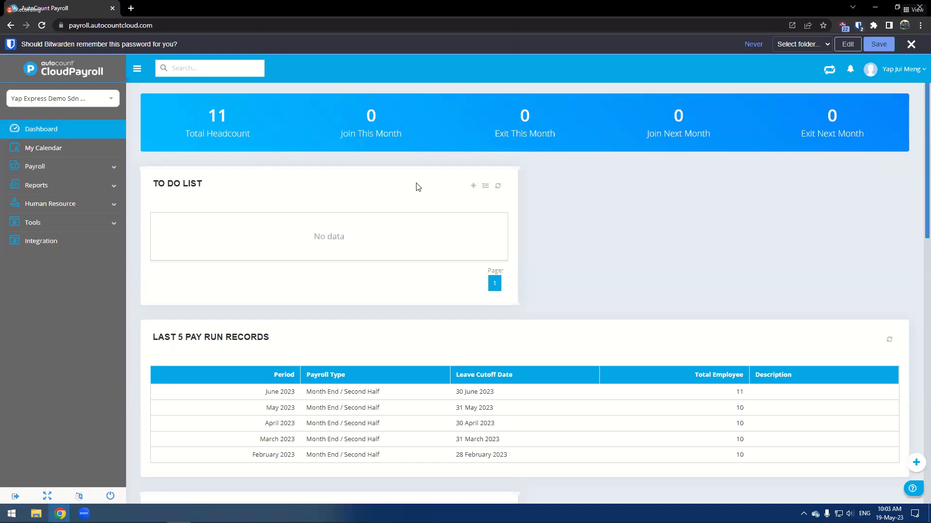
# - Open the Company Profile settings and review its company and leave information
pyautogui.click(37, 226)
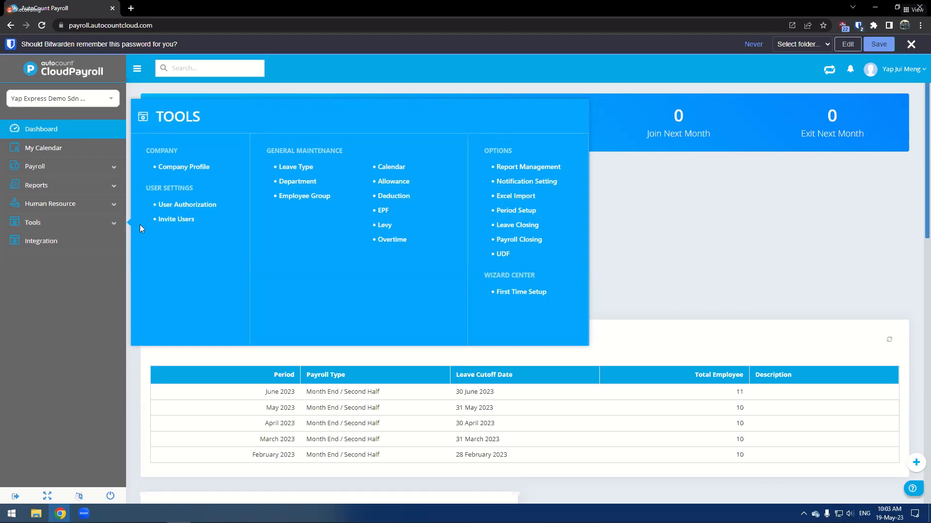
pyautogui.click(194, 172)
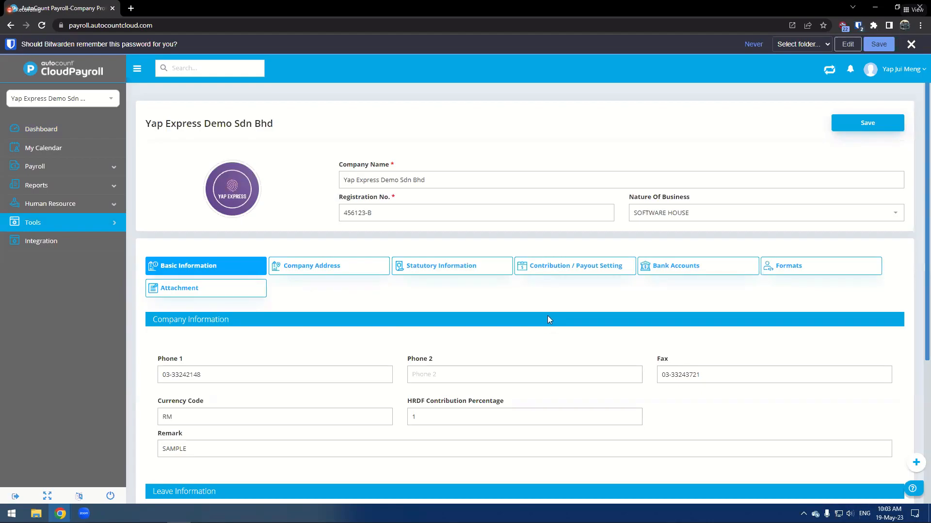
pyautogui.scroll(-3, 547, 320)
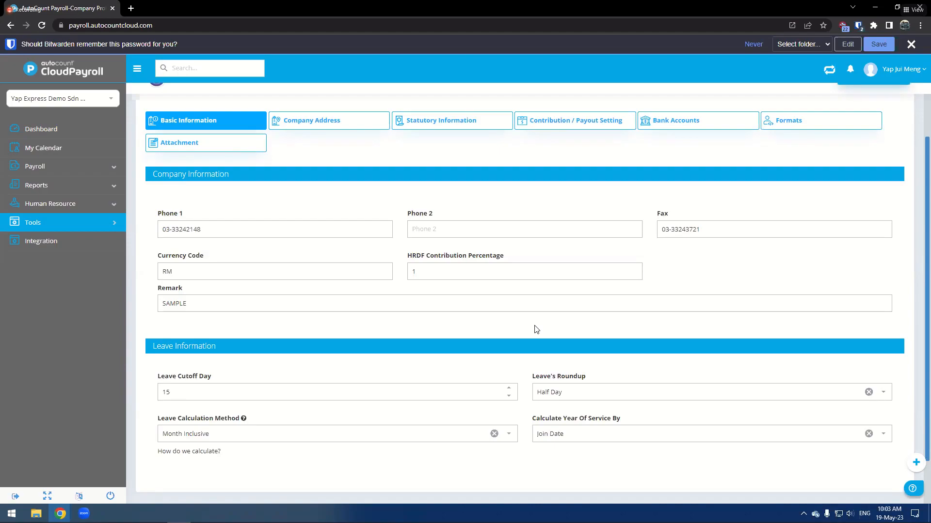
pyautogui.click(515, 272)
pyautogui.click(451, 259)
pyautogui.scroll(1, 312, 230)
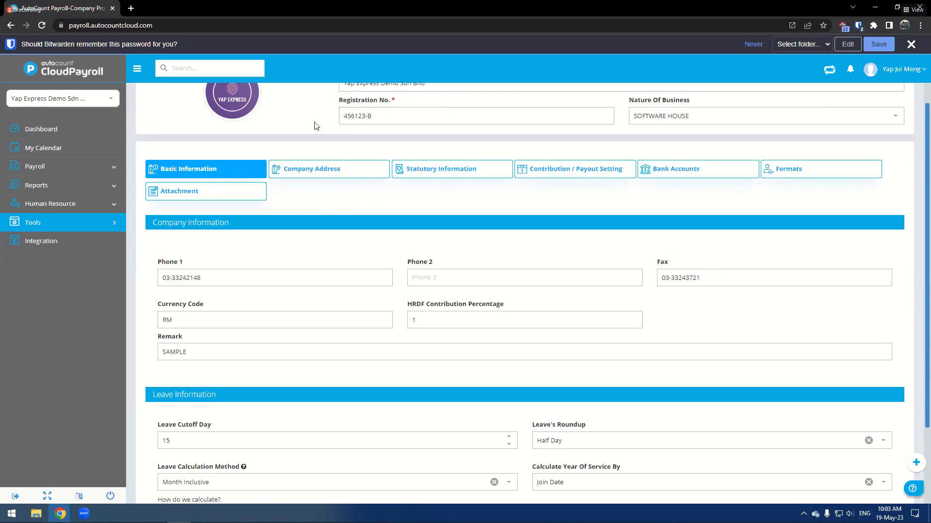
# - Review the Company Address and Statutory Information sections of the company profile
pyautogui.click(293, 175)
pyautogui.scroll(-1, 268, 348)
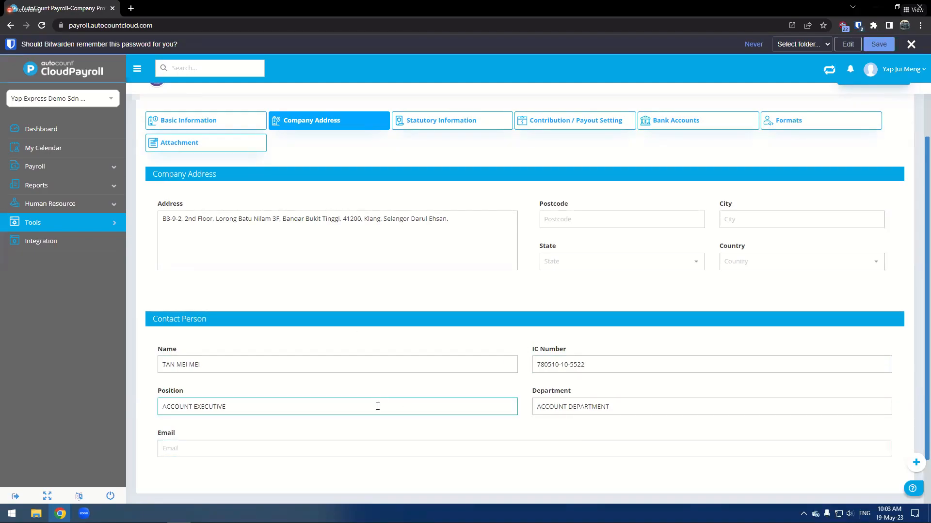
pyautogui.click(460, 125)
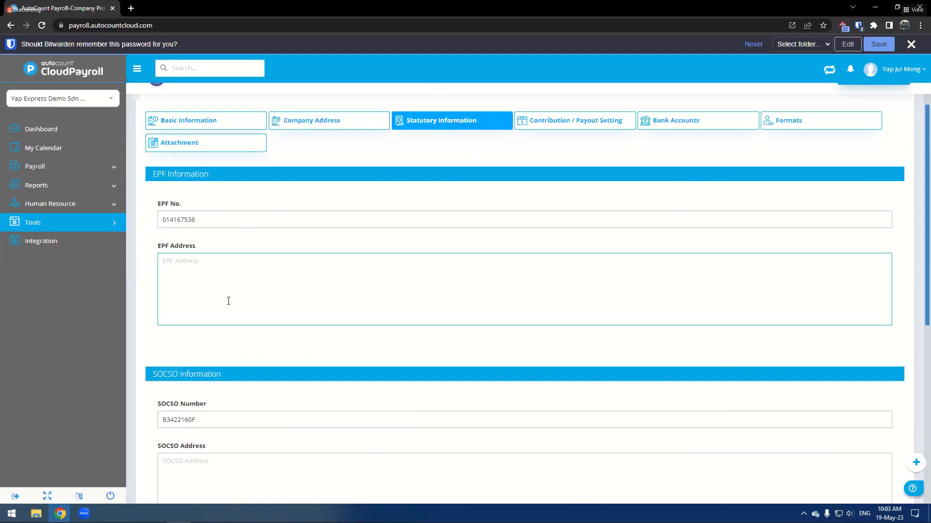
pyautogui.scroll(-5, 241, 404)
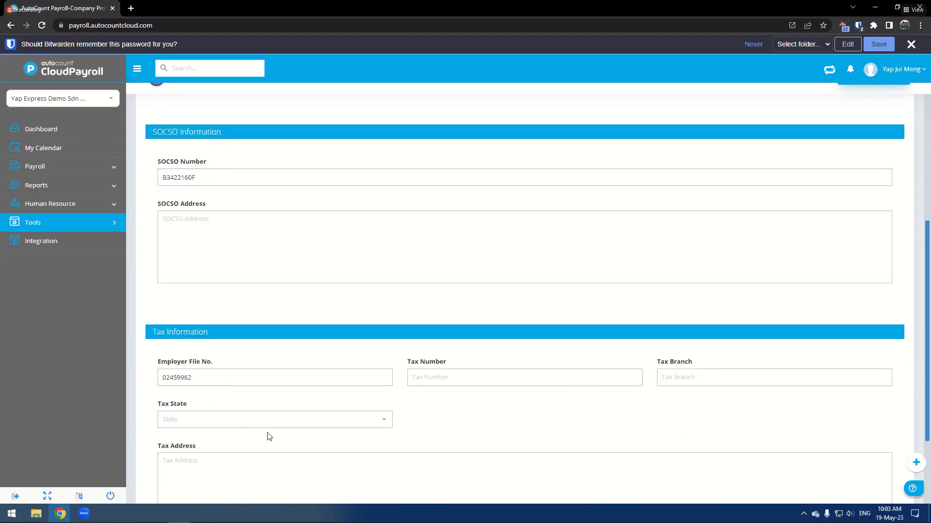
pyautogui.scroll(-1, 291, 443)
pyautogui.scroll(6, 312, 441)
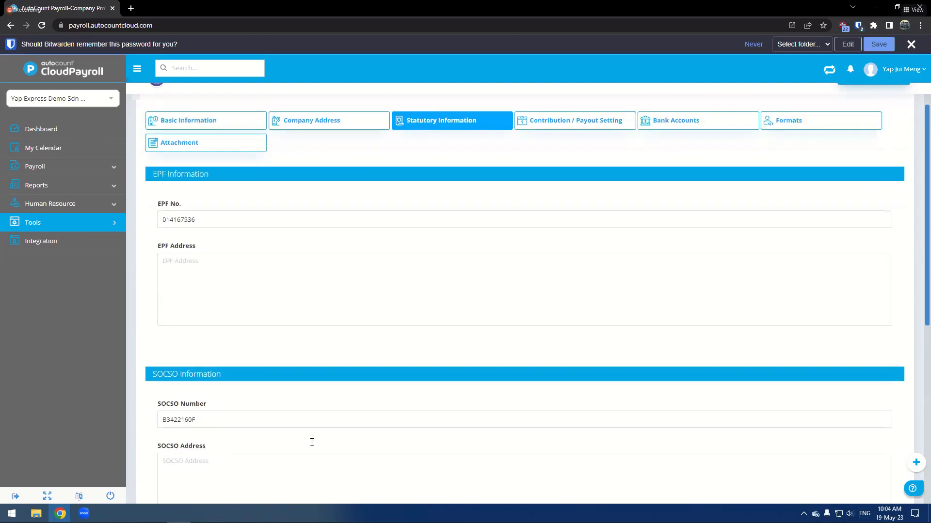
pyautogui.scroll(2, 311, 442)
# - Review the Contribution / Payout Setting section with its contribution and visibility tables
pyautogui.click(577, 222)
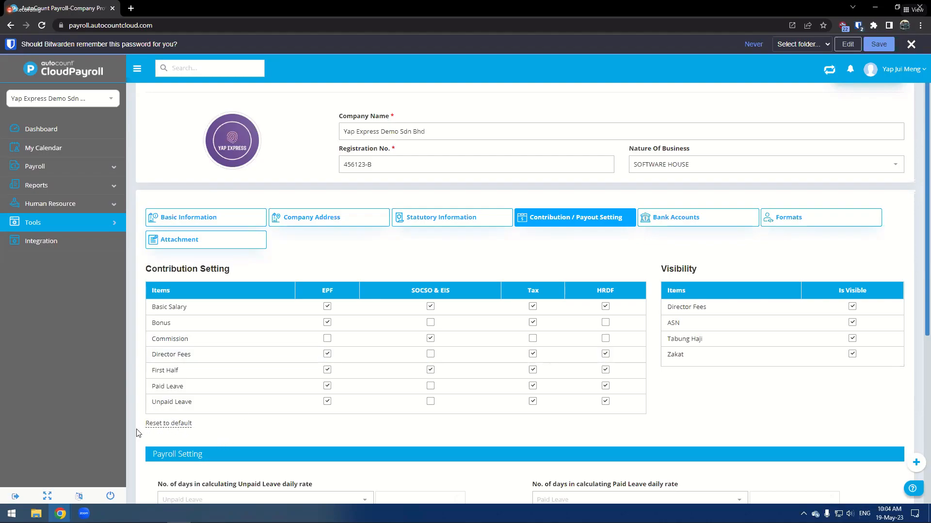
pyautogui.scroll(-2, 349, 409)
pyautogui.scroll(3, 432, 376)
# - Open the Bank Accounts section and start editing the Malayan Banking Berhad account row, opening its bank list
pyautogui.click(722, 269)
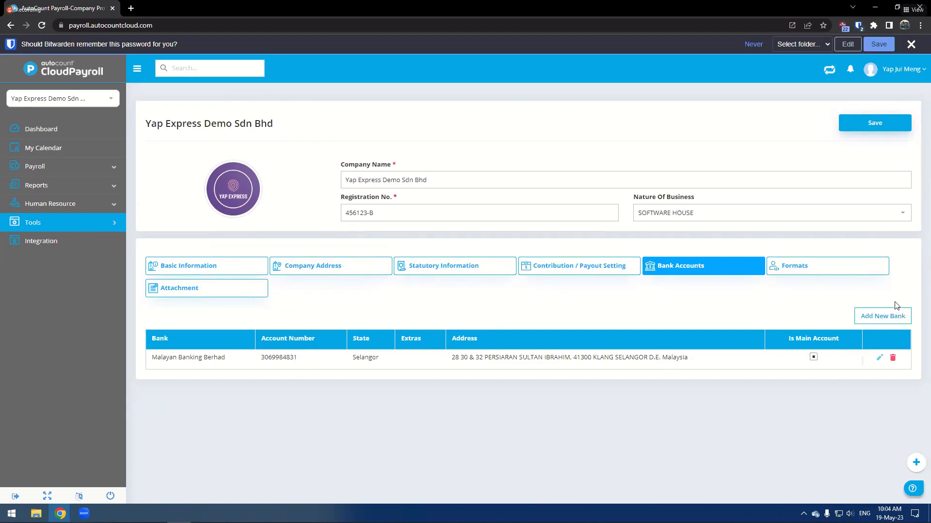
pyautogui.click(878, 359)
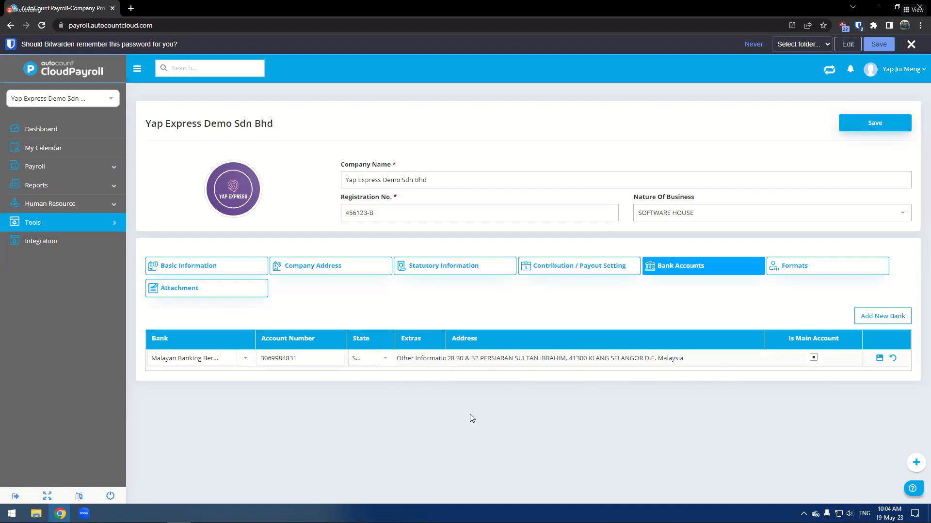
pyautogui.click(248, 362)
pyautogui.click(248, 363)
pyautogui.click(263, 409)
# - Open the bank row's Maybank Extras dialog and discard it without entering anything
pyautogui.click(414, 358)
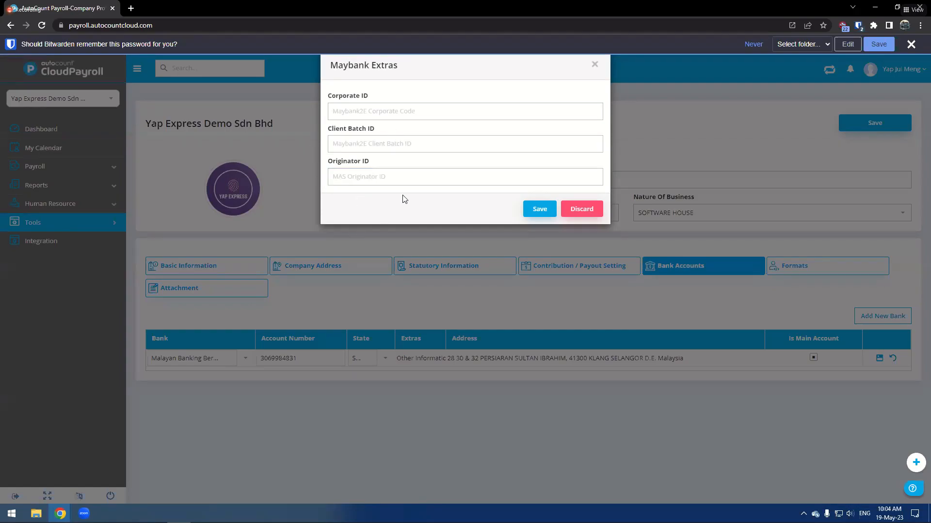
pyautogui.click(342, 113)
pyautogui.click(566, 216)
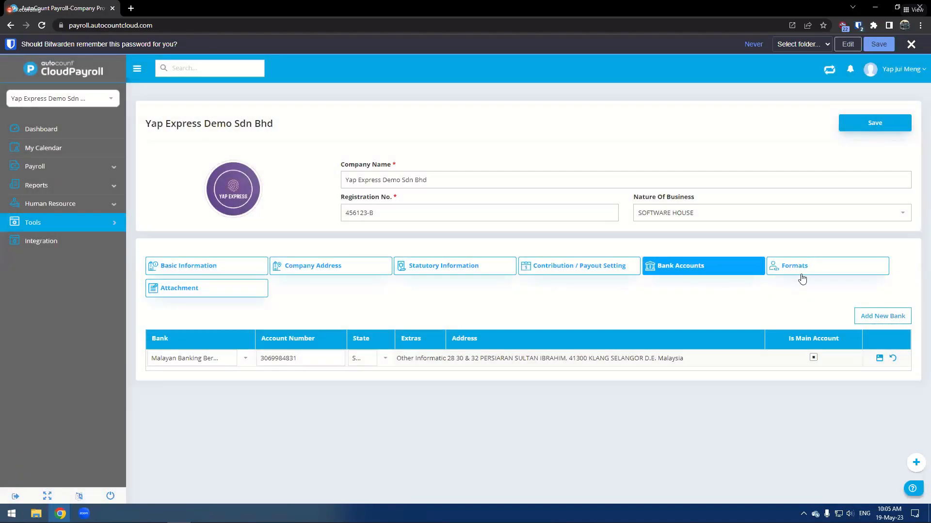
# - Review the Formats and Attachment sections of the company profile
pyautogui.click(797, 279)
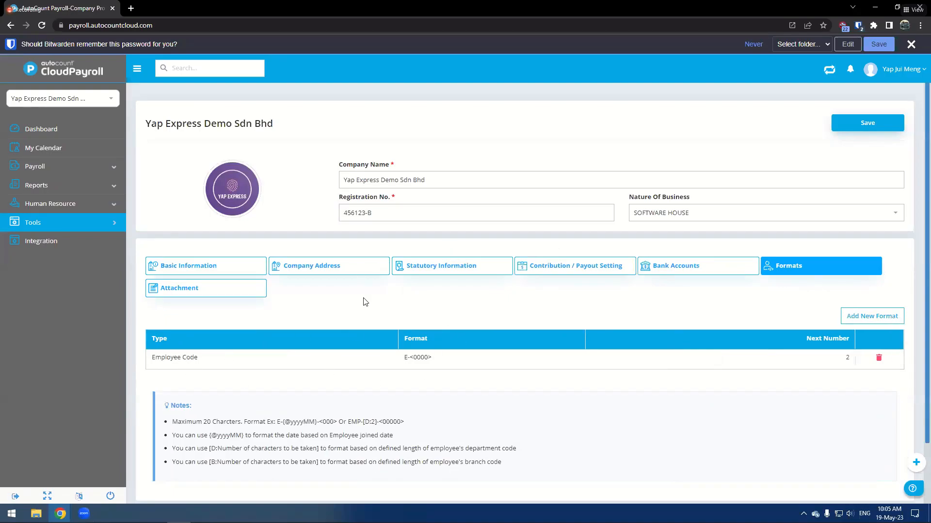
pyautogui.click(217, 288)
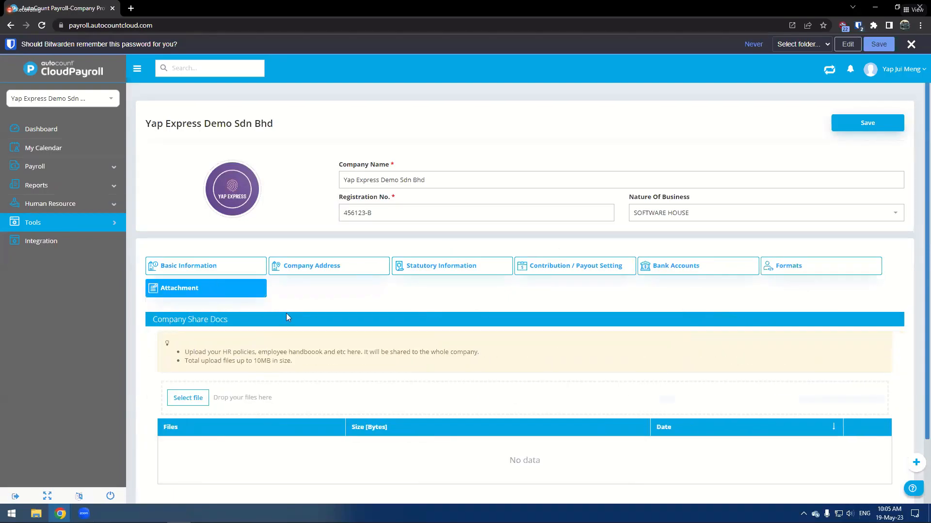
pyautogui.scroll(-1, 319, 345)
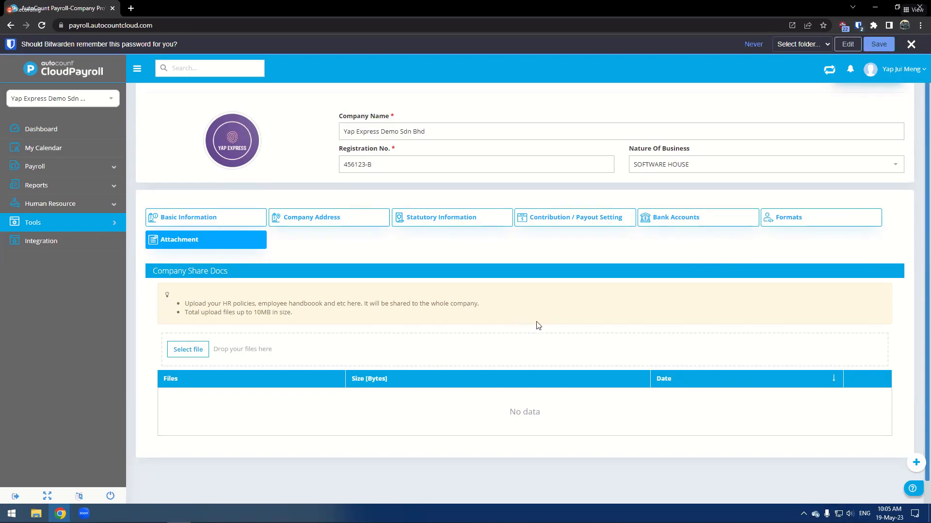
pyautogui.scroll(1, 534, 326)
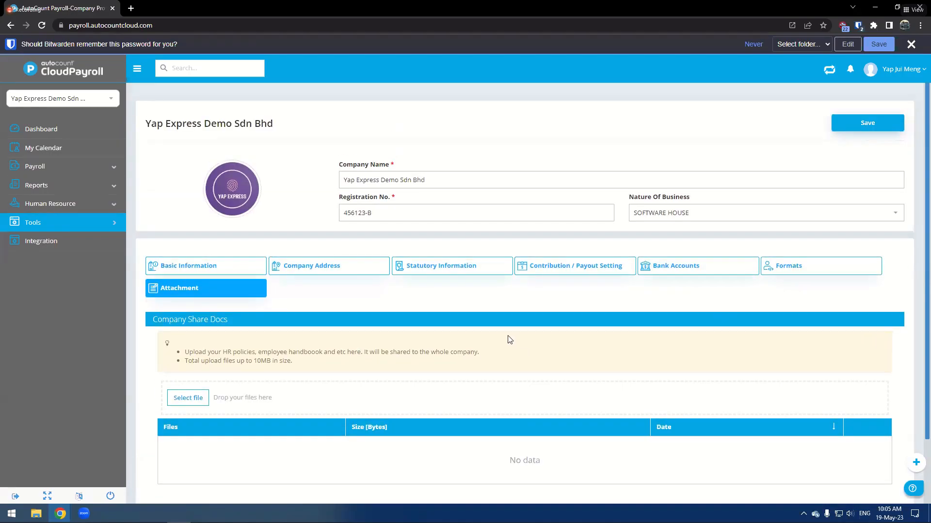
# - Return to the Bank Accounts section and save the edited bank account row
pyautogui.click(182, 270)
pyautogui.click(347, 270)
pyautogui.click(453, 269)
pyautogui.click(617, 272)
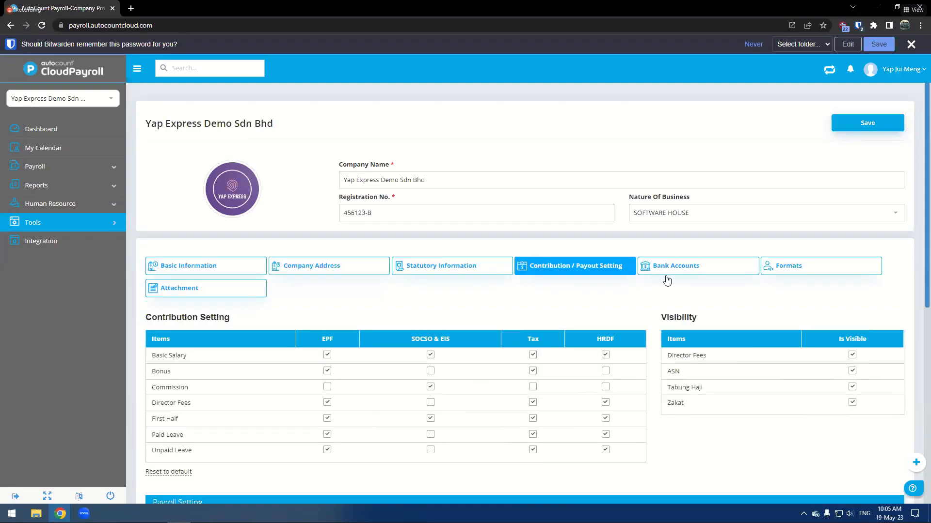
pyautogui.click(667, 271)
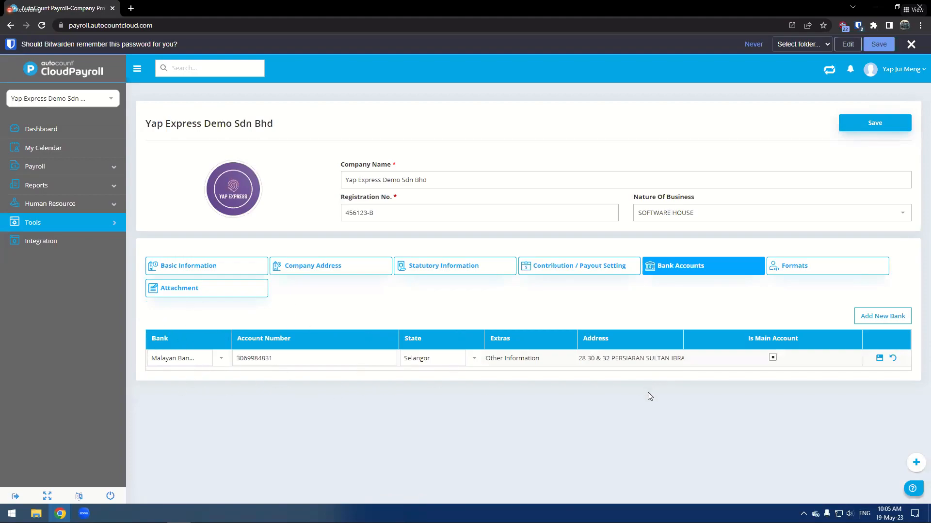
pyautogui.click(880, 360)
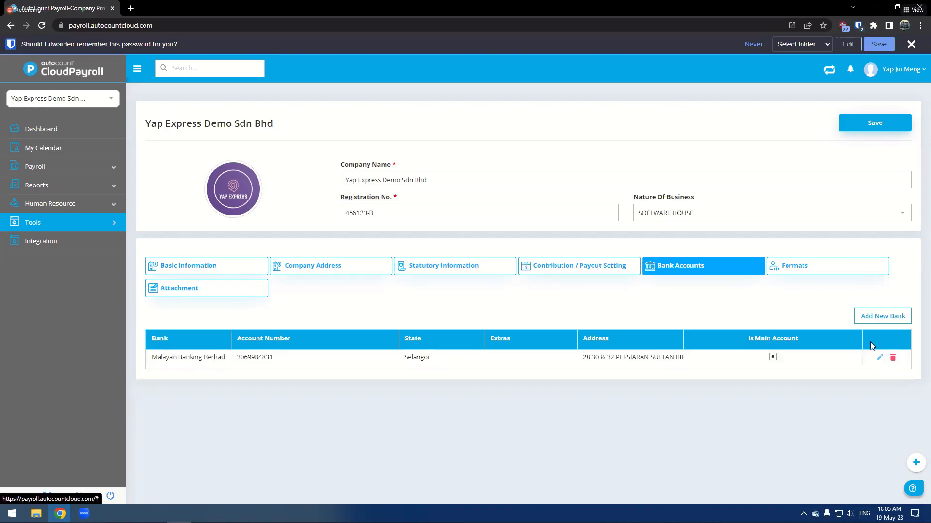
pyautogui.click(820, 271)
pyautogui.click(606, 262)
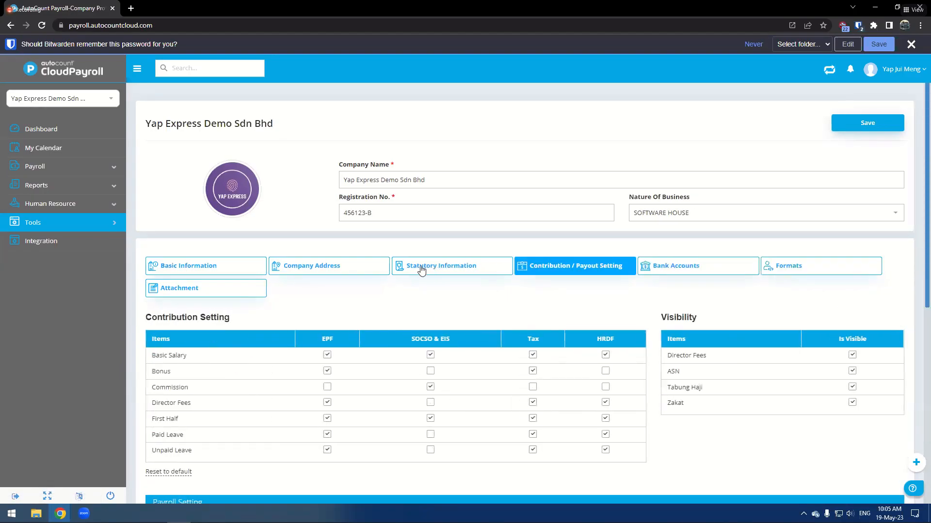
pyautogui.click(422, 270)
pyautogui.click(319, 269)
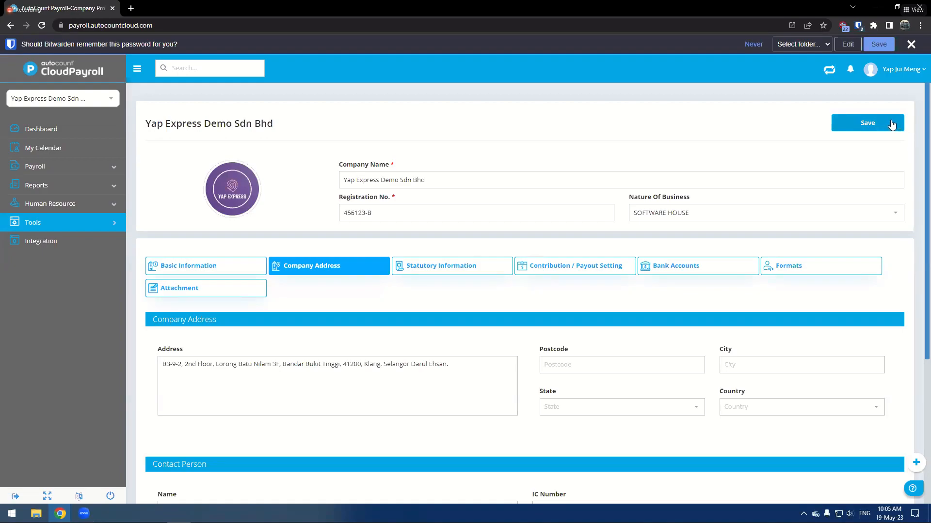
pyautogui.doubleClick(294, 15)
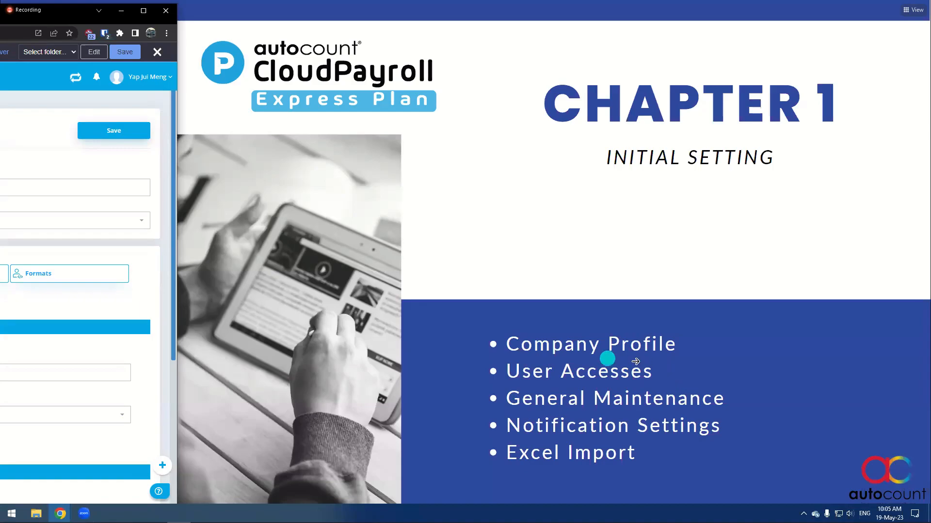
pyautogui.moveTo(58, 10); pyautogui.dragTo(542, 1)
# - Open User Authorization and open the first user's access rights for editing
pyautogui.moveTo(63, 223)
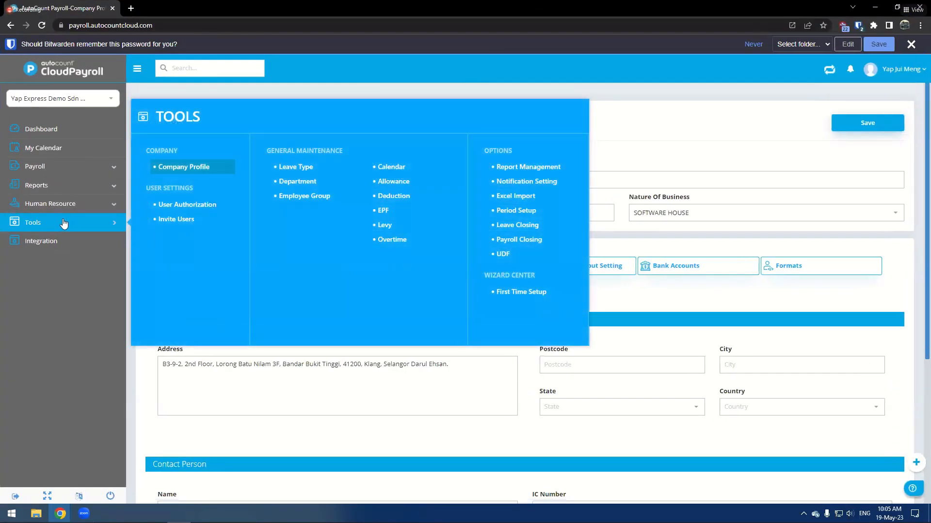
pyautogui.click(189, 206)
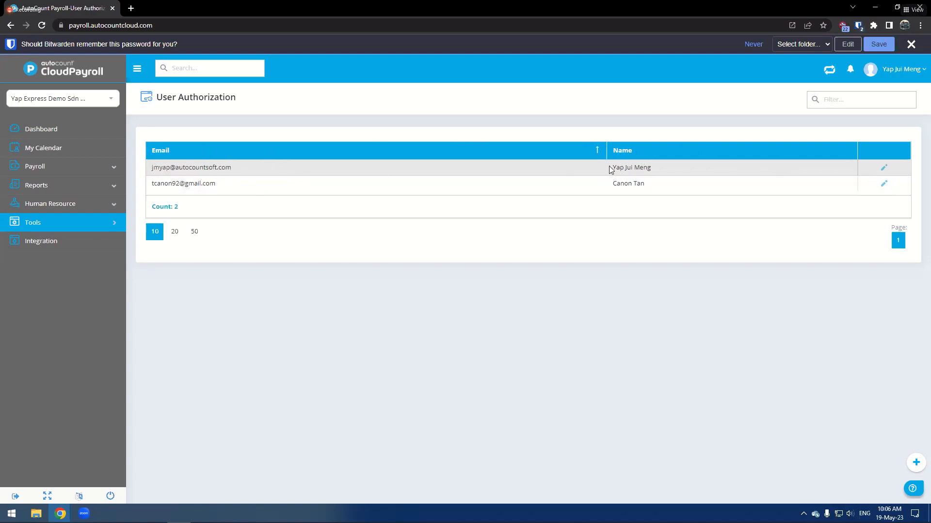
pyautogui.click(885, 168)
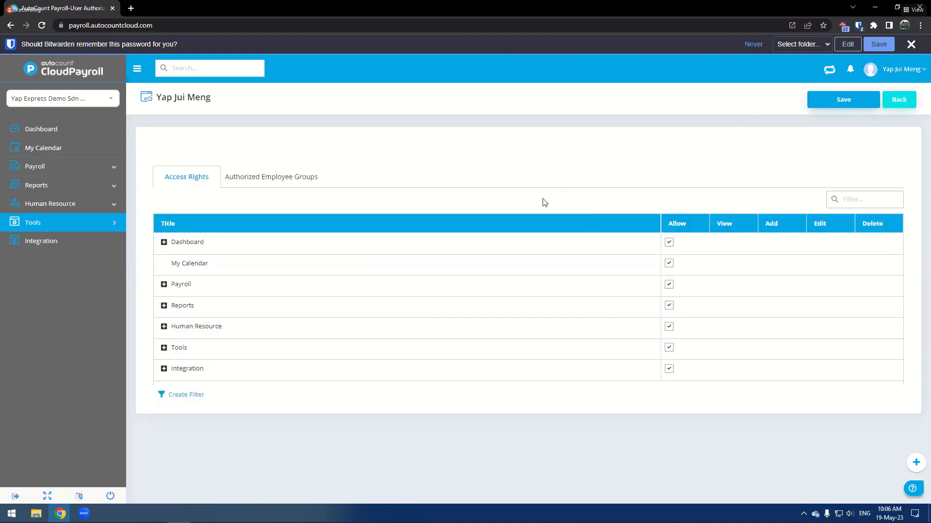
# - Expand the Tools, Human Resource, Reports and Payroll access groups, plus Employee and Payroll Management
pyautogui.click(164, 347)
pyautogui.click(164, 326)
pyautogui.click(163, 305)
pyautogui.click(164, 284)
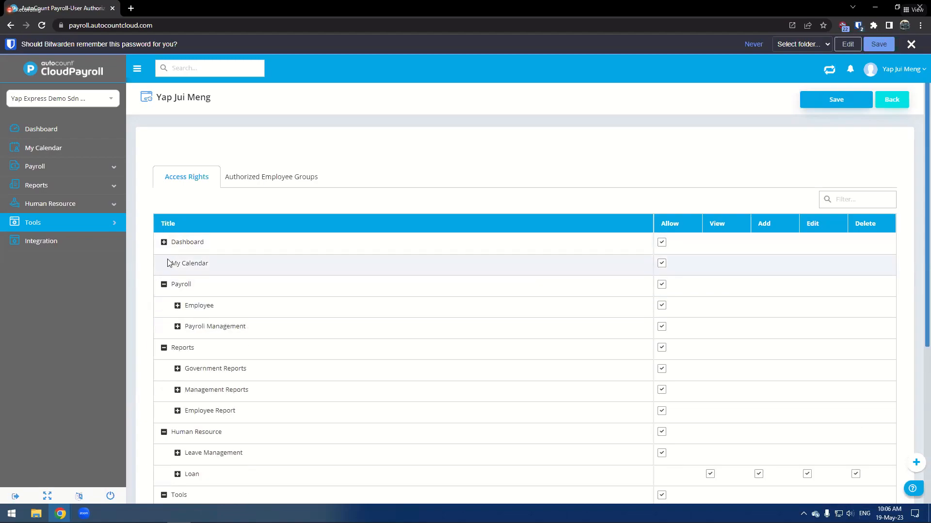
pyautogui.click(177, 326)
pyautogui.click(178, 306)
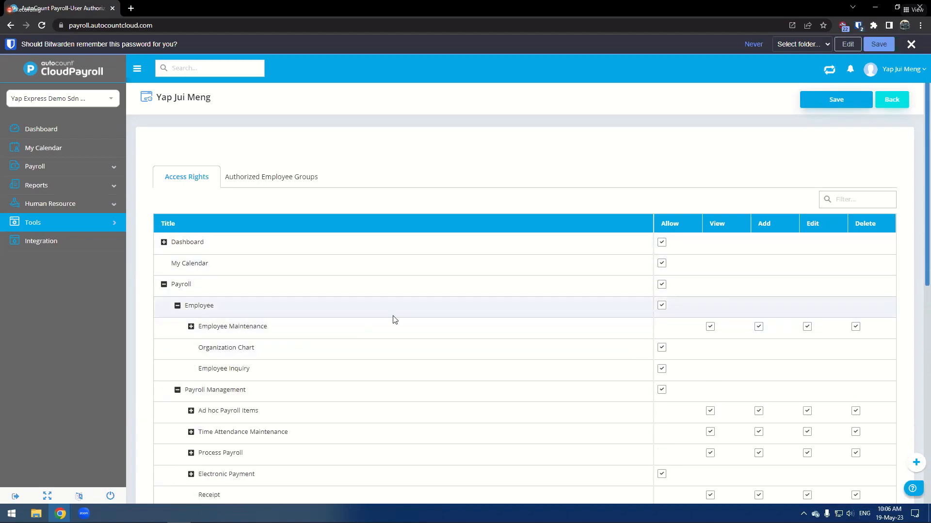
# - Expand Process Payroll to inspect its sub-permissions, then collapse Payroll Management
pyautogui.scroll(-1, 397, 351)
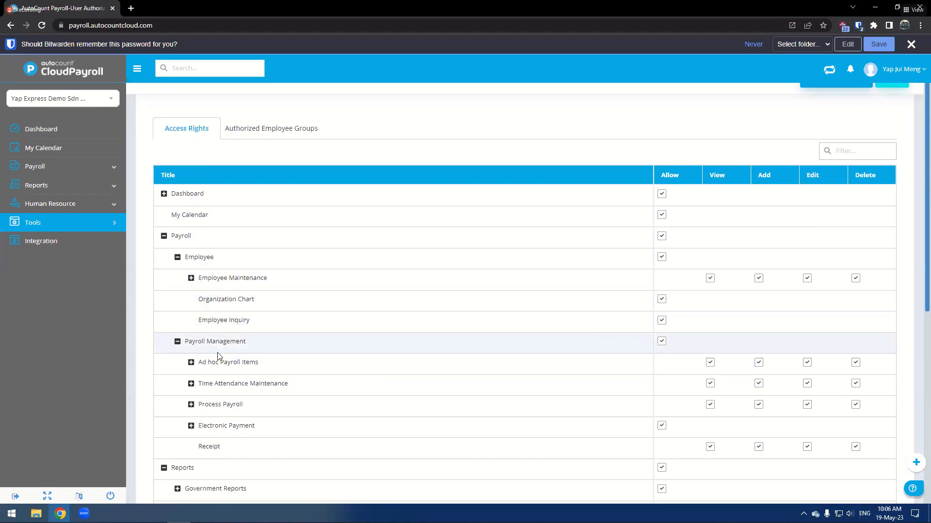
pyautogui.scroll(-1, 232, 354)
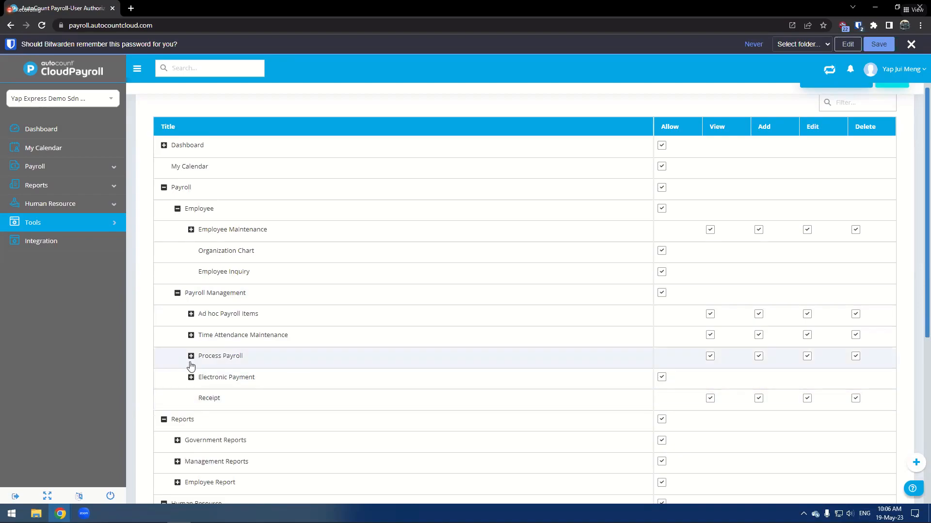
pyautogui.click(210, 356)
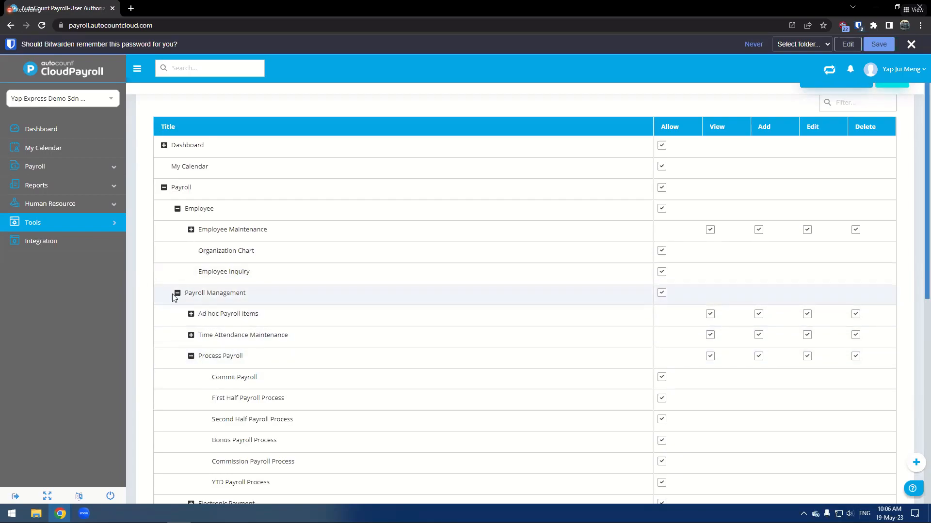
pyautogui.click(178, 293)
pyautogui.scroll(-3, 248, 304)
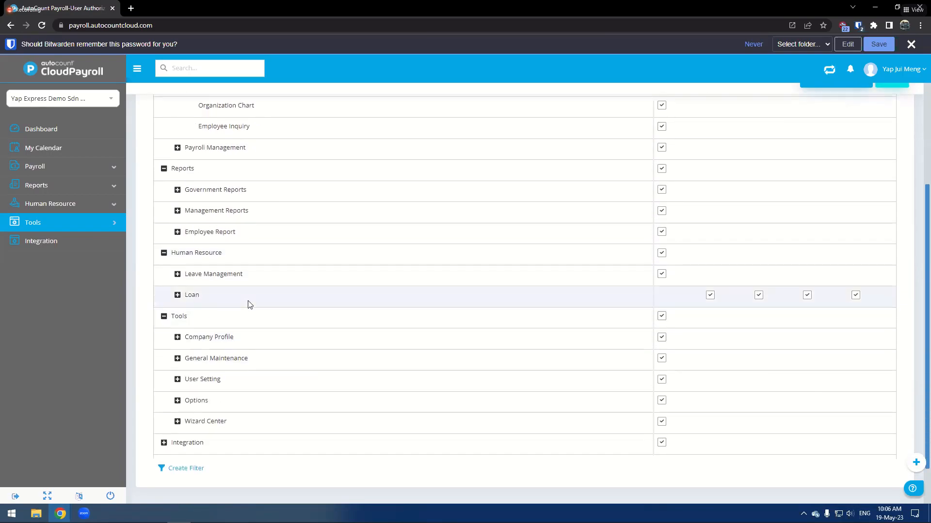
# - Expand the permission entries under Tools and view the Authorized Employee Groups tab
pyautogui.click(177, 401)
pyautogui.click(178, 379)
pyautogui.click(178, 358)
pyautogui.click(197, 342)
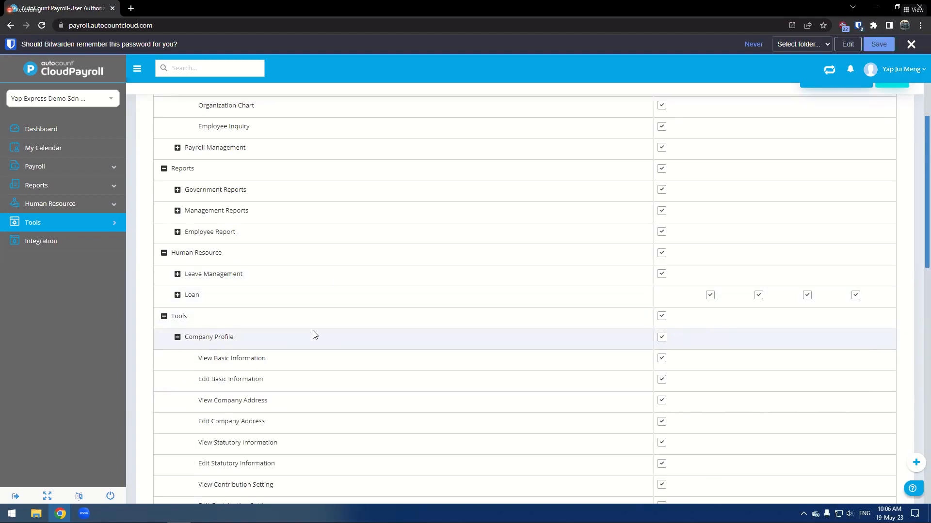
pyautogui.scroll(5, 503, 325)
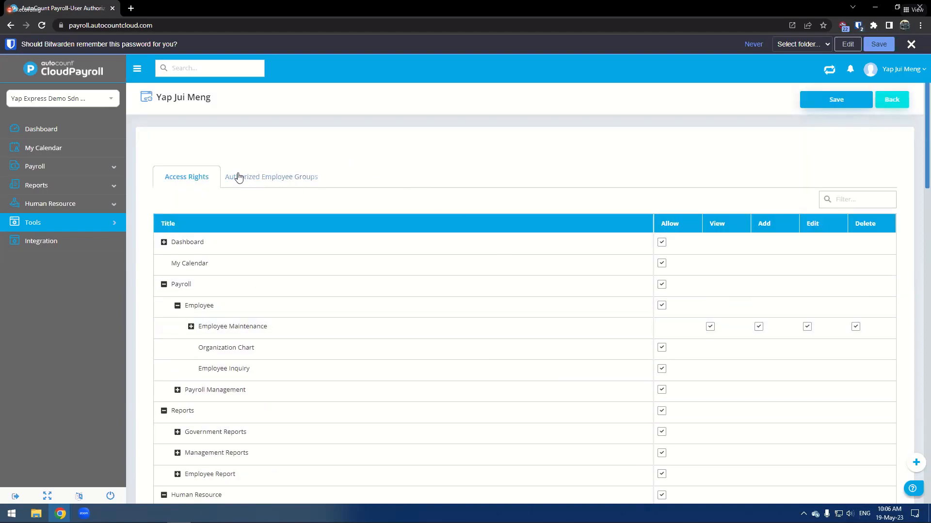
pyautogui.click(253, 183)
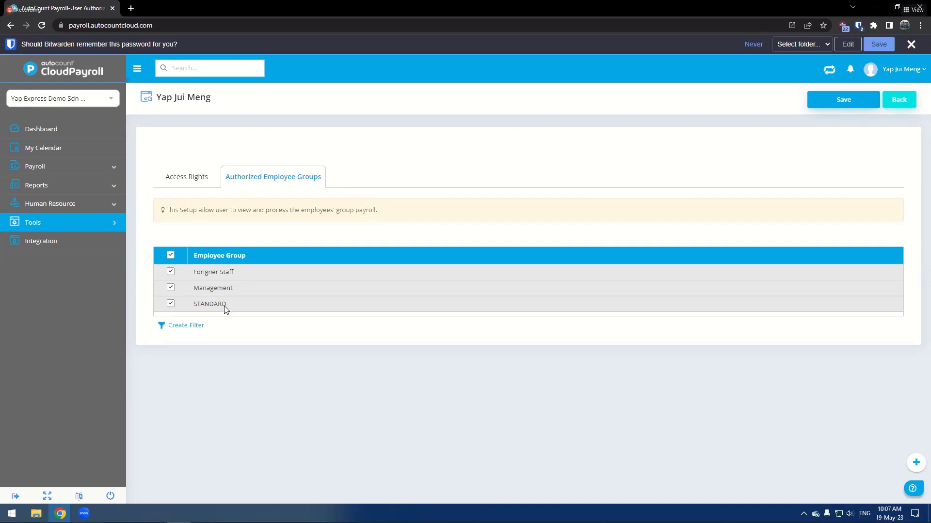
# - Uncheck and recheck the Forigner Staff and STANDARD groups in the user's authorized employee groups
pyautogui.click(171, 272)
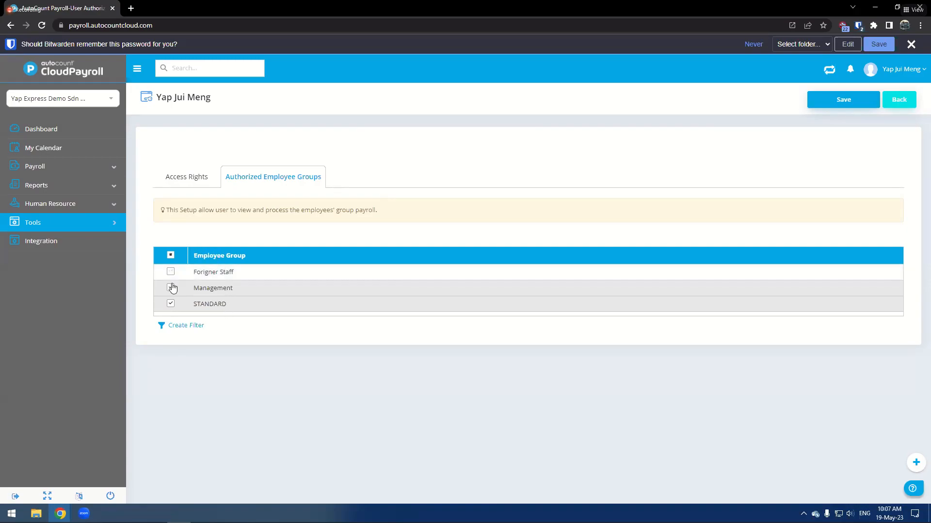
pyautogui.click(171, 303)
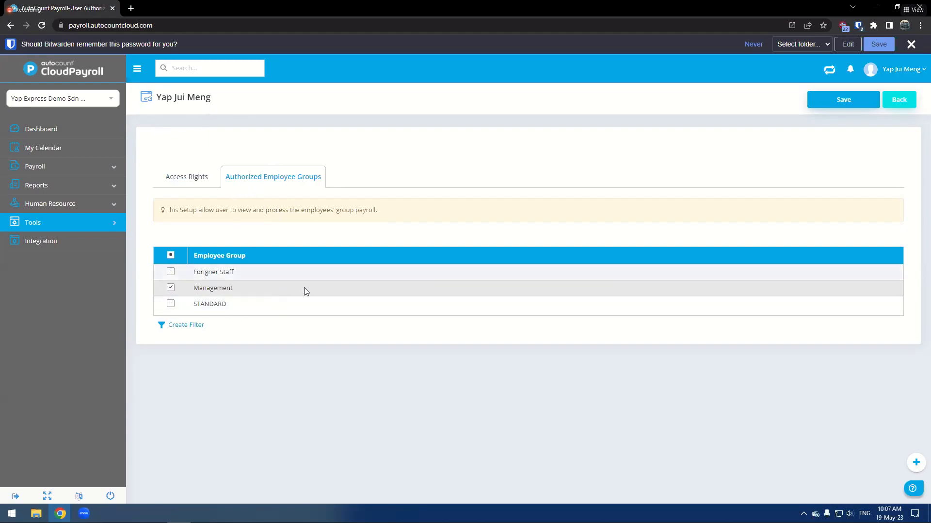
pyautogui.click(172, 304)
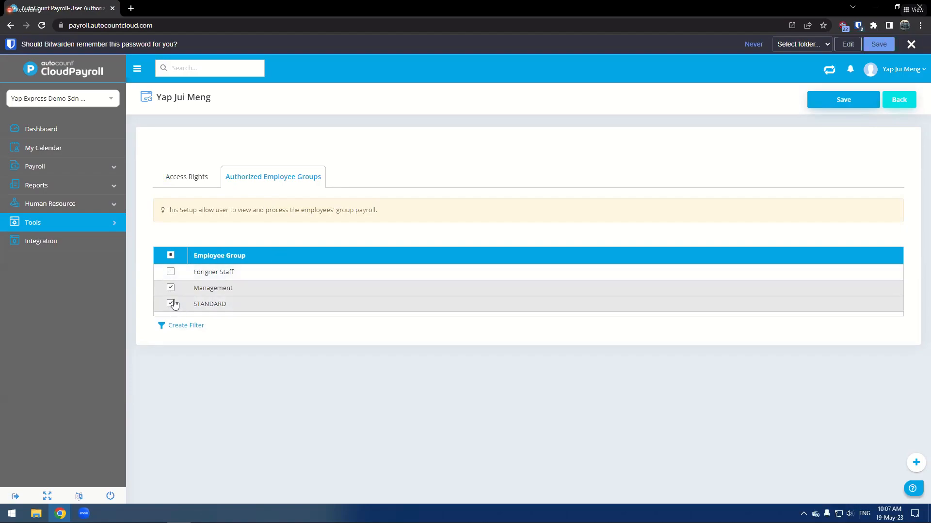
pyautogui.click(171, 273)
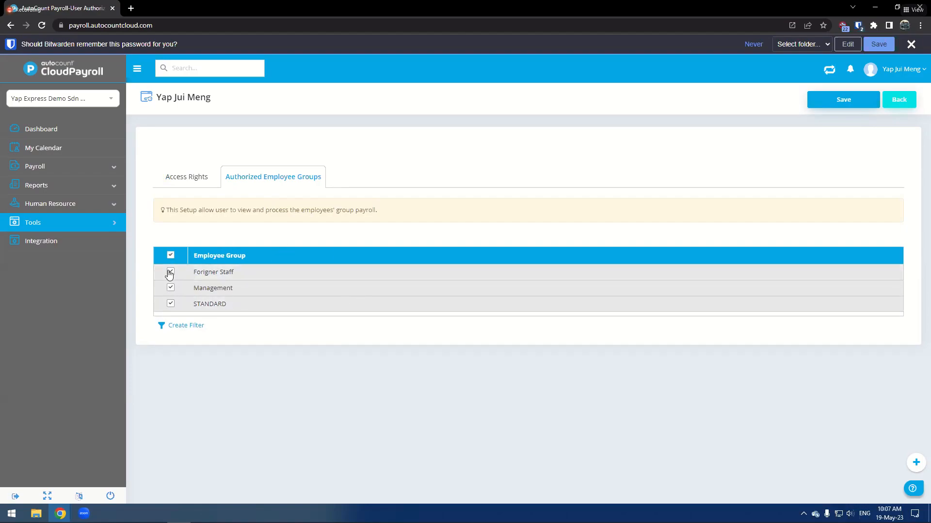
# - Review the user's Access Rights tab, then go back to the User Authorization list
pyautogui.click(197, 175)
pyautogui.scroll(-2, 492, 266)
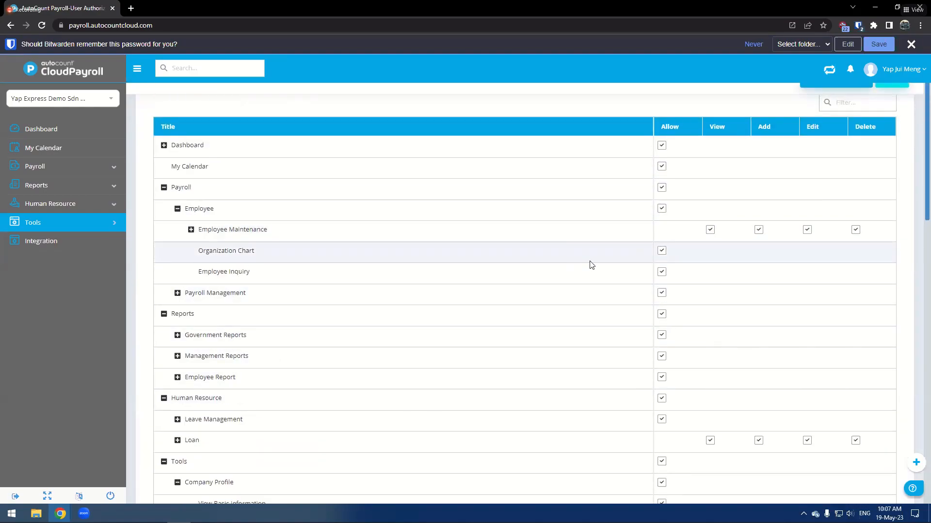
pyautogui.scroll(2, 591, 265)
pyautogui.click(855, 105)
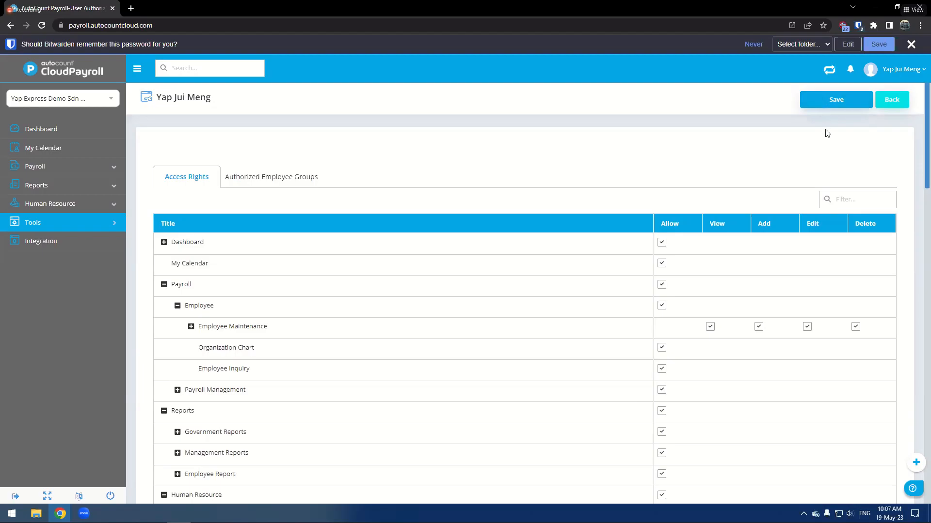
pyautogui.click(892, 100)
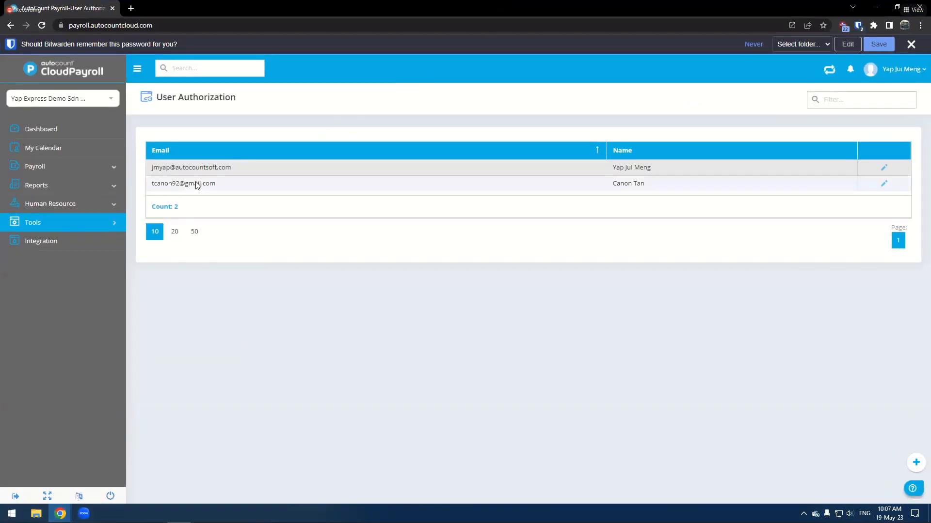
# - Open the Leave Type list under Tools and open then discard a new leave type form
pyautogui.click(78, 226)
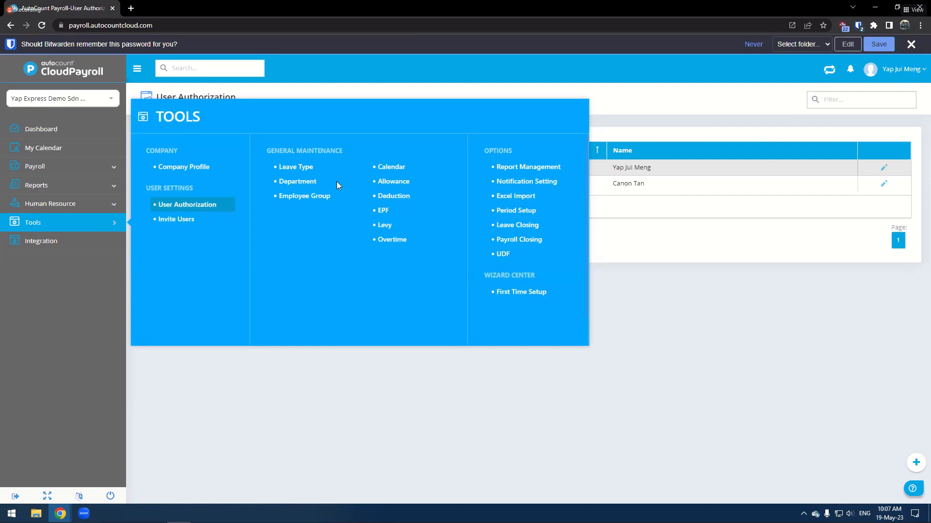
pyautogui.click(305, 169)
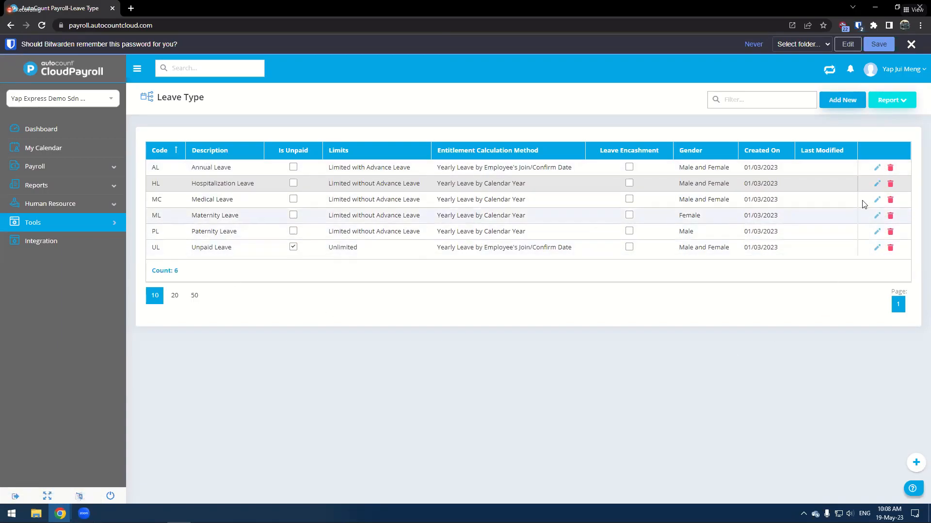
pyautogui.click(831, 108)
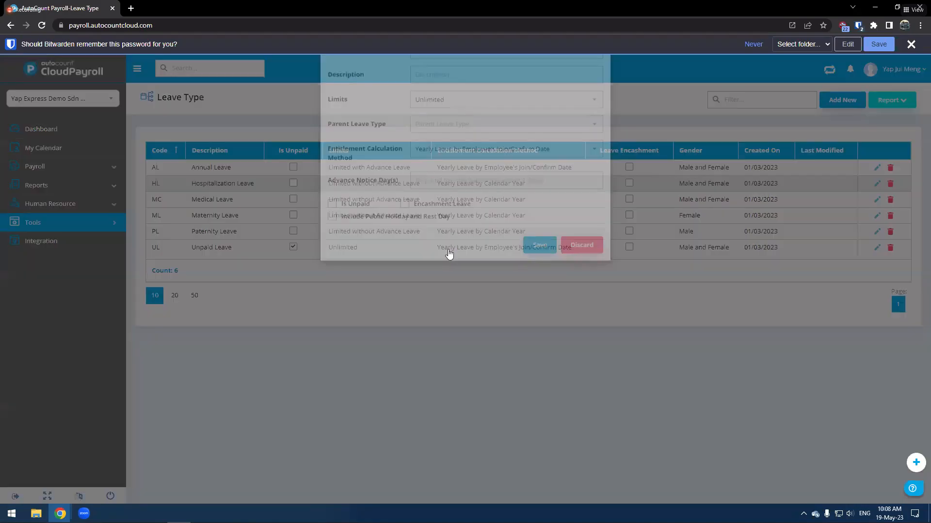
pyautogui.click(582, 293)
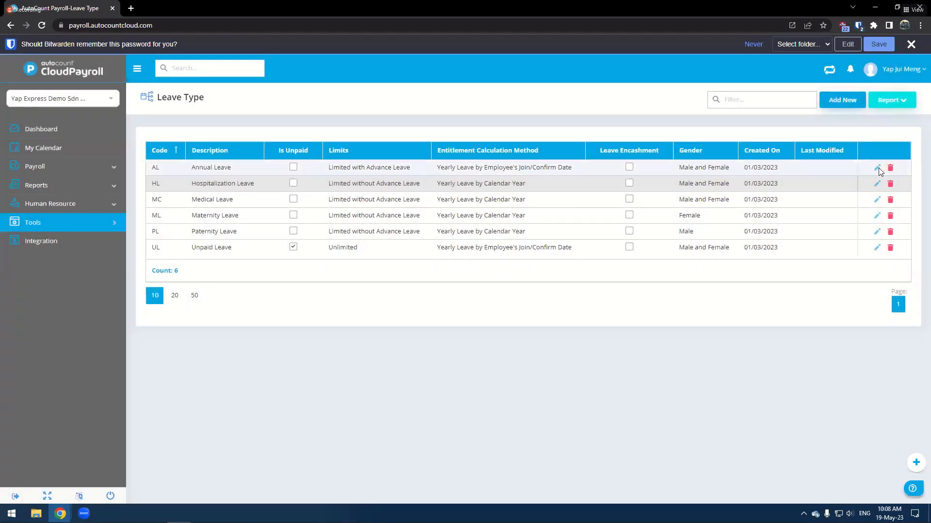
# - Inspect the Annual Leave type's code, limits and entitlement calculation options, then discard the dialog
pyautogui.click(876, 167)
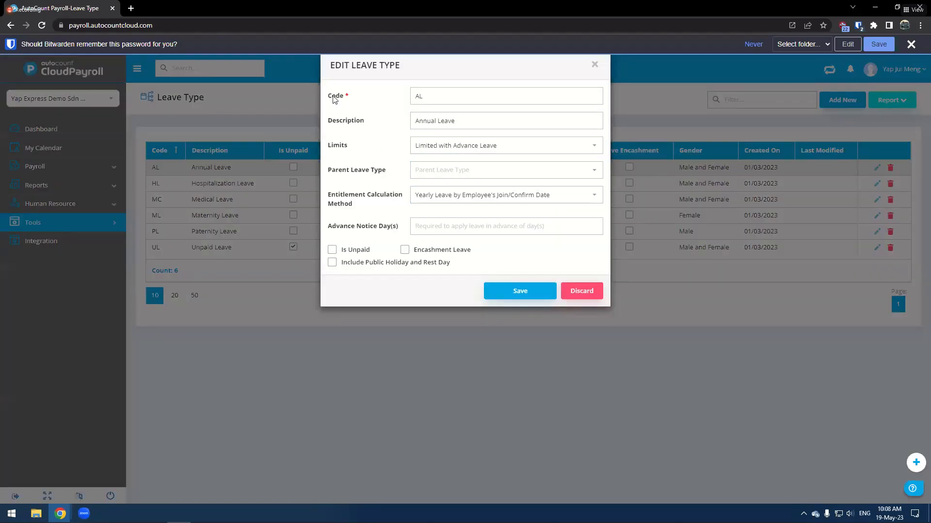
pyautogui.moveTo(442, 96); pyautogui.dragTo(386, 95)
pyautogui.click(450, 119)
pyautogui.click(449, 94)
pyautogui.click(440, 146)
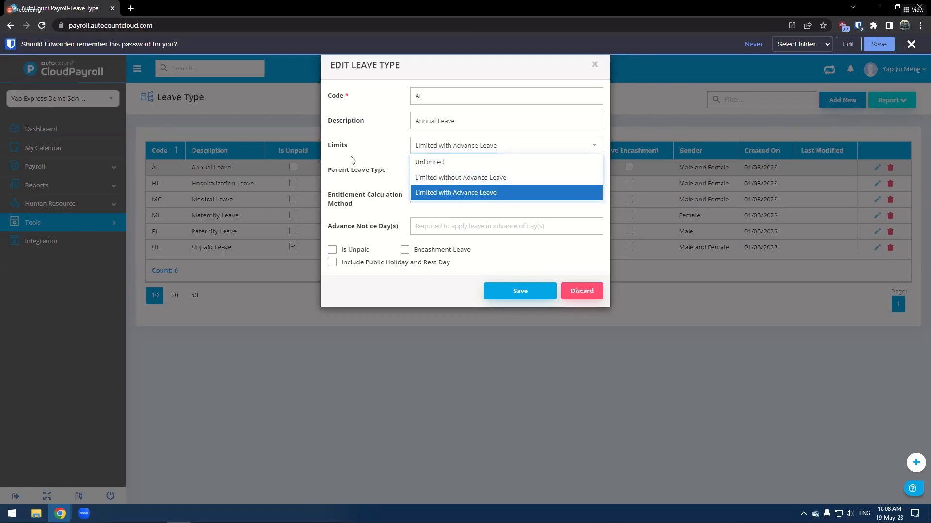
pyautogui.click(485, 194)
pyautogui.click(508, 193)
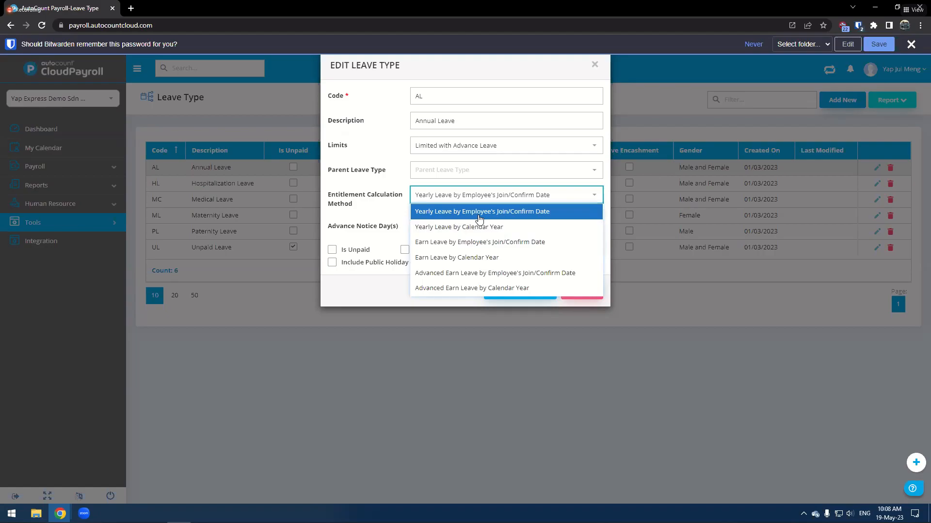
pyautogui.click(384, 164)
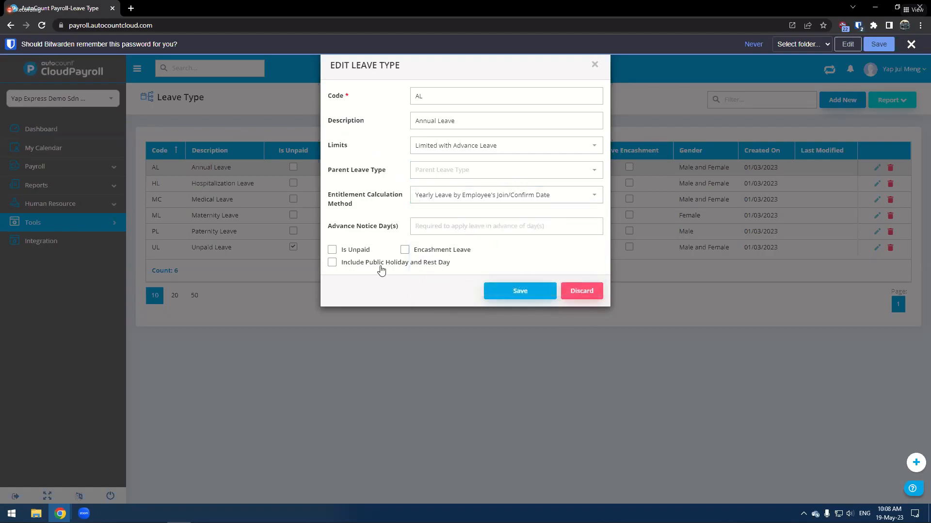
pyautogui.click(588, 291)
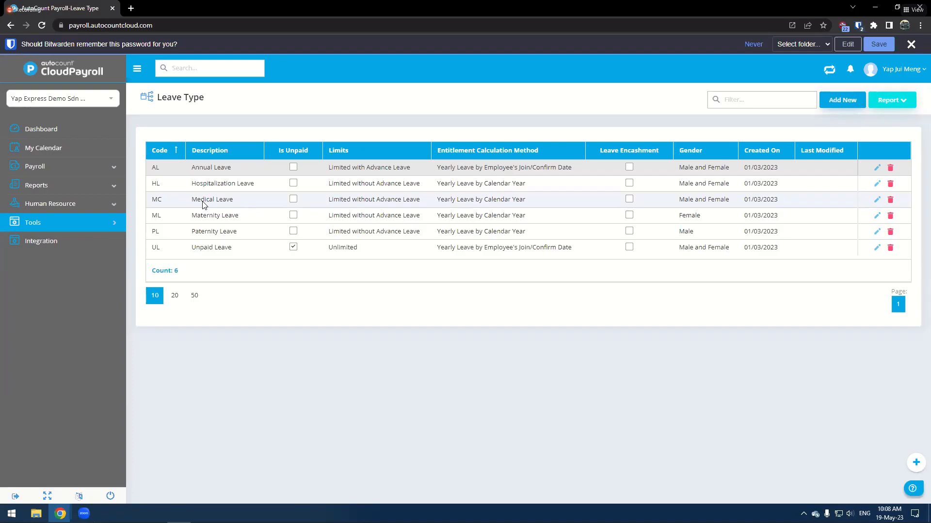
# - Open the Employee Group list and open the Management group for editing
pyautogui.click(57, 226)
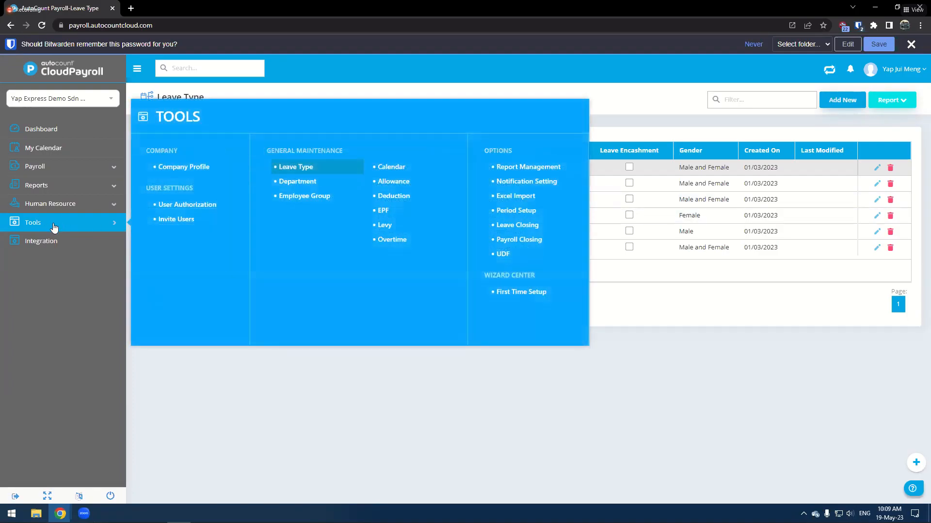
pyautogui.click(298, 199)
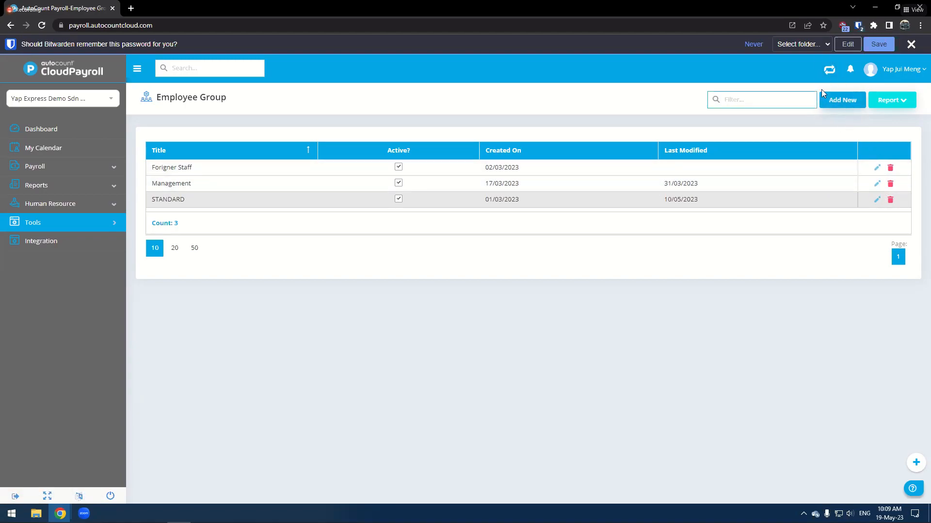
pyautogui.click(877, 183)
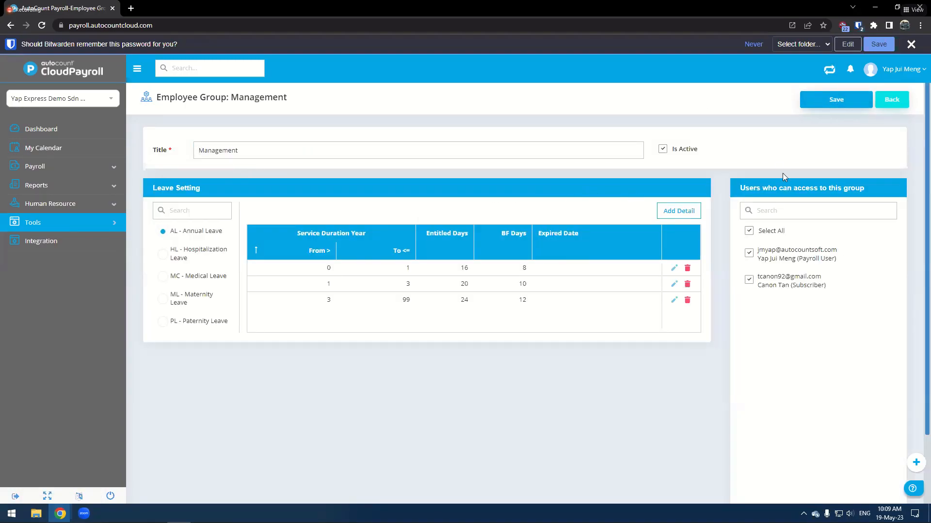
pyautogui.moveTo(205, 153); pyautogui.dragTo(300, 153)
pyautogui.click(300, 153)
# - Browse the Management group's leave settings for each leave type
pyautogui.click(192, 276)
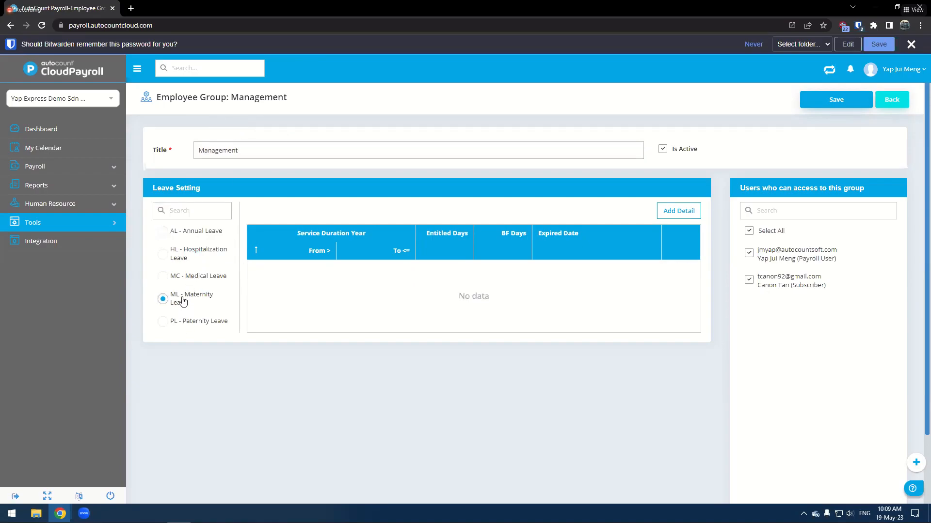
pyautogui.doubleClick(190, 250)
pyautogui.click(194, 236)
pyautogui.click(189, 253)
pyautogui.click(185, 277)
pyautogui.click(188, 297)
pyautogui.click(211, 248)
pyautogui.doubleClick(215, 231)
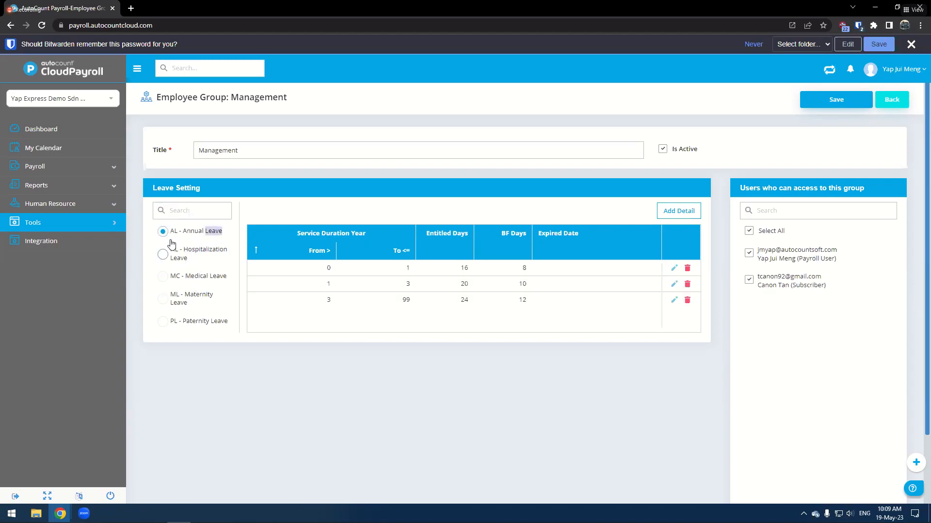
pyautogui.click(209, 257)
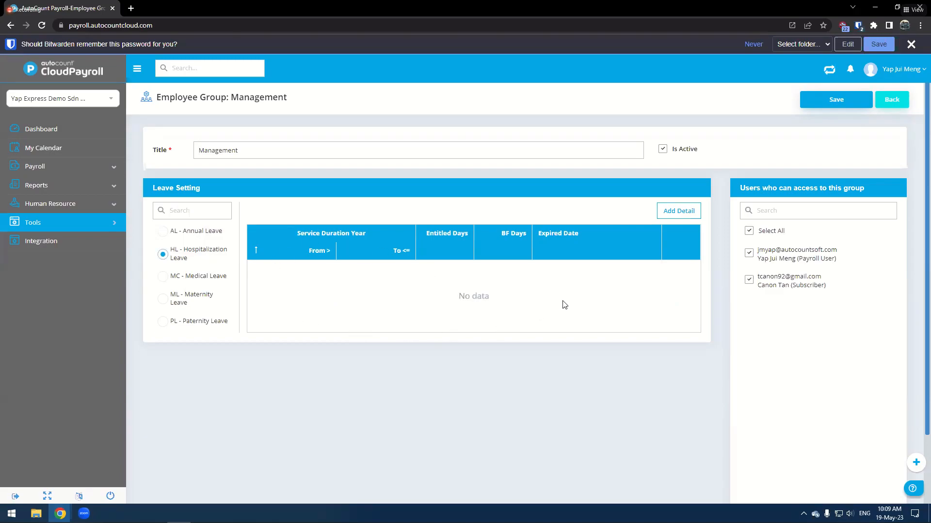
pyautogui.click(690, 216)
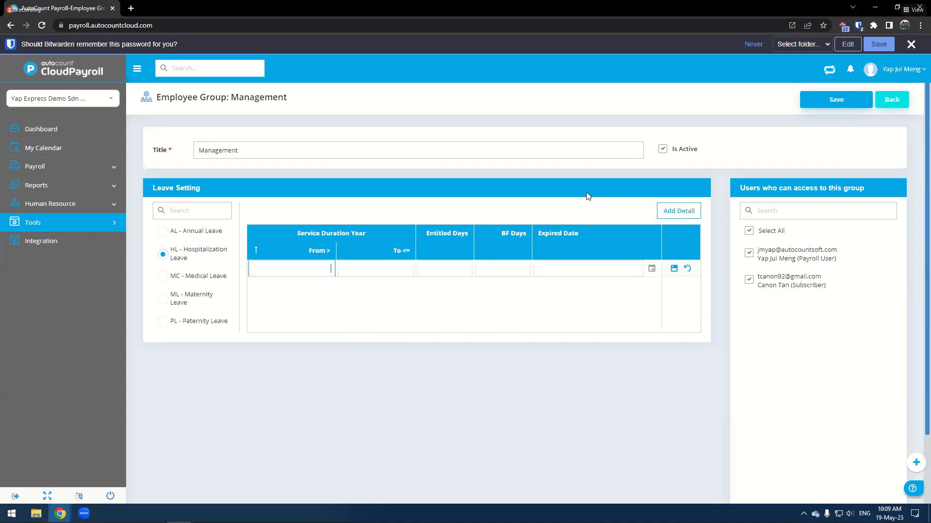
pyautogui.click(190, 231)
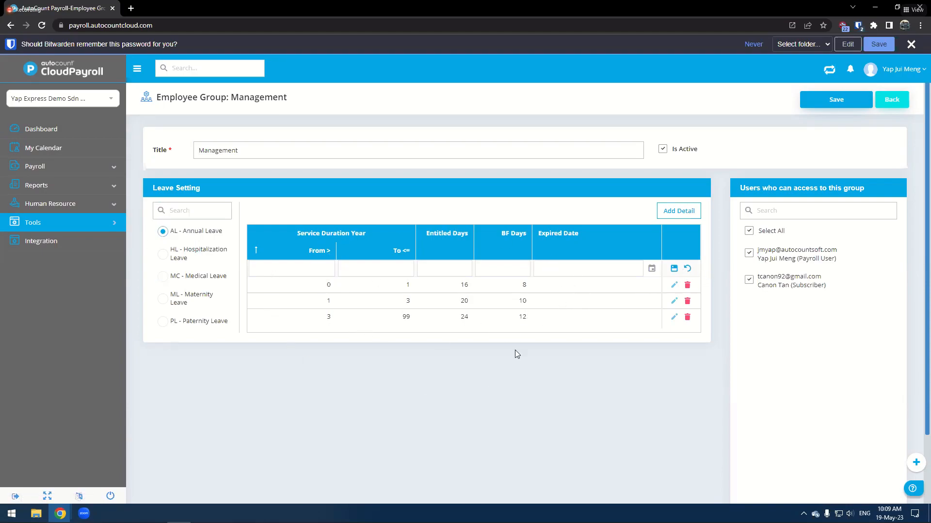
pyautogui.click(688, 269)
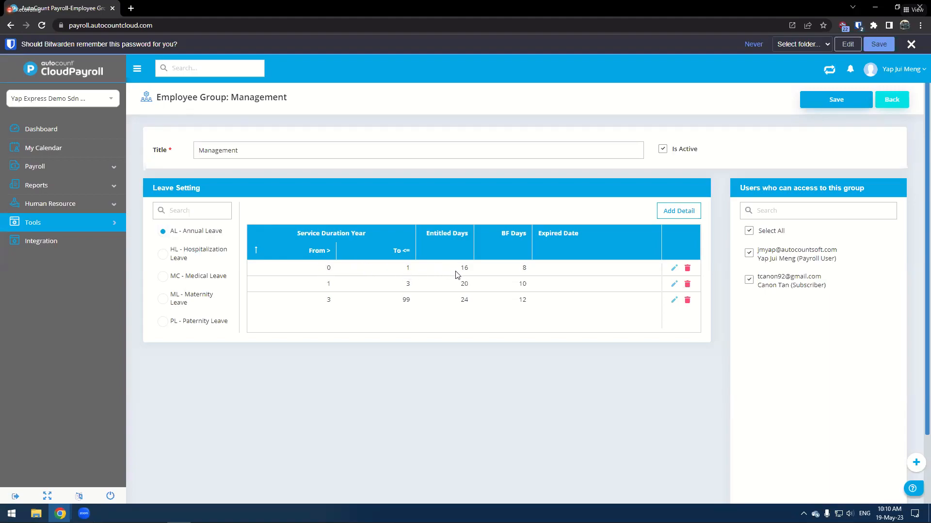
# - Edit the 0 to 1 year Annual Leave entitlement row and open its expiry date picker
pyautogui.click(673, 269)
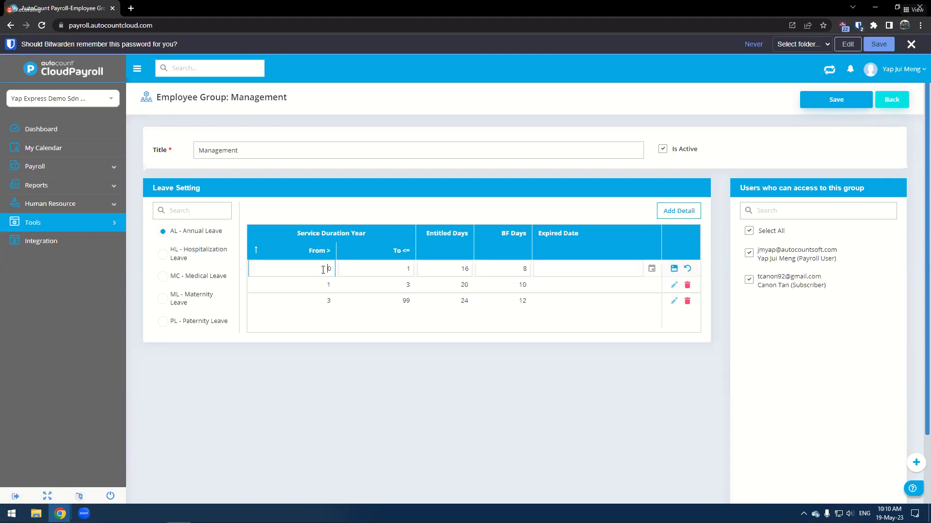
pyautogui.click(401, 264)
pyautogui.click(468, 270)
pyautogui.click(507, 269)
pyautogui.click(559, 272)
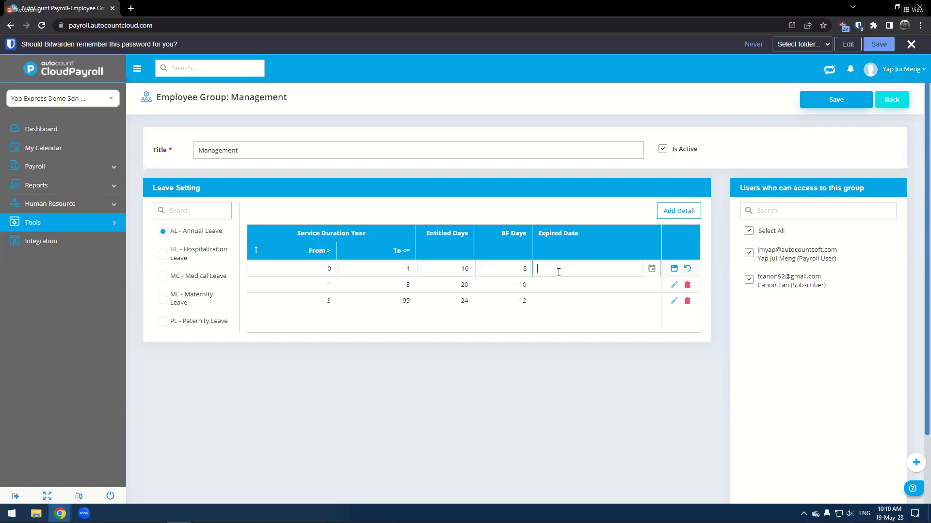
pyautogui.click(651, 269)
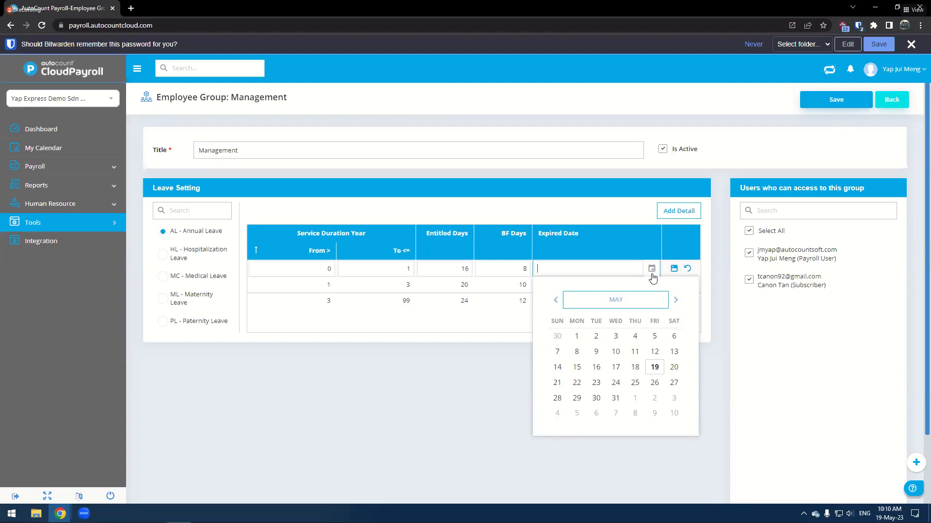
pyautogui.click(652, 271)
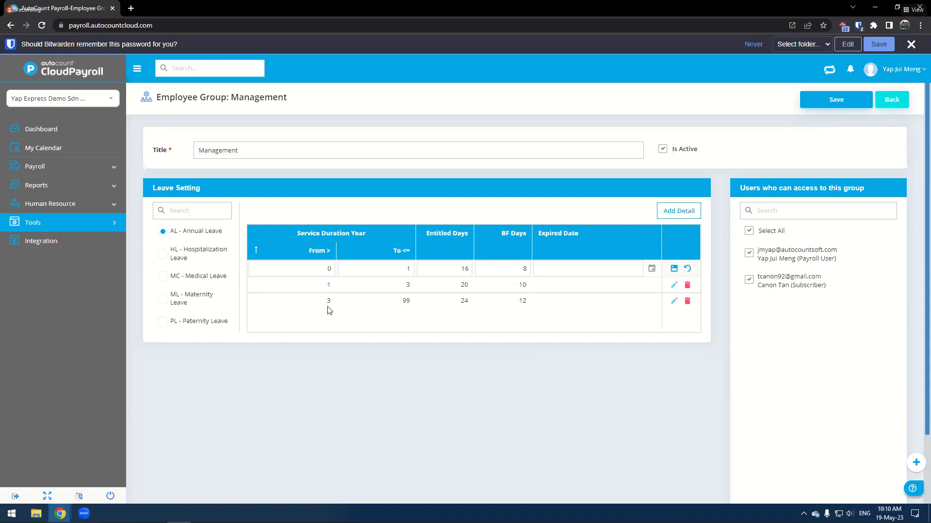
# - Edit the 3 to 99 year Annual Leave entitlement row's fields and save the row
pyautogui.click(674, 300)
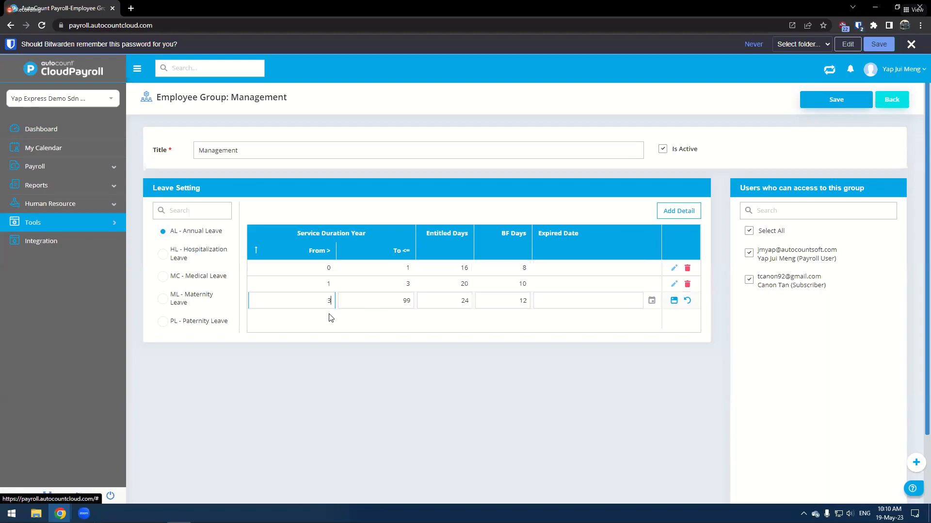
pyautogui.click(345, 304)
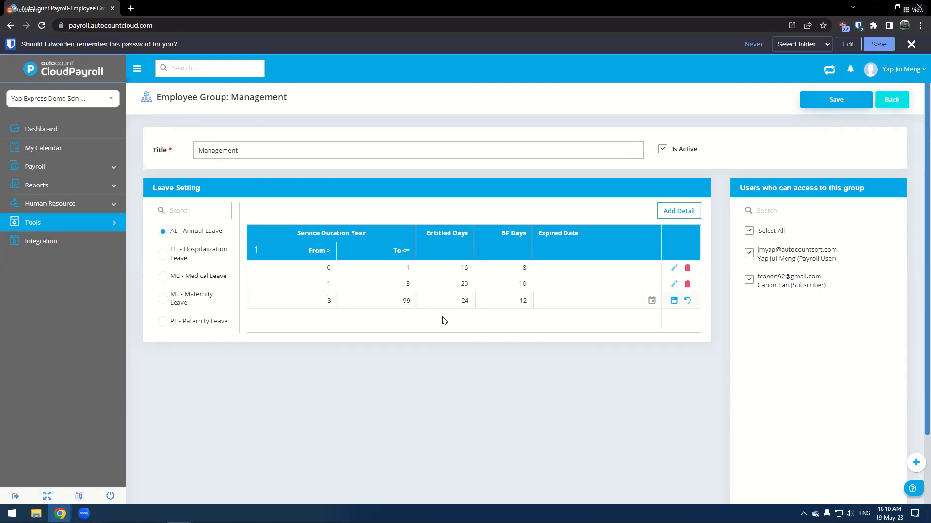
pyautogui.click(451, 303)
pyautogui.click(507, 307)
pyautogui.click(590, 335)
pyautogui.click(674, 301)
# - Save the Management employee group, then edit and save the first Annual Leave entitlement row
pyautogui.click(194, 259)
pyautogui.click(191, 320)
pyautogui.click(194, 249)
pyautogui.doubleClick(194, 231)
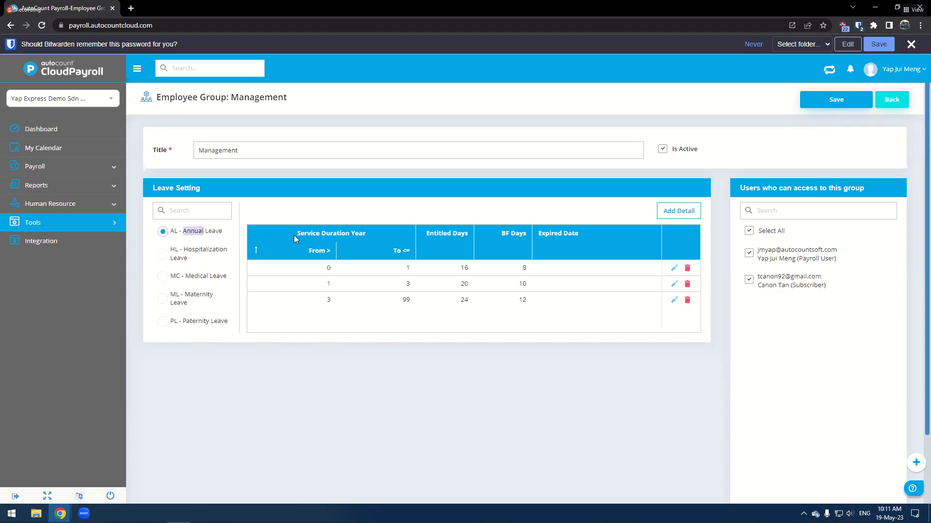
pyautogui.click(822, 97)
pyautogui.click(674, 268)
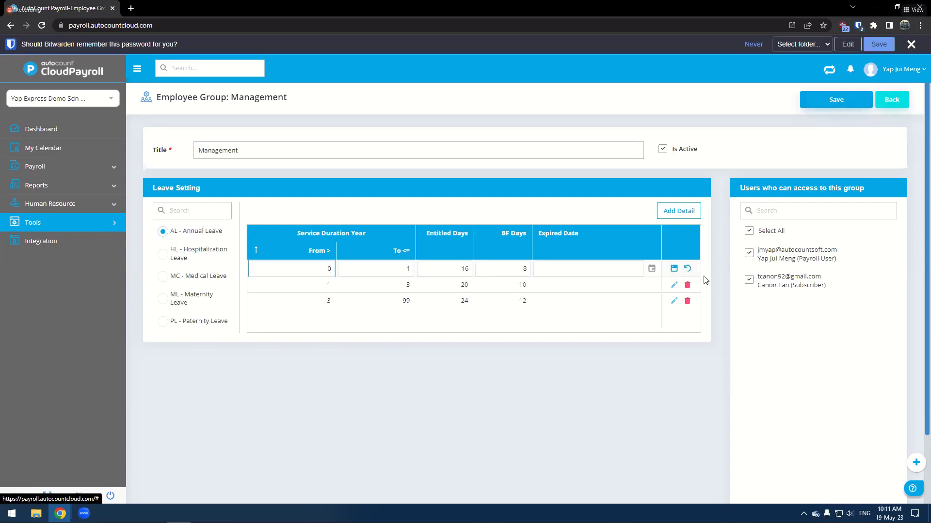
pyautogui.click(673, 269)
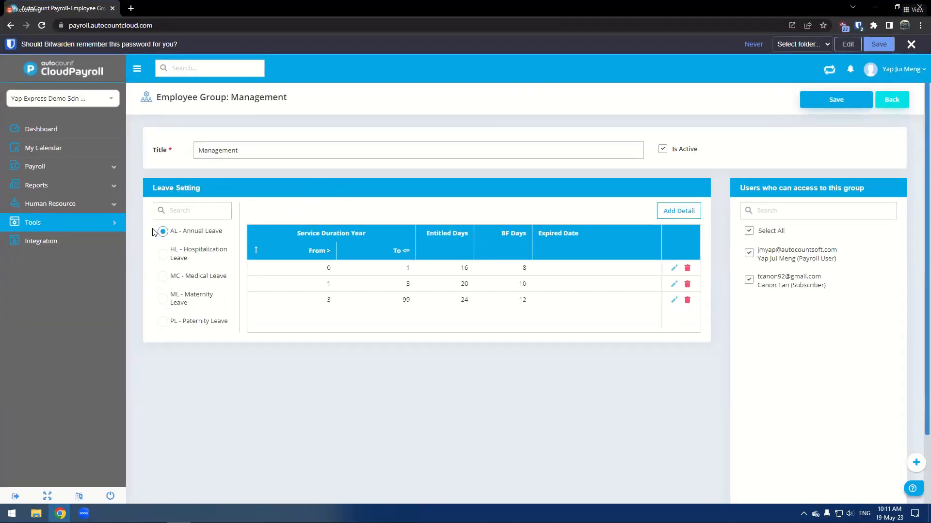
# - Open Notification Setting under Tools and scroll through its reminder sections
pyautogui.moveTo(58, 222)
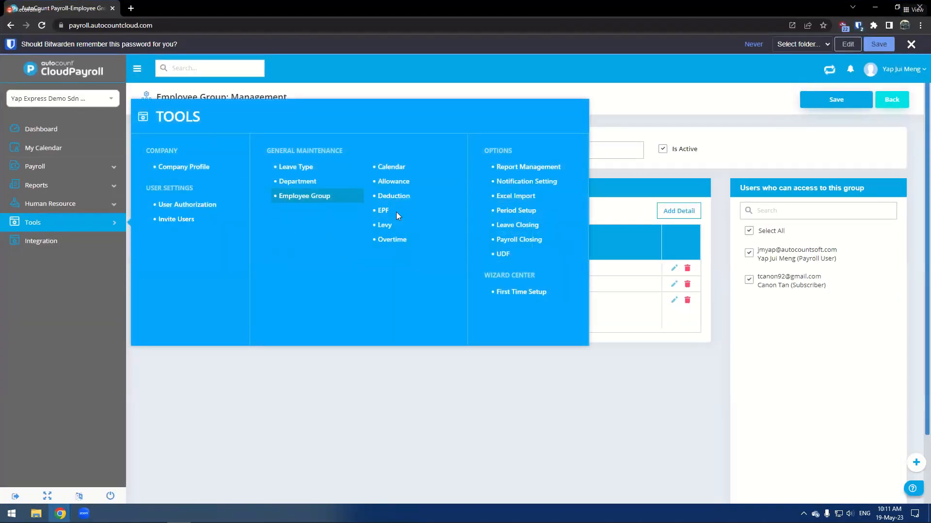
pyautogui.click(542, 181)
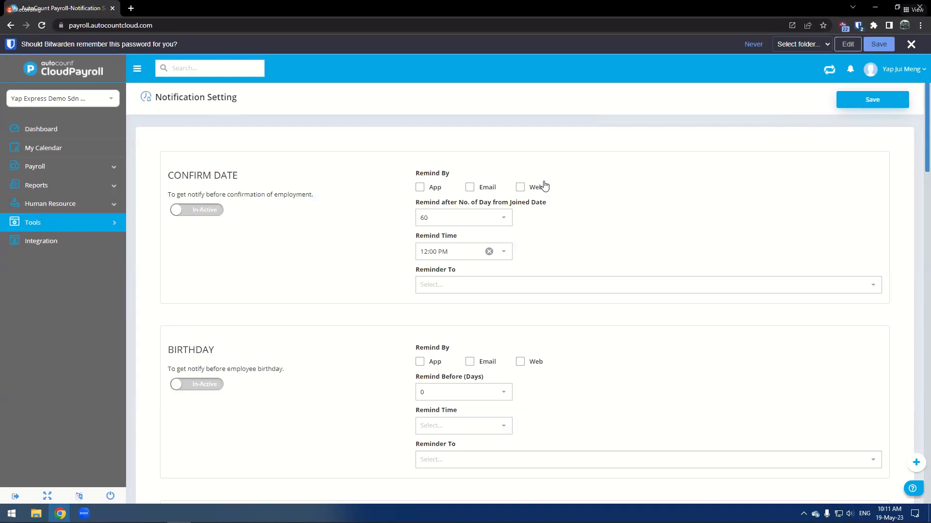
pyautogui.scroll(-4, 318, 285)
pyautogui.scroll(4, 289, 336)
pyautogui.scroll(-20, 344, 266)
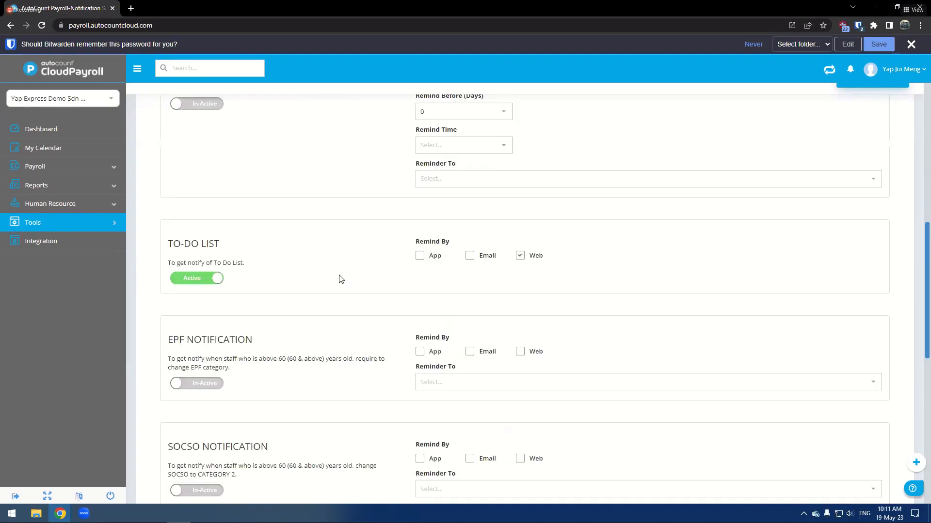
# - Activate the Confirm Date notification and tick the App, Email and Web reminder channels
pyautogui.scroll(20, 339, 276)
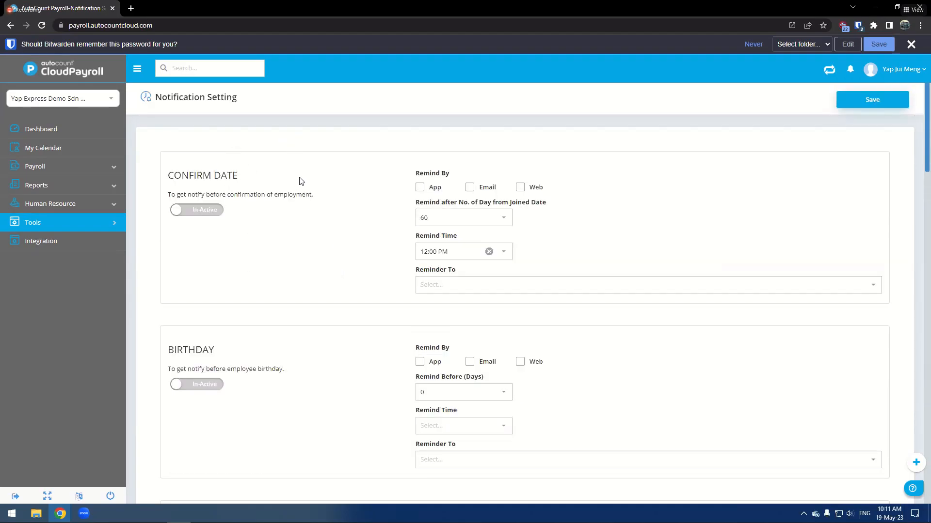
pyautogui.click(221, 212)
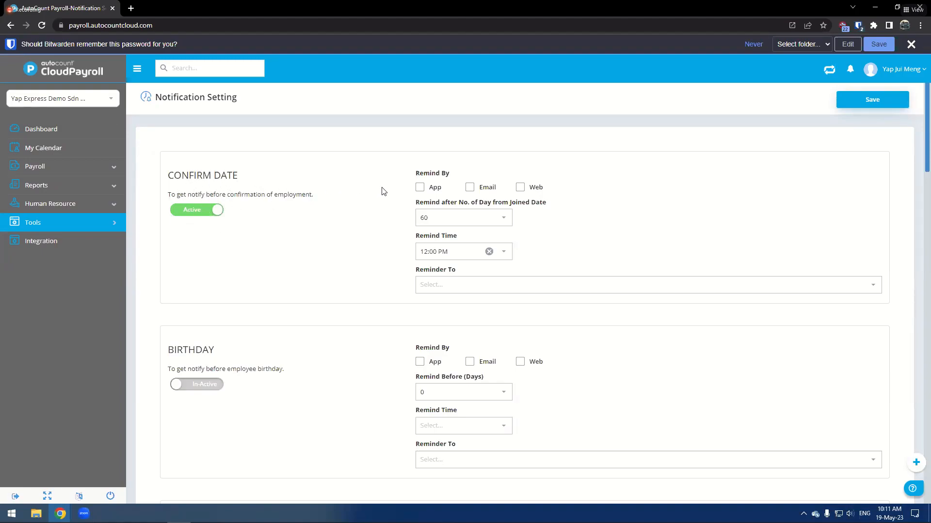
pyautogui.click(439, 193)
pyautogui.click(528, 189)
pyautogui.click(839, 104)
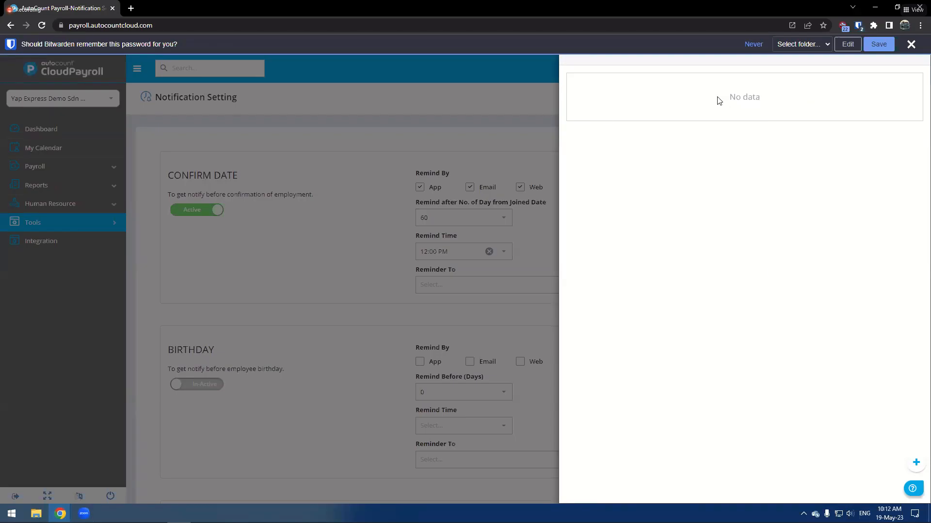
pyautogui.click(910, 44)
pyautogui.click(914, 50)
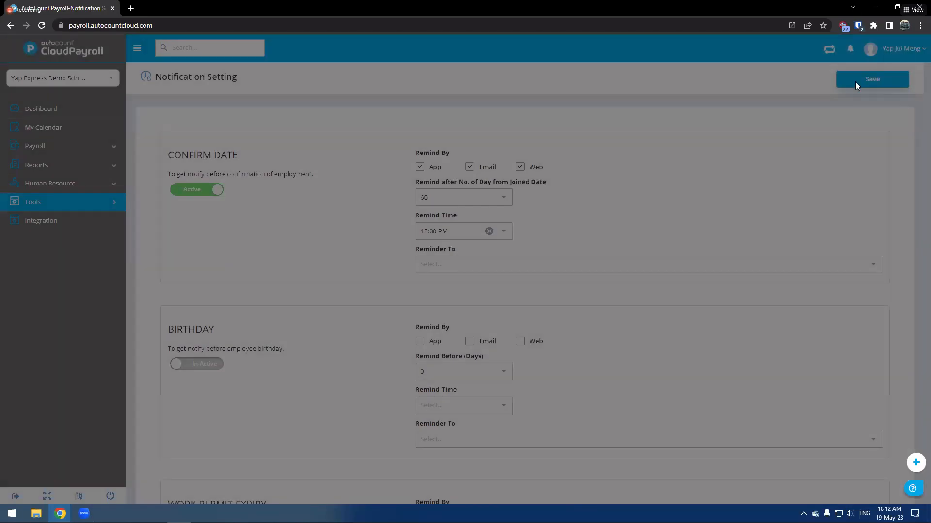
# - Browse the options for Confirm Date's remind-after number of days from joined date
pyautogui.click(426, 201)
pyautogui.moveTo(419, 182); pyautogui.dragTo(548, 186)
pyautogui.click(542, 191)
pyautogui.click(548, 185)
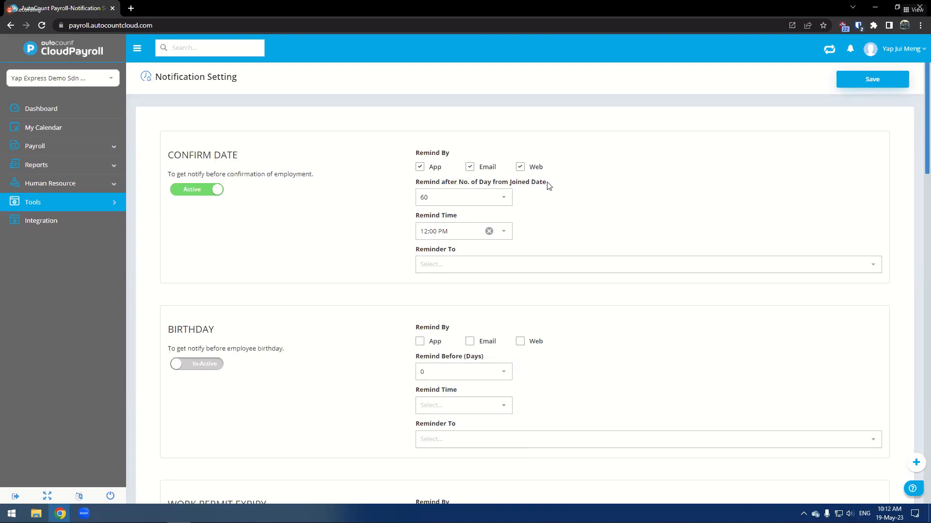
pyautogui.tripleClick(548, 186)
pyautogui.click(502, 198)
pyautogui.scroll(-10, 482, 297)
pyautogui.scroll(-20, 482, 297)
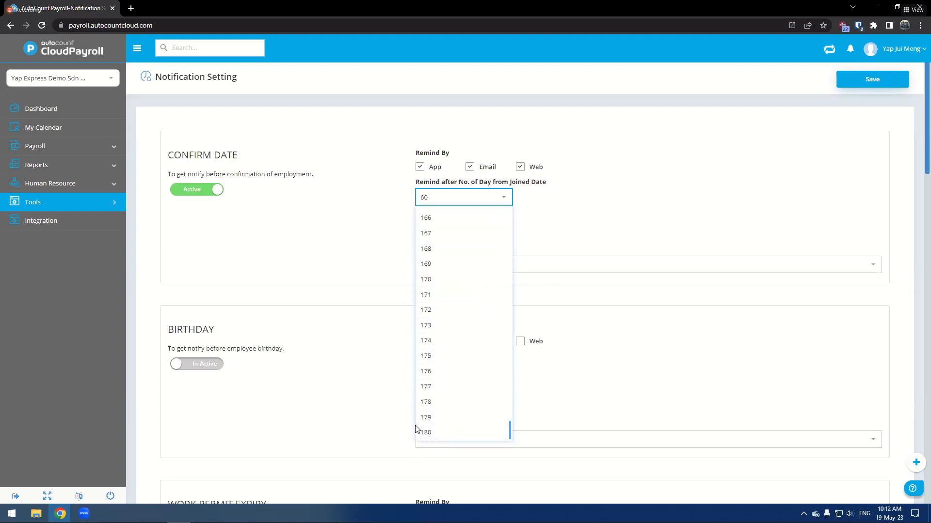
pyautogui.click(615, 223)
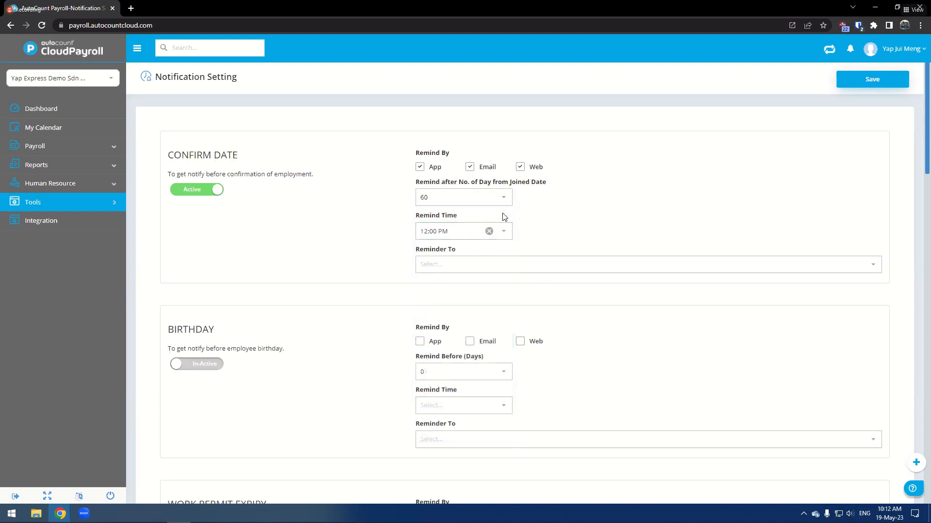
# - Set the Confirm Date remind time to 12:30 PM
pyautogui.click(508, 238)
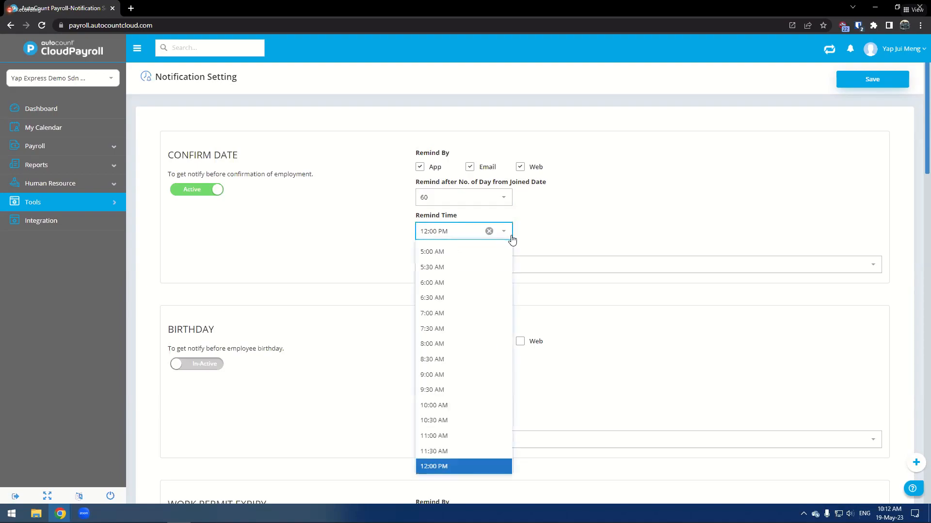
pyautogui.scroll(-2, 458, 446)
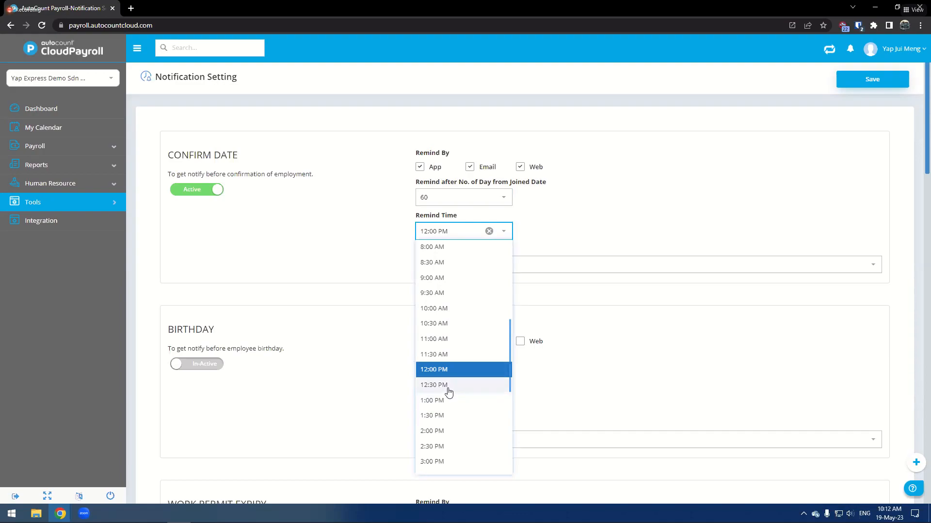
pyautogui.click(468, 388)
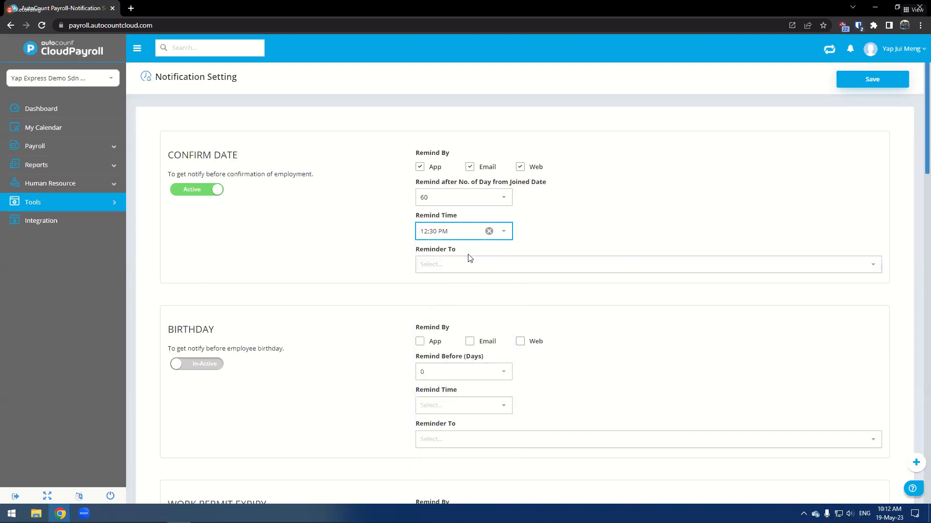
# - Add one staff member as the Confirm Date reminder recipient, then switch the notification back to In-Active
pyautogui.click(481, 263)
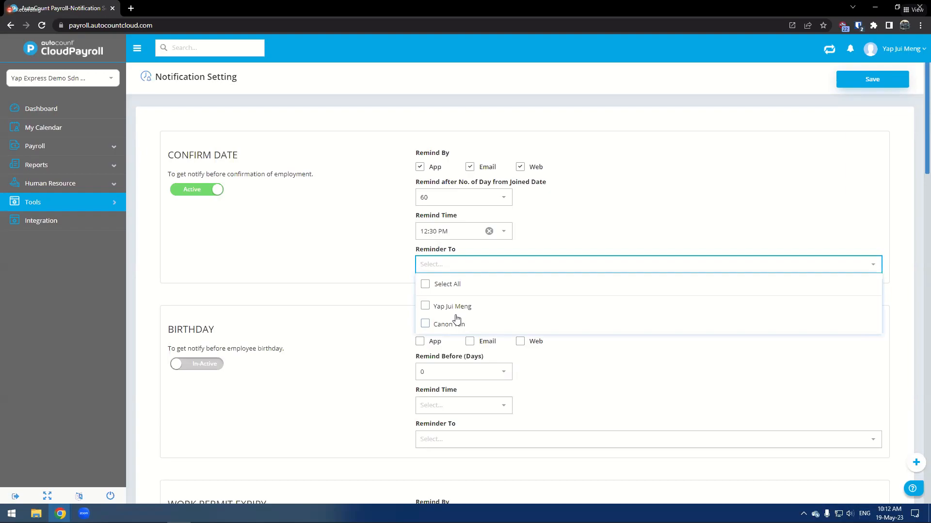
pyautogui.click(429, 323)
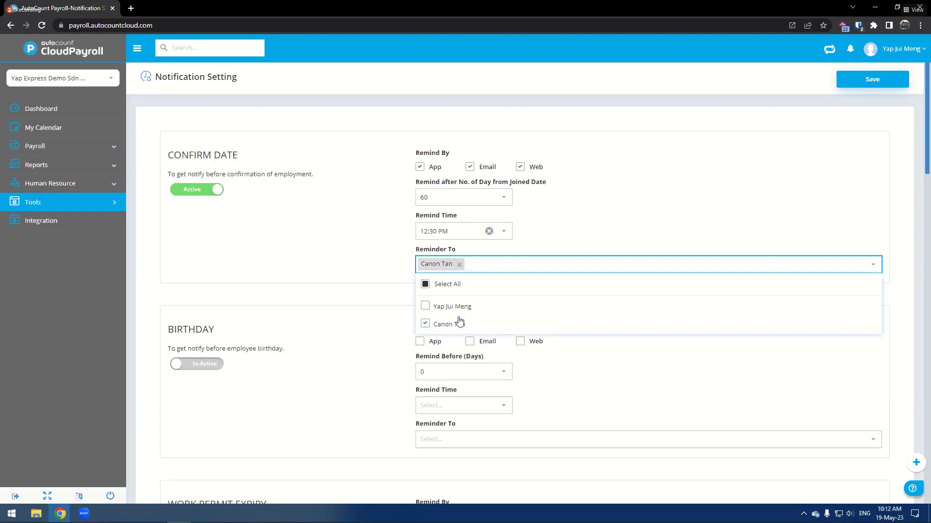
pyautogui.click(357, 305)
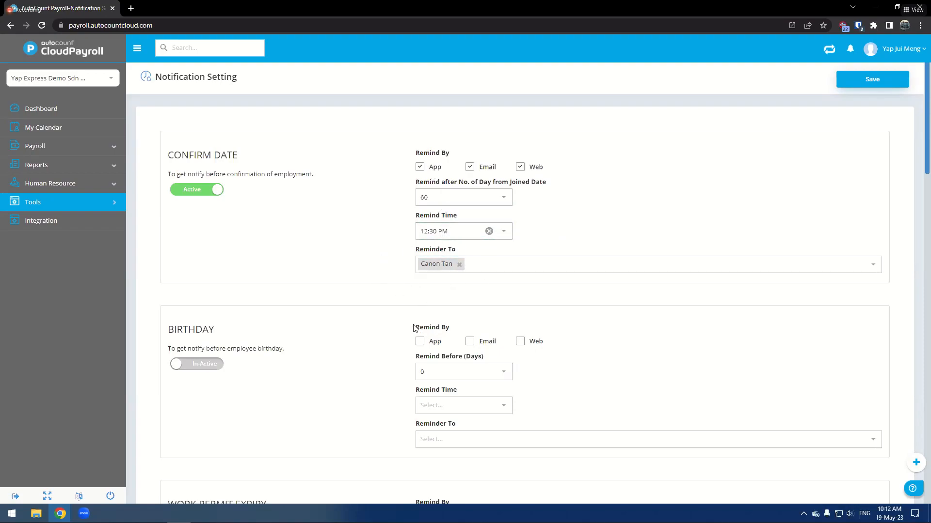
pyautogui.click(204, 190)
# - Scroll through the remaining notification sections and read their descriptions
pyautogui.scroll(-2, 291, 279)
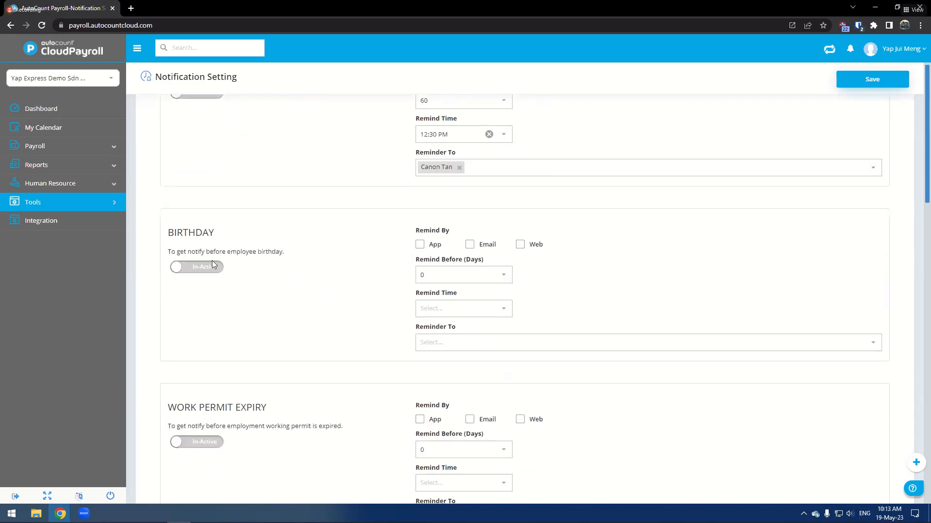
pyautogui.scroll(-3, 216, 264)
pyautogui.scroll(-4, 247, 325)
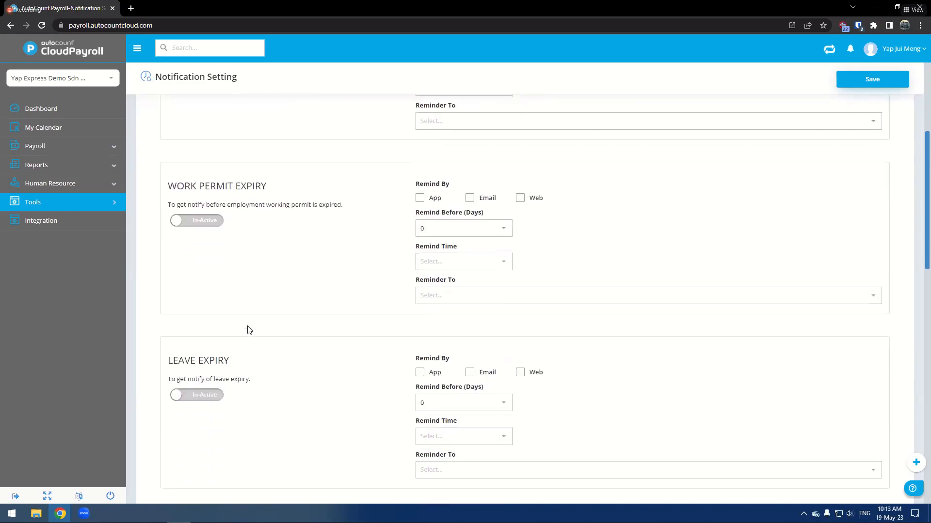
pyautogui.scroll(-8, 211, 246)
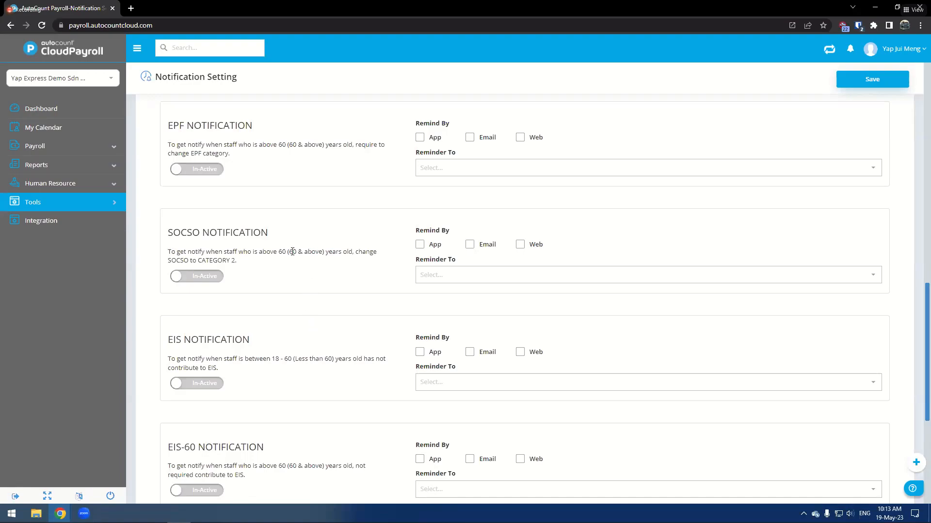
pyautogui.moveTo(260, 252); pyautogui.dragTo(324, 256)
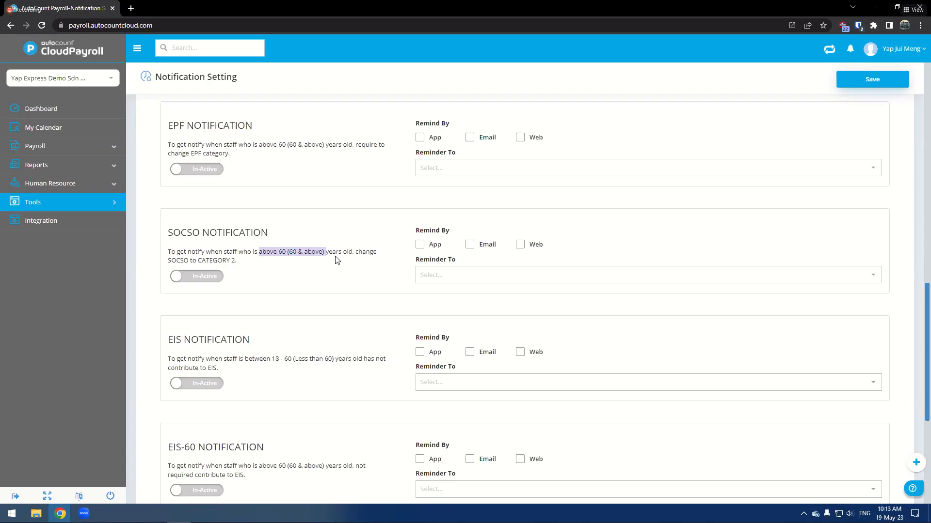
pyautogui.moveTo(203, 153); pyautogui.dragTo(231, 154)
pyautogui.scroll(-3, 278, 278)
pyautogui.scroll(-2, 279, 281)
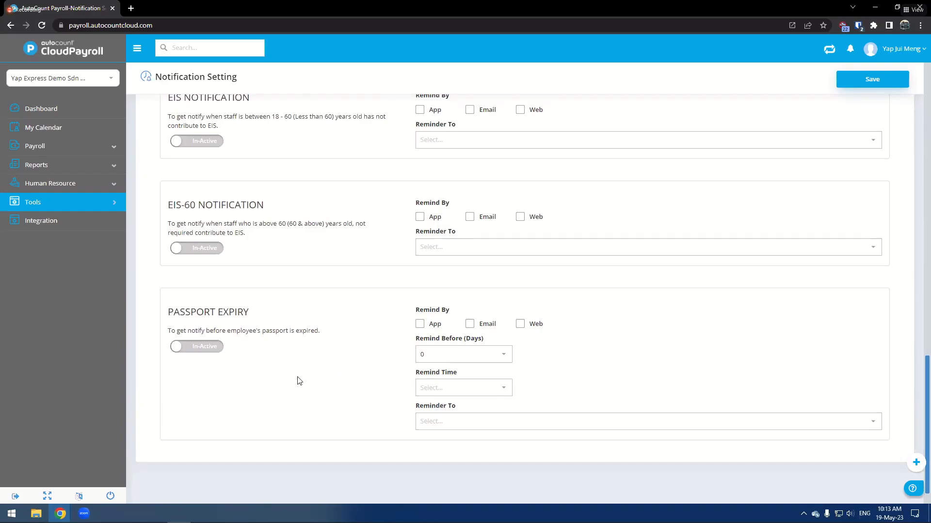
pyautogui.scroll(20, 336, 374)
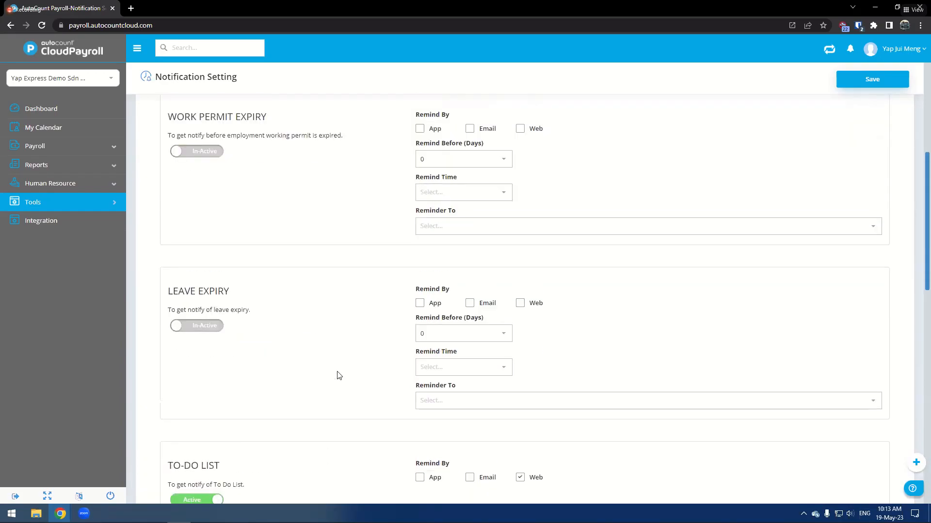
# - Open Excel Import under Tools, view its Upload and Templates tabs, and close the dialog
pyautogui.moveTo(385, 13); pyautogui.dragTo(0, 25)
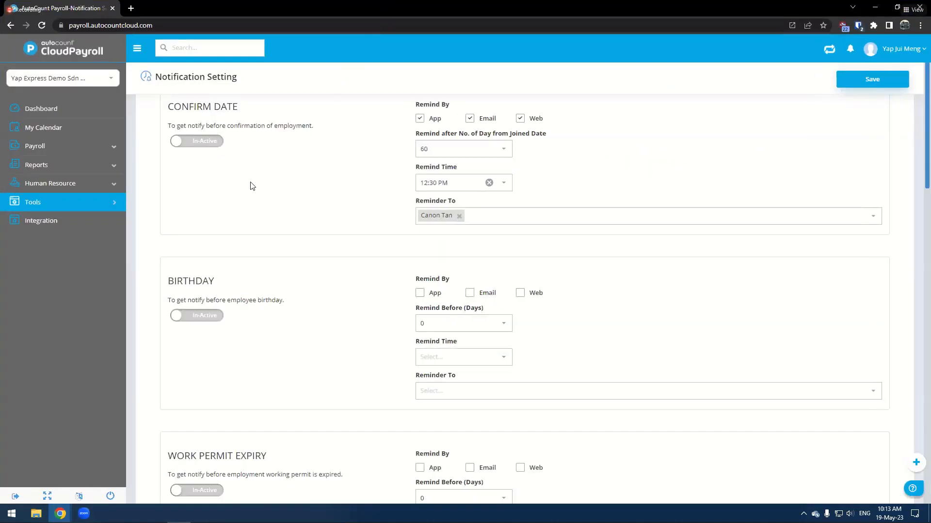
pyautogui.click(101, 200)
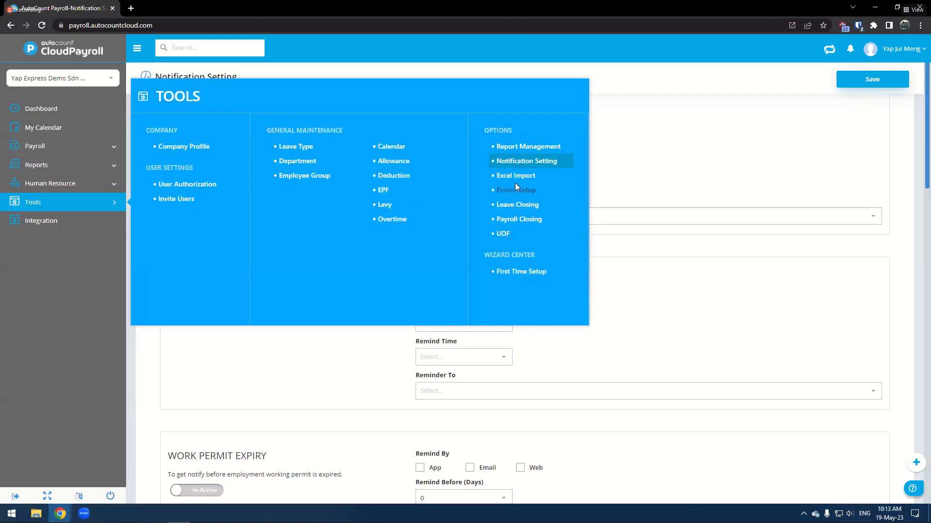
pyautogui.click(531, 175)
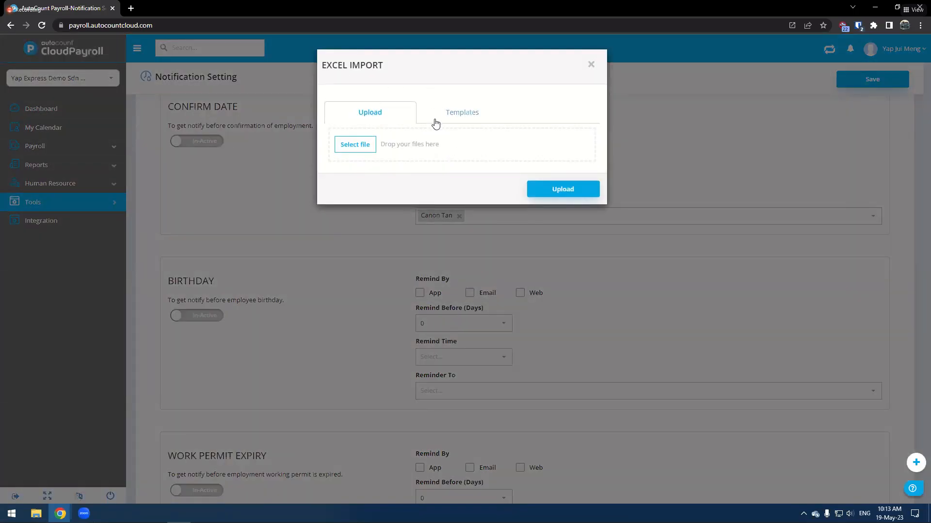
pyautogui.click(469, 118)
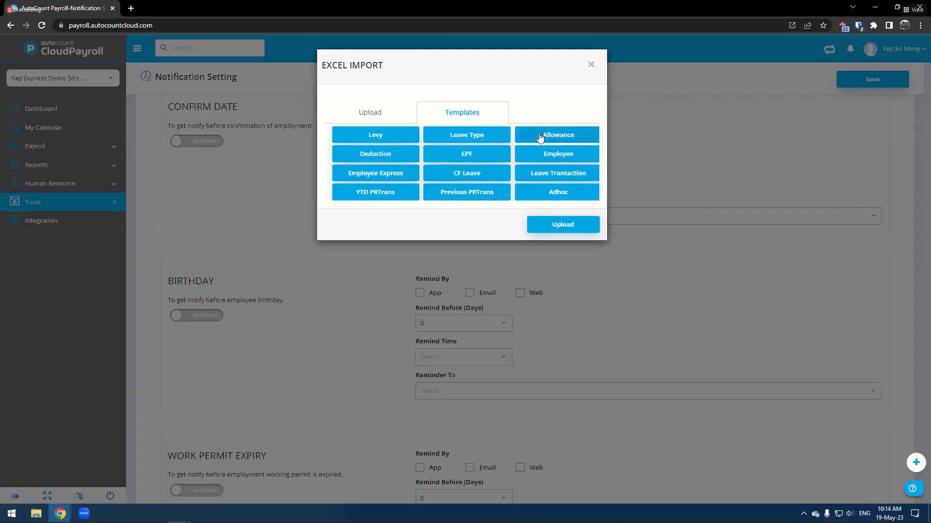
pyautogui.click(383, 113)
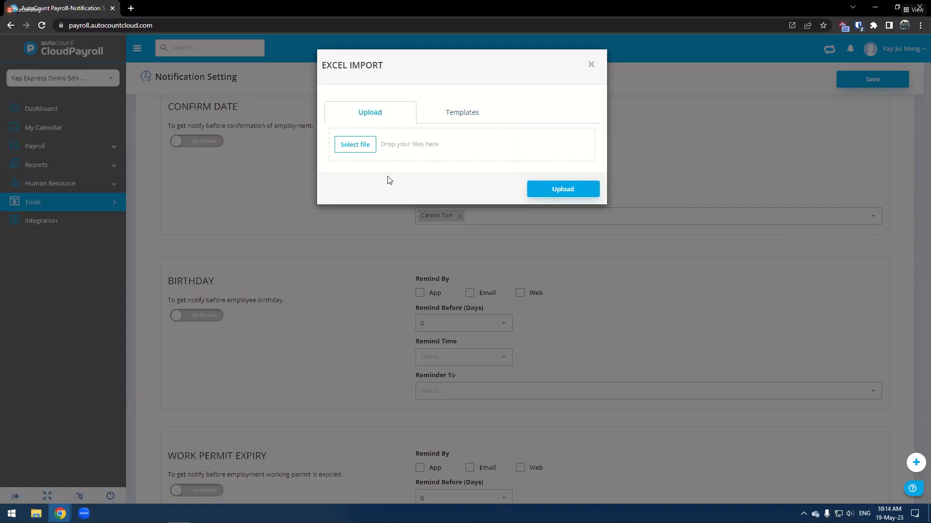
pyautogui.click(468, 119)
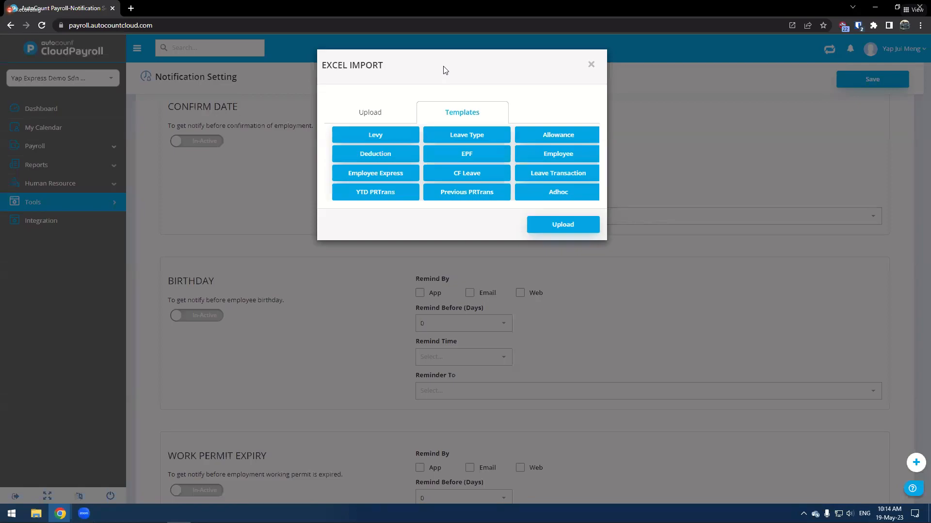
pyautogui.click(591, 66)
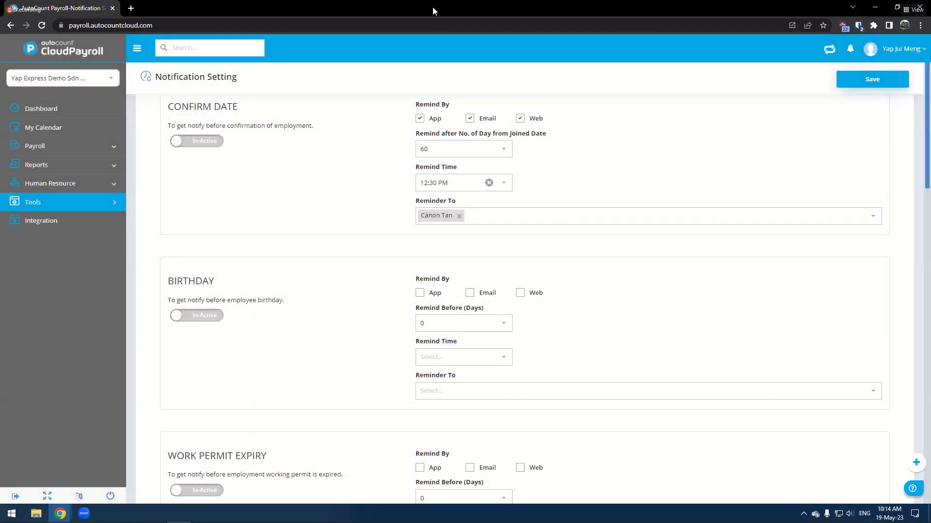
pyautogui.moveTo(432, 6); pyautogui.dragTo(0, 12)
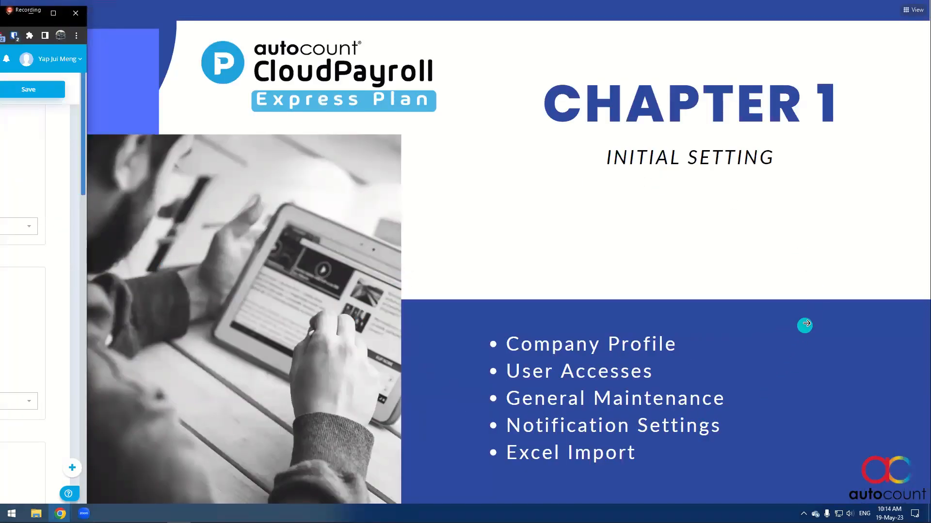
pyautogui.click(800, 334)
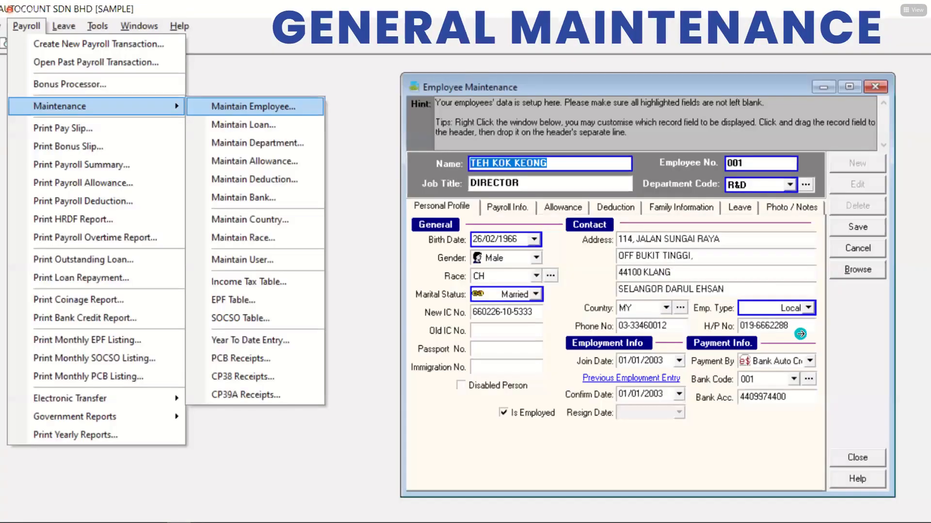
pyautogui.click(836, 295)
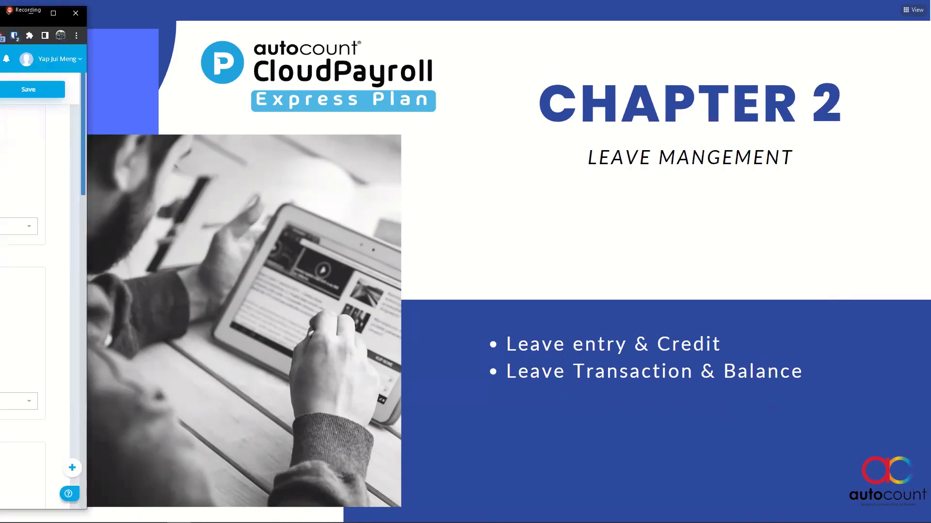
pyautogui.moveTo(0, 12); pyautogui.dragTo(423, 12)
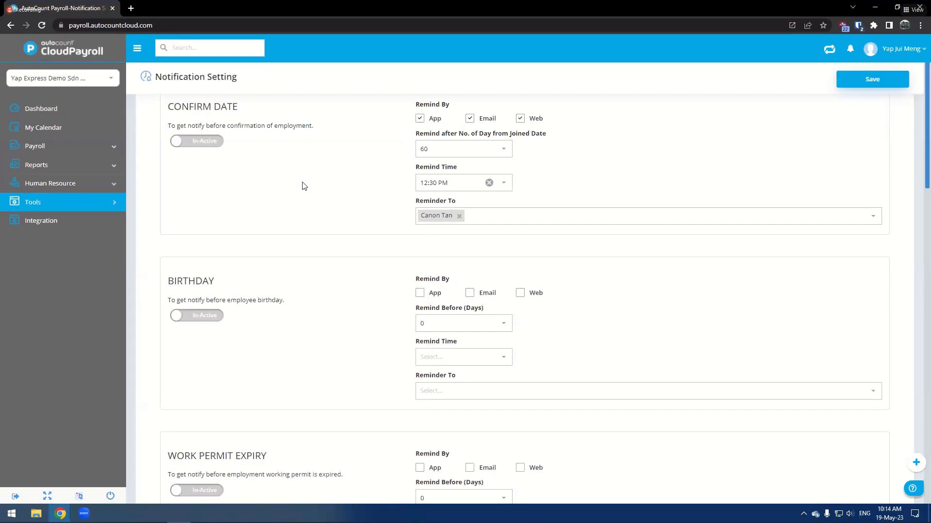
# - Open Leave Entry under Human Resource and start a new entry to deduct leave from employees
pyautogui.moveTo(53, 185)
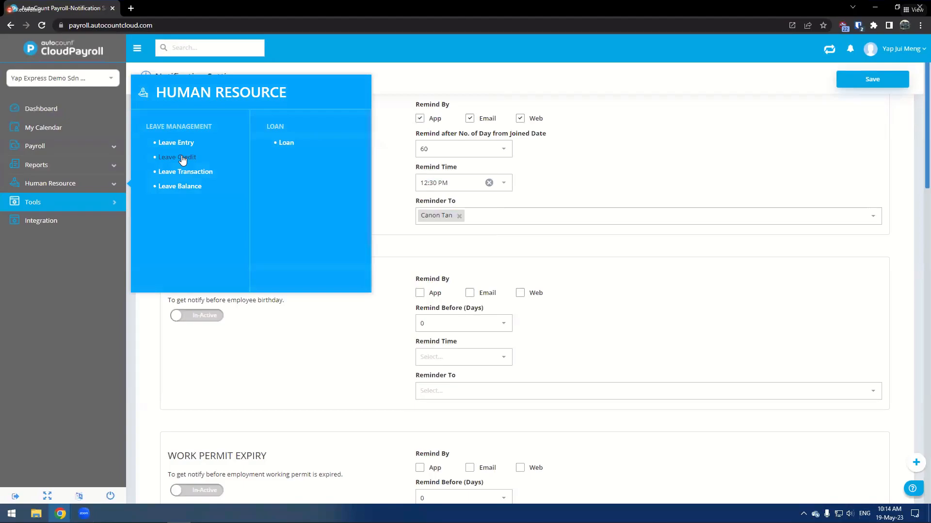
pyautogui.click(190, 192)
pyautogui.click(189, 144)
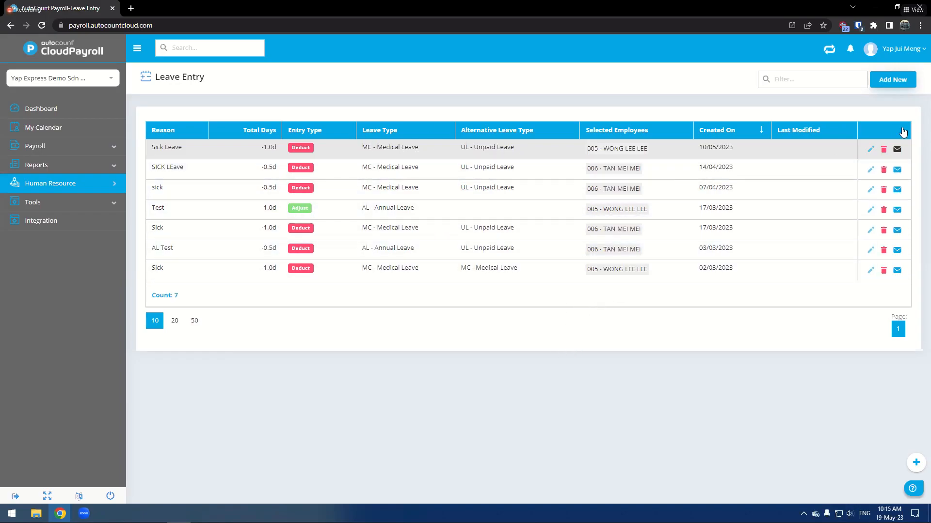
pyautogui.click(894, 83)
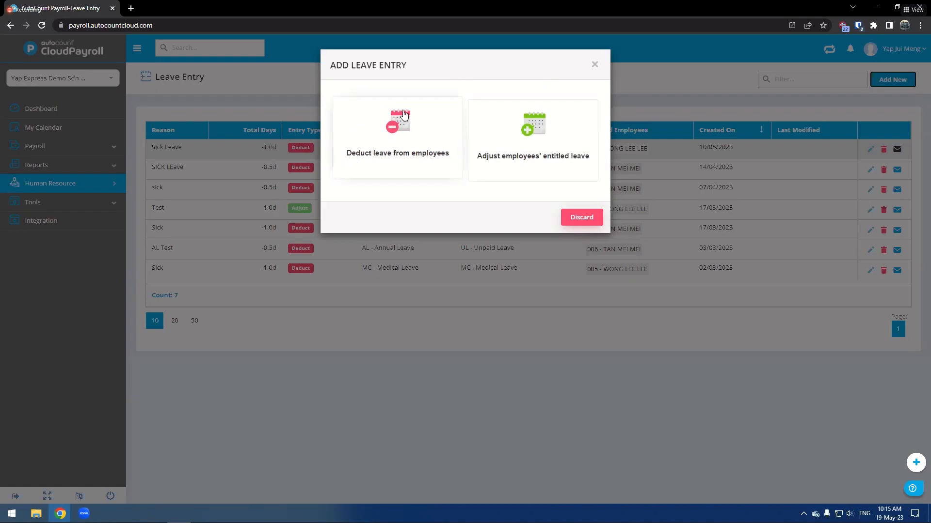
pyautogui.click(382, 127)
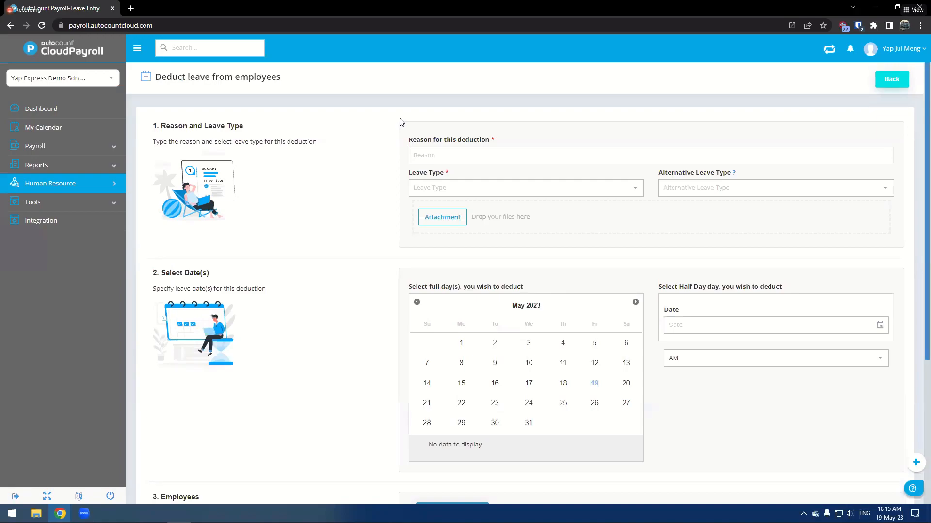
# - Enter the deduction reason Sick and choose MC - Medical Leave as the leave type
pyautogui.click(450, 154)
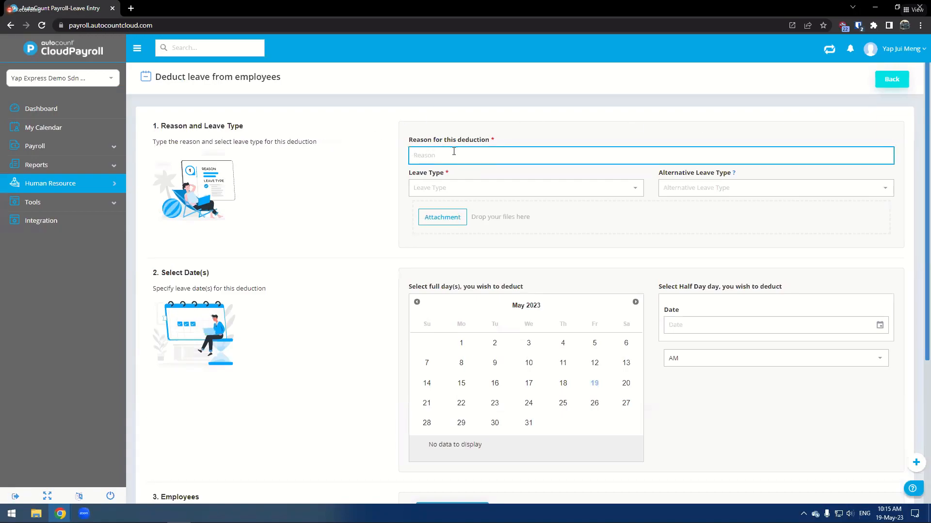
pyautogui.write('Sick')
pyautogui.click(615, 188)
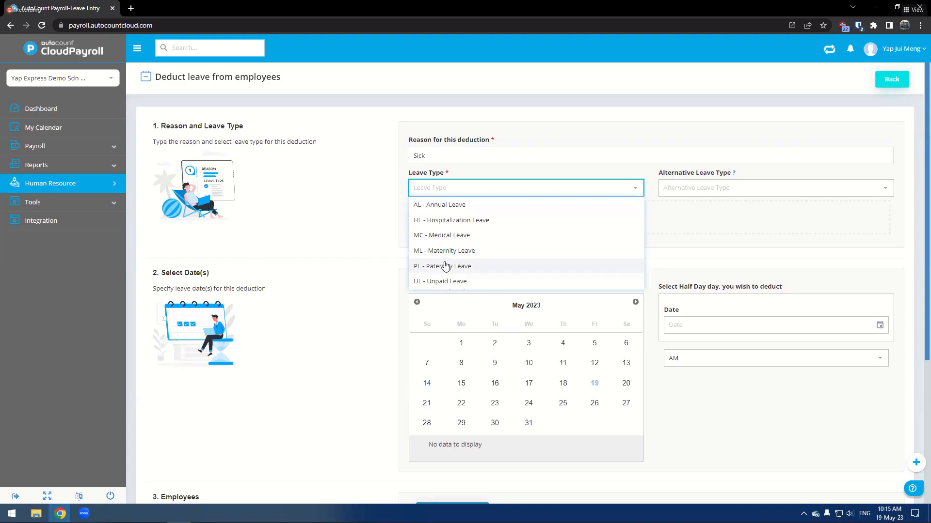
pyautogui.click(468, 236)
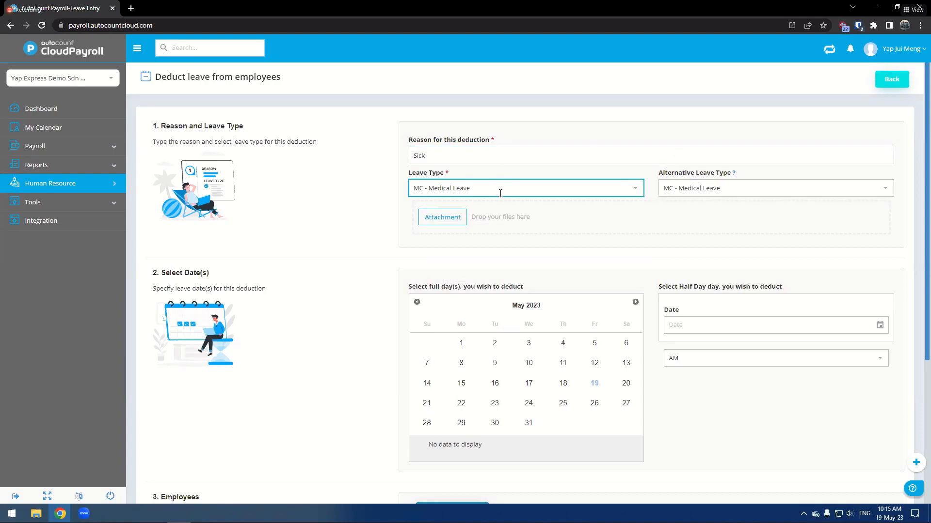
# - Set the alternative leave type to UL - Unpaid Leave
pyautogui.click(678, 193)
pyautogui.click(684, 194)
pyautogui.click(693, 197)
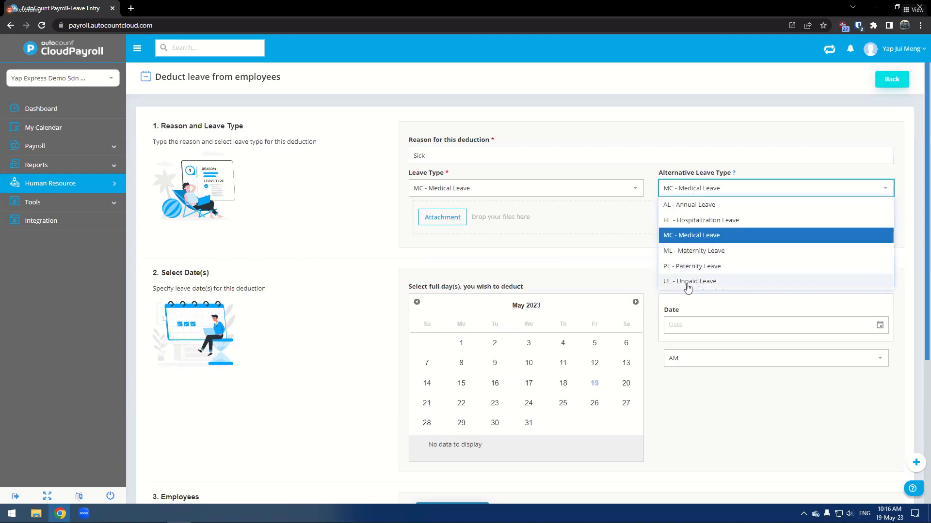
pyautogui.click(718, 281)
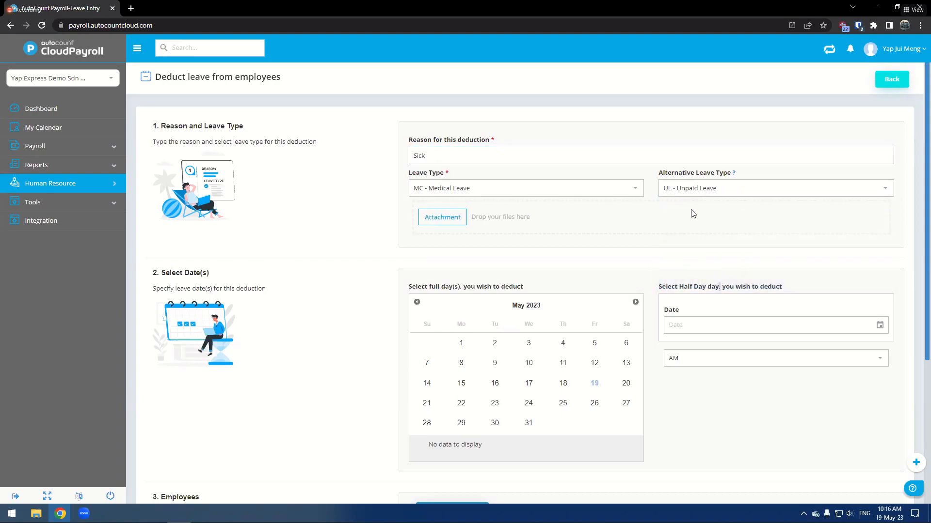
pyautogui.click(730, 192)
pyautogui.click(730, 194)
pyautogui.scroll(-2, 388, 272)
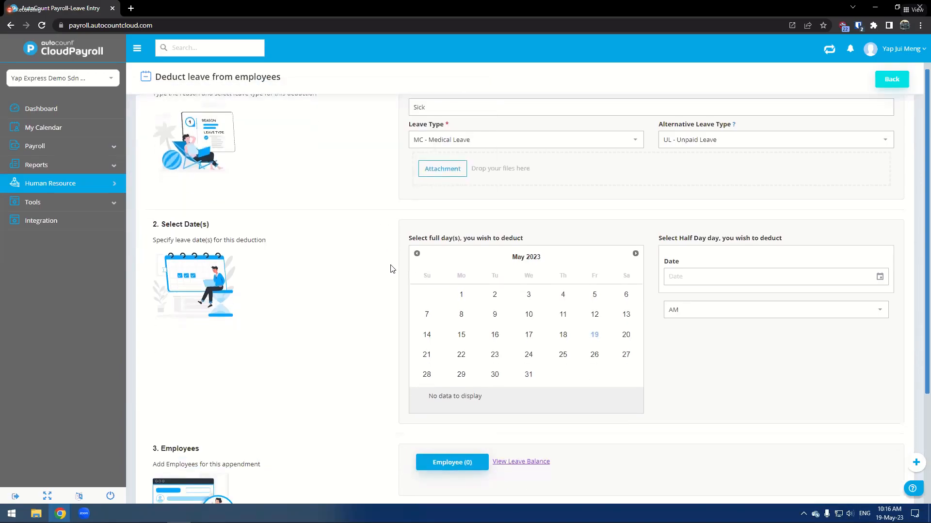
pyautogui.moveTo(416, 190); pyautogui.dragTo(558, 193)
pyautogui.click(562, 194)
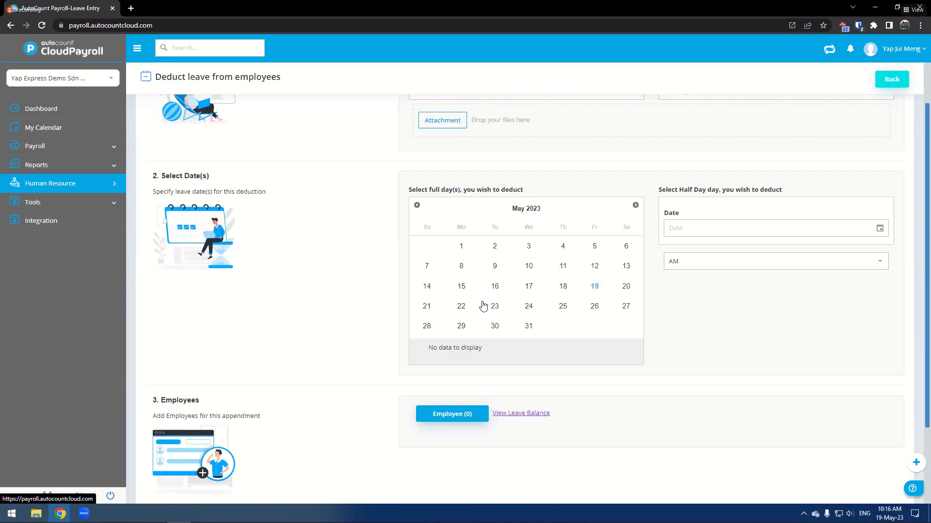
pyautogui.click(594, 289)
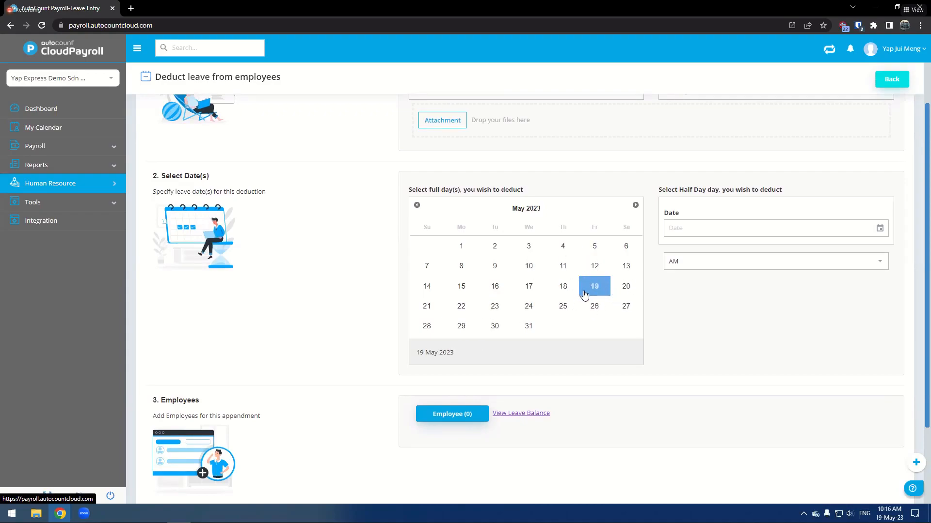
pyautogui.click(458, 308)
pyautogui.click(490, 315)
pyautogui.click(535, 310)
pyautogui.click(528, 309)
pyautogui.click(495, 309)
pyautogui.click(467, 310)
pyautogui.click(599, 295)
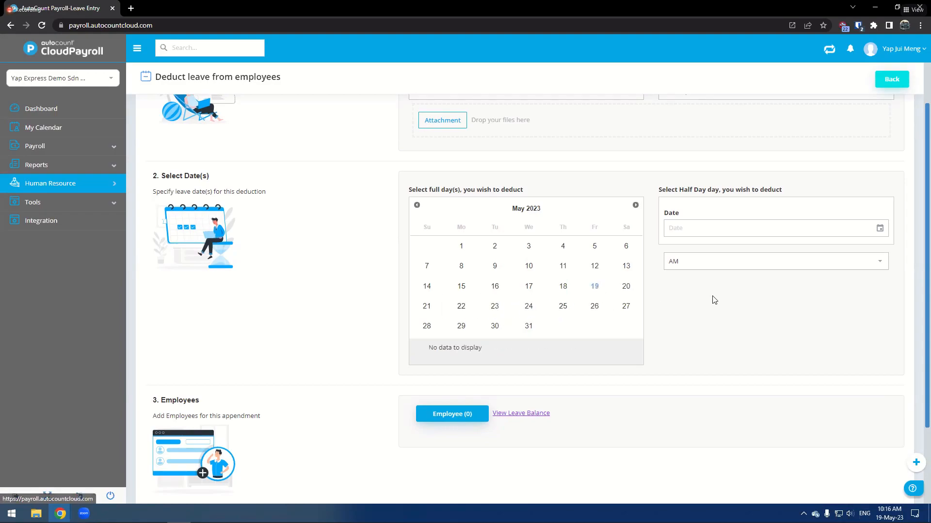
# - Set a half-day deduction on 19/05/2023 for the PM session
pyautogui.click(715, 229)
pyautogui.click(879, 228)
pyautogui.click(785, 328)
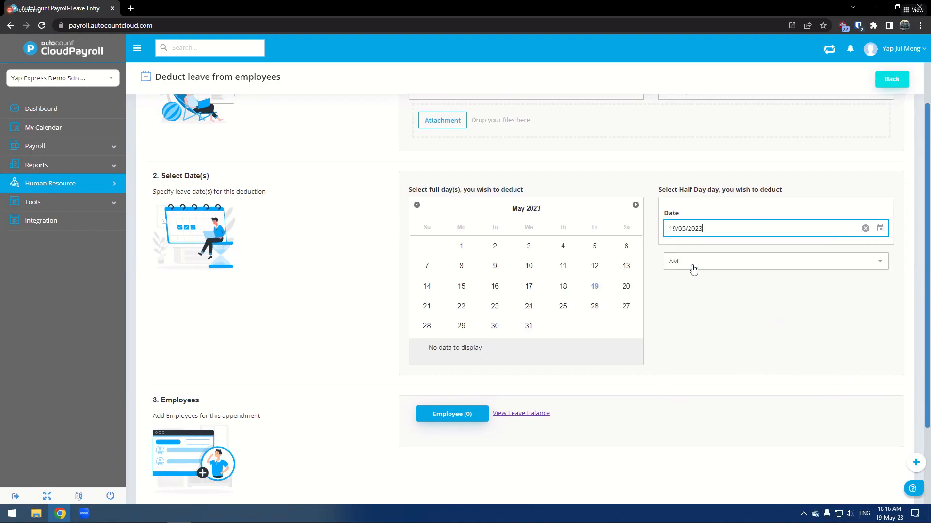
pyautogui.click(693, 270)
pyautogui.click(694, 293)
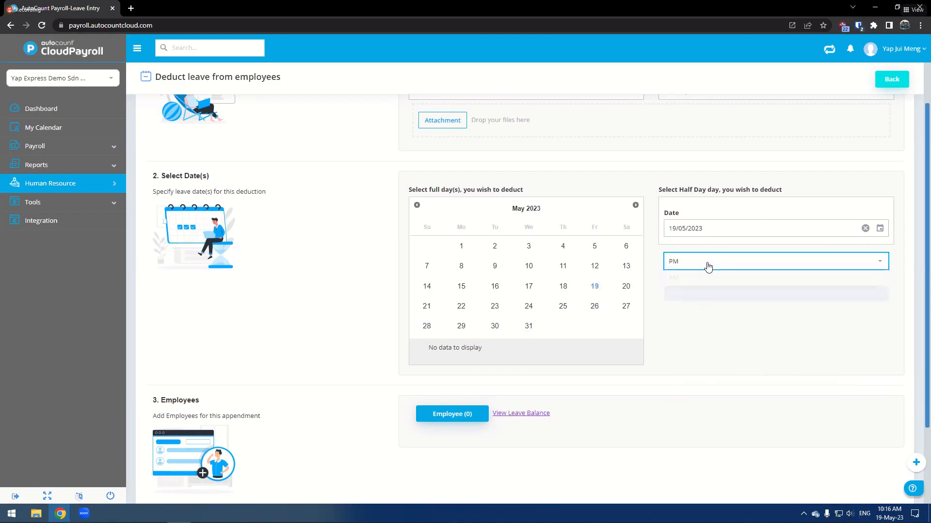
pyautogui.click(708, 266)
pyautogui.click(686, 295)
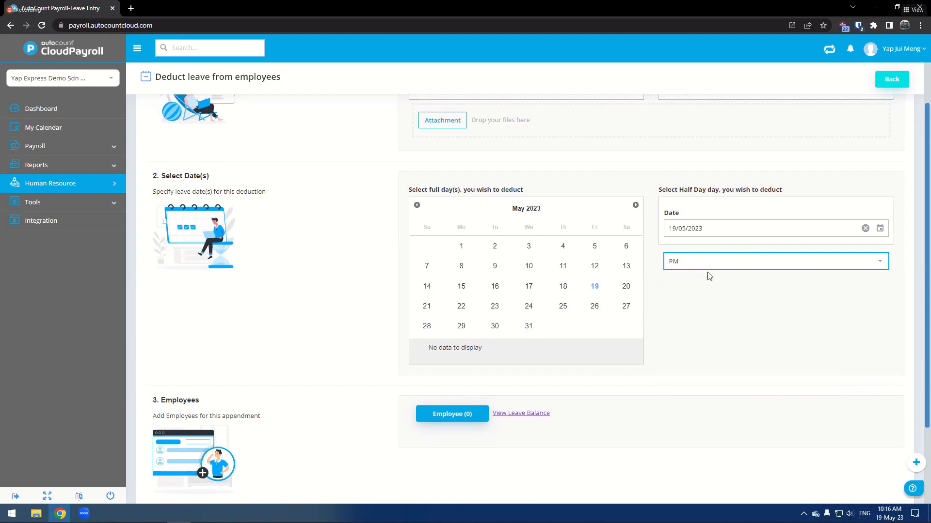
# - Search for and select the employee by the name tan, then save the leave deduction entry
pyautogui.scroll(-1, 740, 306)
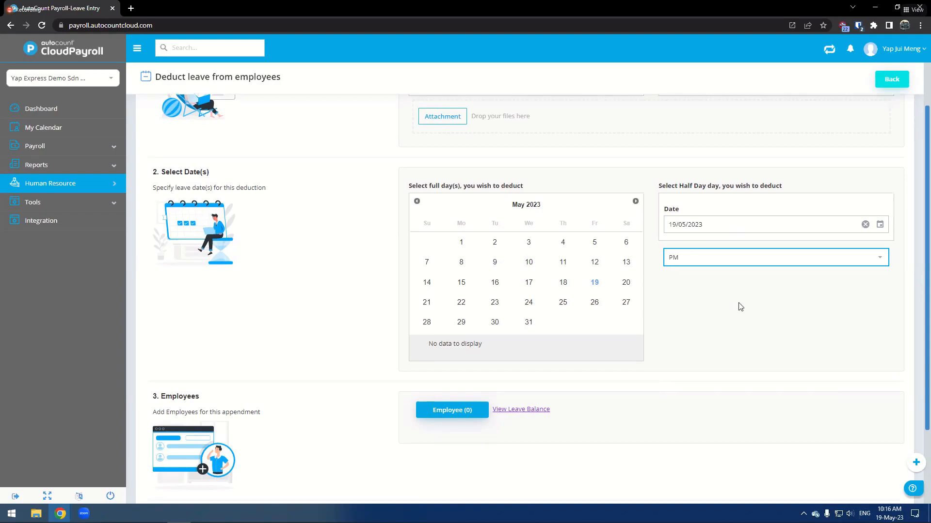
pyautogui.scroll(-1, 740, 306)
pyautogui.click(439, 370)
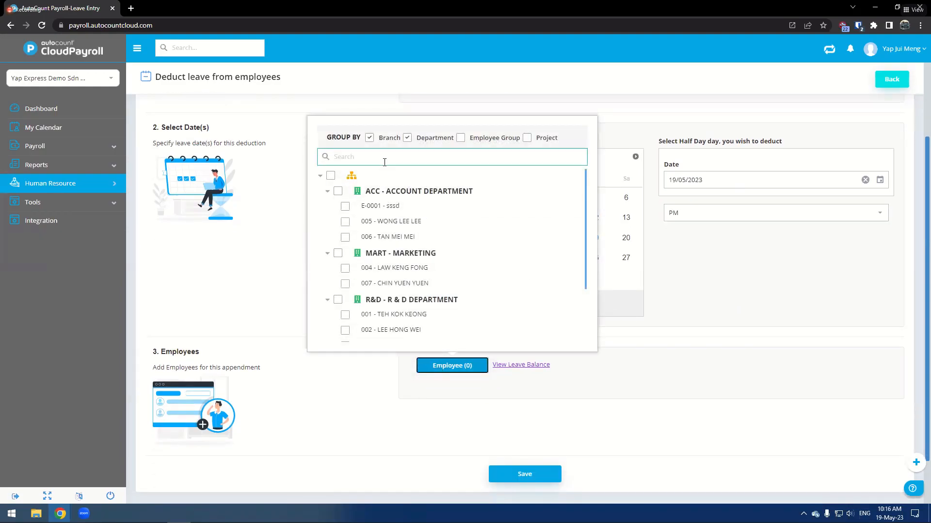
pyautogui.scroll(-2, 389, 244)
pyautogui.scroll(2, 389, 243)
pyautogui.click(408, 163)
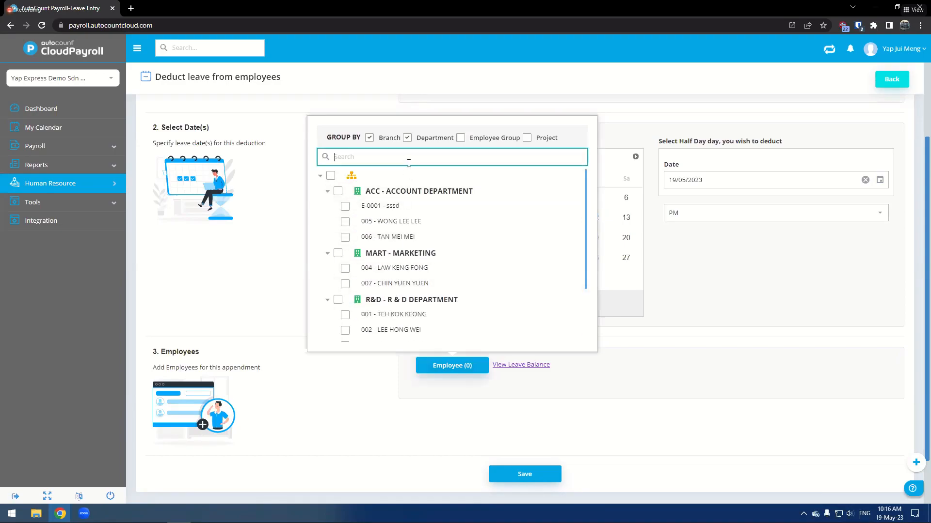
pyautogui.write('tan')
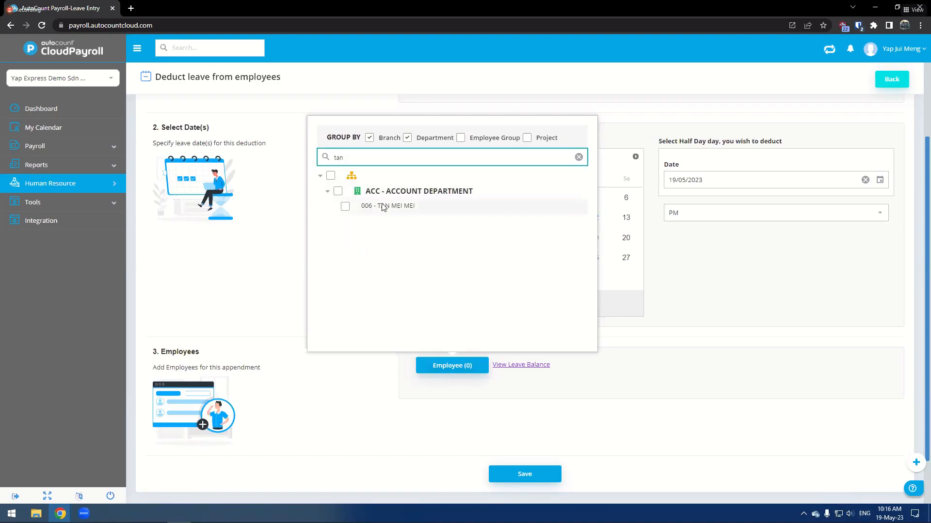
pyautogui.click(344, 207)
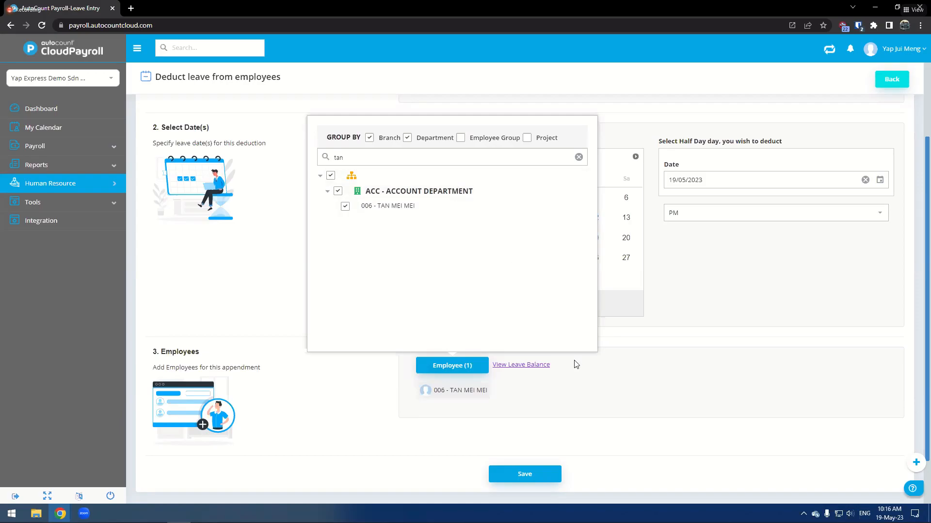
pyautogui.click(554, 471)
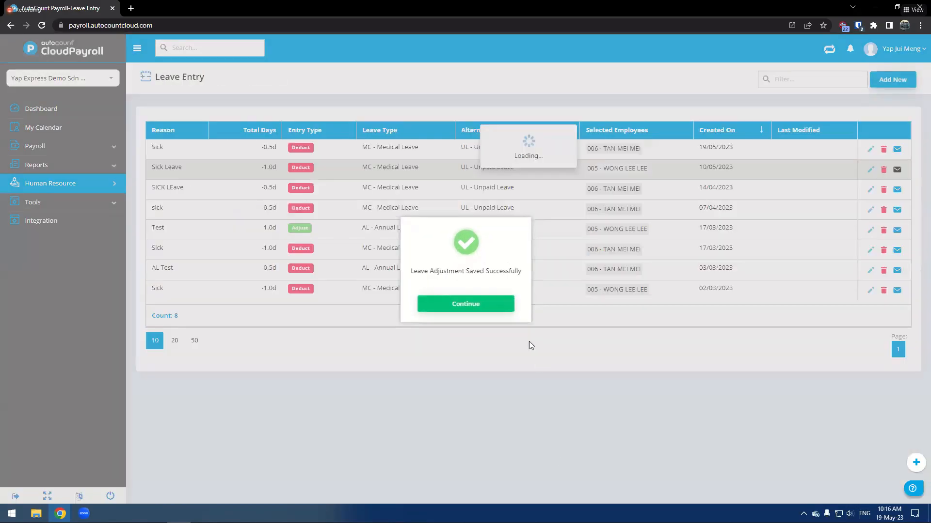
pyautogui.click(460, 305)
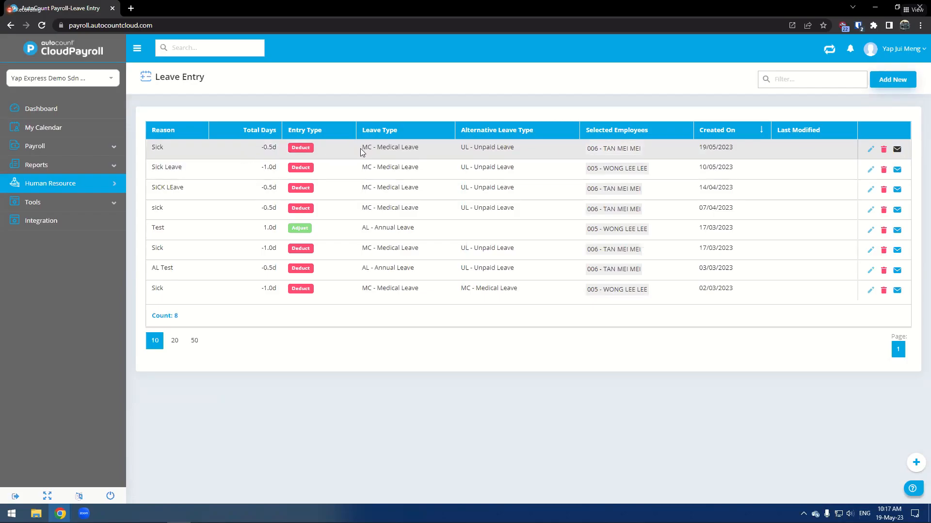
# - Open Leave Credit under Human Resource and start a new leave credit entry
pyautogui.click(115, 184)
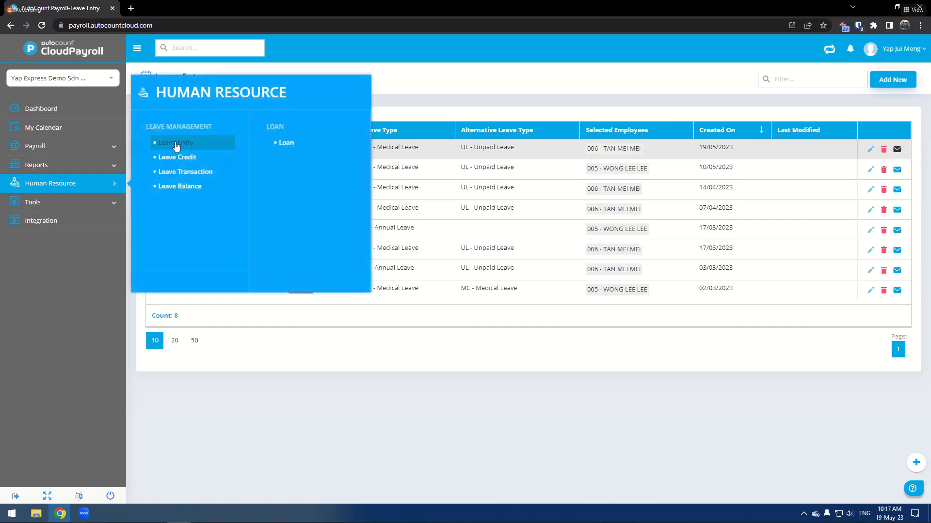
pyautogui.click(892, 79)
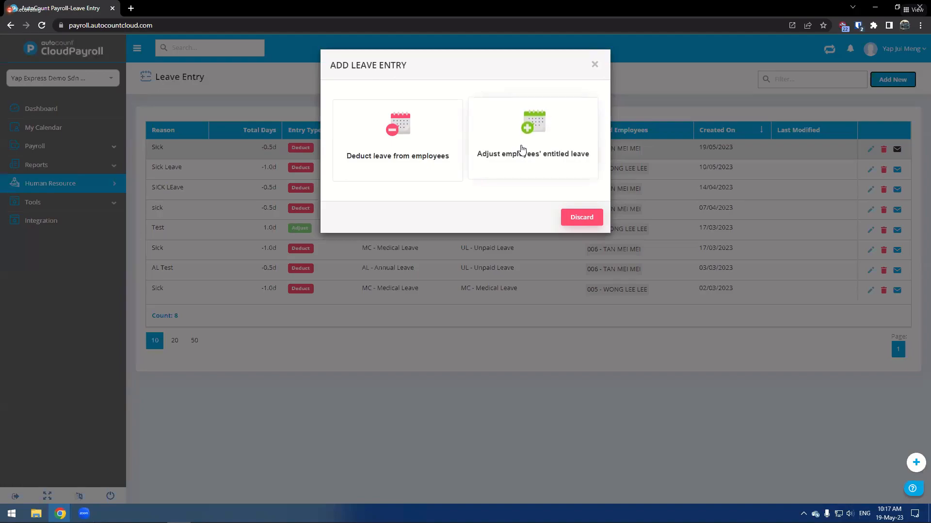
pyautogui.click(83, 188)
pyautogui.click(82, 188)
pyautogui.click(193, 157)
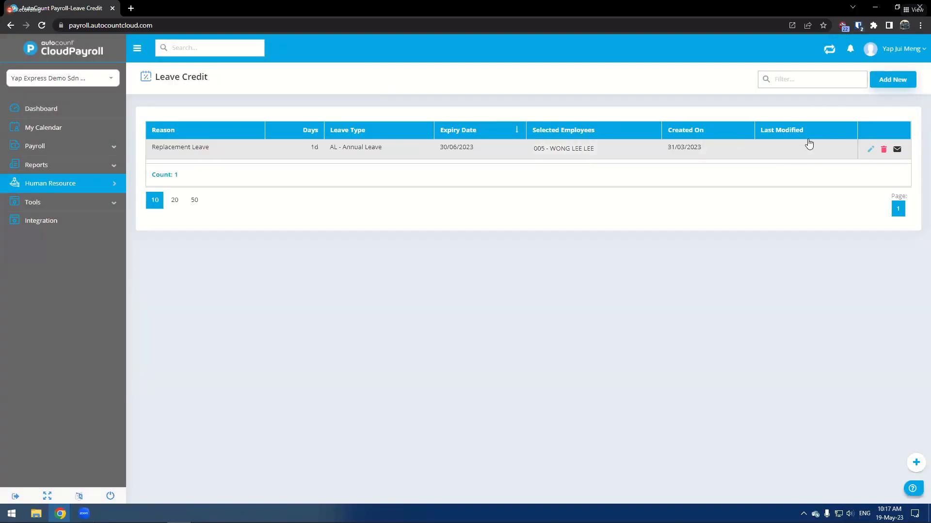
pyautogui.click(896, 85)
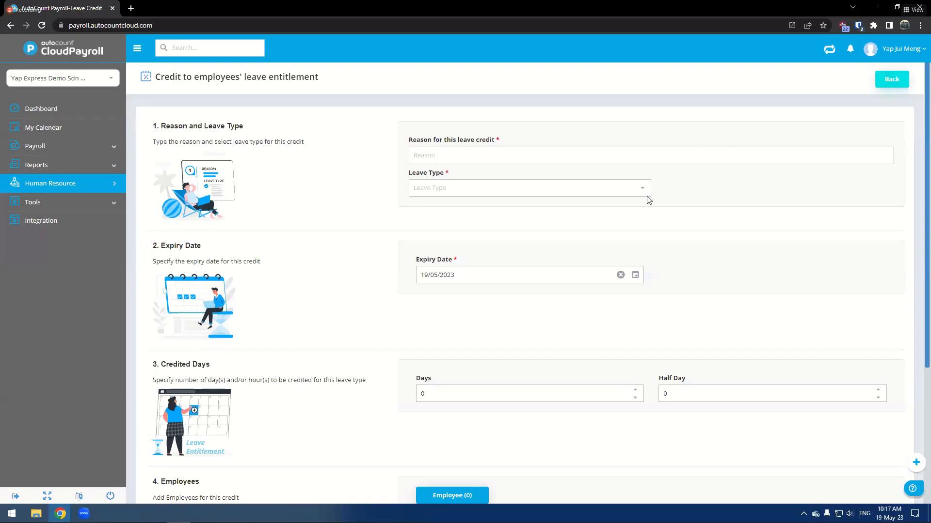
# - Enter the credit reason Replacement and choose AL - Annual Leave as the leave type
pyautogui.click(635, 275)
pyautogui.click(104, 187)
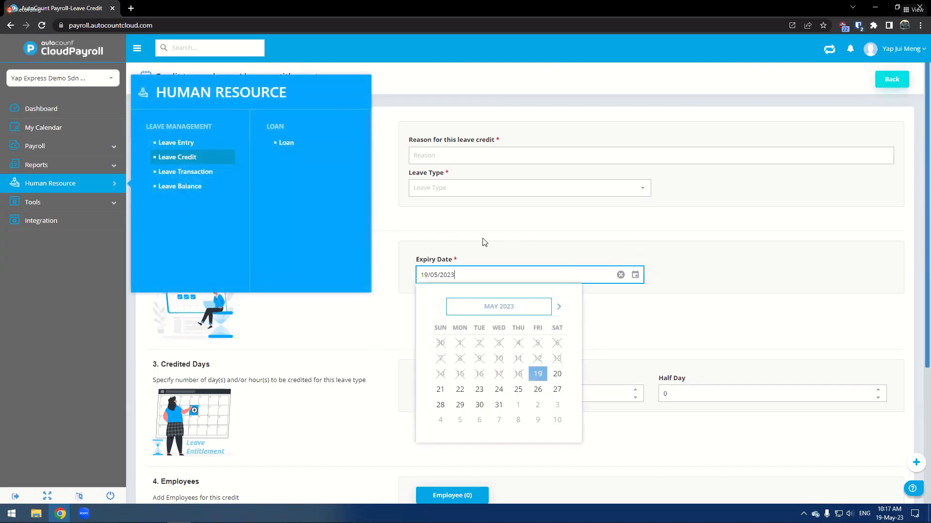
pyautogui.click(442, 238)
pyautogui.click(442, 158)
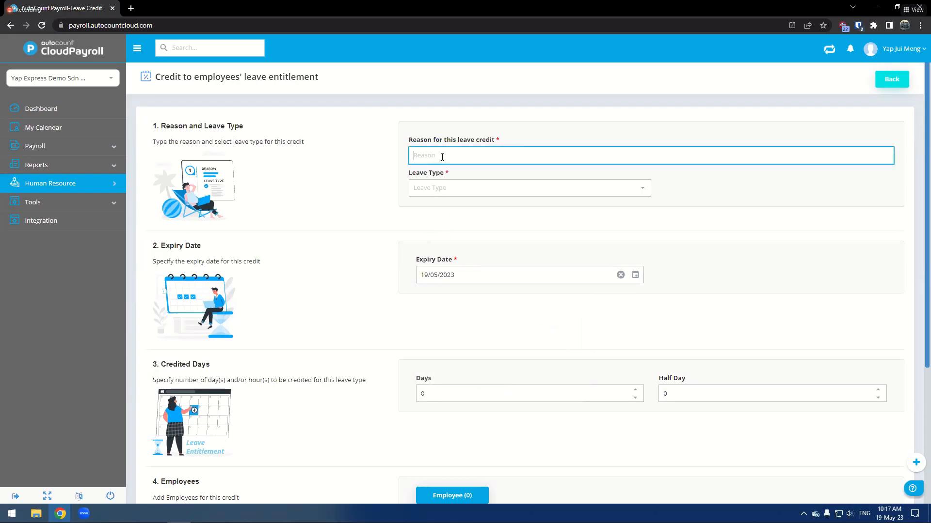
pyautogui.write('Replacement')
pyautogui.click(460, 188)
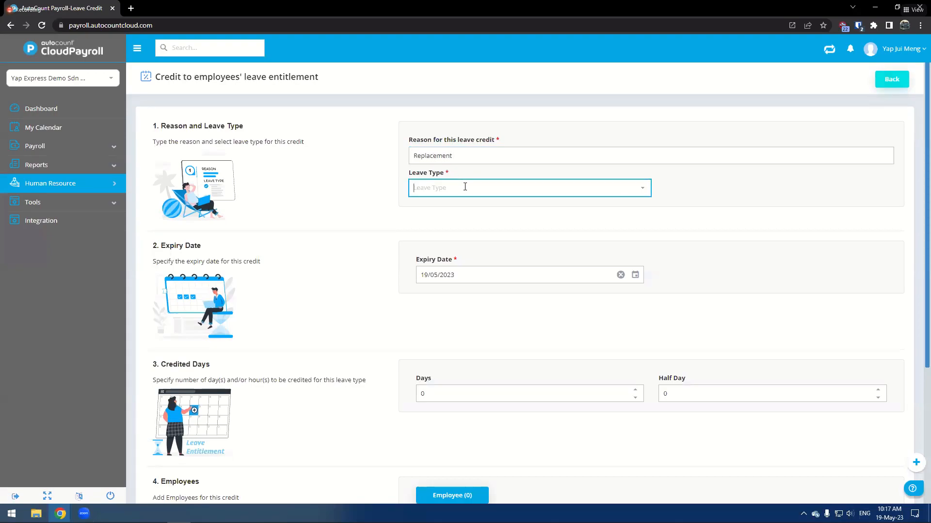
pyautogui.click(494, 206)
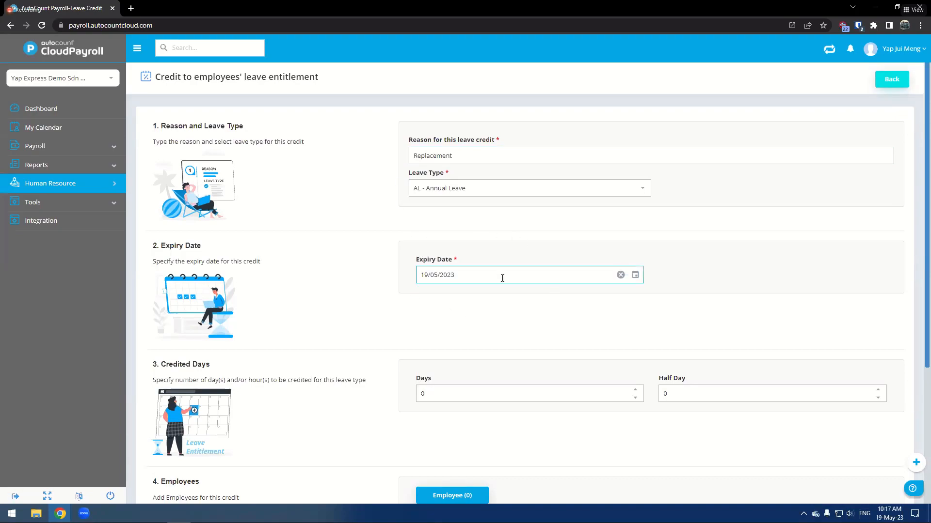
# - Set the expiry date to 31/05/2023 and the credited days to 1
pyautogui.click(634, 275)
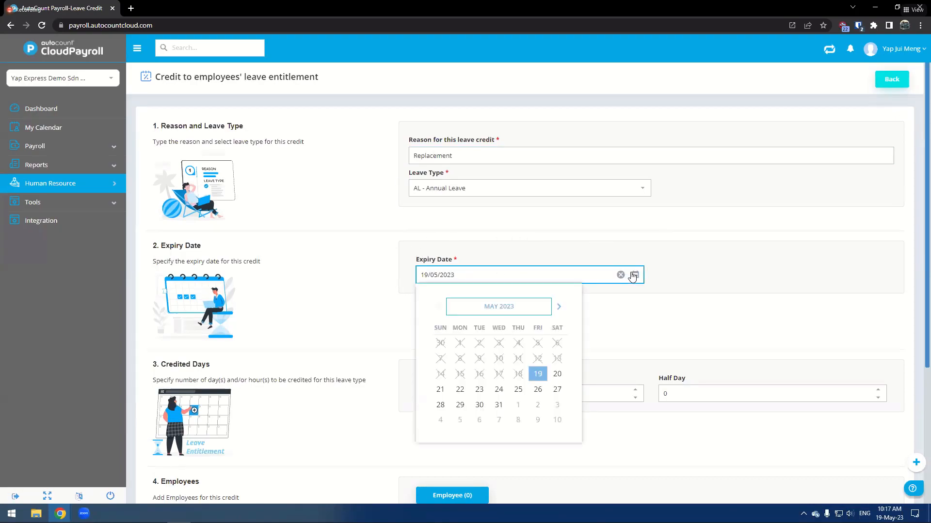
pyautogui.click(498, 404)
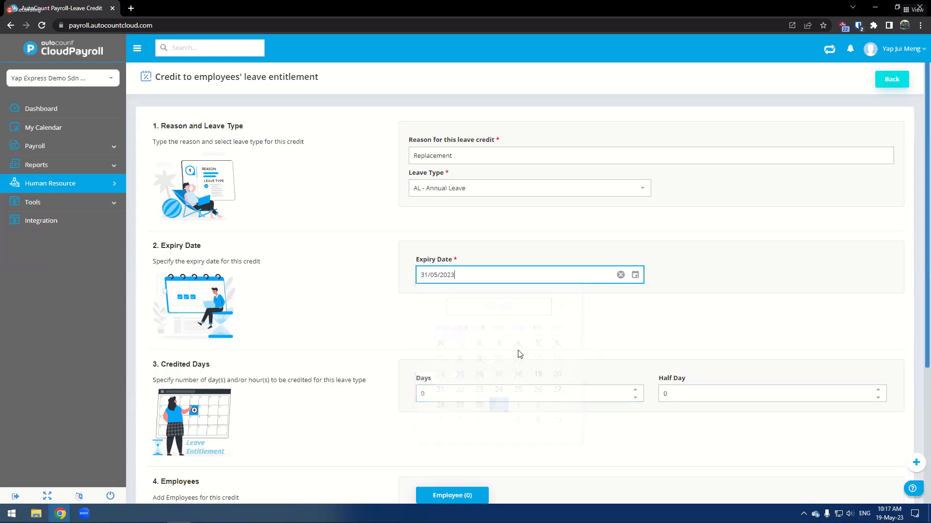
pyautogui.click(635, 390)
# - Add employee 006 to the leave credit by searching for tan in the employee picker
pyautogui.scroll(-2, 619, 408)
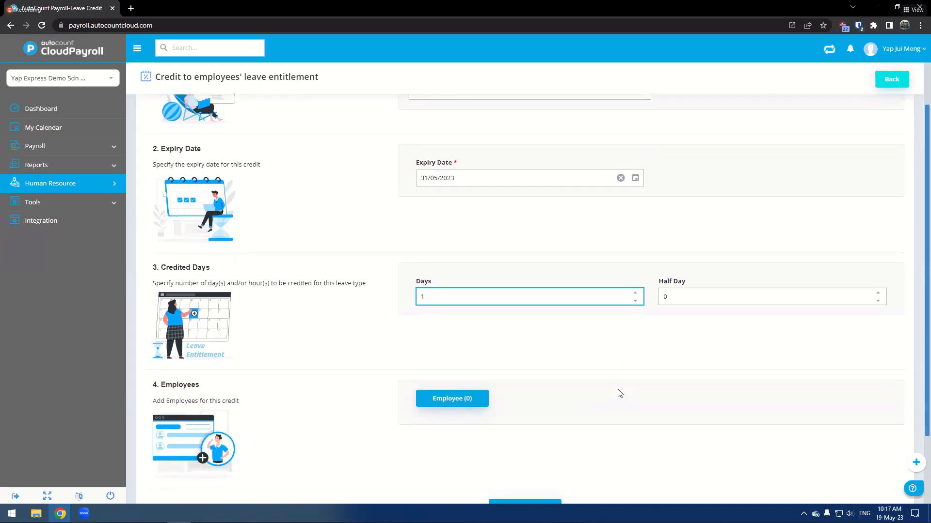
pyautogui.scroll(-1, 566, 325)
pyautogui.click(451, 350)
pyautogui.click(397, 141)
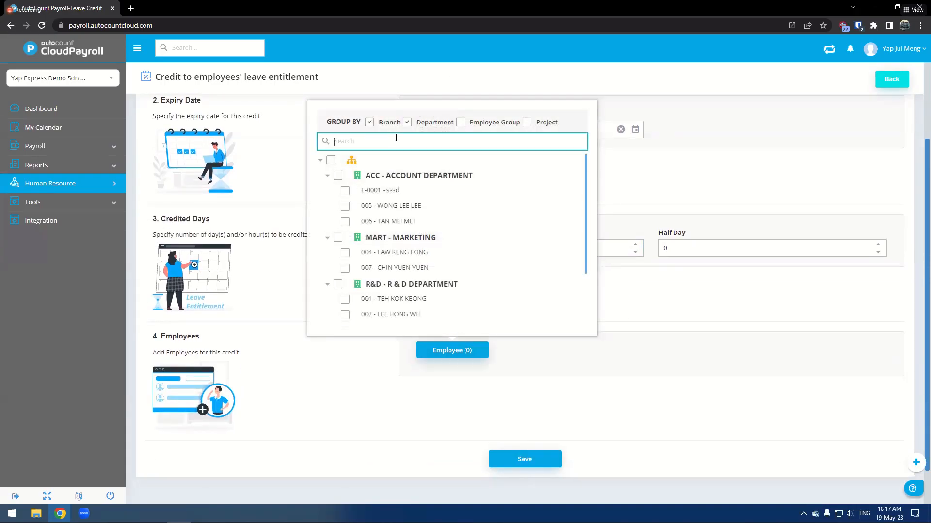
pyautogui.write('tan')
pyautogui.click(368, 190)
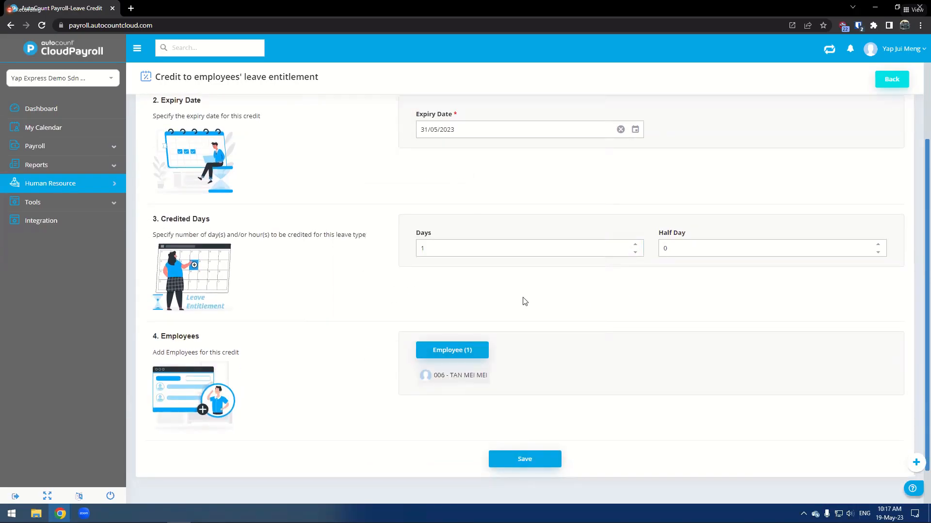
# - Review the leave credit form and save it
pyautogui.scroll(2, 521, 306)
pyautogui.scroll(1, 521, 318)
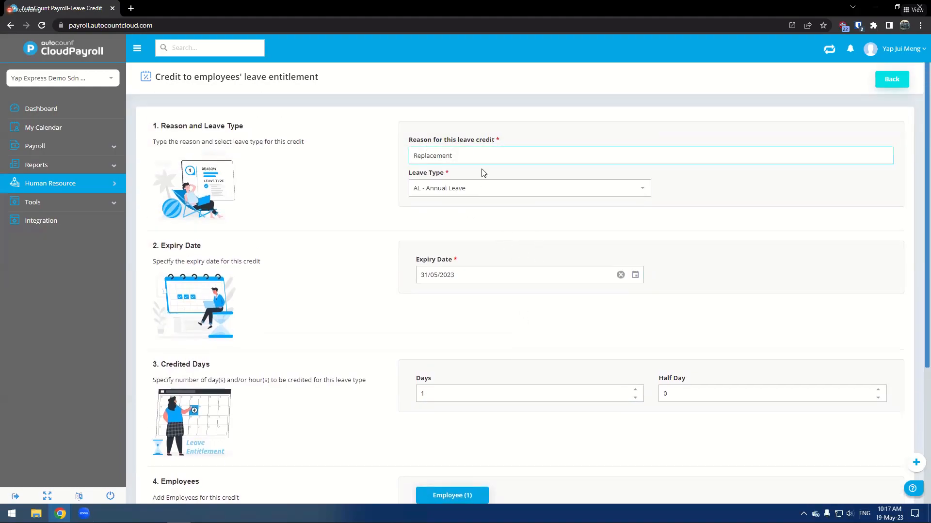
pyautogui.scroll(-1, 475, 184)
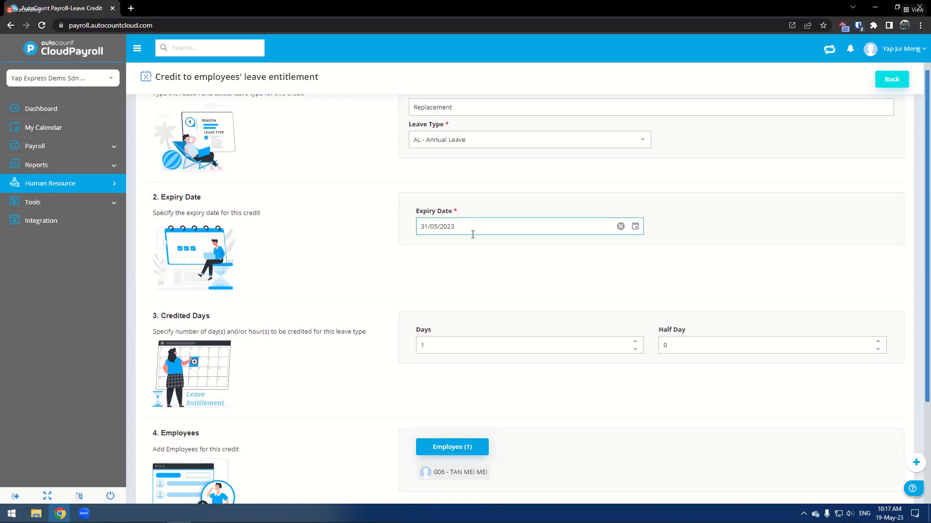
pyautogui.scroll(-3, 592, 328)
pyautogui.click(526, 415)
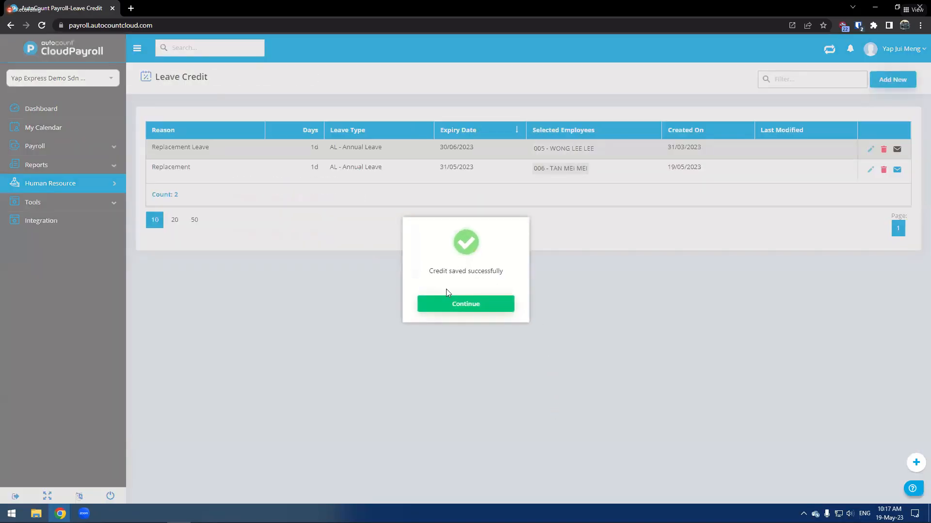
pyautogui.click(451, 304)
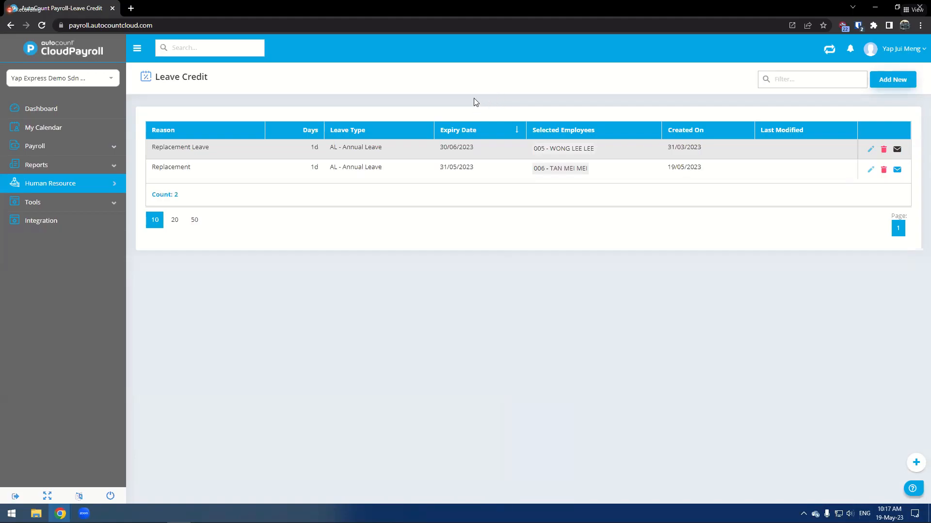
pyautogui.doubleClick(458, 8)
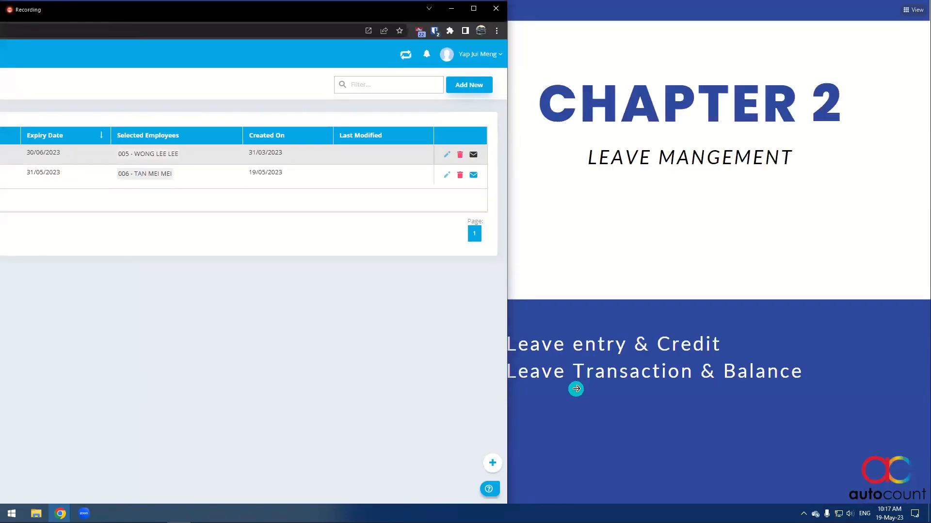
pyautogui.doubleClick(140, 9)
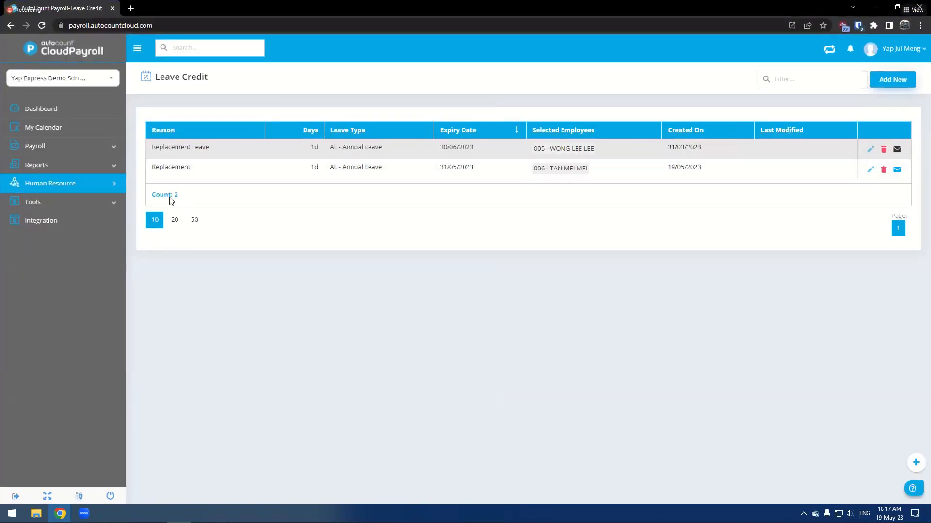
# - Open Leave Transactions and search employee 006's transactions for MC - Medical Leave in 2023
pyautogui.click(108, 186)
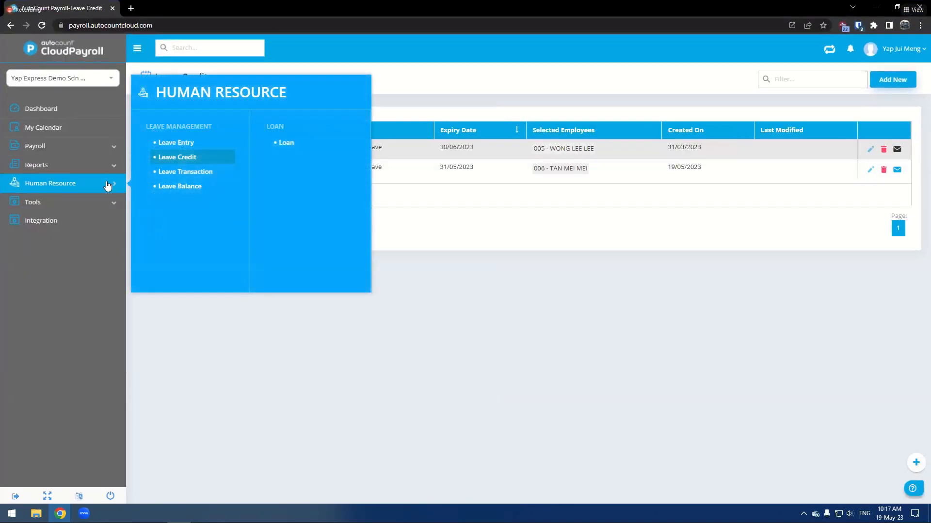
pyautogui.click(172, 186)
pyautogui.click(206, 173)
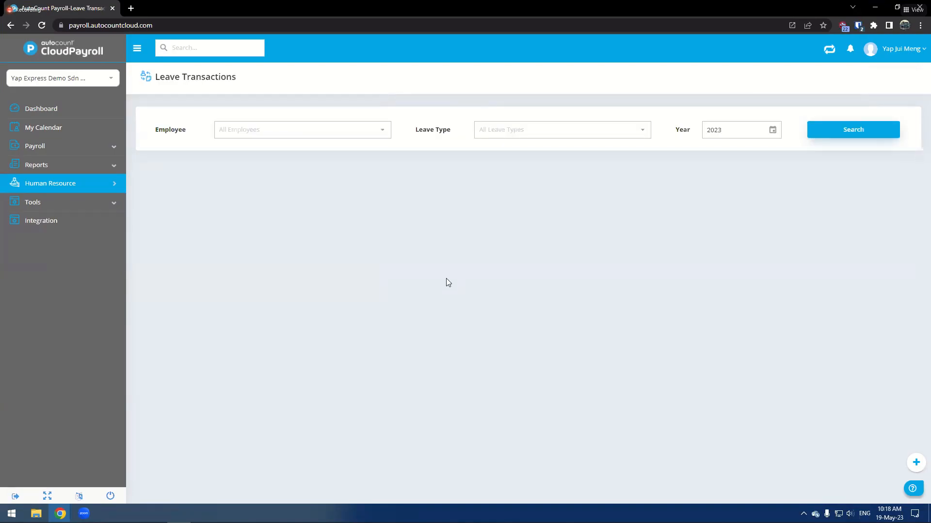
pyautogui.click(268, 131)
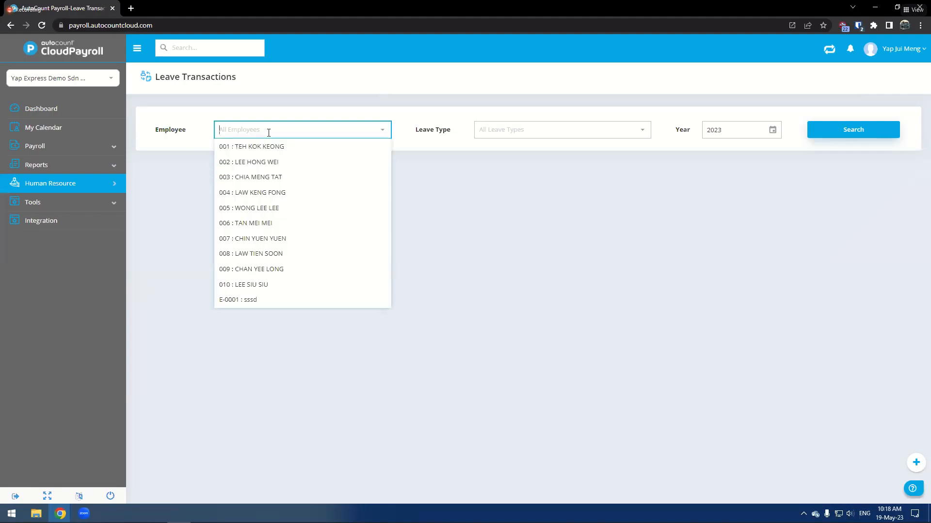
pyautogui.click(286, 224)
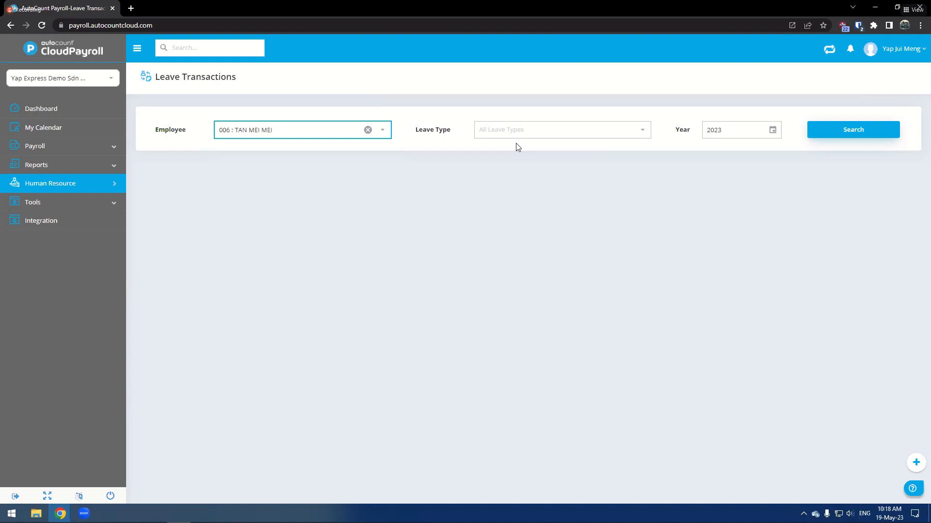
pyautogui.click(540, 134)
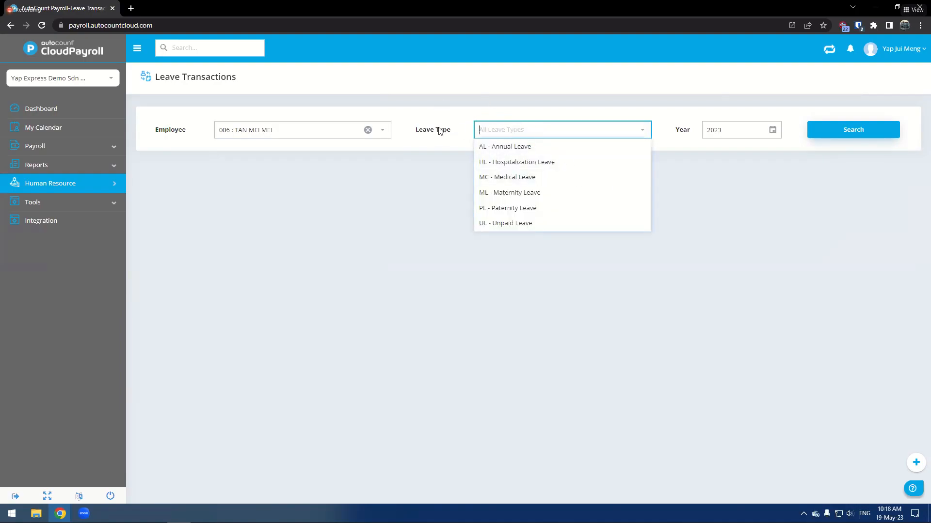
pyautogui.click(494, 177)
pyautogui.click(852, 140)
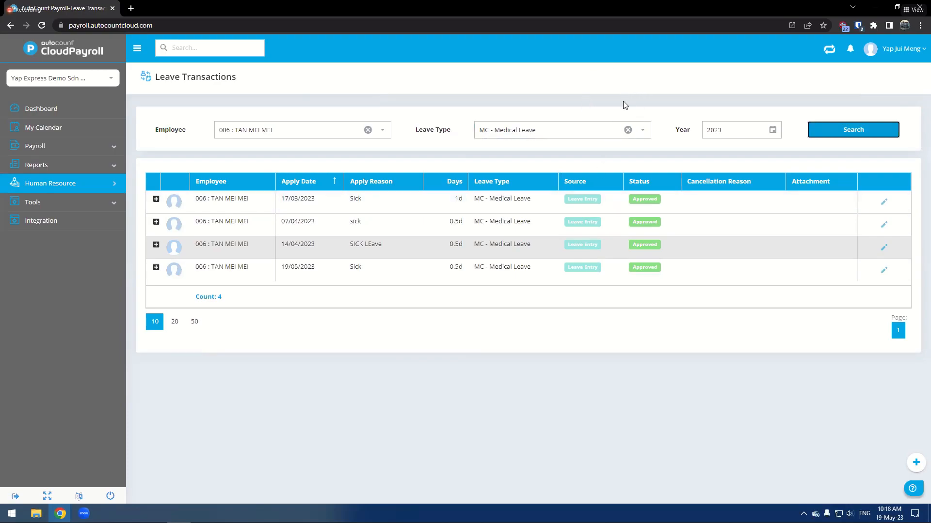
# - Clear the leave type filter and search all of employee 006's leave transactions
pyautogui.click(627, 129)
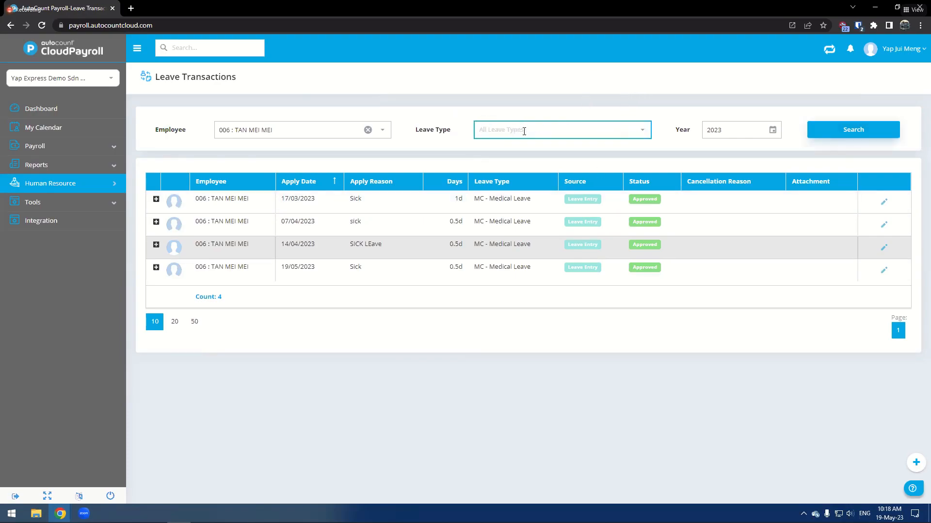
pyautogui.click(839, 131)
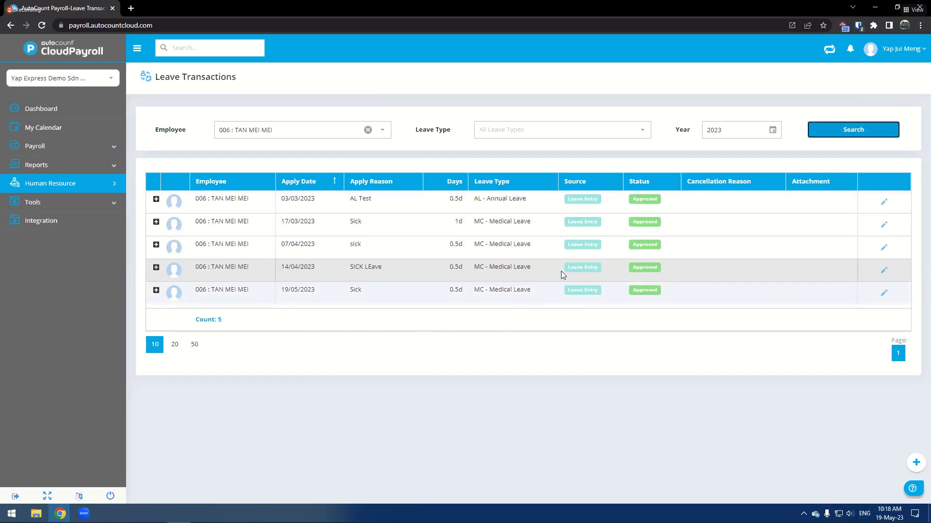
# - Open Leave Balance and search employee 006's leave balances for 2023
pyautogui.click(68, 183)
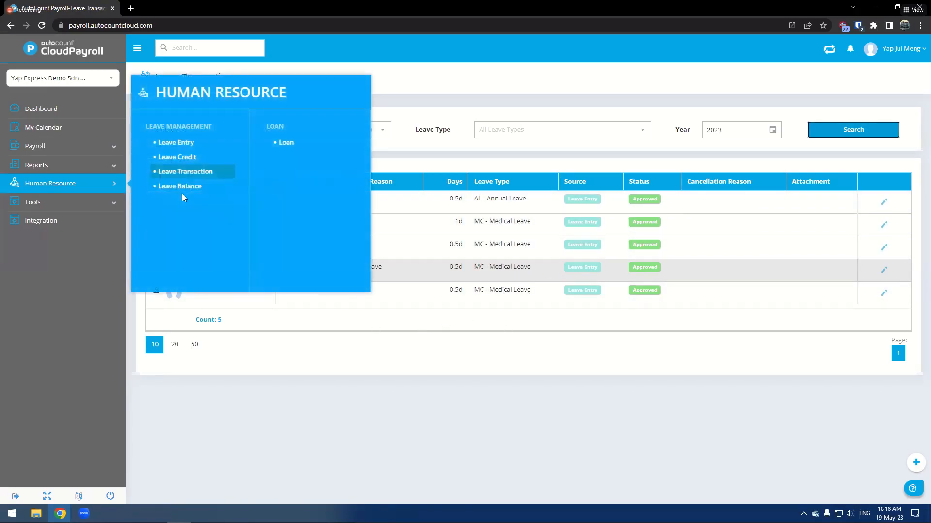
pyautogui.click(186, 186)
pyautogui.click(482, 136)
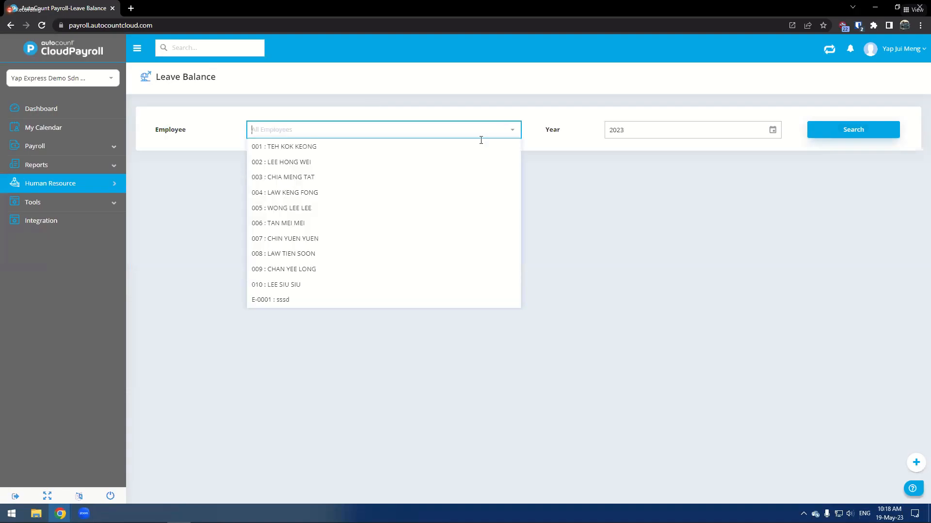
pyautogui.click(305, 222)
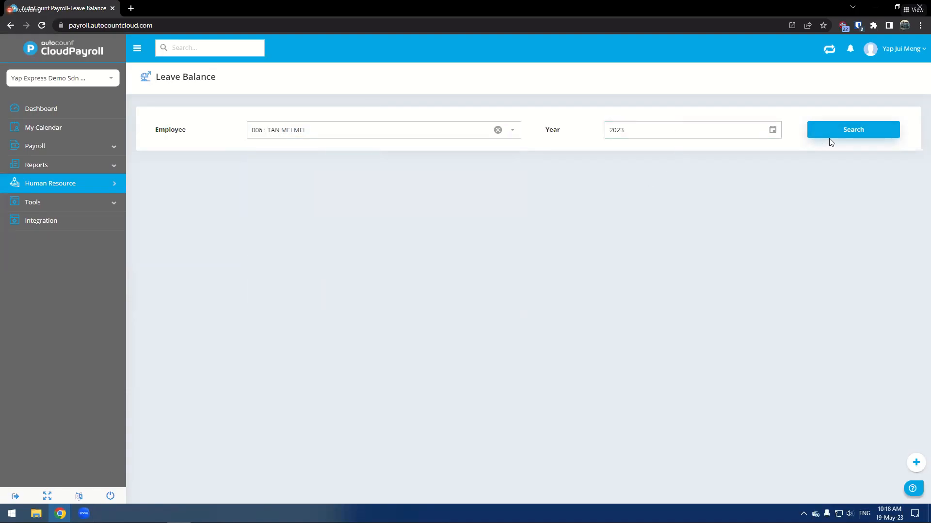
pyautogui.click(830, 136)
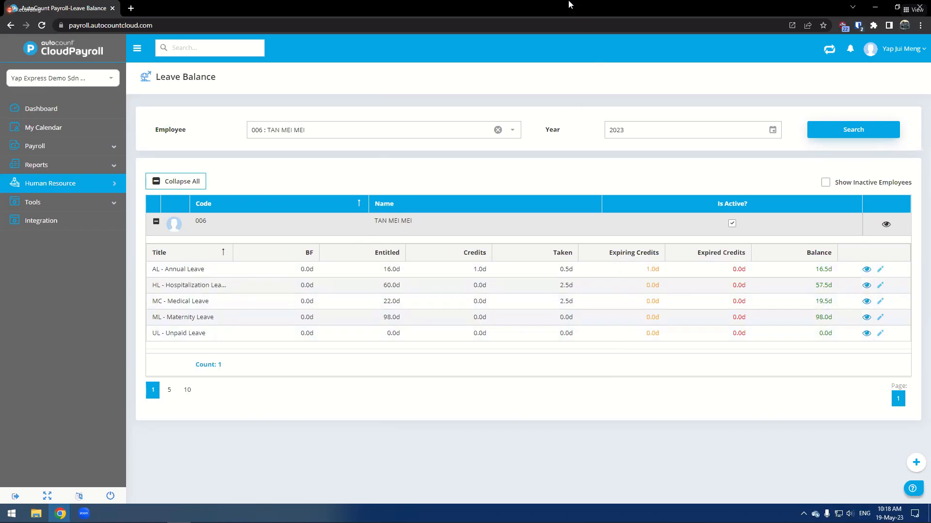
pyautogui.doubleClick(545, 13)
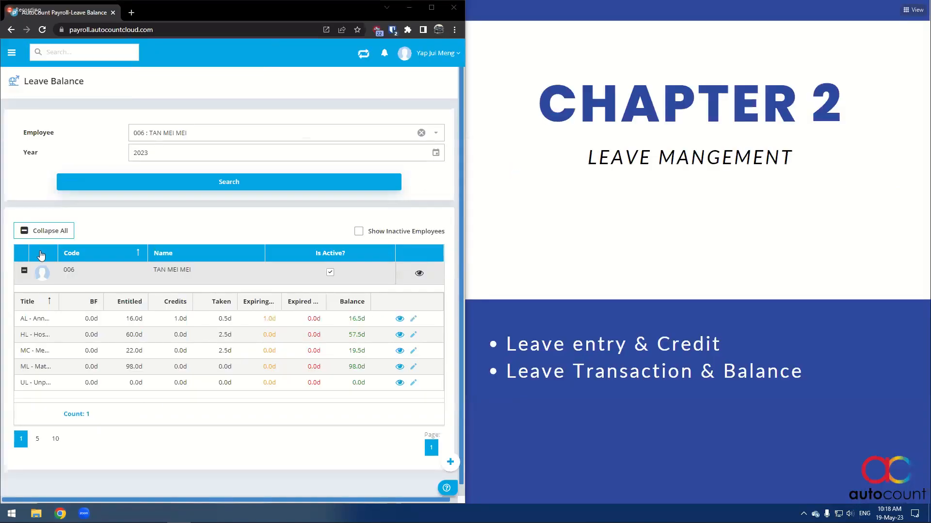
pyautogui.moveTo(213, 16); pyautogui.dragTo(1, 233)
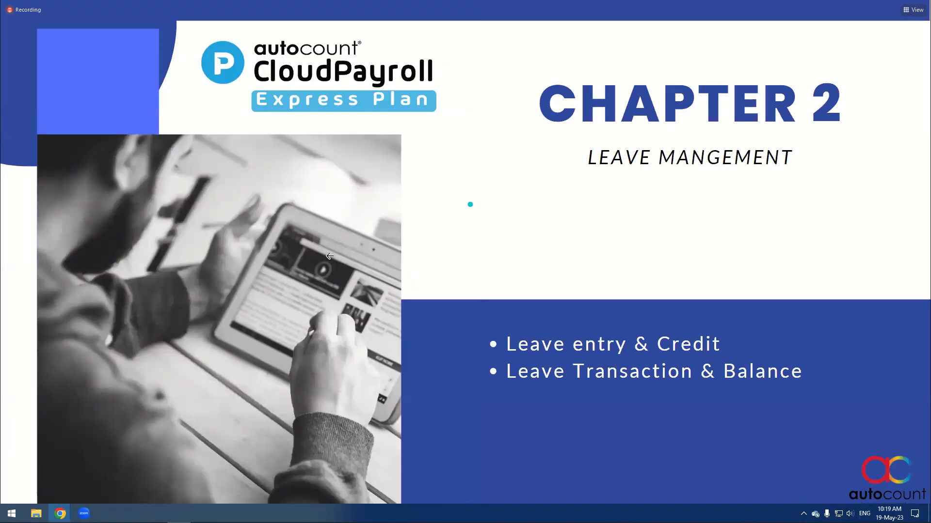
pyautogui.click(706, 269)
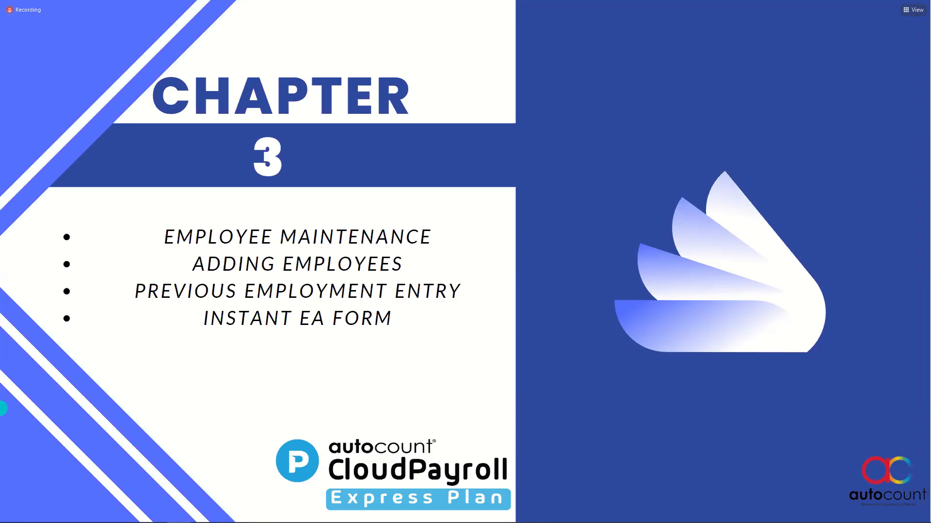
pyautogui.moveTo(359, 2); pyautogui.dragTo(387, 4)
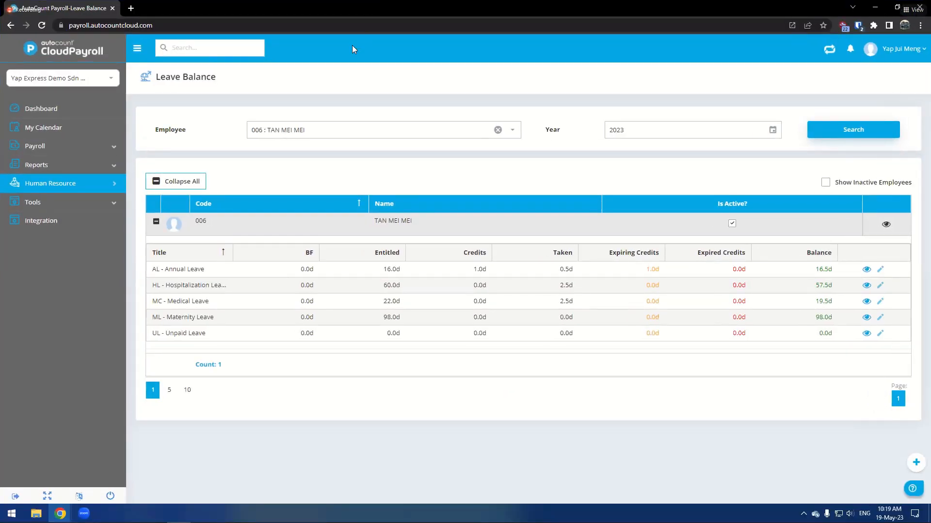
# - Open Employee Maintenance and browse the profile sections of employee 002 before going back
pyautogui.moveTo(63, 150)
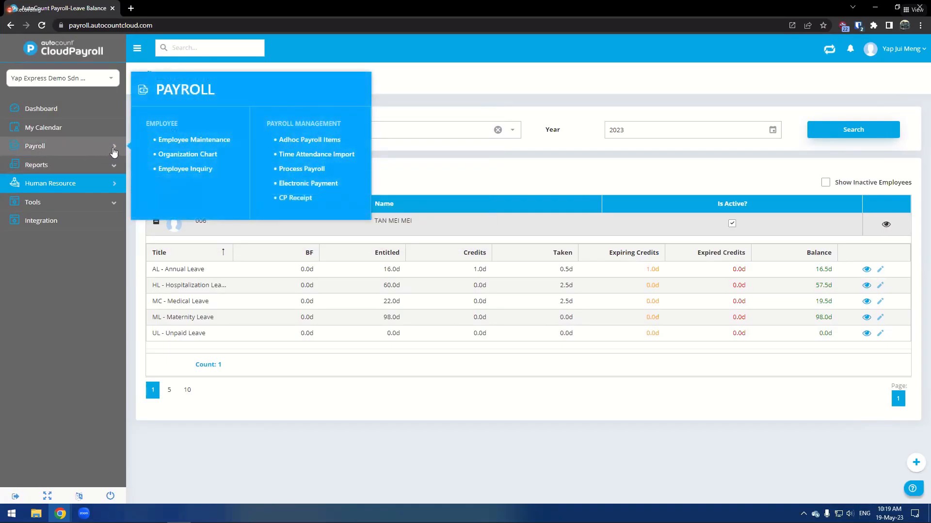
pyautogui.click(196, 145)
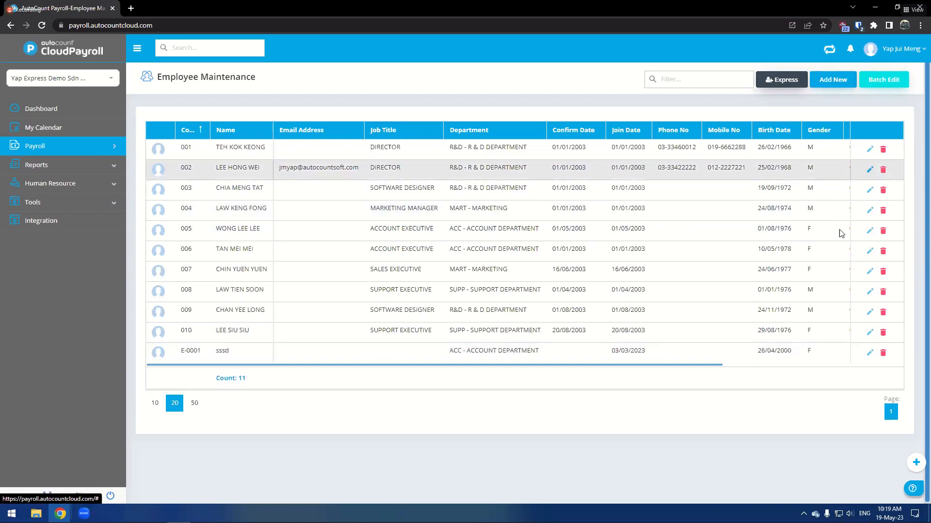
pyautogui.click(870, 169)
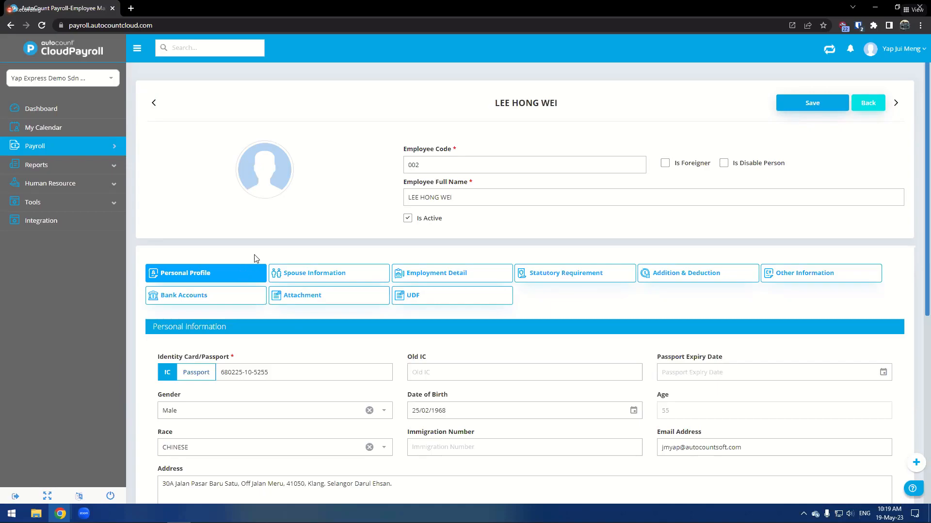
pyautogui.click(418, 273)
pyautogui.click(539, 272)
pyautogui.click(679, 274)
pyautogui.click(824, 273)
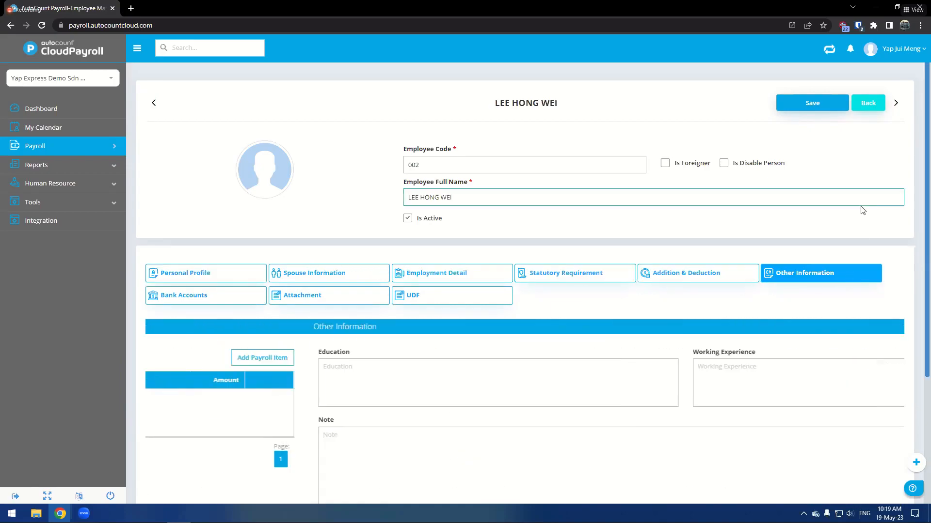
pyautogui.click(870, 103)
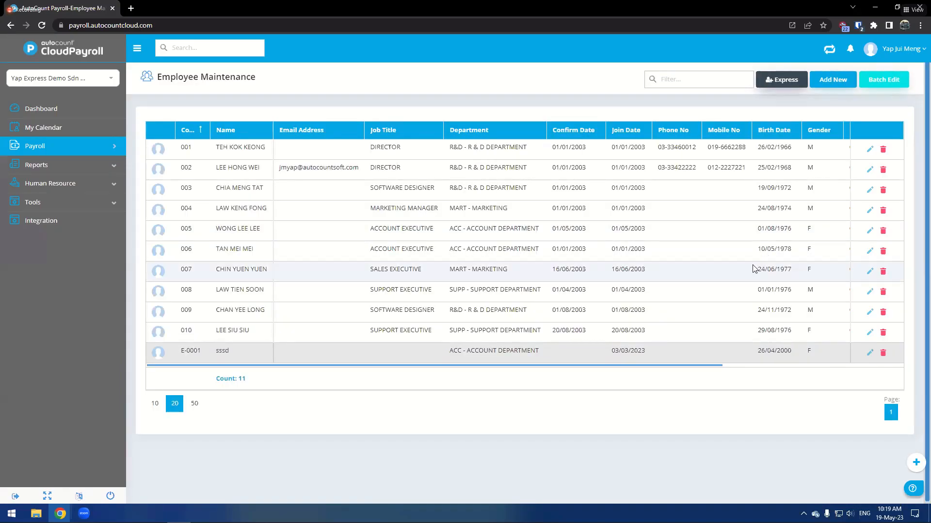
# - Start a new employee record, browse its profile sections and go back without saving
pyautogui.click(837, 86)
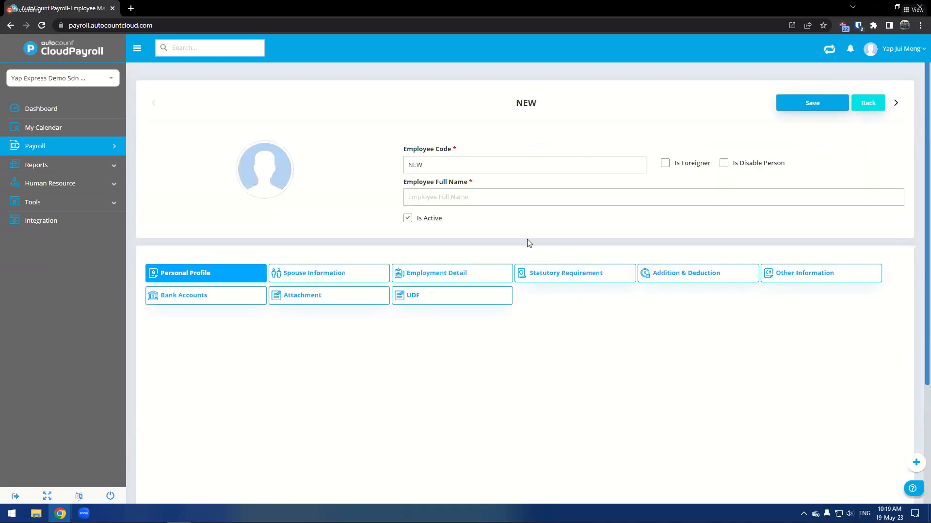
pyautogui.click(429, 275)
pyautogui.click(551, 274)
pyautogui.click(301, 272)
pyautogui.click(223, 274)
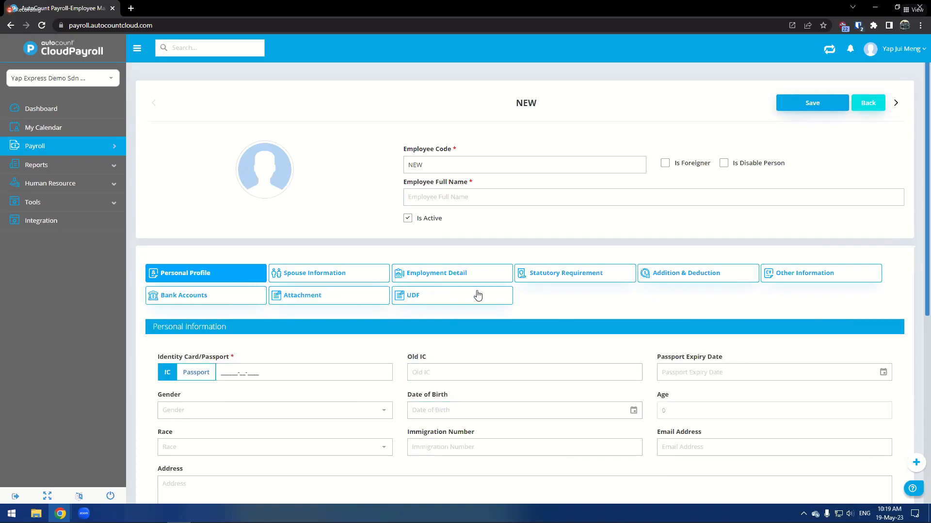
pyautogui.scroll(-2, 553, 364)
pyautogui.scroll(2, 482, 365)
pyautogui.click(872, 109)
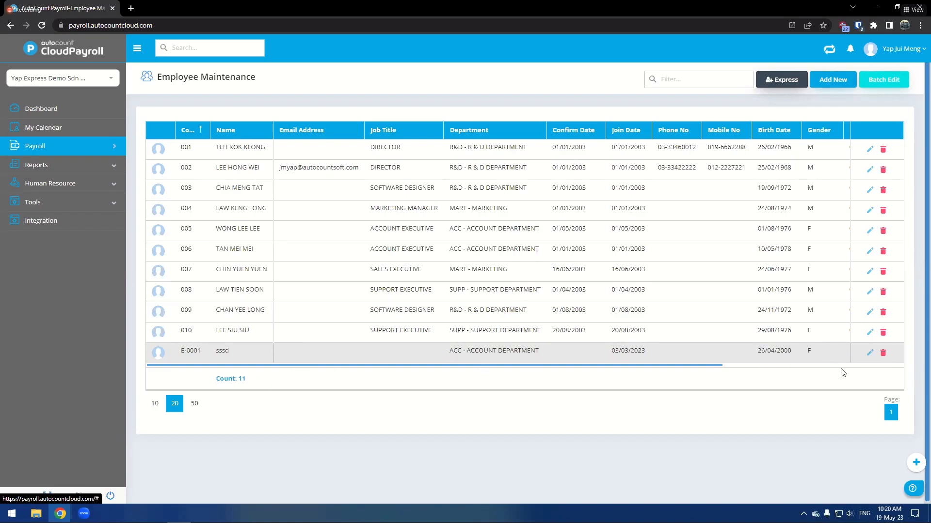
# - Open employee E-0001 for editing and examine its employee code and full name fields
pyautogui.click(870, 352)
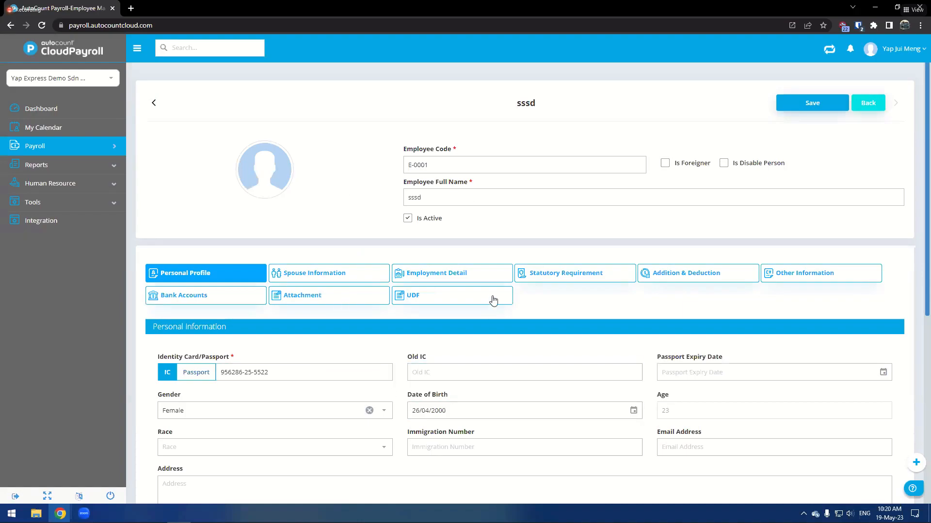
pyautogui.doubleClick(429, 167)
pyautogui.moveTo(429, 167); pyautogui.dragTo(406, 168)
pyautogui.click(437, 160)
pyautogui.click(387, 170)
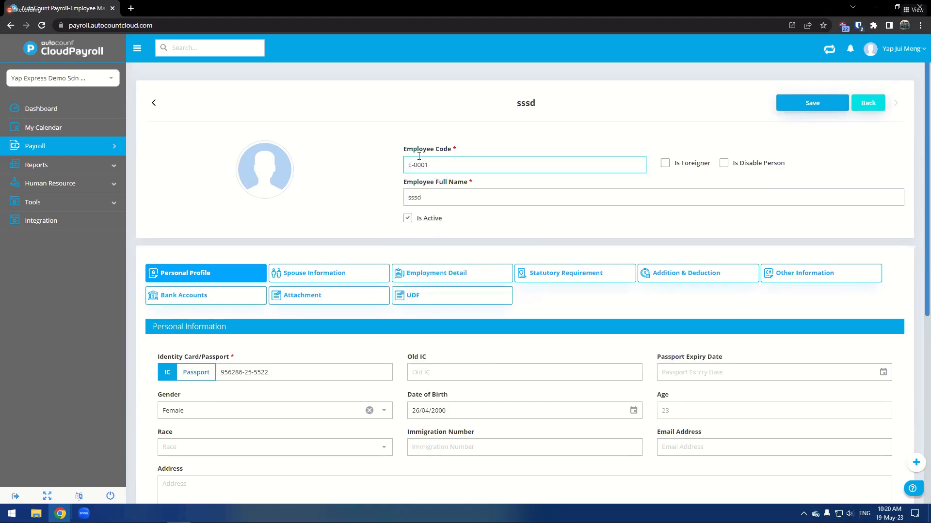
pyautogui.moveTo(423, 197); pyautogui.dragTo(374, 201)
pyautogui.click(371, 196)
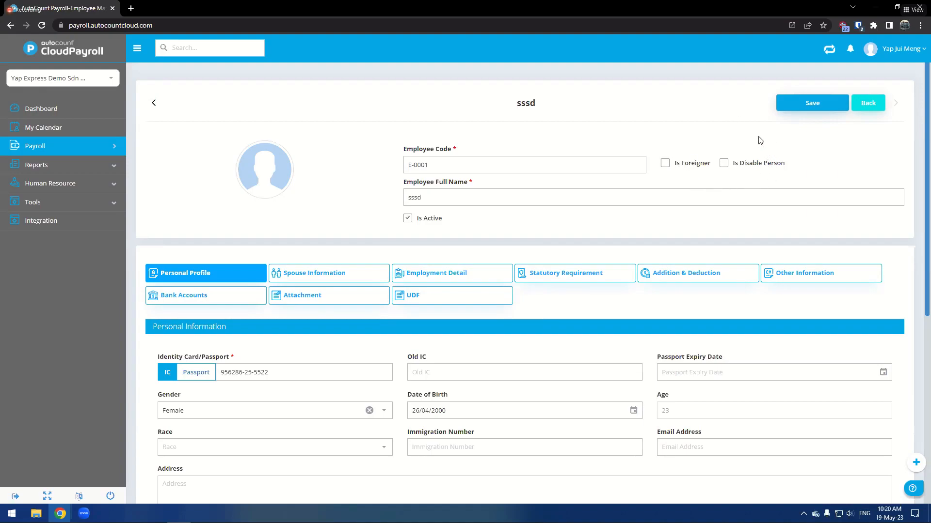
pyautogui.click(699, 192)
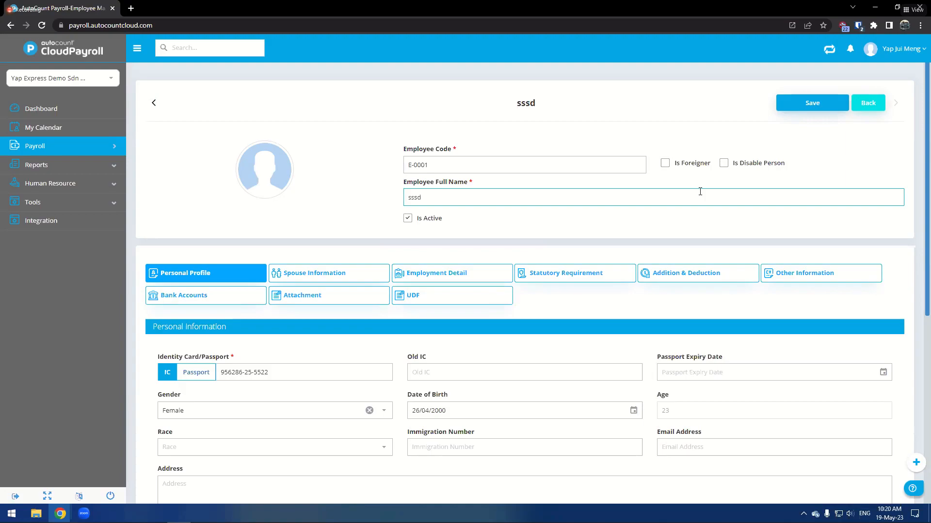
# - Browse the personal profile fields down to the emergency contact, keeping Single as marital status
pyautogui.scroll(-1, 482, 134)
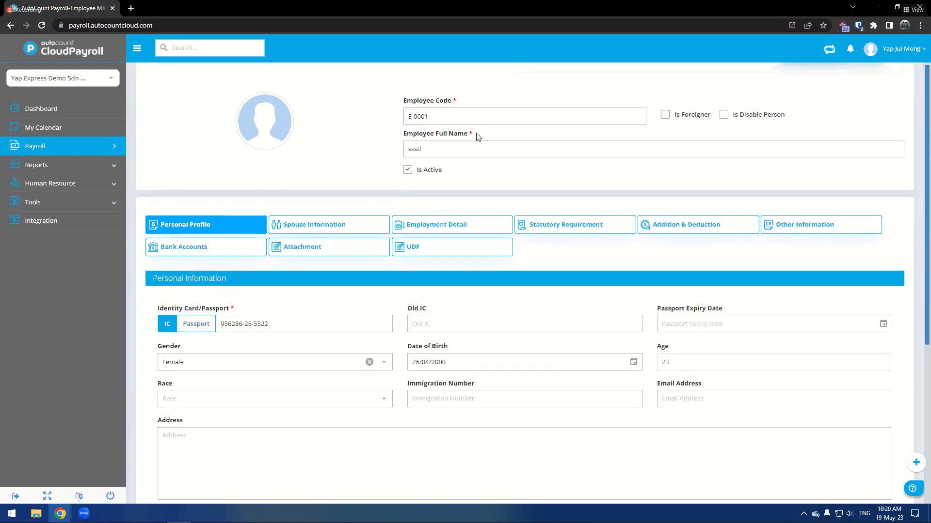
pyautogui.scroll(-1, 460, 136)
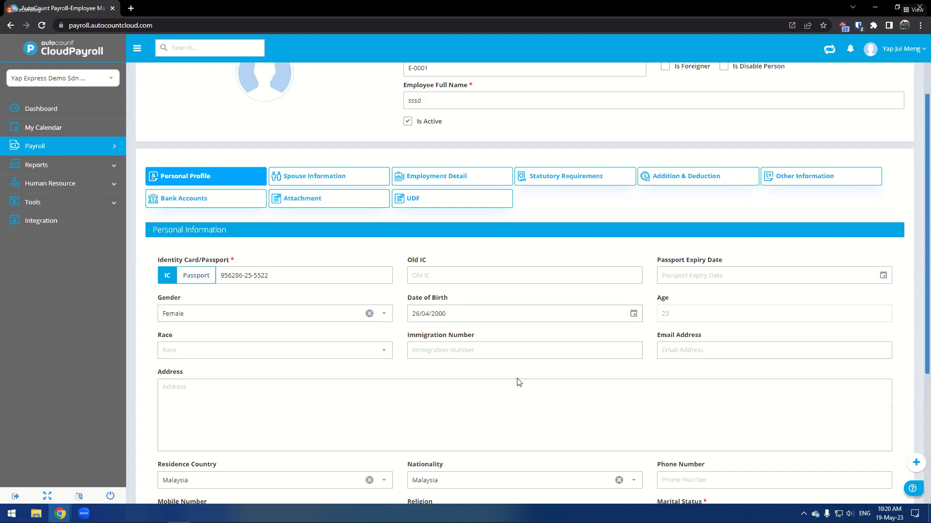
pyautogui.click(394, 398)
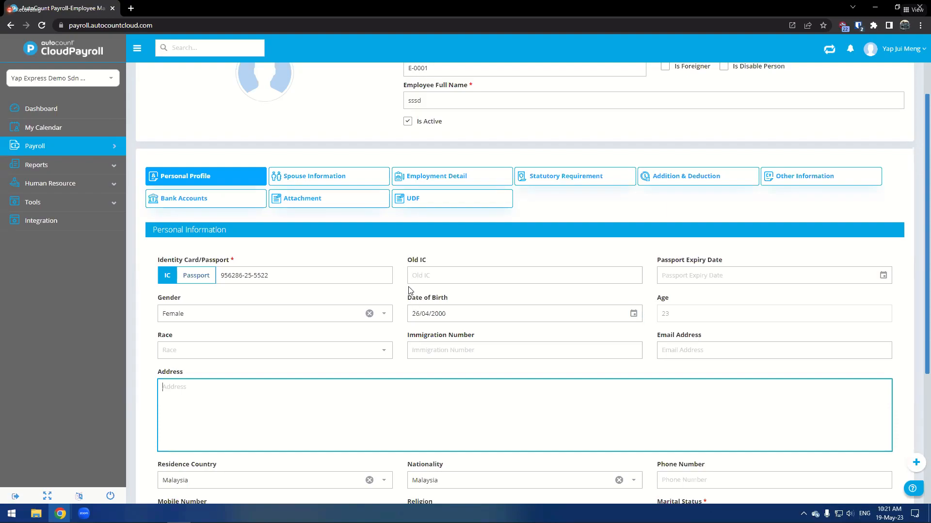
pyautogui.scroll(-3, 650, 299)
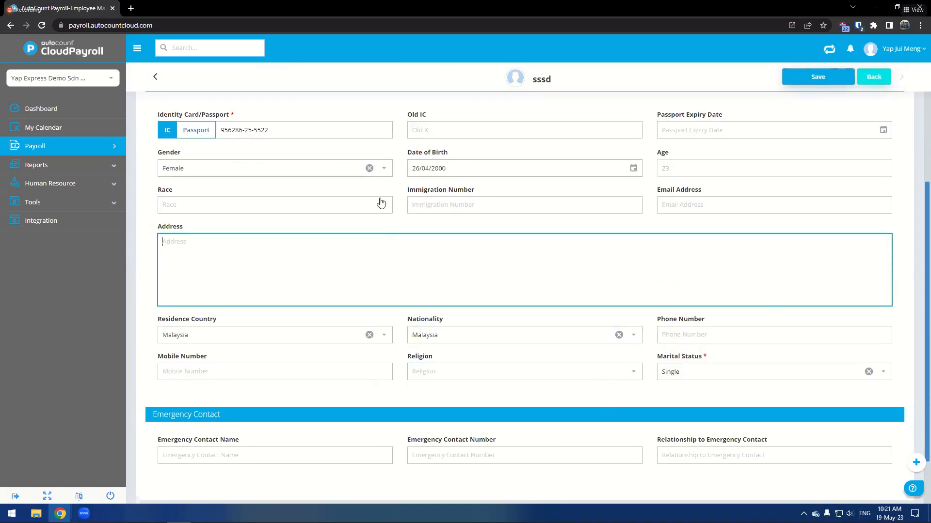
pyautogui.click(694, 376)
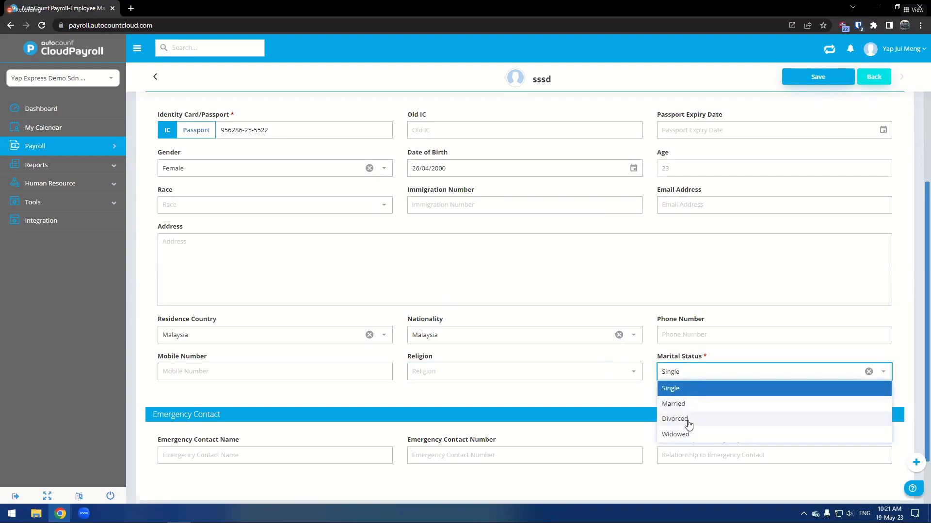
pyautogui.click(697, 388)
pyautogui.scroll(-2, 400, 360)
pyautogui.click(426, 389)
pyautogui.click(718, 388)
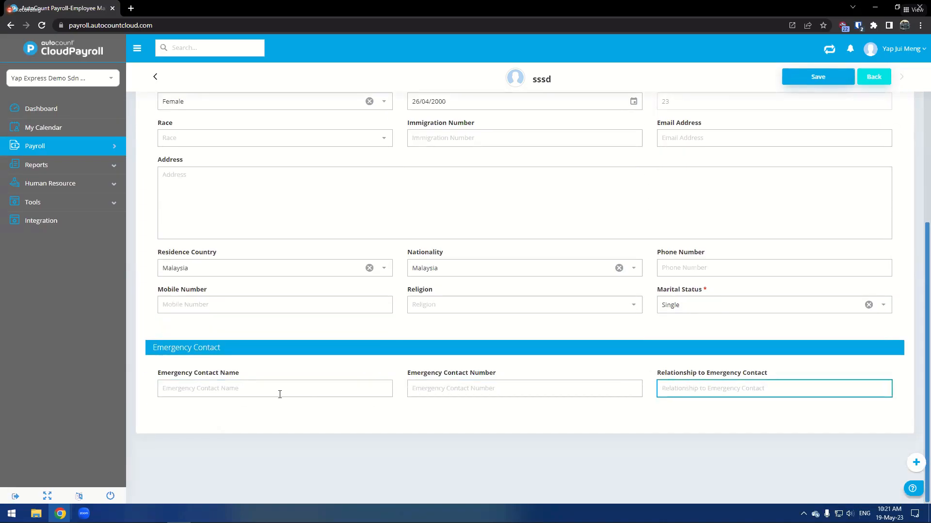
pyautogui.scroll(5, 557, 455)
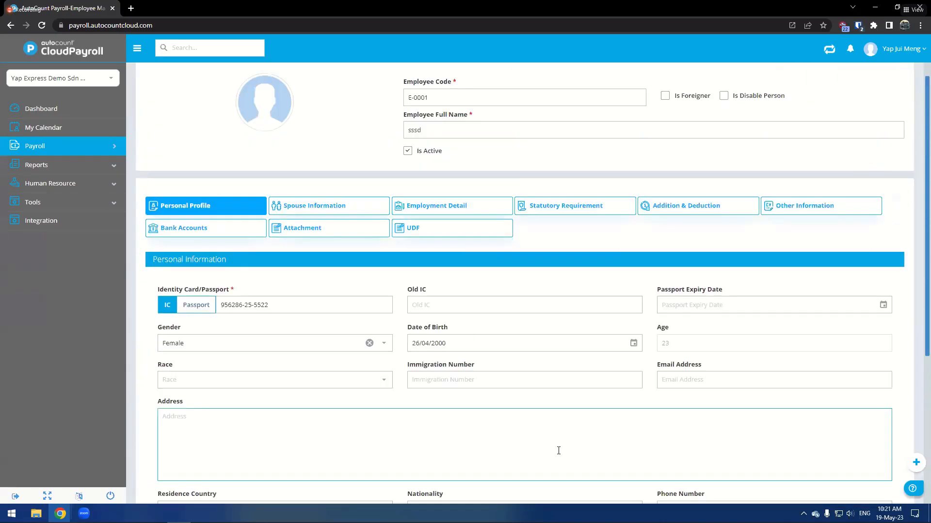
# - Open Spouse Information and apply the child relief calculator with no children counted
pyautogui.click(273, 207)
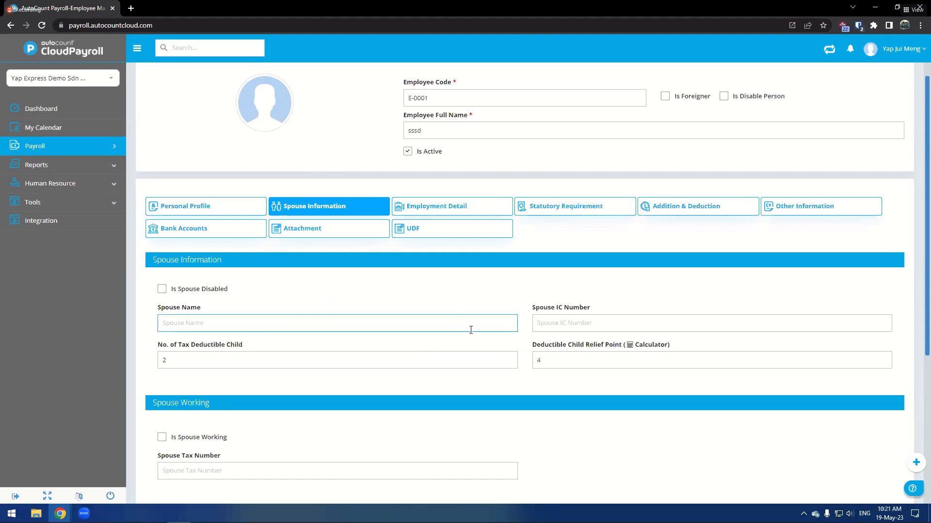
pyautogui.click(644, 348)
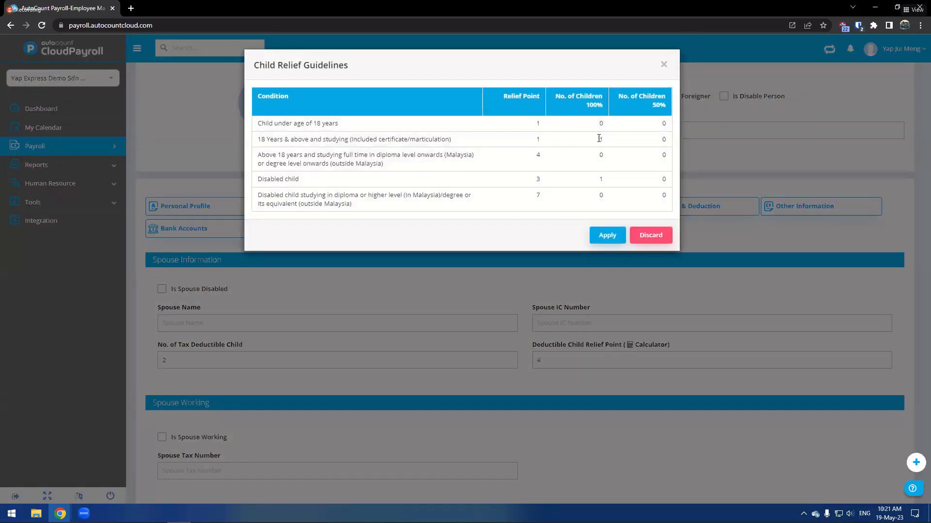
pyautogui.click(601, 182)
pyautogui.click(600, 236)
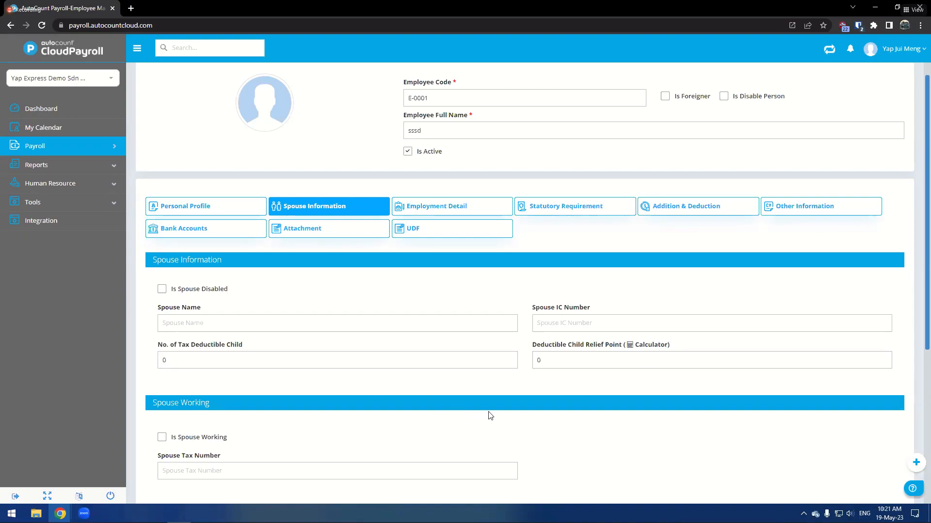
# - Reopen the child relief calculator, count one child under 18 and one above 18 studying diploma level at 100%, and apply
pyautogui.click(639, 348)
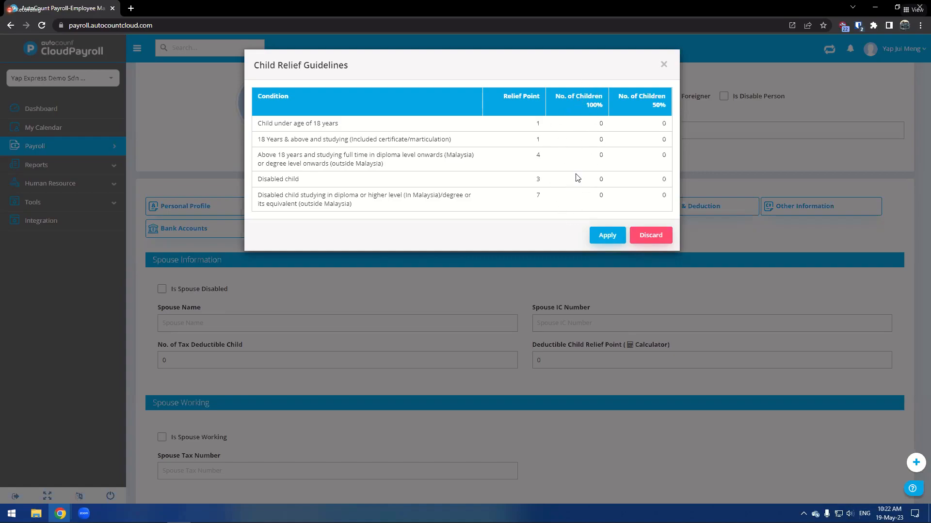
pyautogui.click(580, 128)
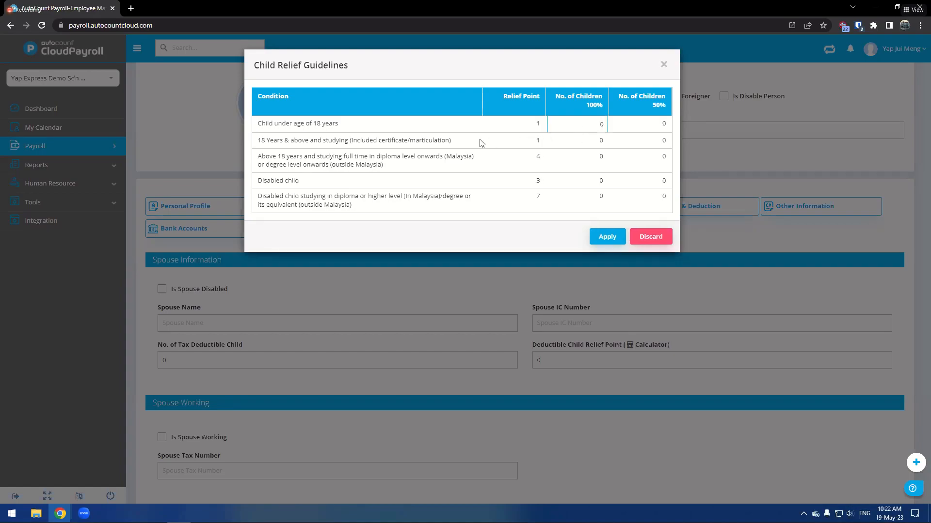
pyautogui.moveTo(259, 128); pyautogui.dragTo(343, 134)
pyautogui.click(349, 127)
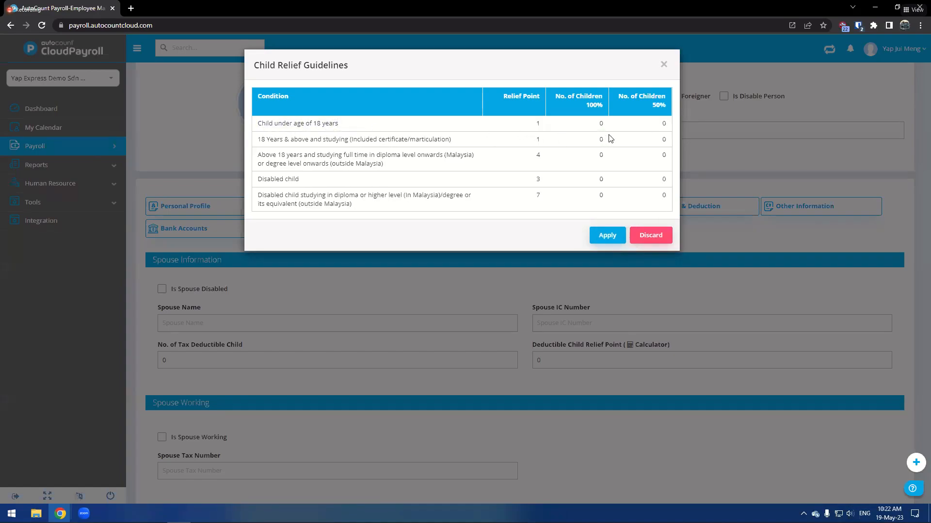
pyautogui.click(588, 123)
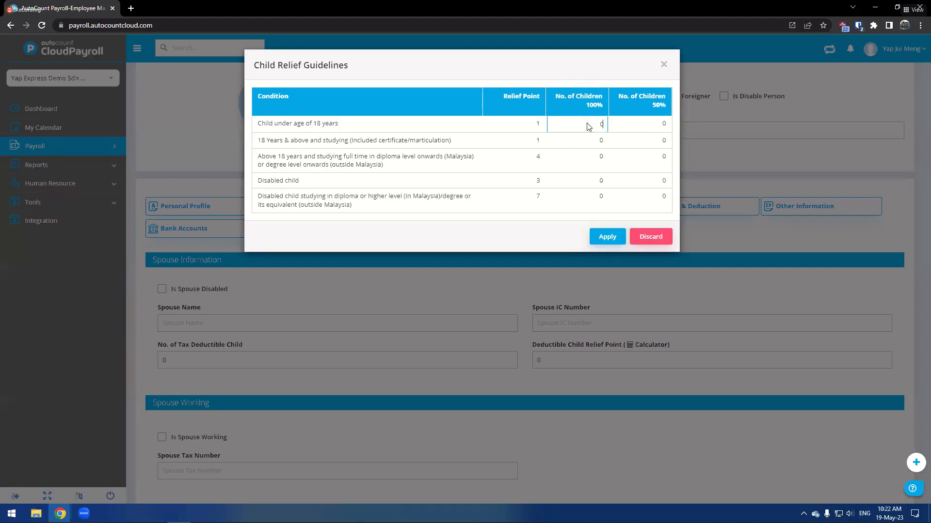
pyautogui.press('BackSpace')
pyautogui.click(396, 141)
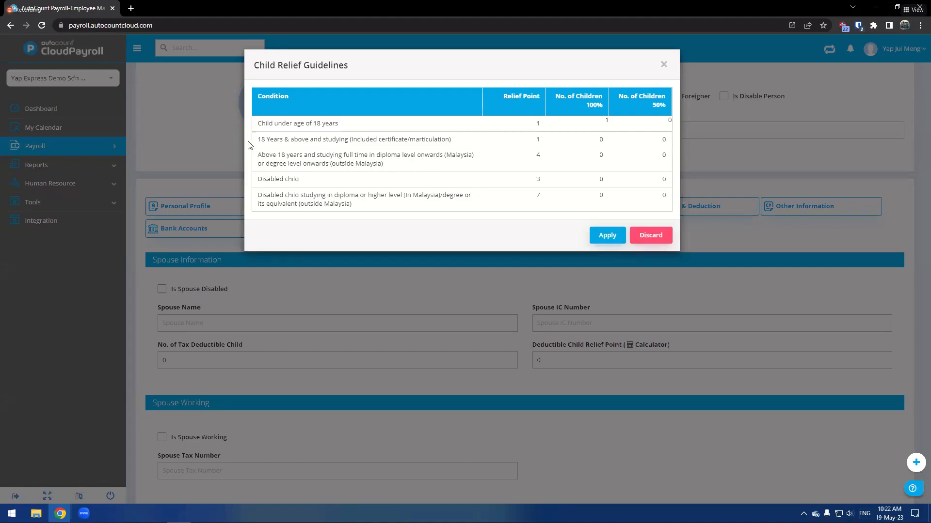
pyautogui.moveTo(255, 141); pyautogui.dragTo(460, 147)
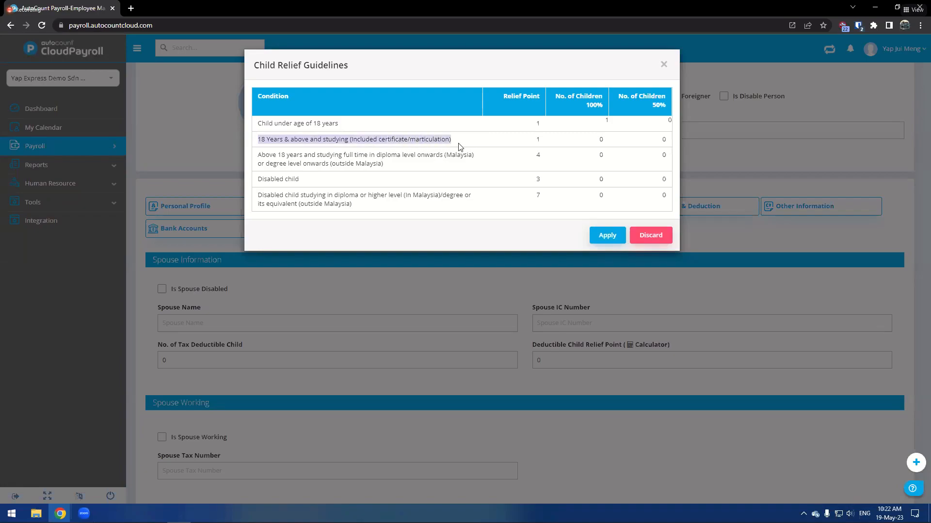
pyautogui.click(458, 147)
pyautogui.moveTo(258, 155); pyautogui.dragTo(406, 165)
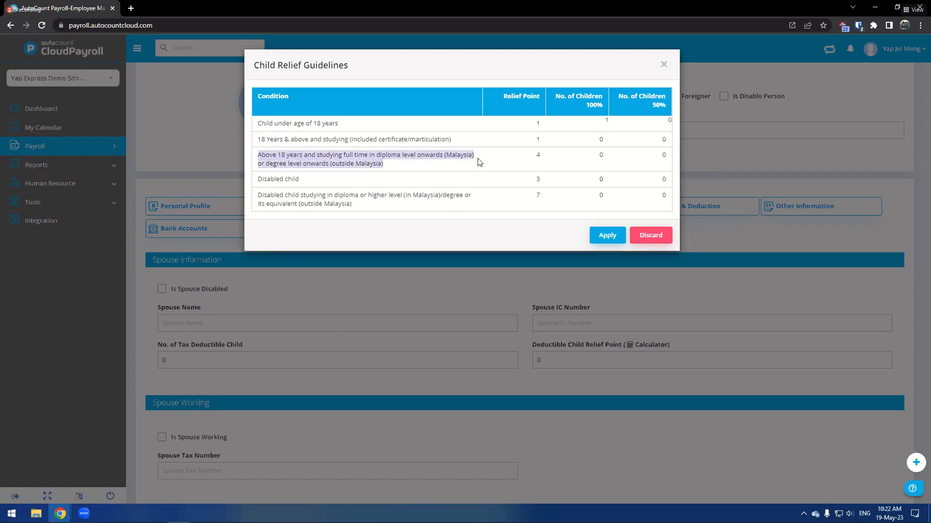
pyautogui.click(598, 161)
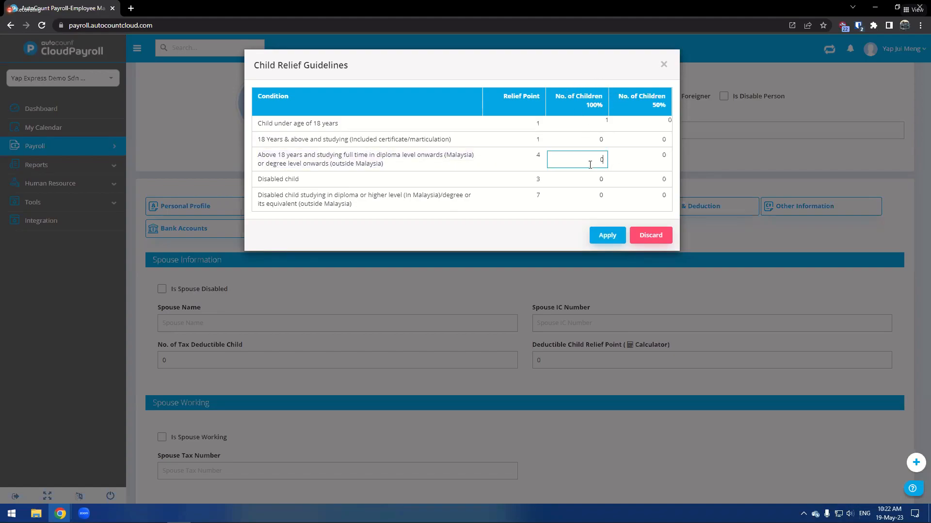
pyautogui.click(499, 162)
pyautogui.click(606, 241)
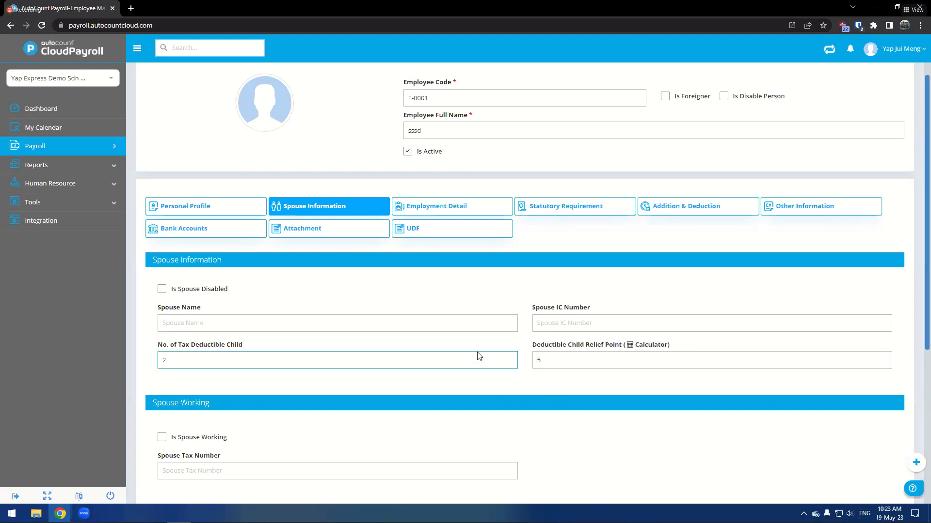
# - Review the spouse working and contact fields, then open Employment Detail and keep Monthly as wages type
pyautogui.scroll(-1, 515, 292)
pyautogui.scroll(-3, 513, 293)
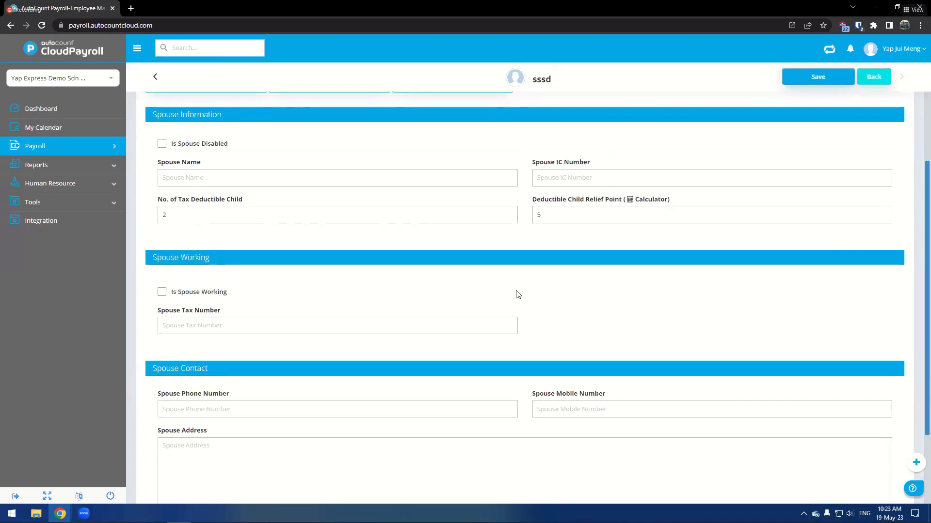
pyautogui.scroll(-2, 504, 269)
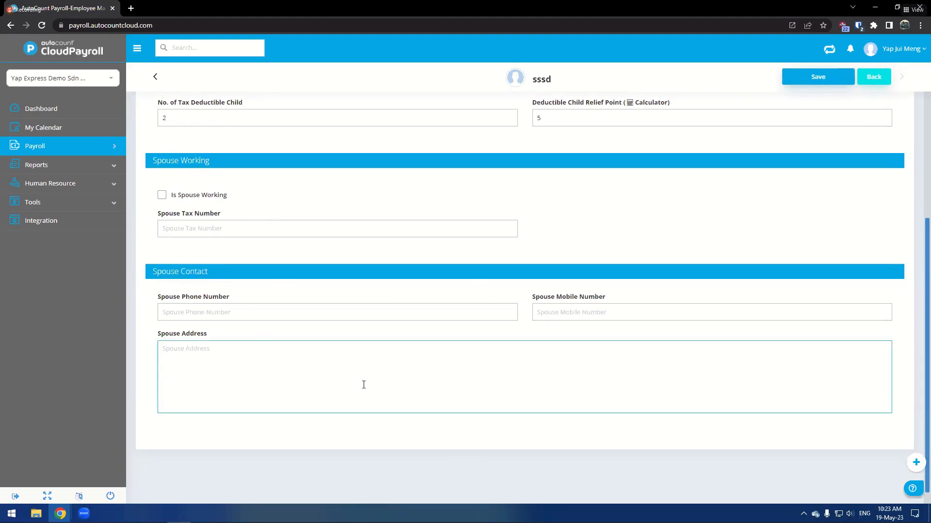
pyautogui.scroll(5, 407, 388)
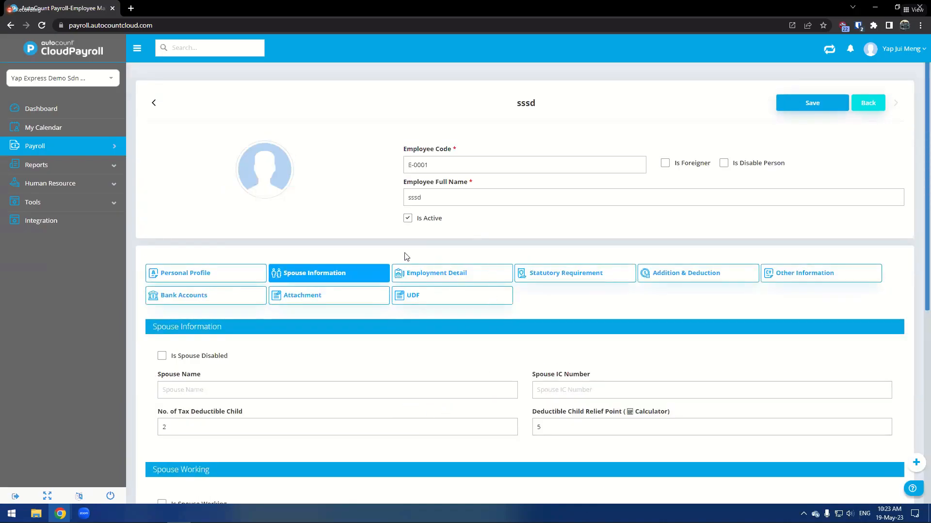
pyautogui.click(433, 274)
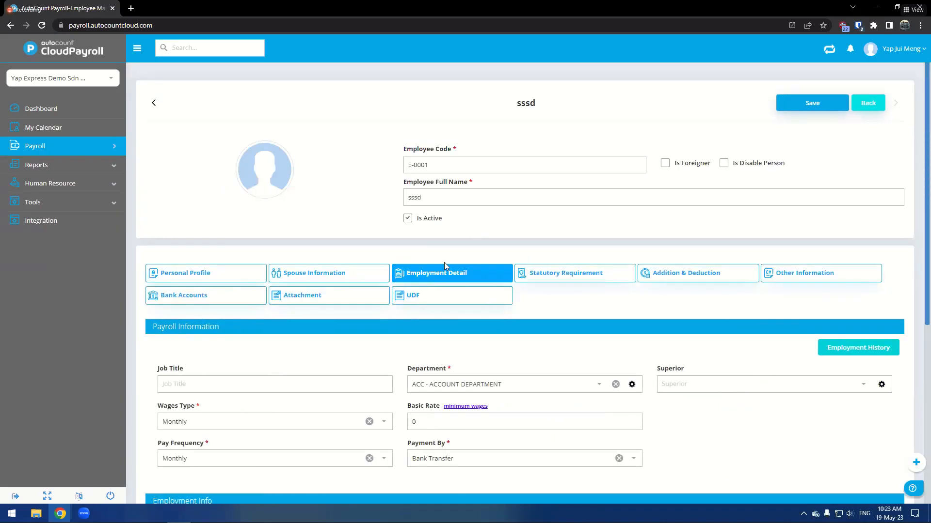
pyautogui.scroll(-2, 482, 220)
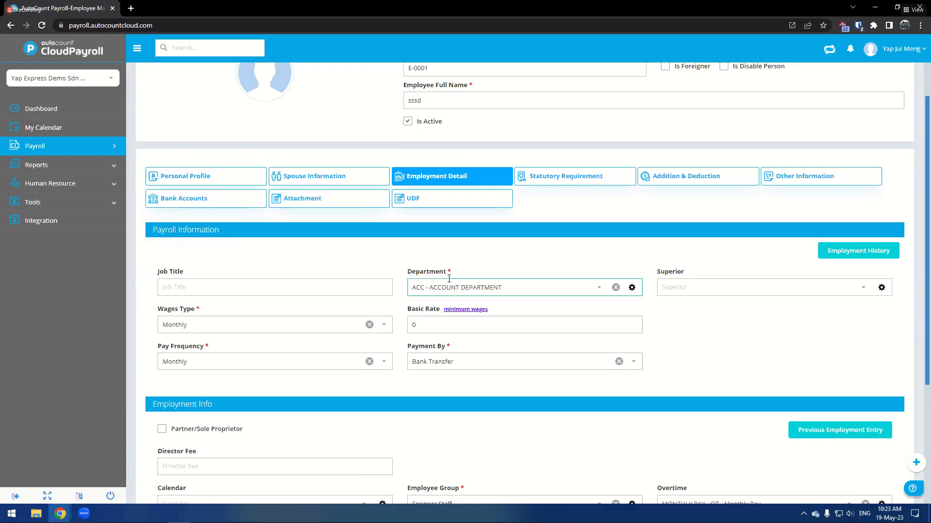
pyautogui.click(436, 325)
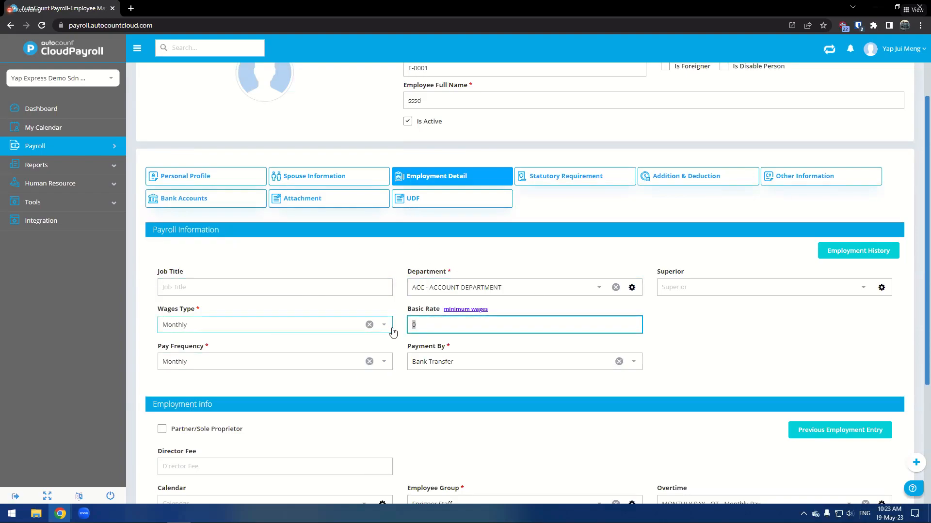
pyautogui.click(183, 324)
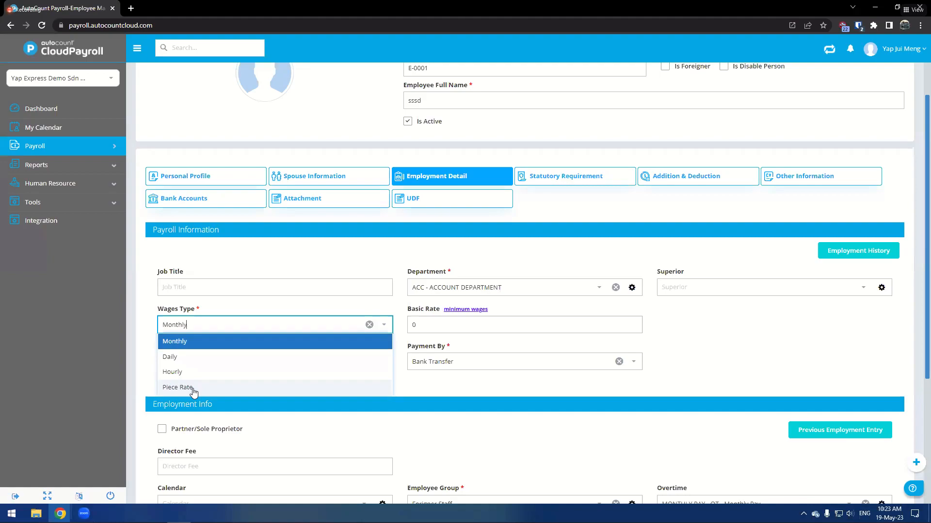
pyautogui.click(162, 343)
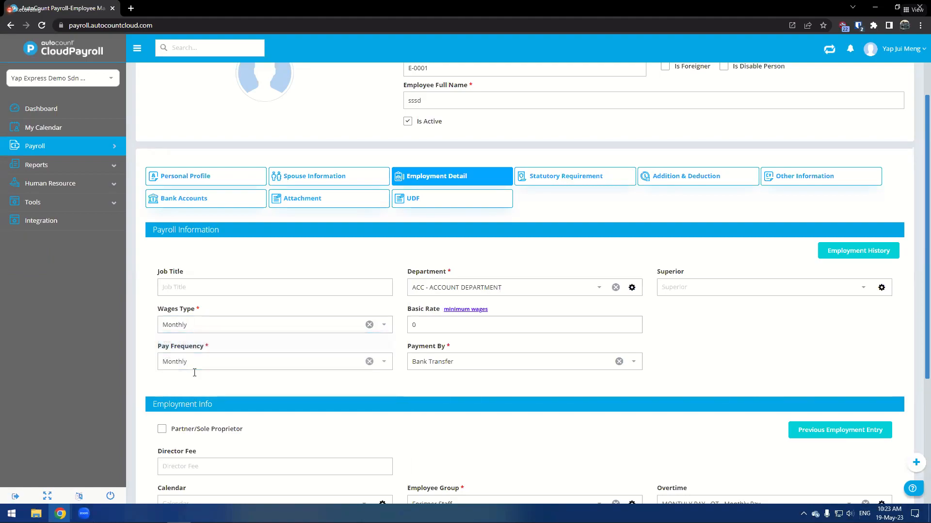
# - Keep Bank Transfer as the payment method and Forigner Staff as the employee group
pyautogui.click(415, 367)
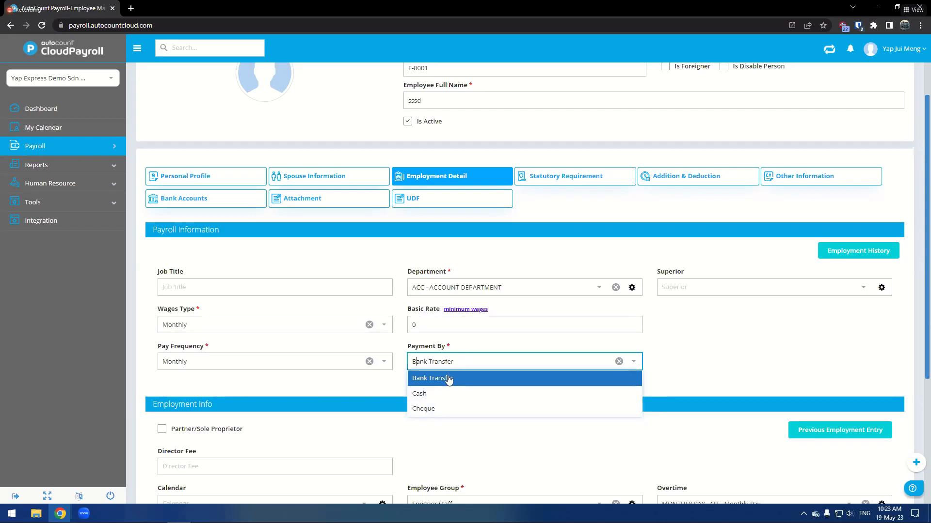
pyautogui.click(455, 348)
pyautogui.scroll(-4, 444, 286)
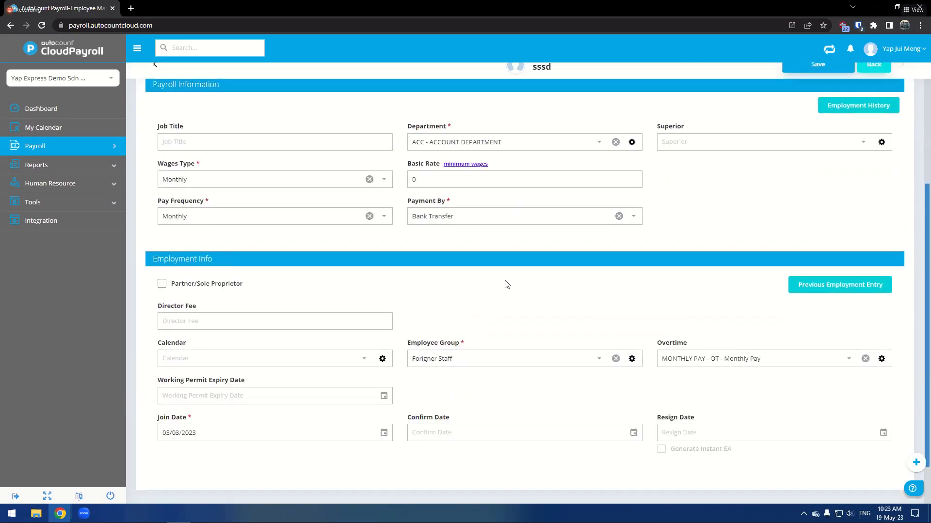
pyautogui.click(484, 302)
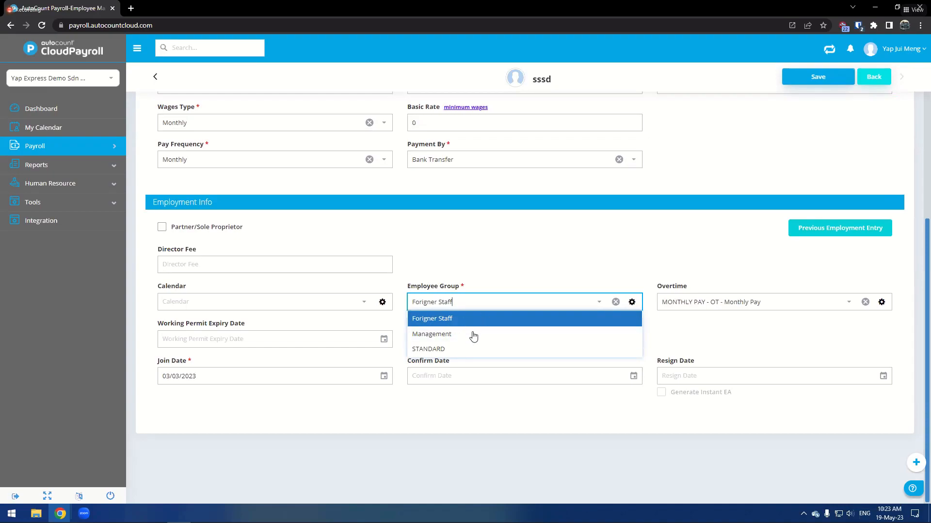
pyautogui.click(475, 254)
# - Clear the overtime setting for the employee
pyautogui.click(780, 302)
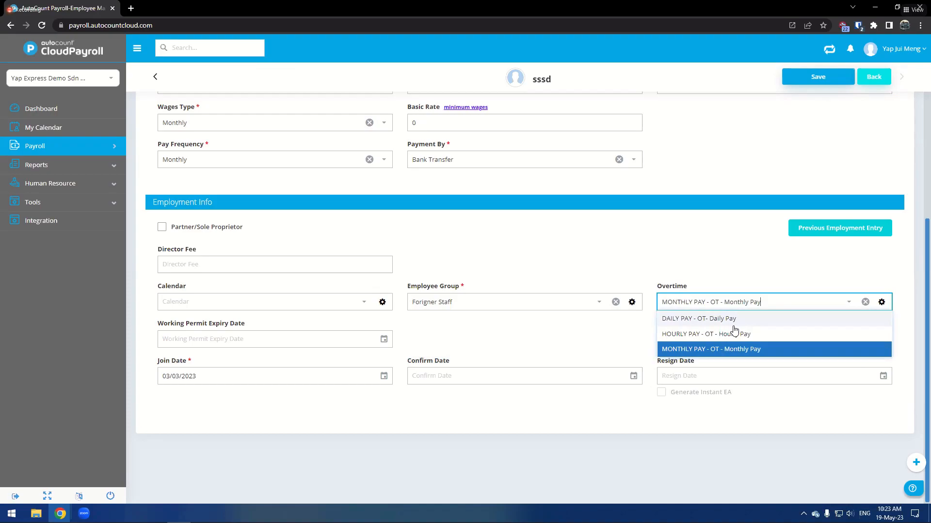
pyautogui.click(865, 302)
pyautogui.click(690, 266)
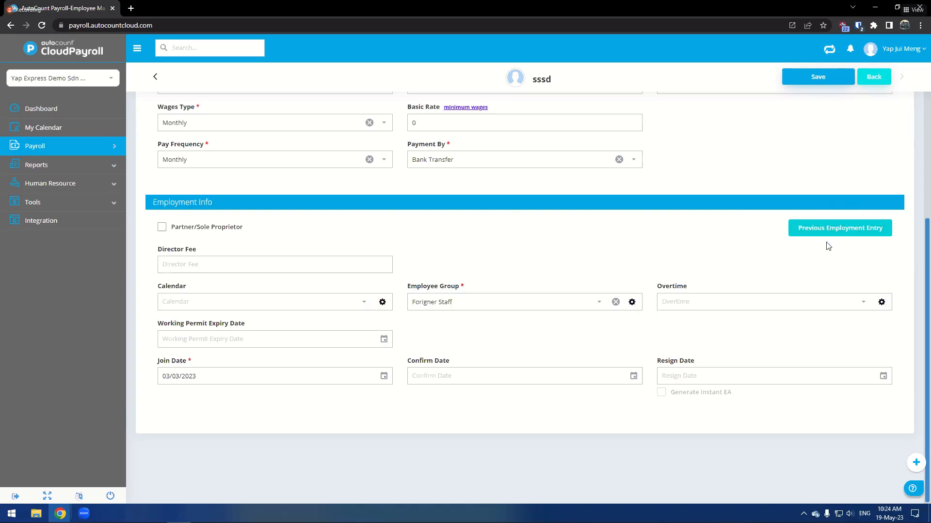
# - Open the Previous Employment Entry for 2023, review its monthly categories, and discard it
pyautogui.click(851, 233)
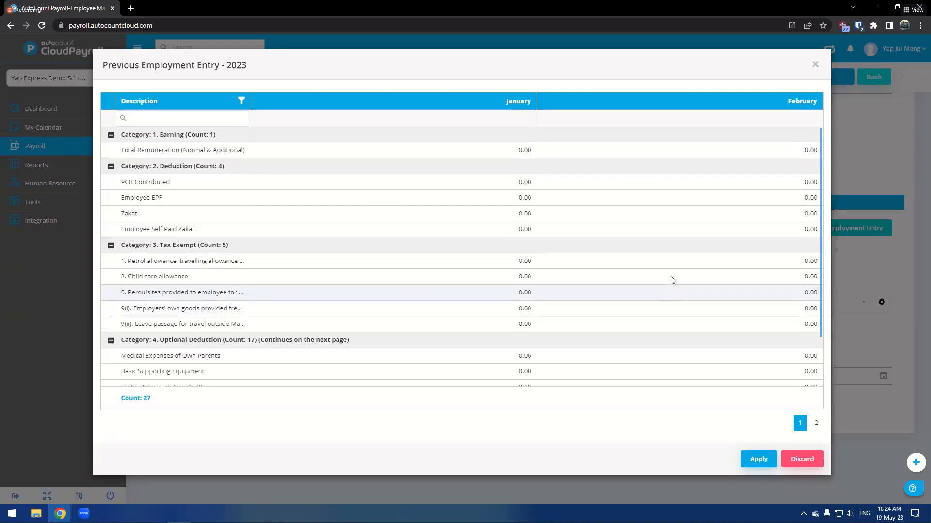
pyautogui.scroll(-2, 509, 135)
pyautogui.scroll(2, 466, 271)
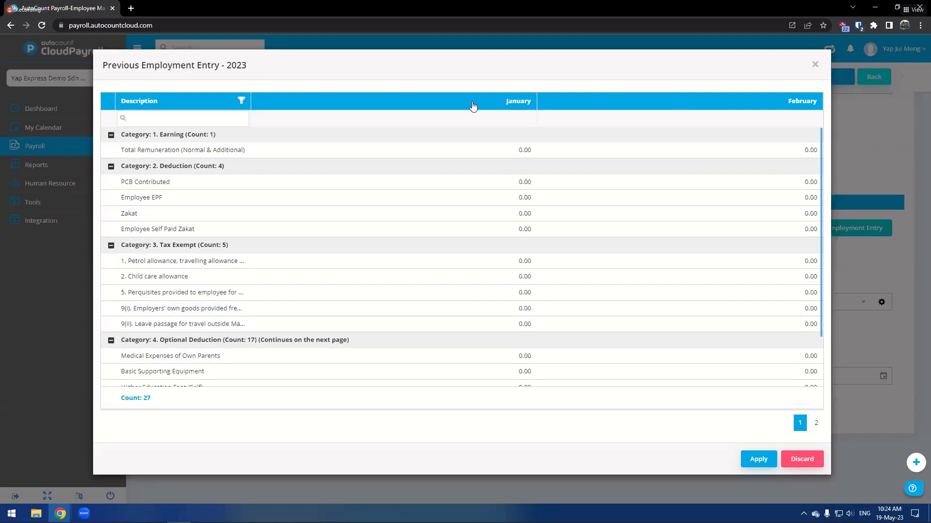
pyautogui.scroll(-2, 630, 140)
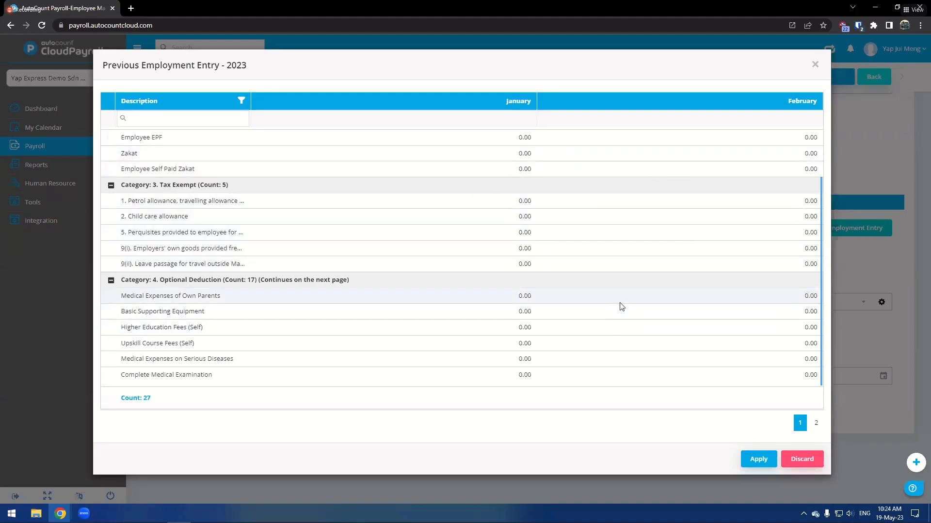
pyautogui.click(802, 459)
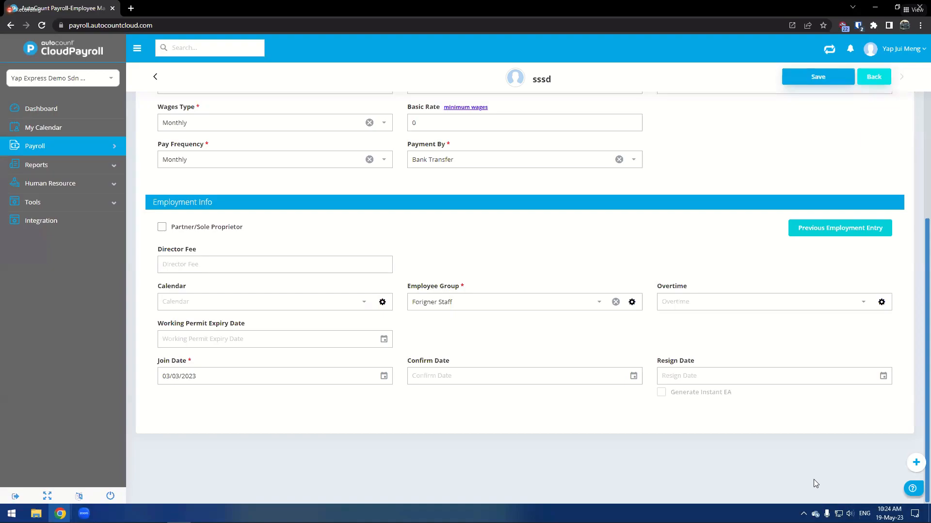
# - Set the resign date to 31/05/2023 and enable Generate Instant EA
pyautogui.click(837, 380)
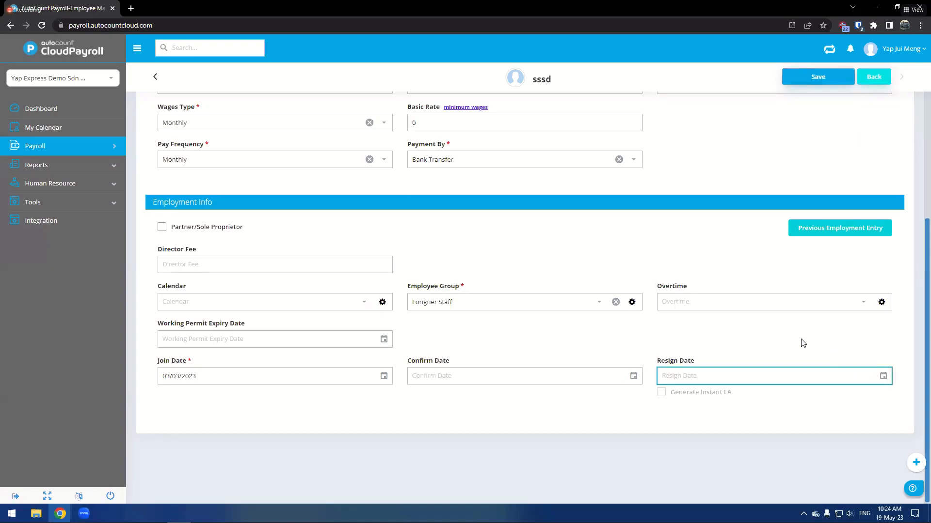
pyautogui.click(883, 377)
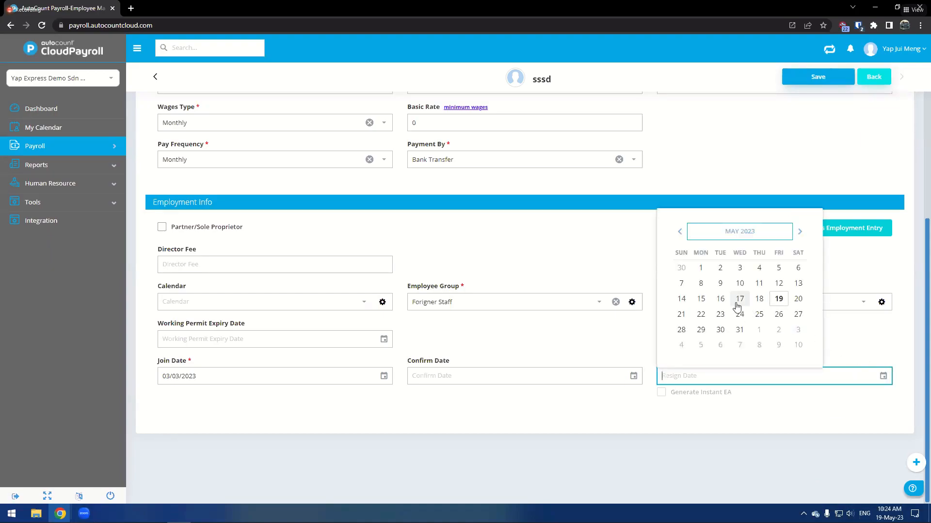
pyautogui.click(739, 330)
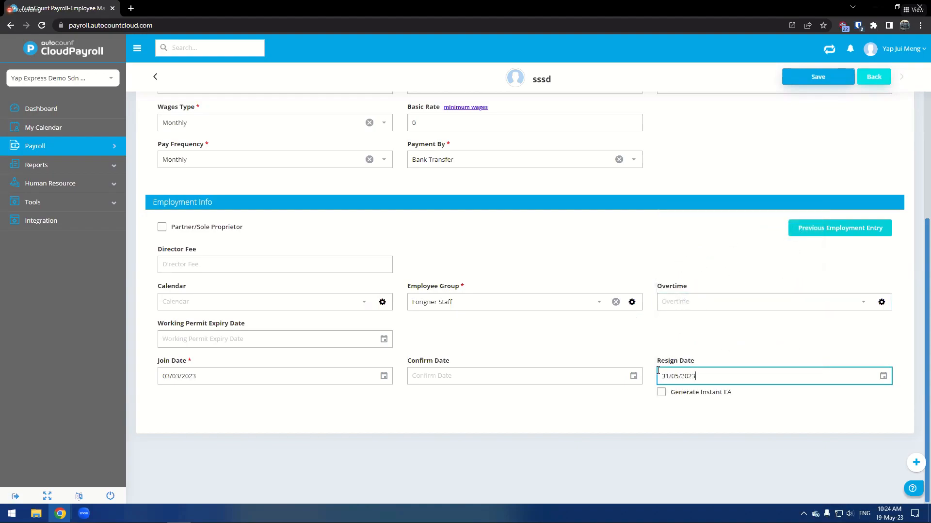
pyautogui.click(661, 393)
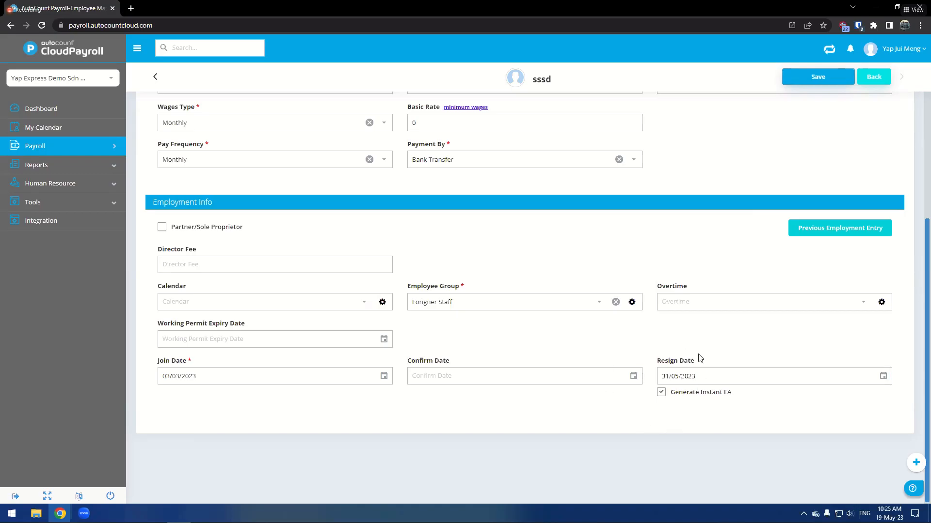
# - Open the Statutory Requirement tab and review the EPF table options, keeping 11% & 13% - Standard Rate
pyautogui.scroll(5, 633, 400)
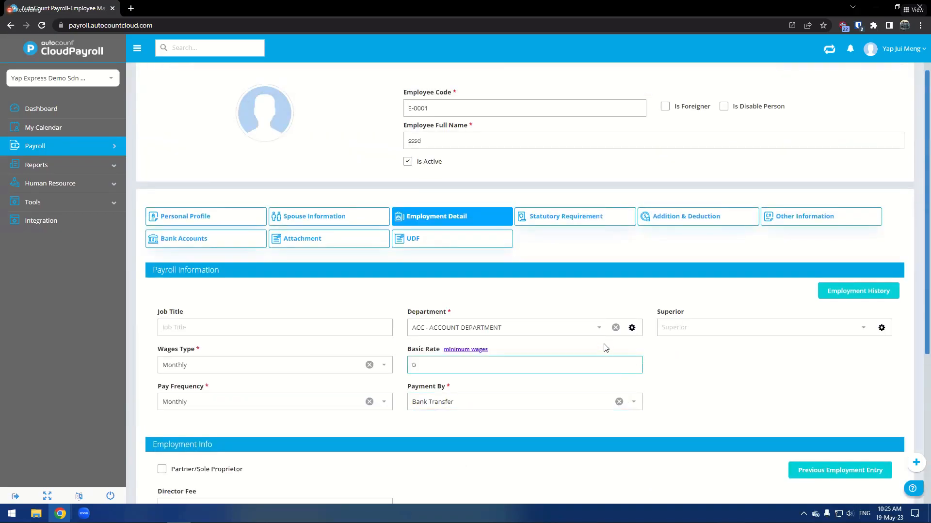
pyautogui.click(571, 221)
pyautogui.scroll(-1, 547, 270)
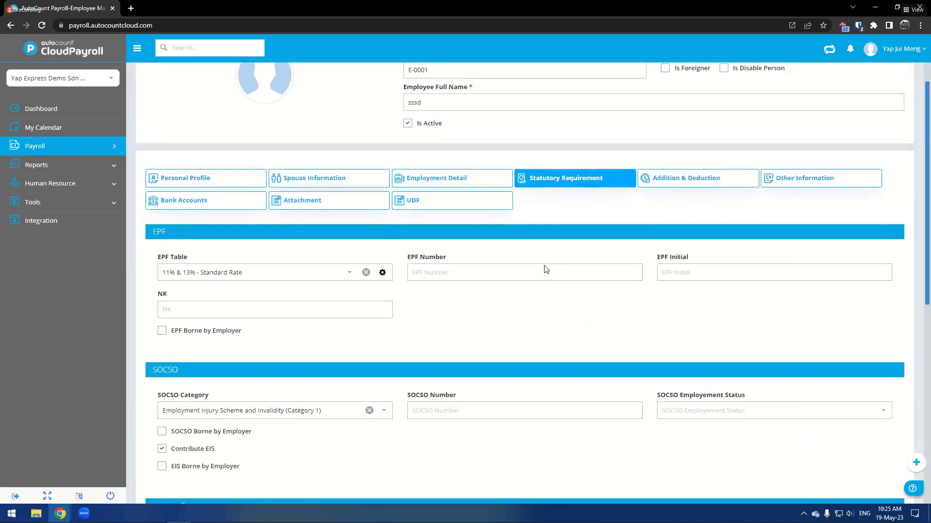
pyautogui.click(346, 267)
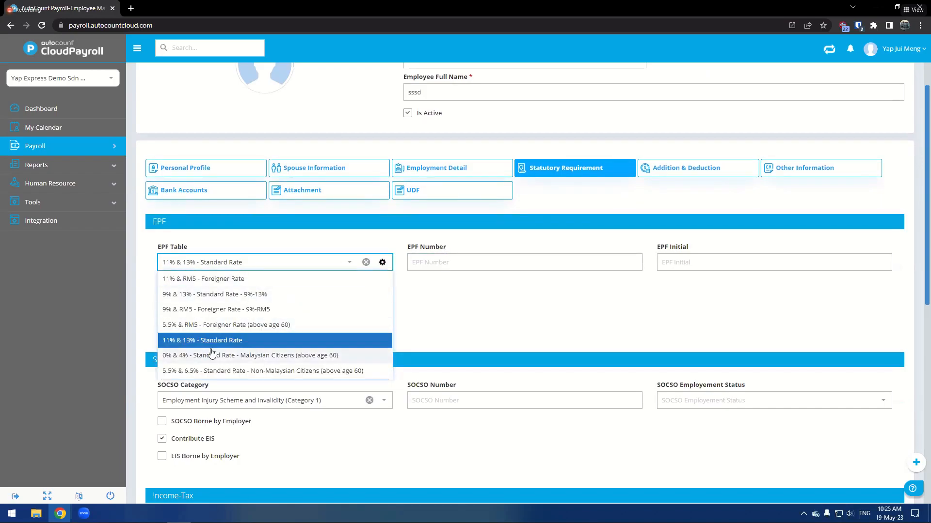
pyautogui.click(419, 295)
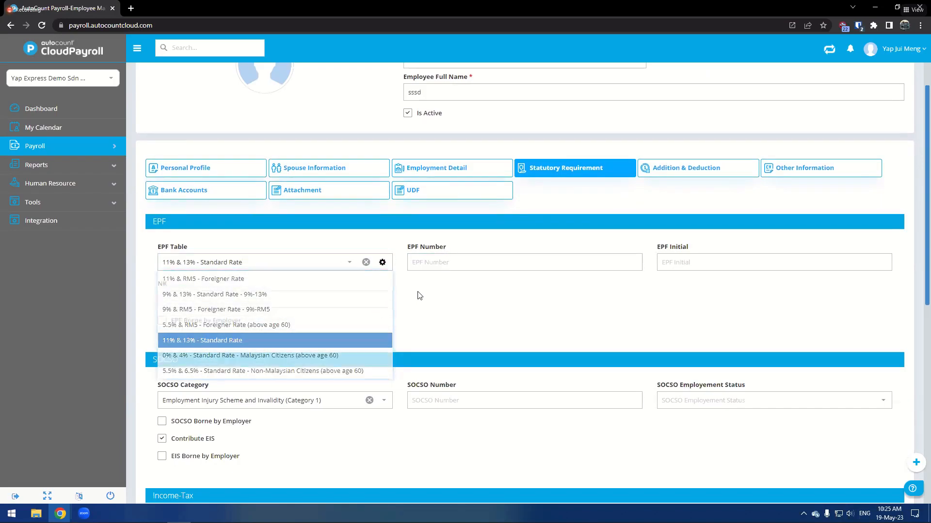
pyautogui.click(349, 262)
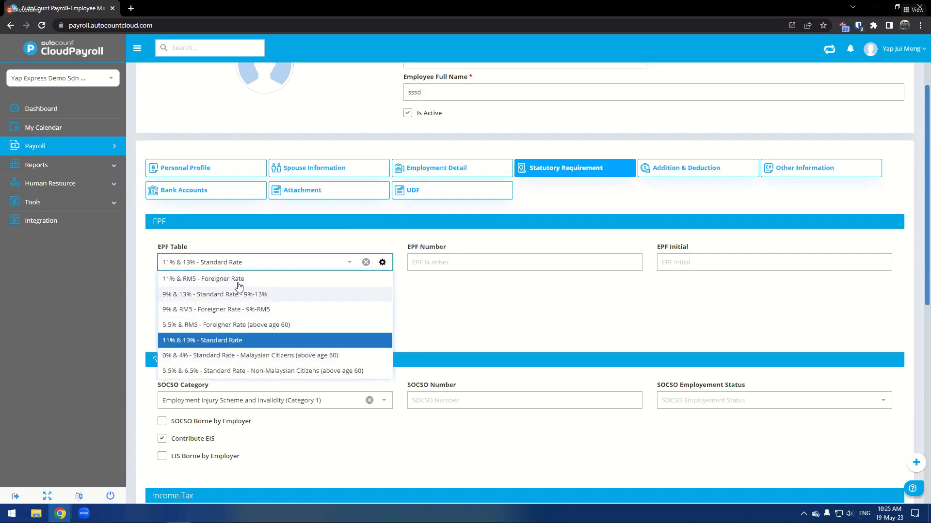
pyautogui.click(436, 316)
# - Scroll through the SOCSO, Income-Tax and Others sections of the statutory requirements
pyautogui.scroll(-2, 455, 304)
pyautogui.scroll(-4, 392, 301)
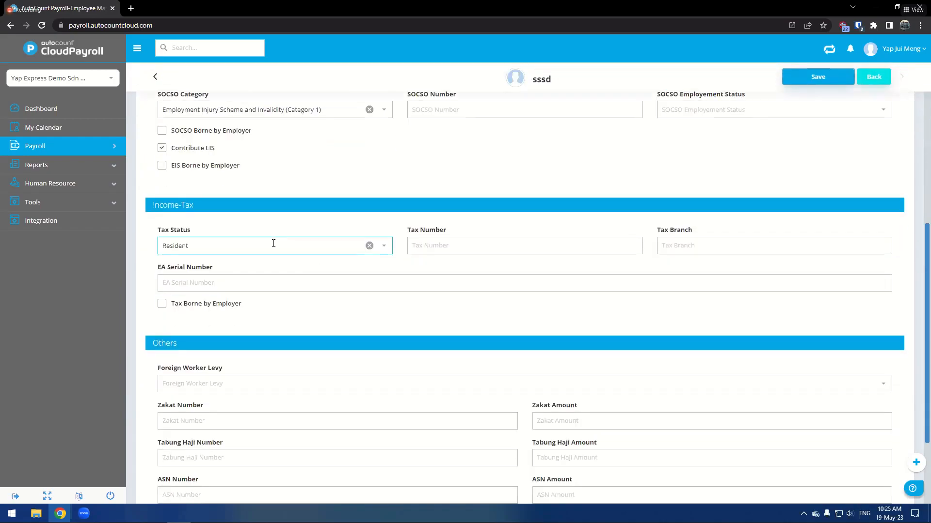
pyautogui.scroll(-3, 434, 285)
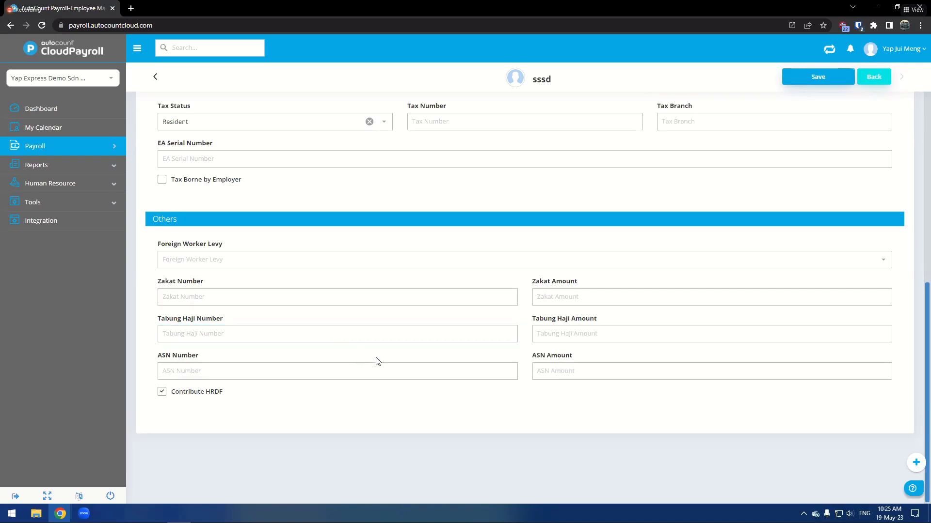
pyautogui.scroll(5, 473, 309)
pyautogui.scroll(6, 596, 354)
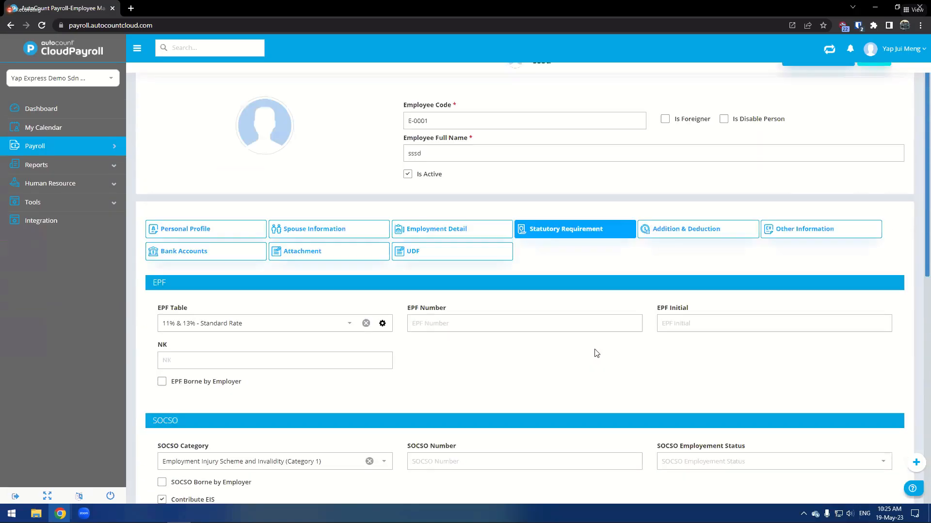
# - Open Add Payroll Item on the Addition & Deduction tab, browse its Allowance, Deduction, Optional Deduction and BIK lists, and discard
pyautogui.click(682, 274)
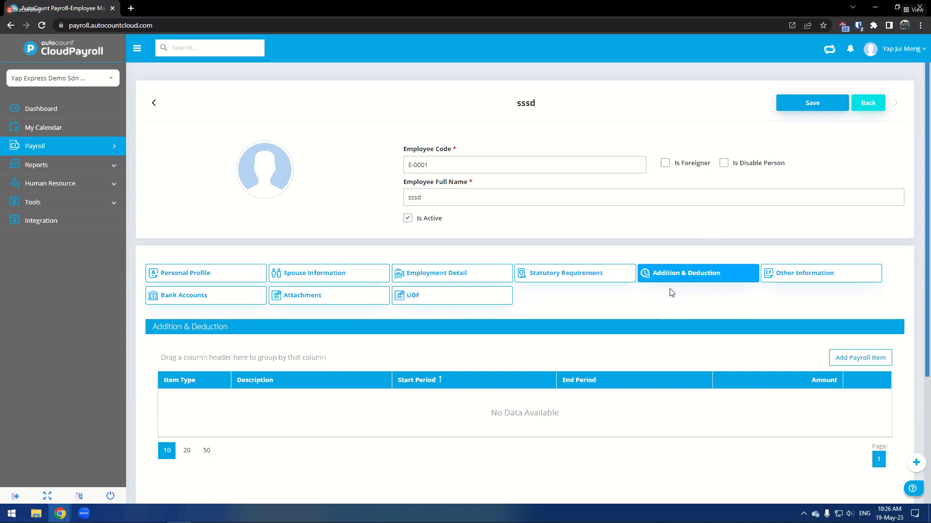
pyautogui.click(856, 354)
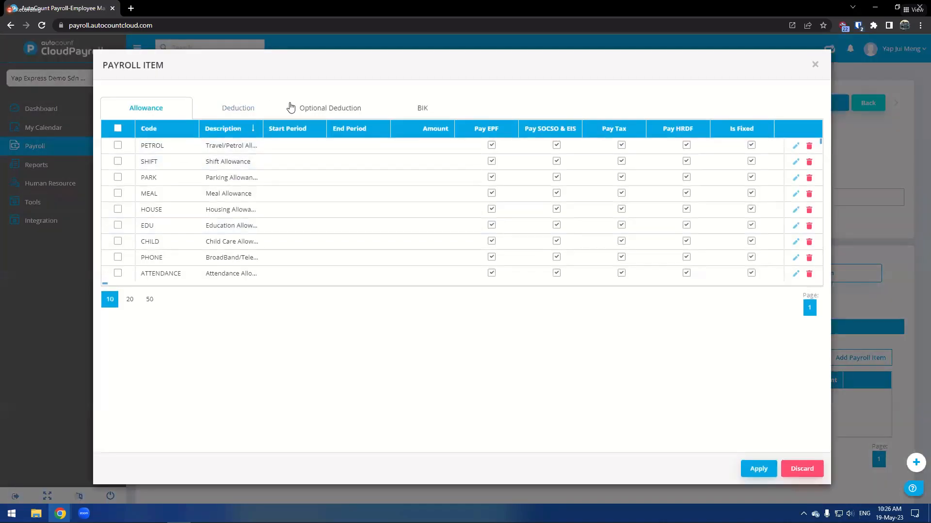
pyautogui.click(238, 107)
pyautogui.click(398, 106)
pyautogui.click(291, 104)
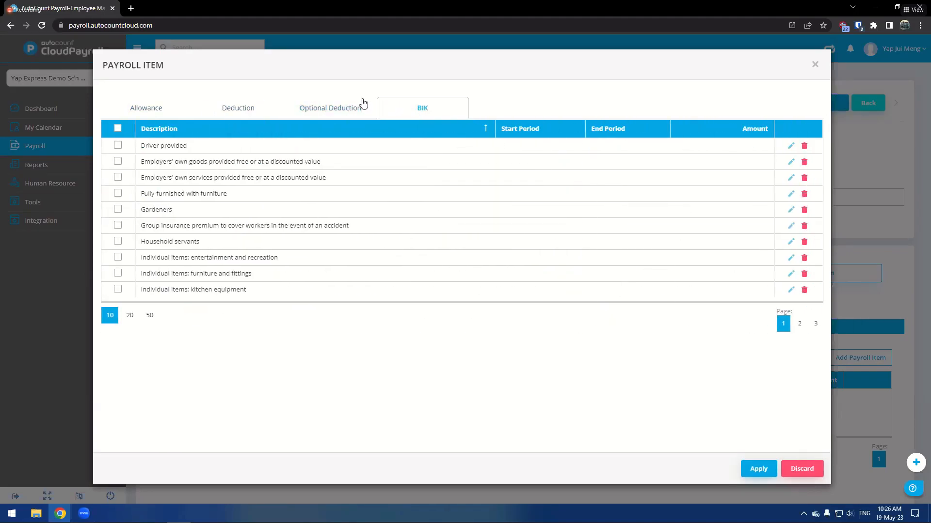
pyautogui.click(174, 109)
pyautogui.click(222, 109)
pyautogui.click(310, 110)
pyautogui.click(404, 111)
pyautogui.click(146, 107)
pyautogui.click(802, 469)
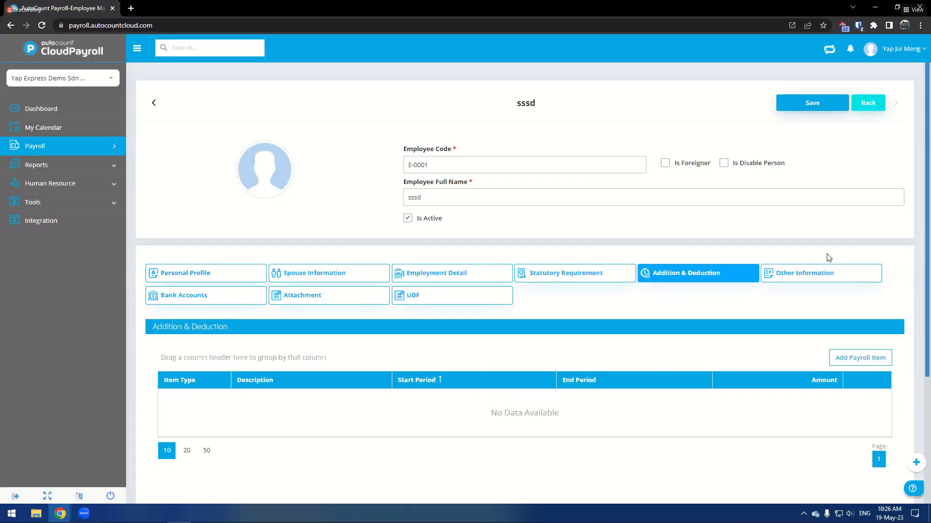
# - View the employee's Other Information, Bank Accounts and Attachment tabs
pyautogui.click(827, 267)
pyautogui.scroll(-2, 671, 351)
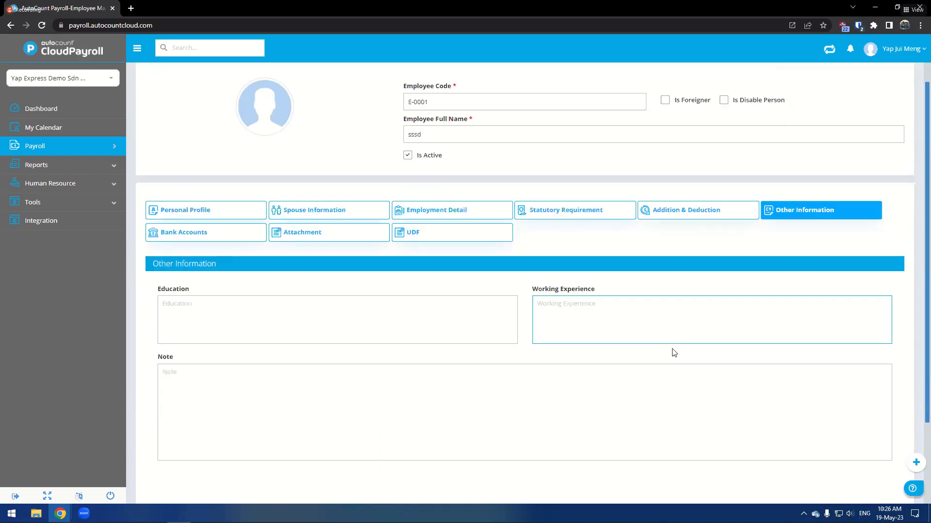
pyautogui.click(489, 417)
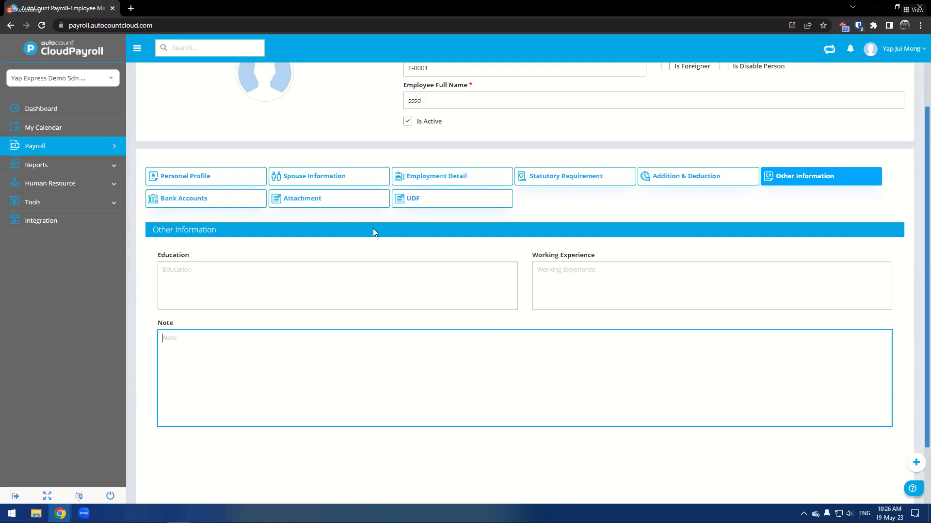
pyautogui.click(151, 198)
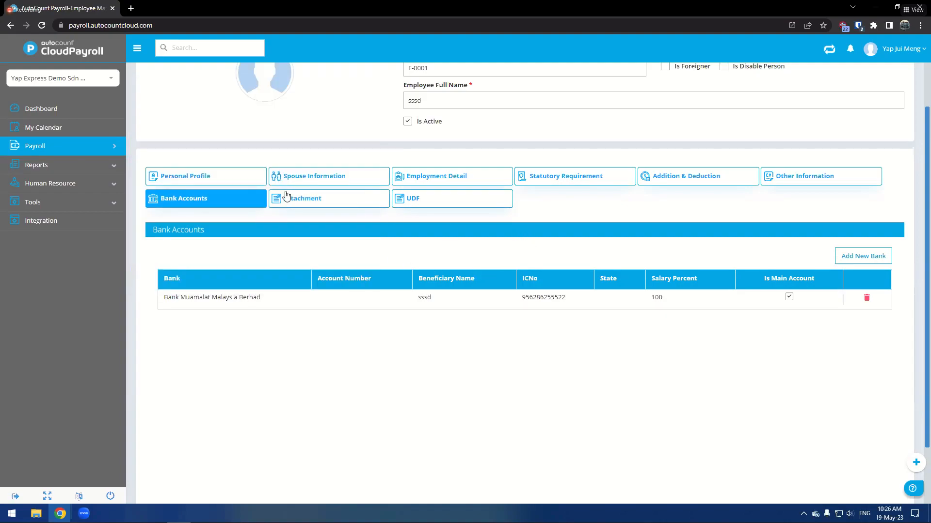
pyautogui.click(296, 198)
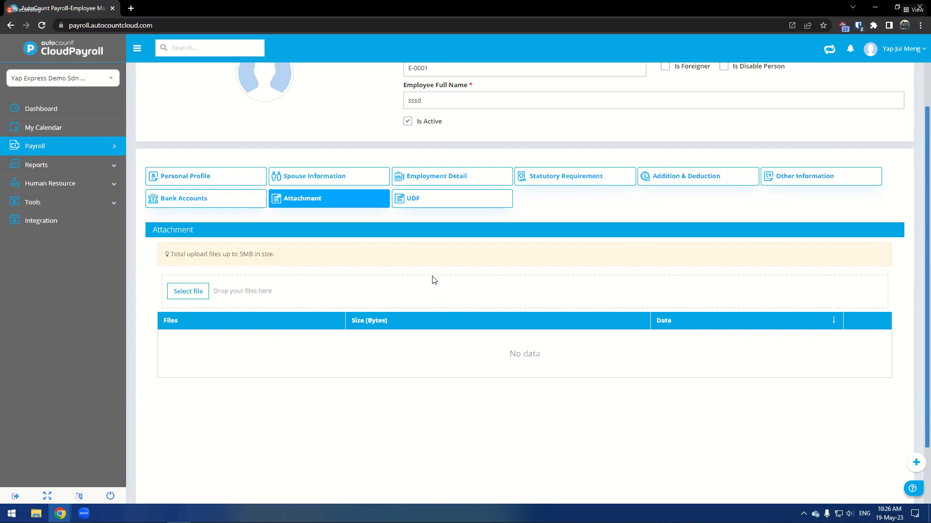
pyautogui.scroll(2, 477, 256)
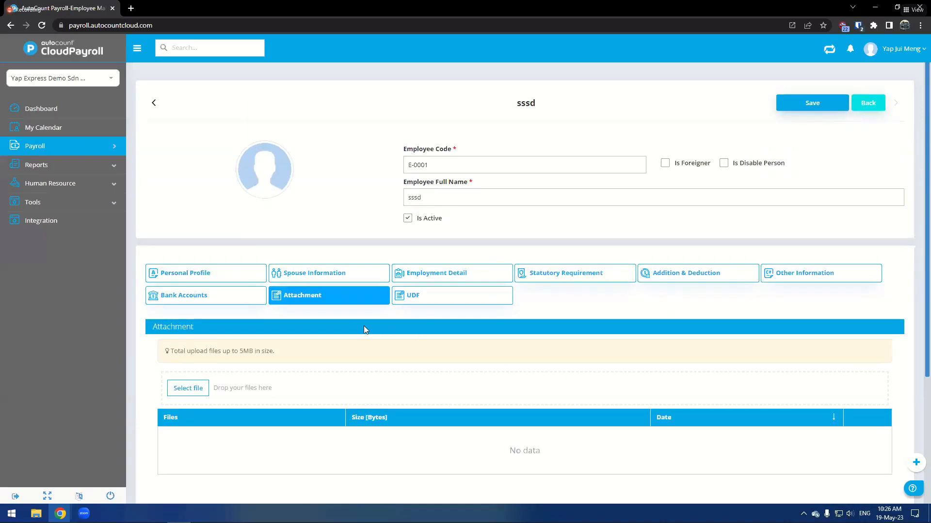
pyautogui.click(231, 283)
pyautogui.click(360, 281)
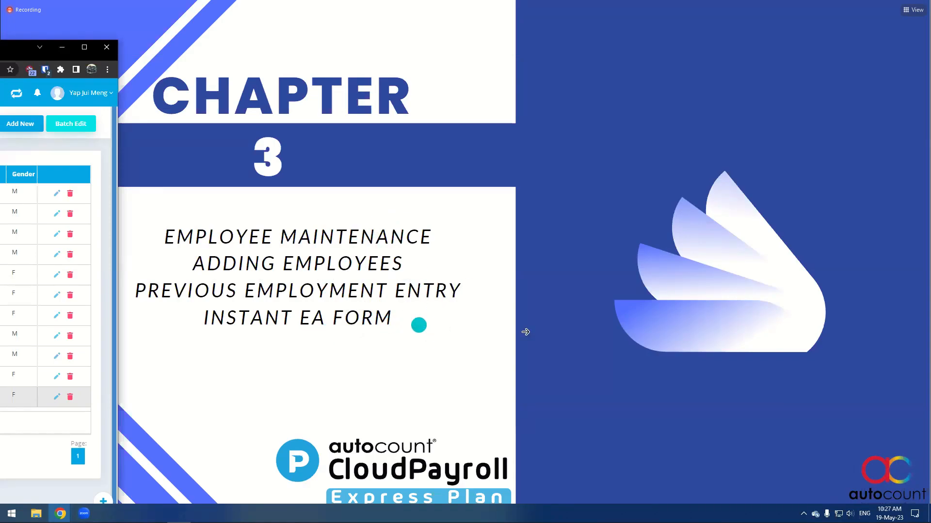
pyautogui.click(763, 293)
pyautogui.click(764, 293)
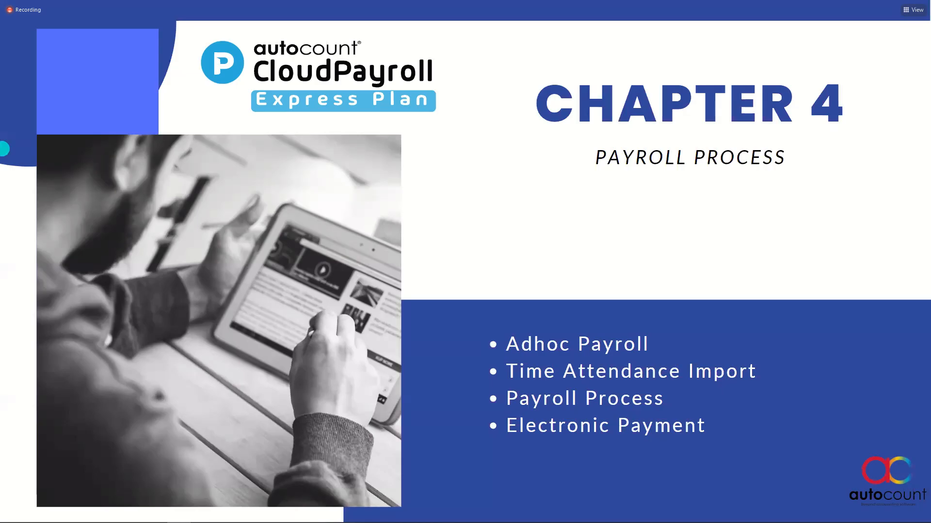
pyautogui.moveTo(0, 48); pyautogui.dragTo(1, 48)
pyautogui.moveTo(385, 1); pyautogui.dragTo(385, 0)
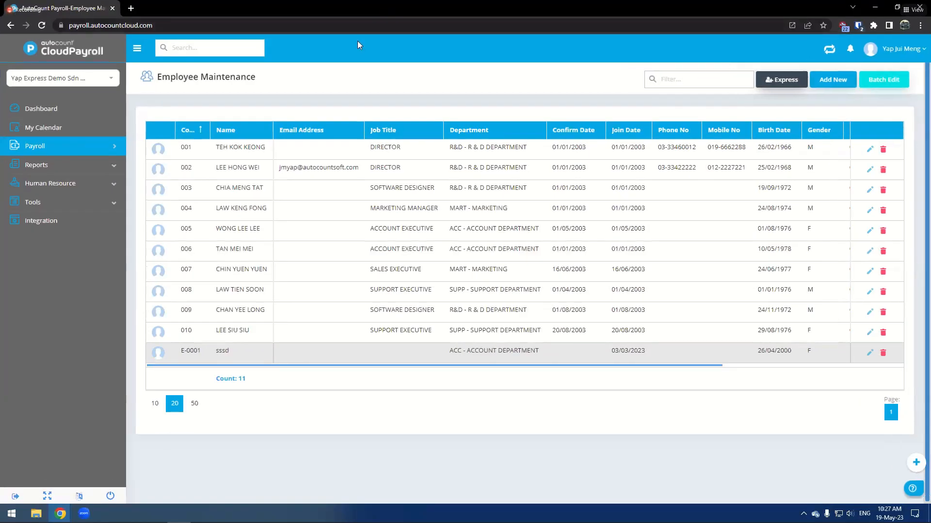
# - Open Adhoc Payroll Items and switch between the 2023 period months, ending on Jul
pyautogui.click(60, 147)
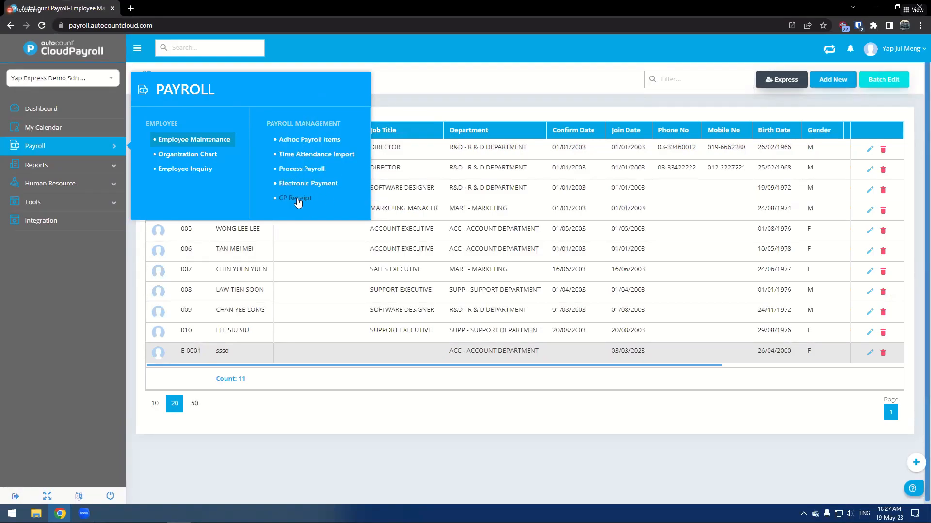
pyautogui.click(313, 142)
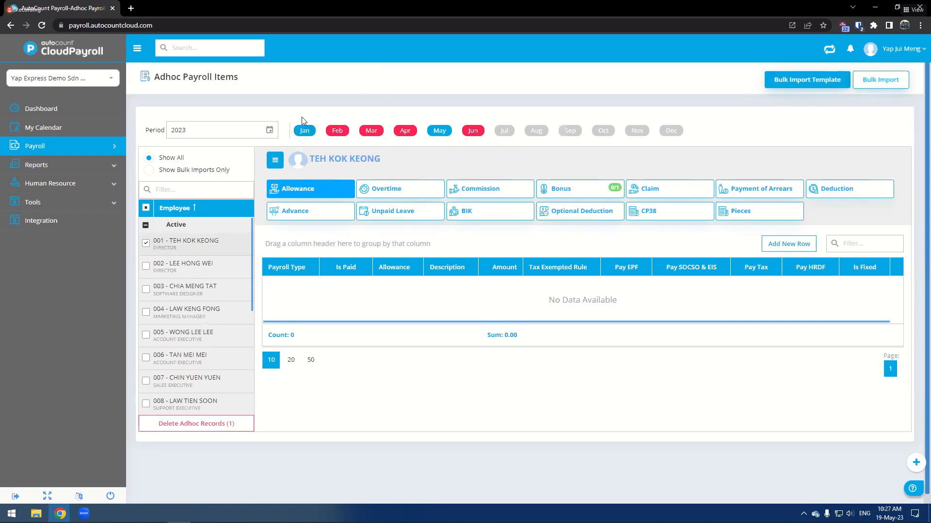
pyautogui.click(515, 132)
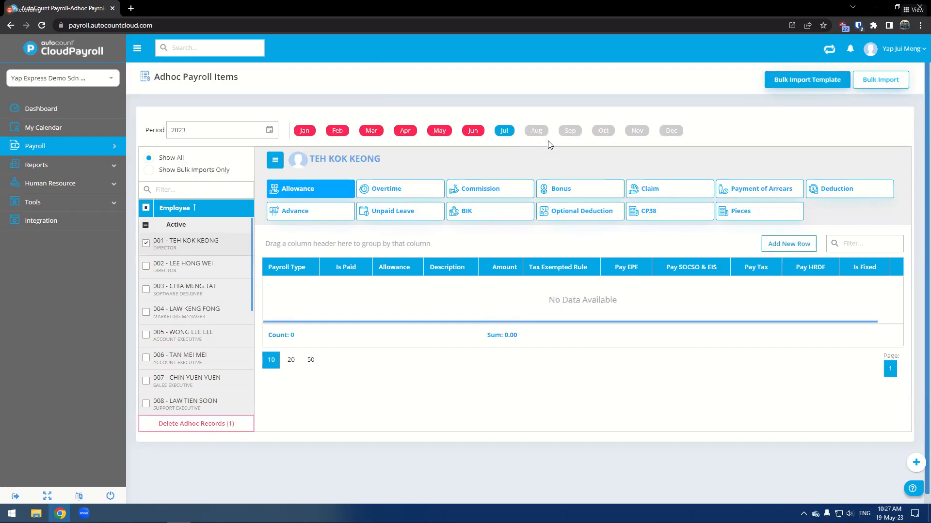
pyautogui.click(571, 132)
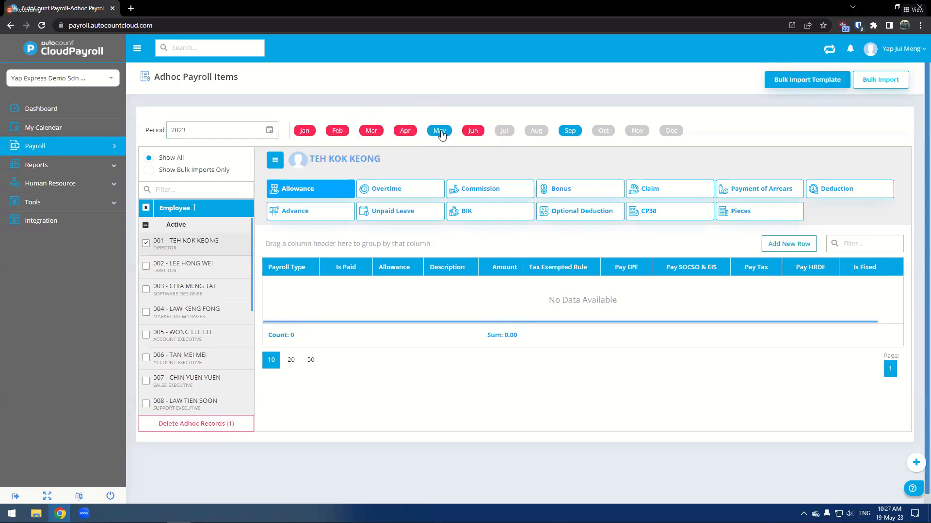
pyautogui.click(507, 135)
pyautogui.click(536, 135)
pyautogui.click(570, 135)
pyautogui.click(513, 138)
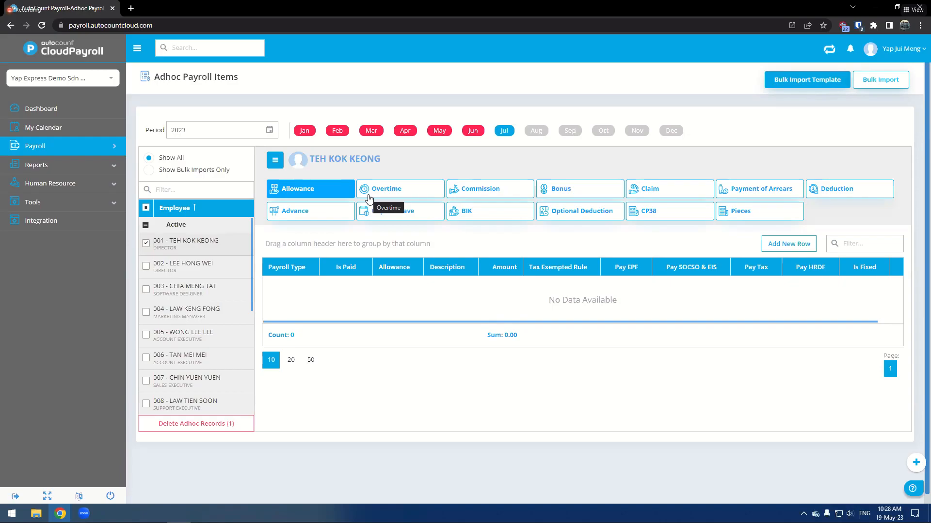
# - Open the Bonus tab and tick employees 004 and 006, viewing employee 004's items
pyautogui.click(111, 151)
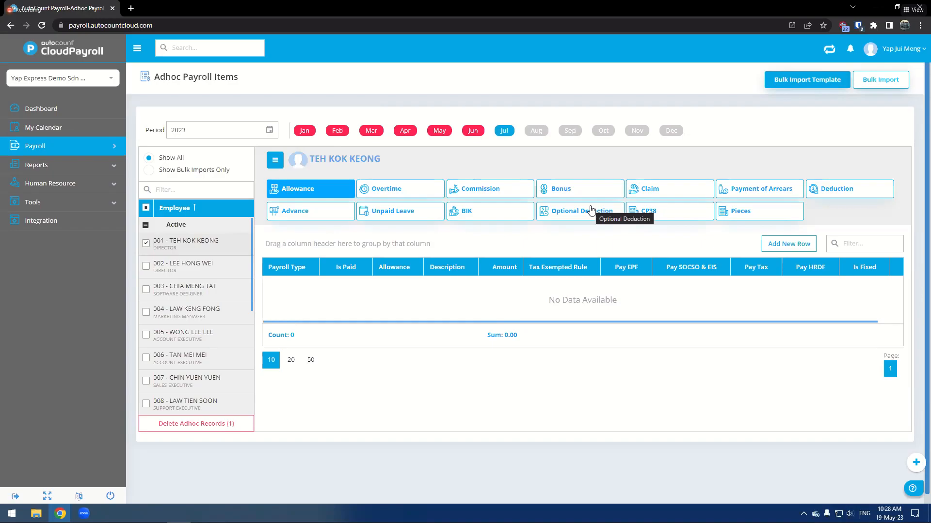
pyautogui.click(564, 194)
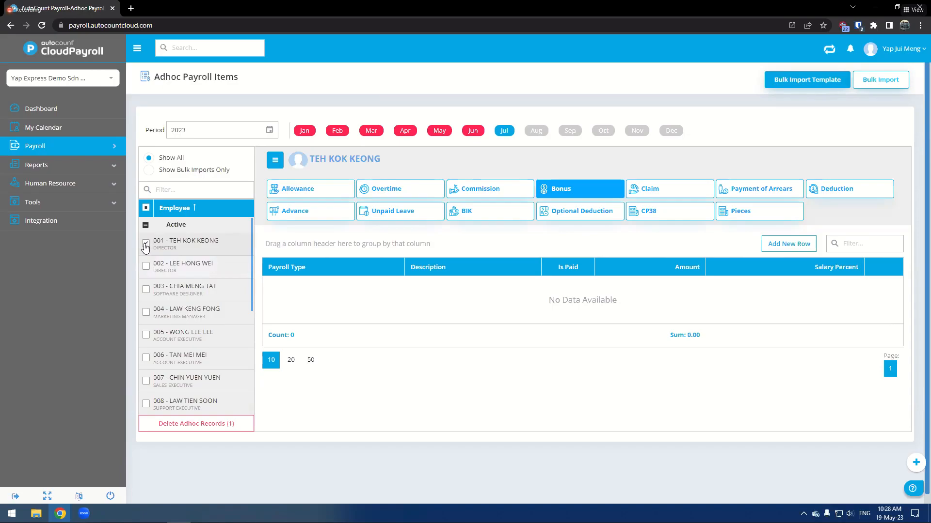
pyautogui.click(146, 312)
pyautogui.click(146, 358)
pyautogui.click(159, 311)
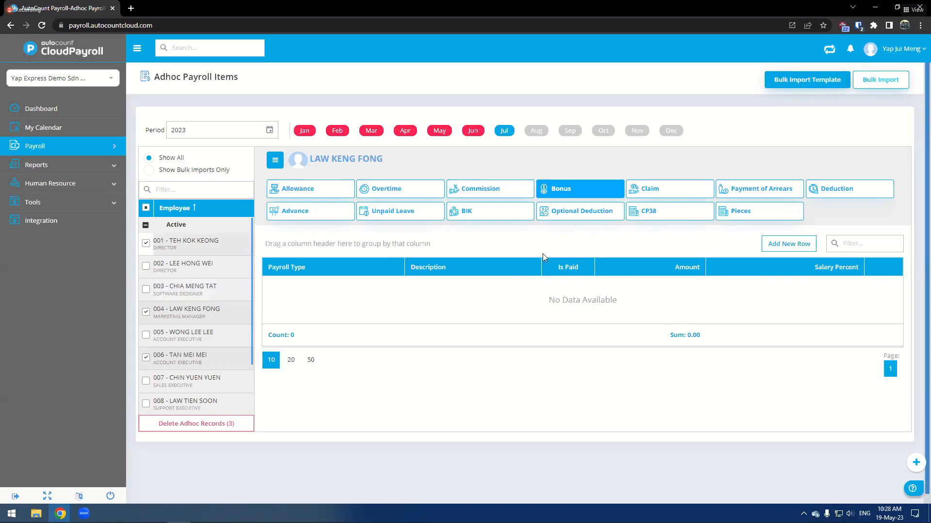
# - Browse the Commission, Optional Deduction and BIK tabs, selecting and then clearing all employees
pyautogui.click(496, 196)
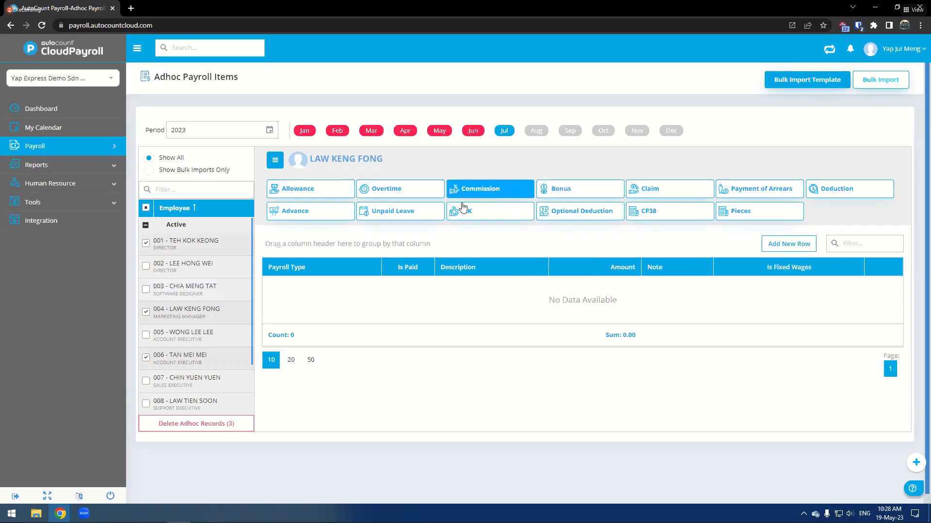
pyautogui.click(146, 210)
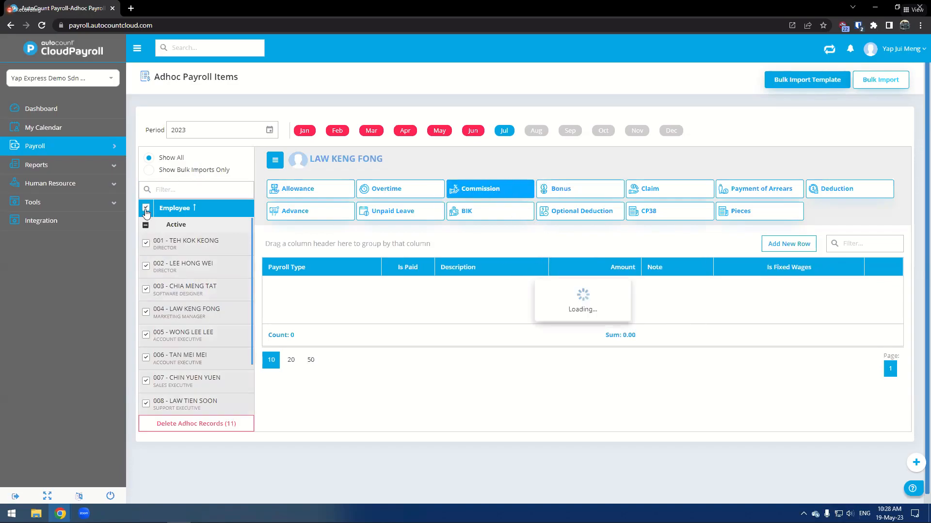
pyautogui.click(145, 209)
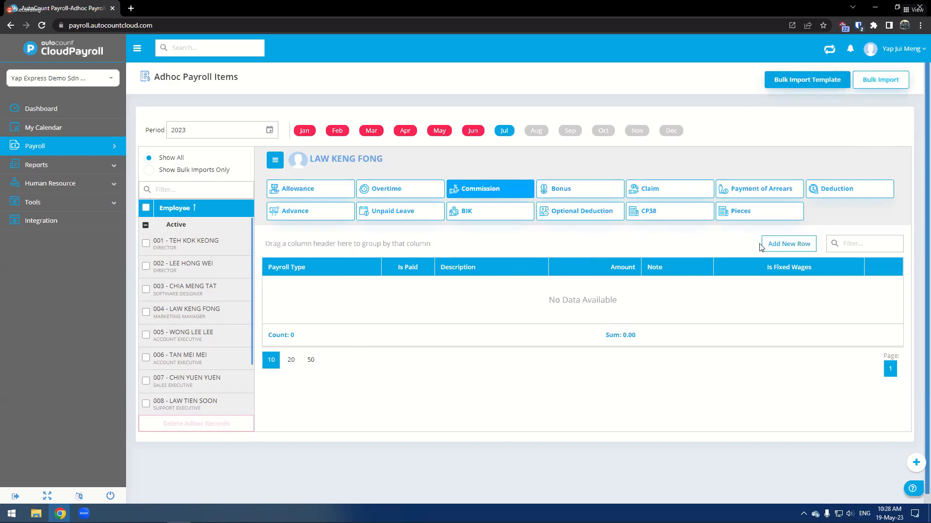
pyautogui.click(589, 214)
pyautogui.click(468, 214)
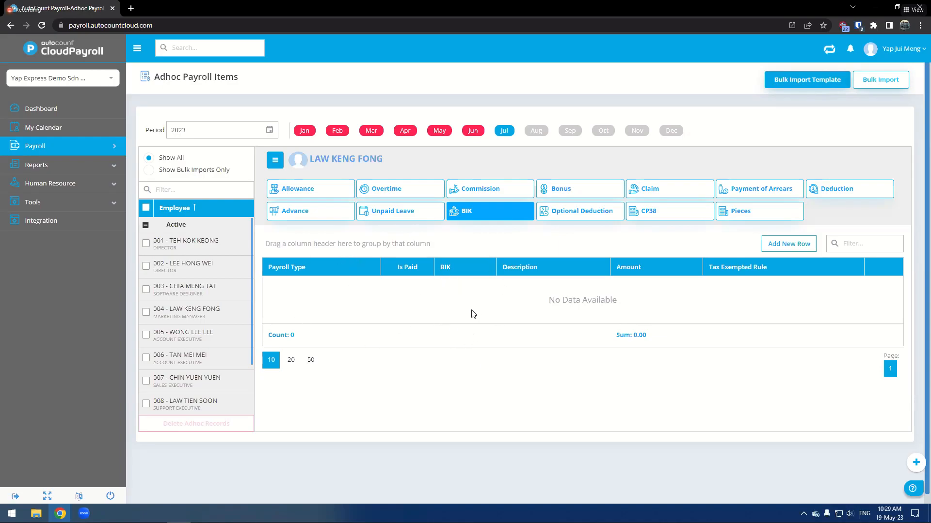
# - Open Time Attendance Import and preview the new import form
pyautogui.moveTo(114, 150)
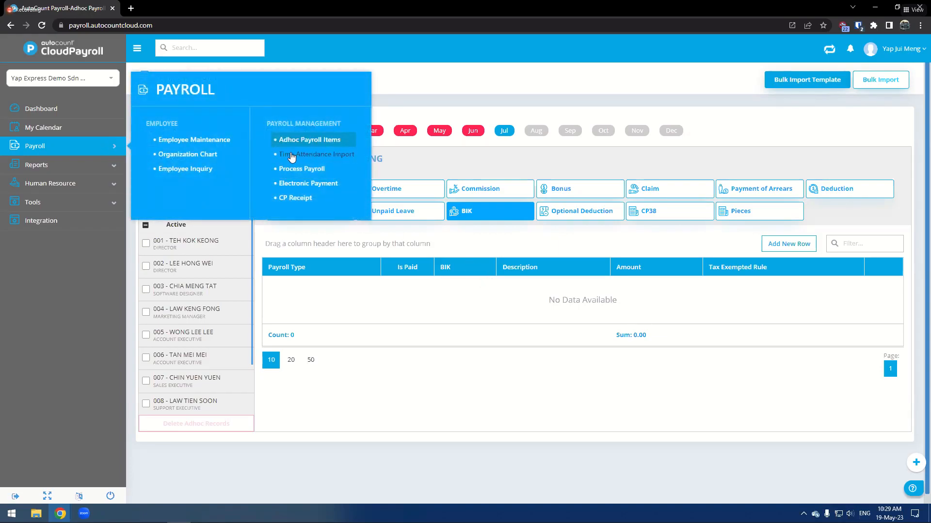
pyautogui.click(290, 155)
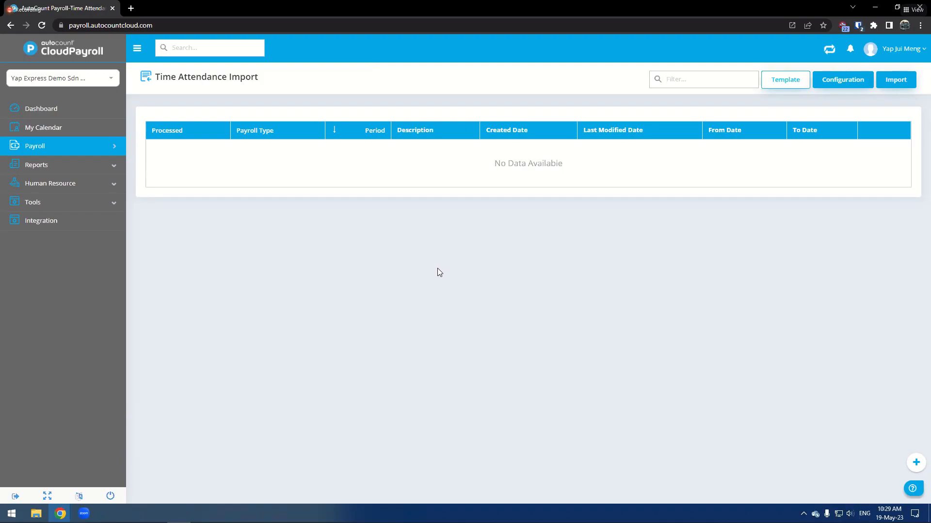
pyautogui.click(122, 145)
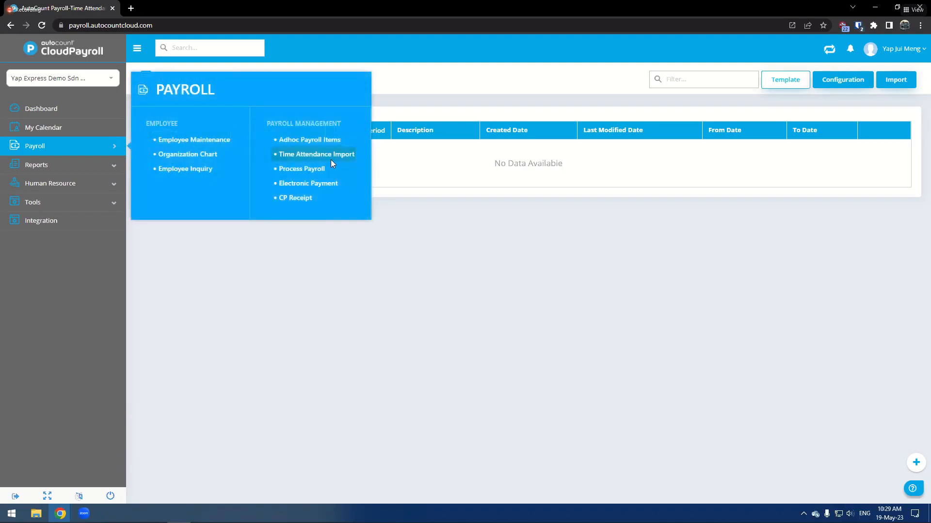
pyautogui.click(906, 86)
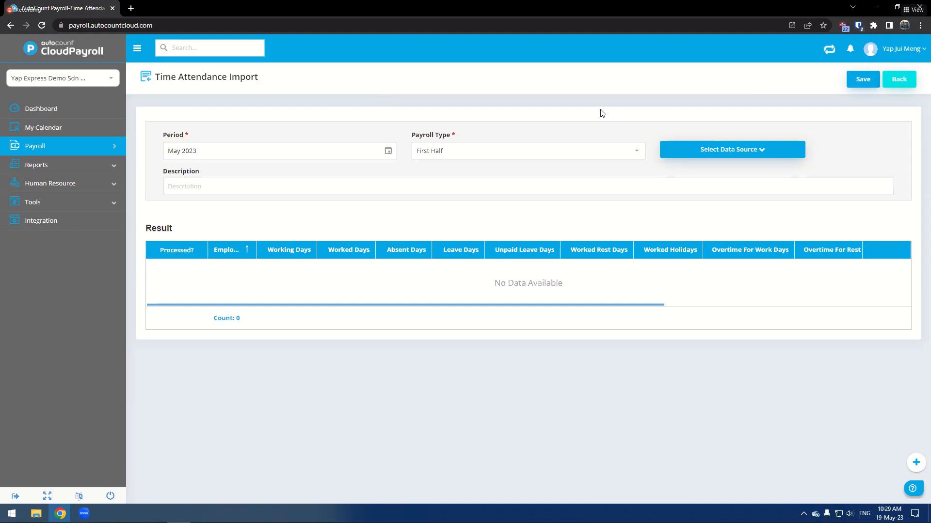
pyautogui.click(896, 83)
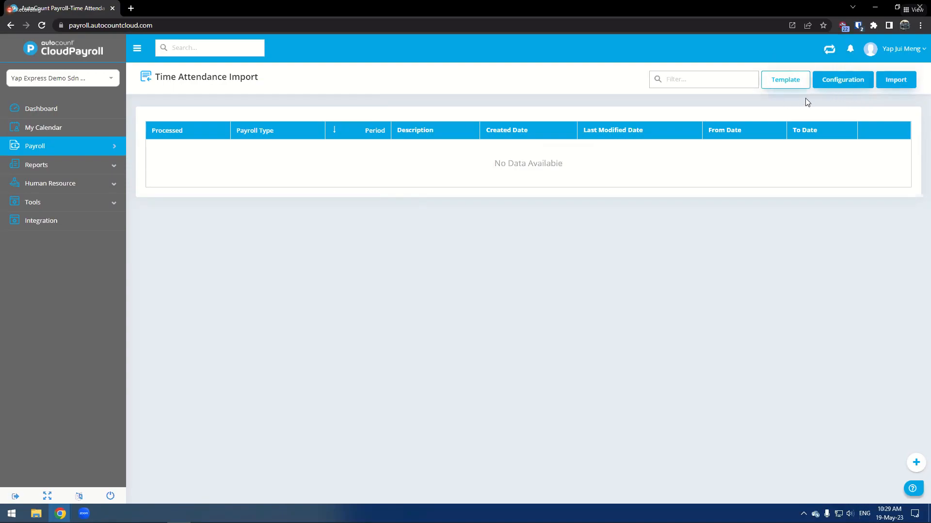
# - Get the time attendance import template and reopen the new import form
pyautogui.click(790, 84)
pyautogui.click(904, 85)
pyautogui.click(629, 186)
pyautogui.moveTo(430, 305); pyautogui.dragTo(343, 298)
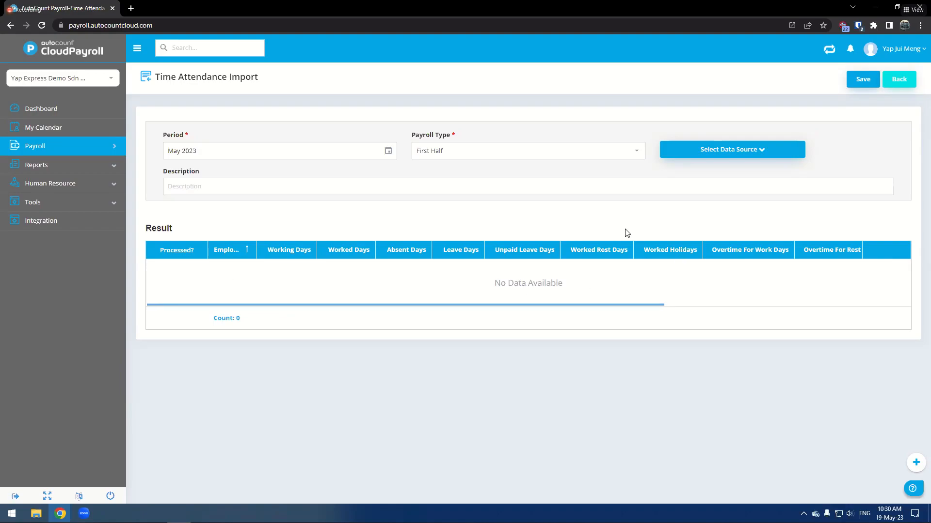
# - Open Process Payroll and start a new payroll process
pyautogui.click(99, 152)
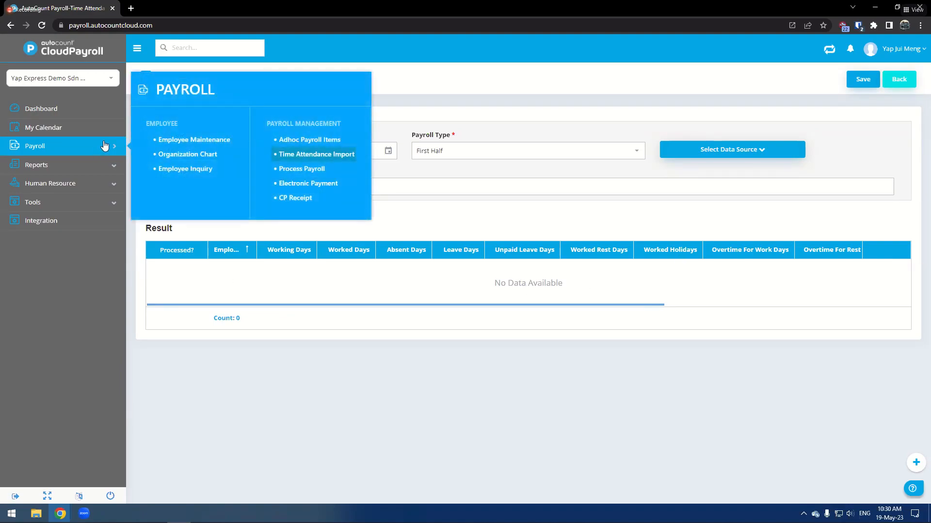
pyautogui.click(290, 172)
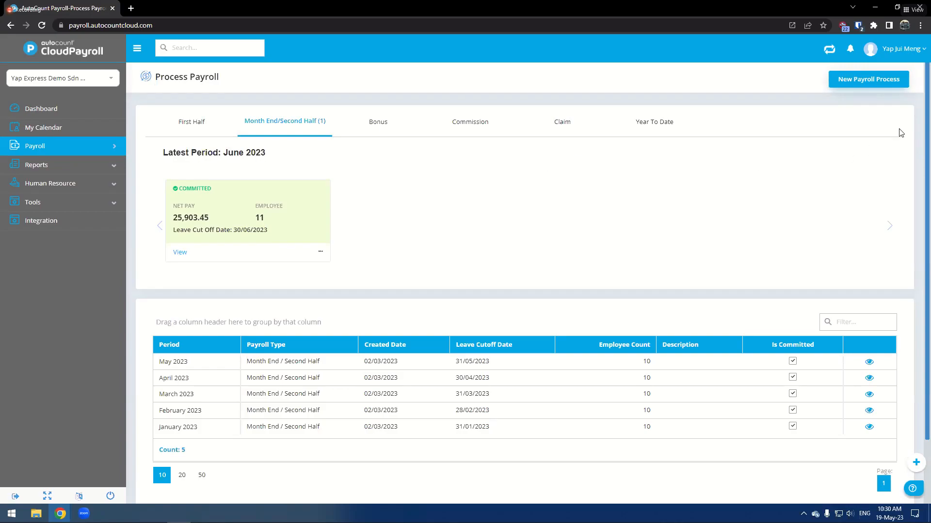
pyautogui.click(882, 86)
# - Try the Claim, Commission and Bonus payroll types, settling on Month End / Second Half
pyautogui.click(518, 179)
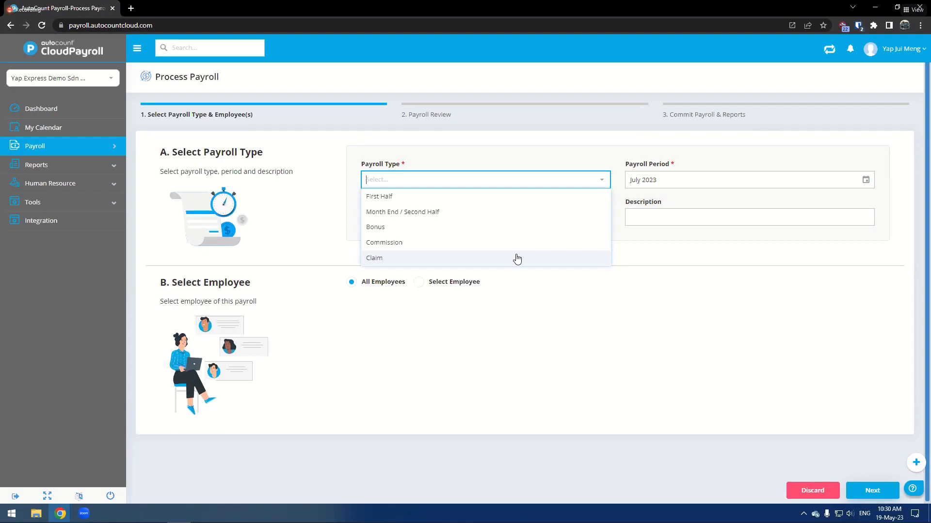
pyautogui.click(517, 259)
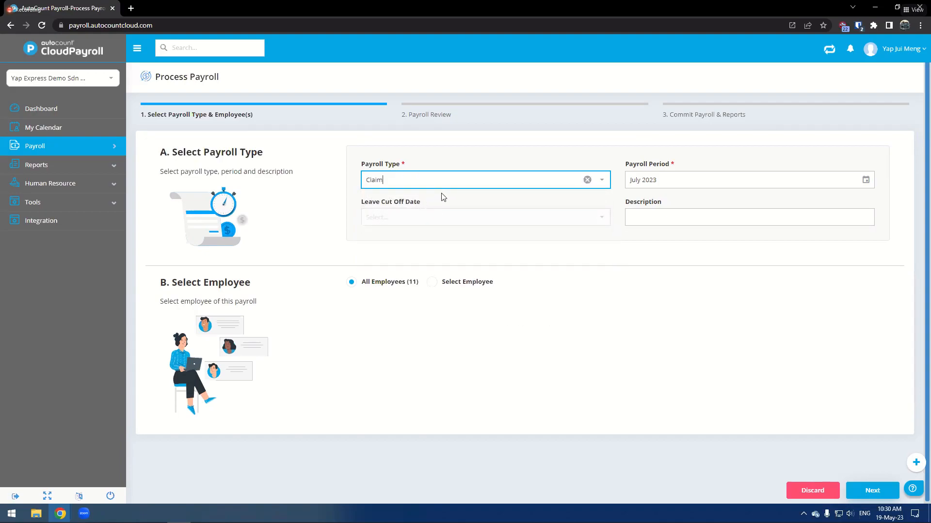
pyautogui.click(426, 176)
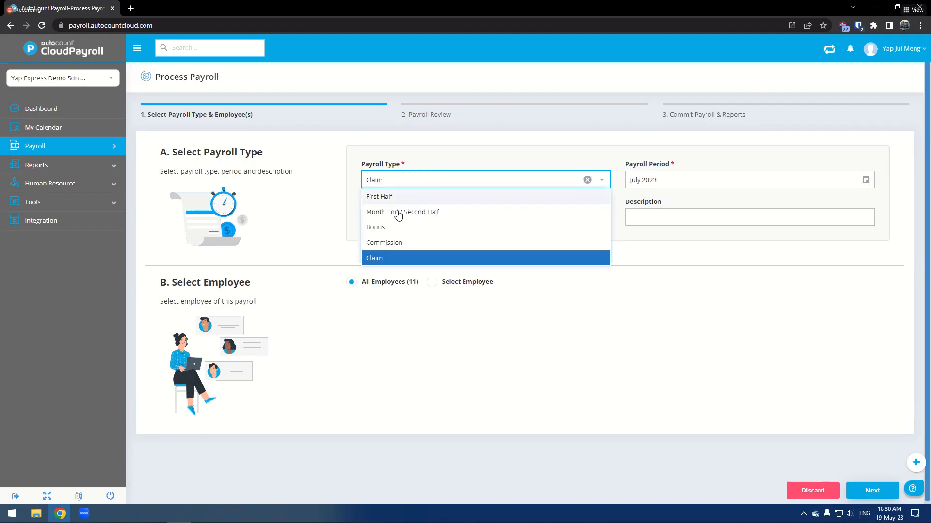
pyautogui.click(386, 243)
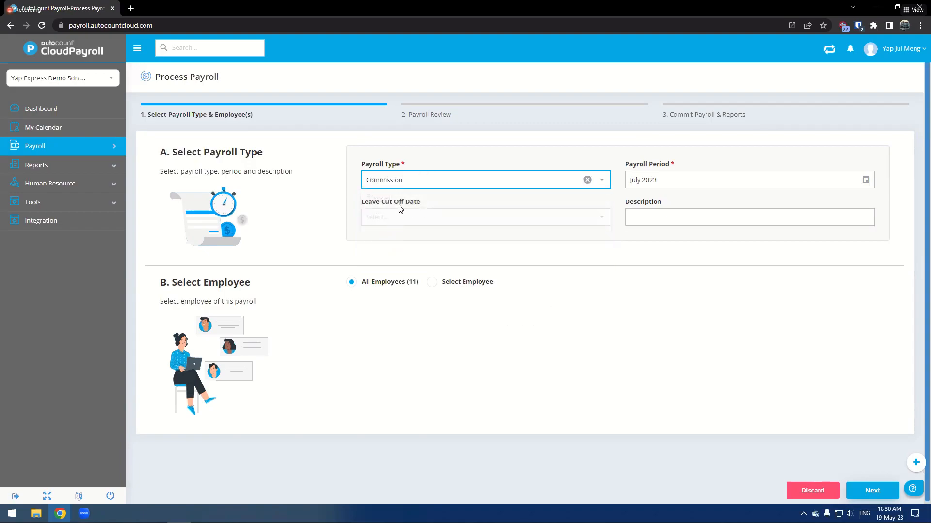
pyautogui.click(411, 185)
pyautogui.click(411, 187)
pyautogui.click(411, 183)
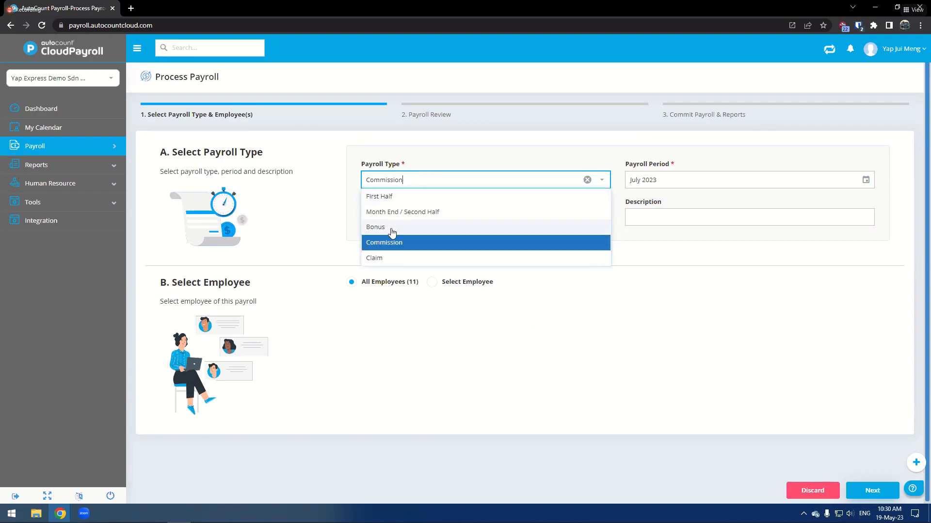
pyautogui.click(388, 227)
pyautogui.click(410, 183)
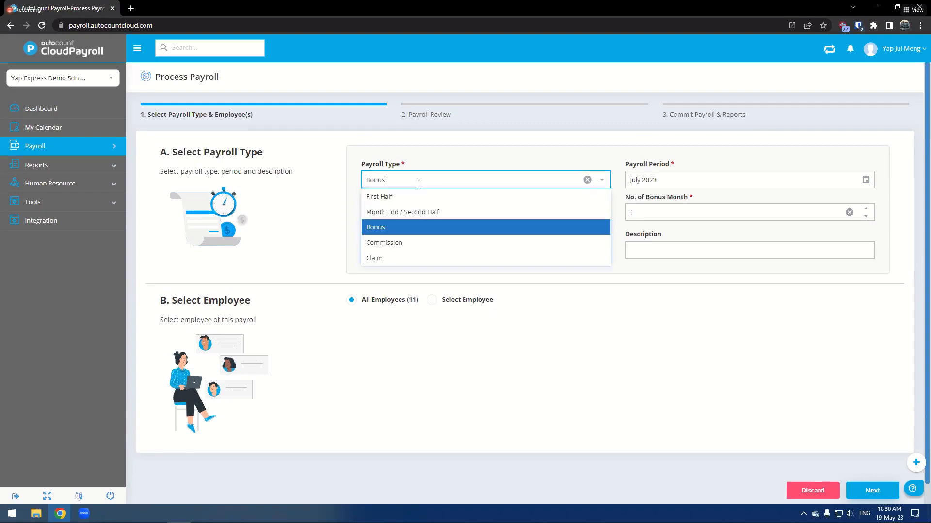
pyautogui.click(410, 211)
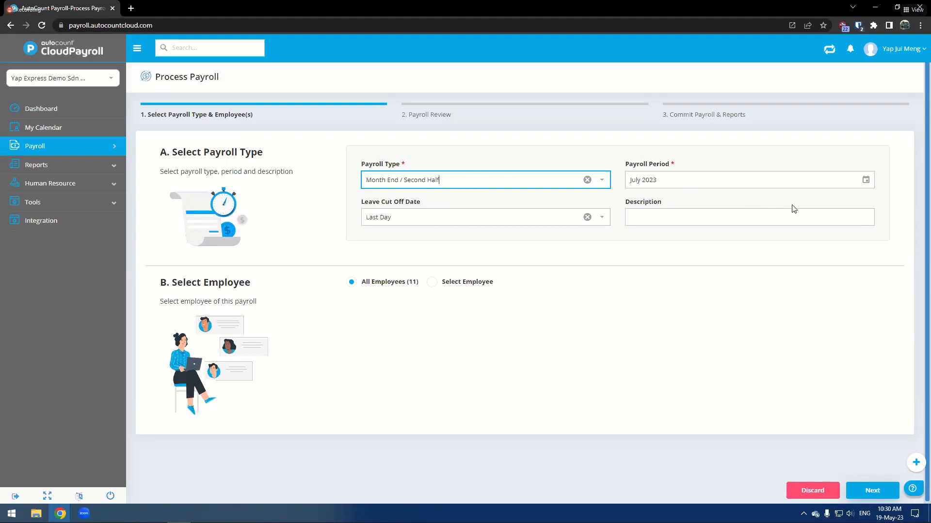
# - Check the July 2023 payroll period picker and set the leave cut-off date to Last Day
pyautogui.click(686, 185)
pyautogui.click(818, 276)
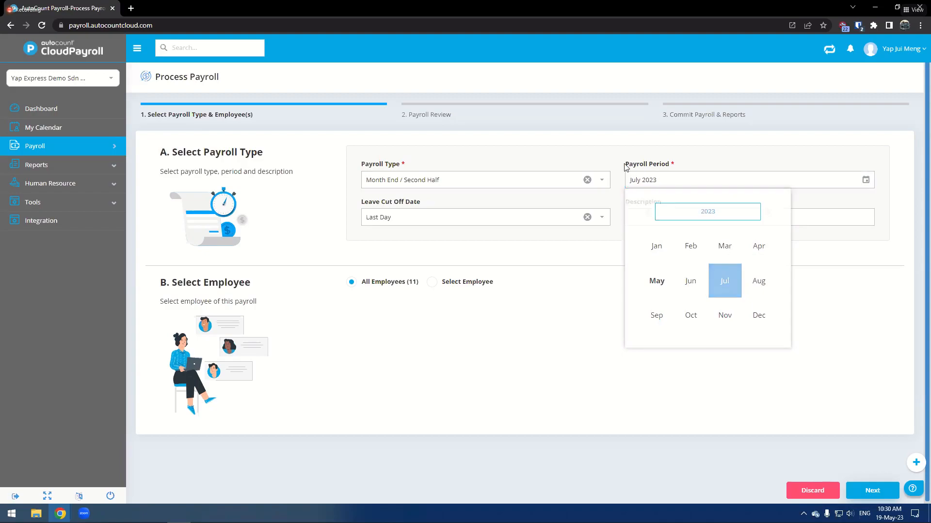
pyautogui.click(489, 213)
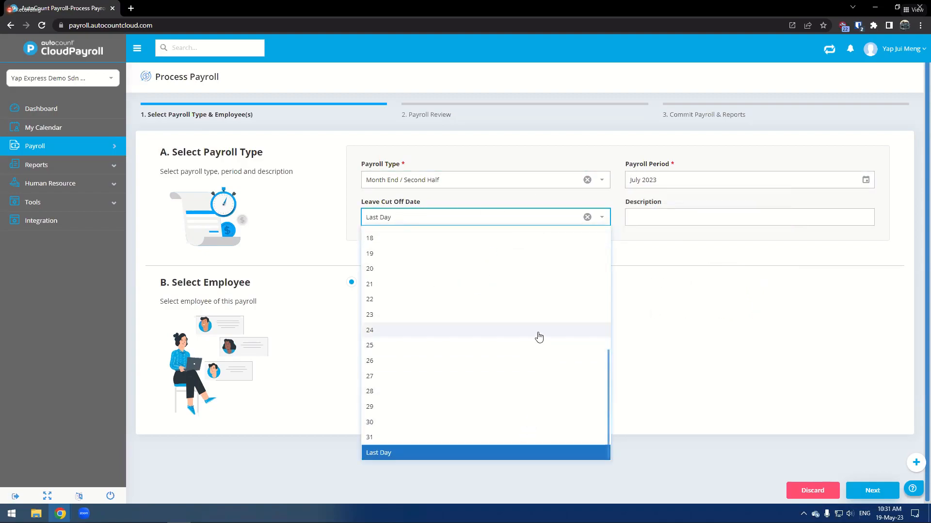
pyautogui.click(426, 269)
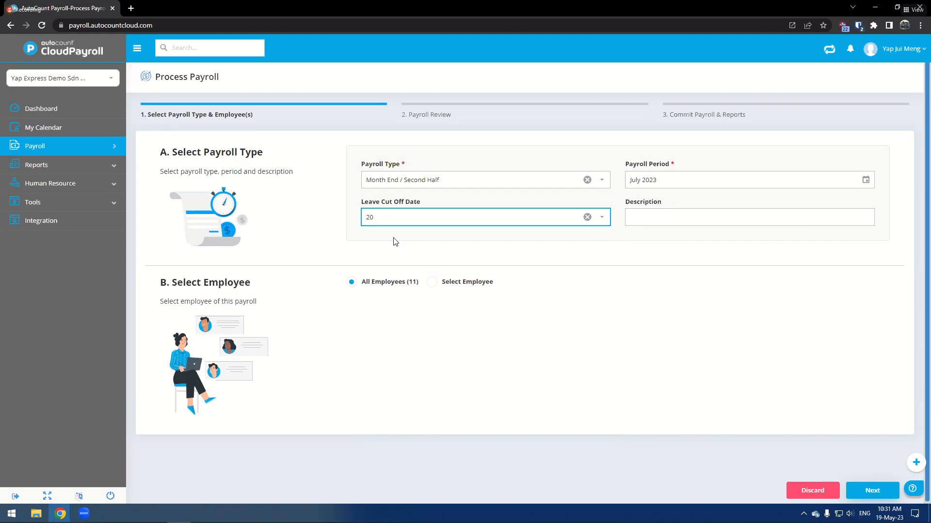
pyautogui.click(417, 223)
pyautogui.click(415, 452)
pyautogui.doubleClick(514, 224)
# - Compare All Employees with Select Employee, expanding the Default group, and discard the new payroll process
pyautogui.click(663, 216)
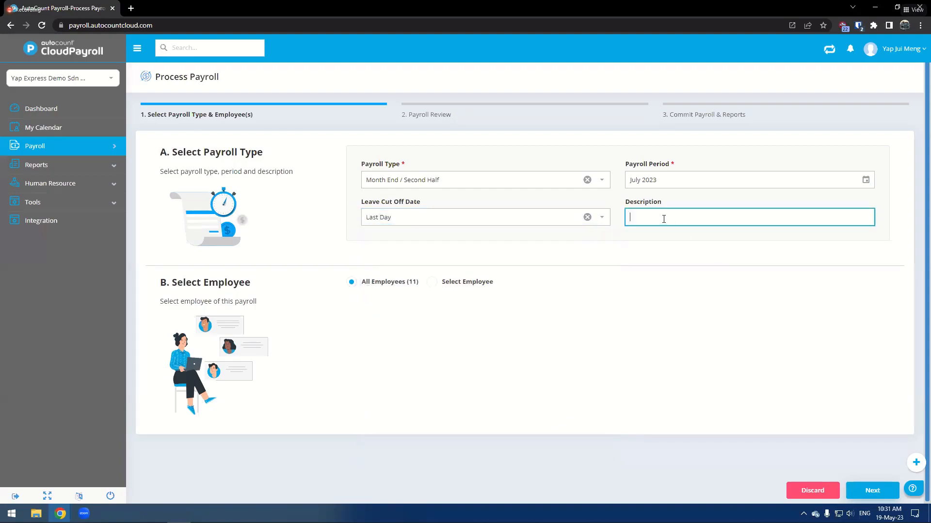
pyautogui.click(453, 289)
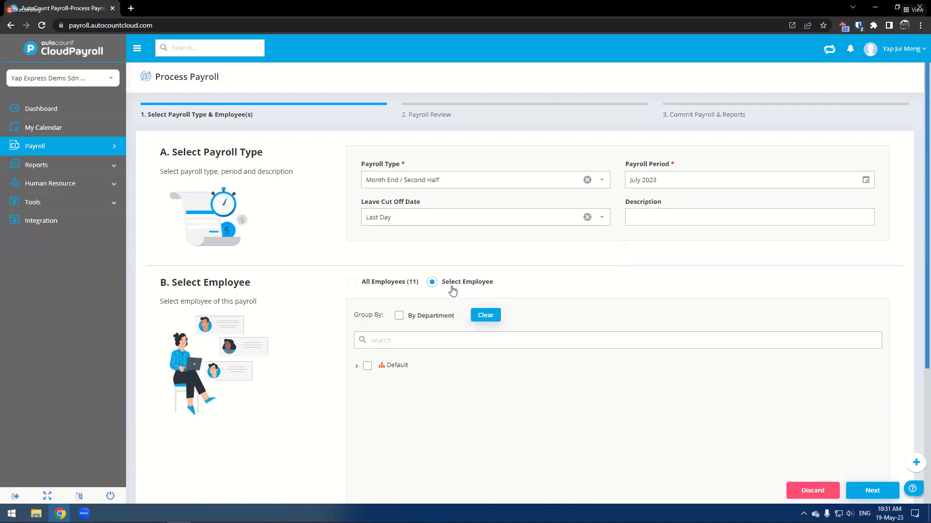
pyautogui.click(354, 283)
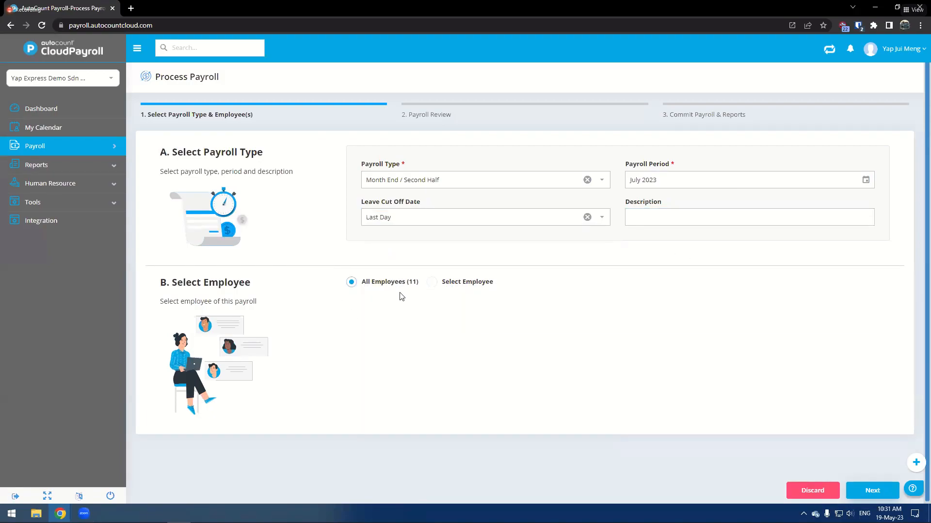
pyautogui.click(483, 288)
pyautogui.click(357, 367)
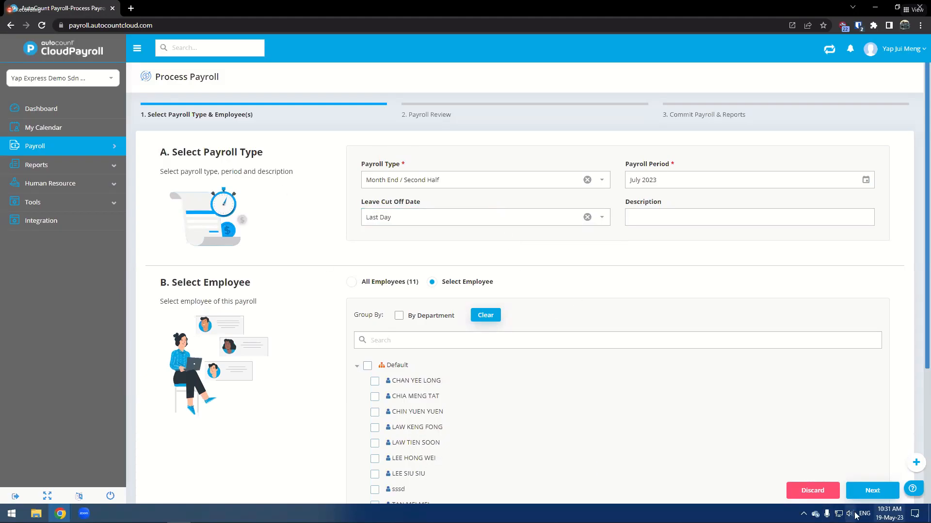
pyautogui.click(809, 495)
# - Open the committed June 2023 Month End payroll and uncommit all employees
pyautogui.click(184, 250)
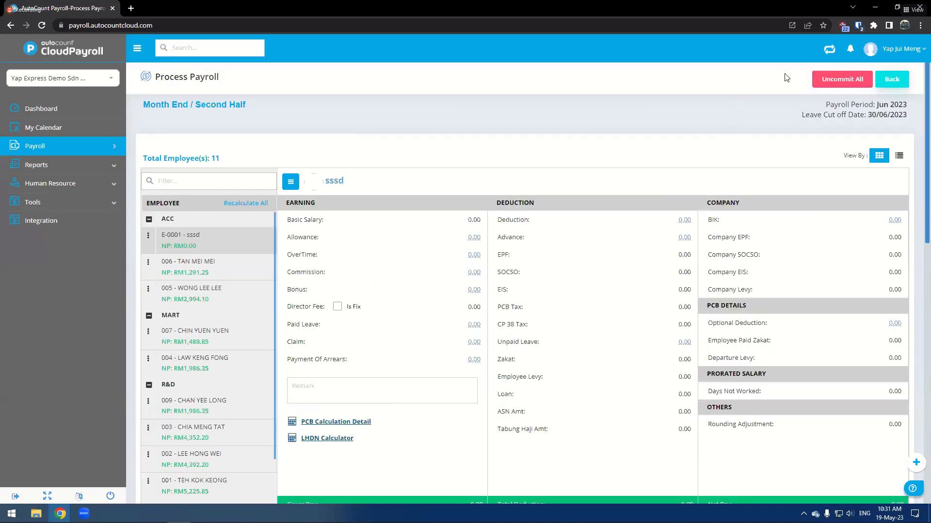
pyautogui.click(833, 78)
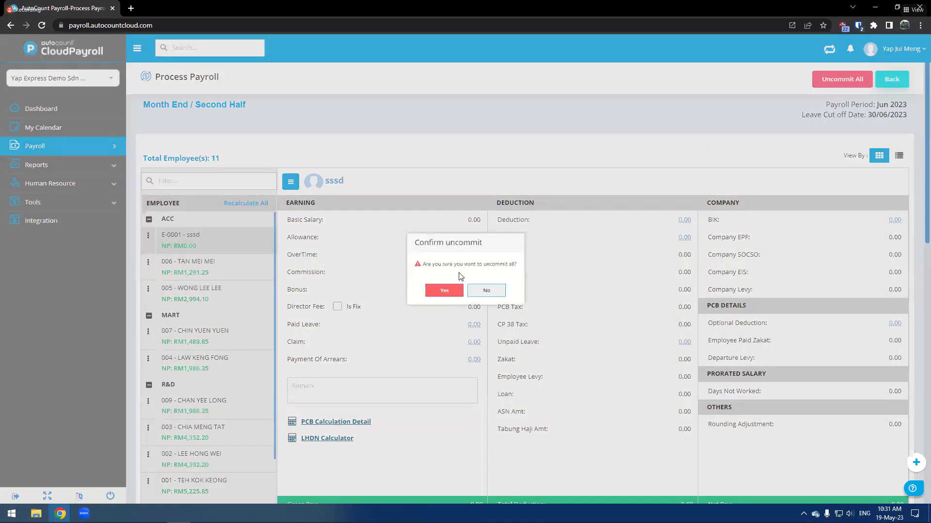
pyautogui.click(440, 292)
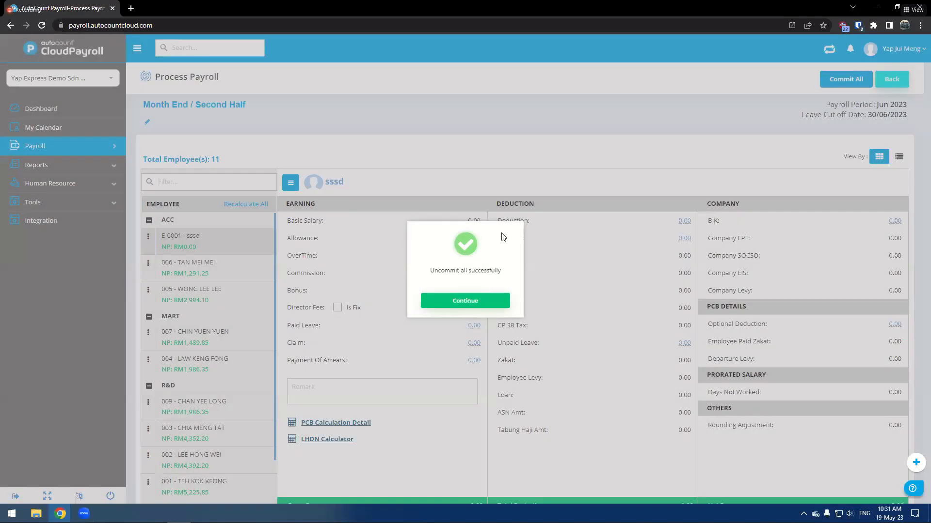
# - Browse the payroll's employee list and earnings, deduction and company breakdown
pyautogui.scroll(-4, 563, 323)
pyautogui.scroll(3, 566, 319)
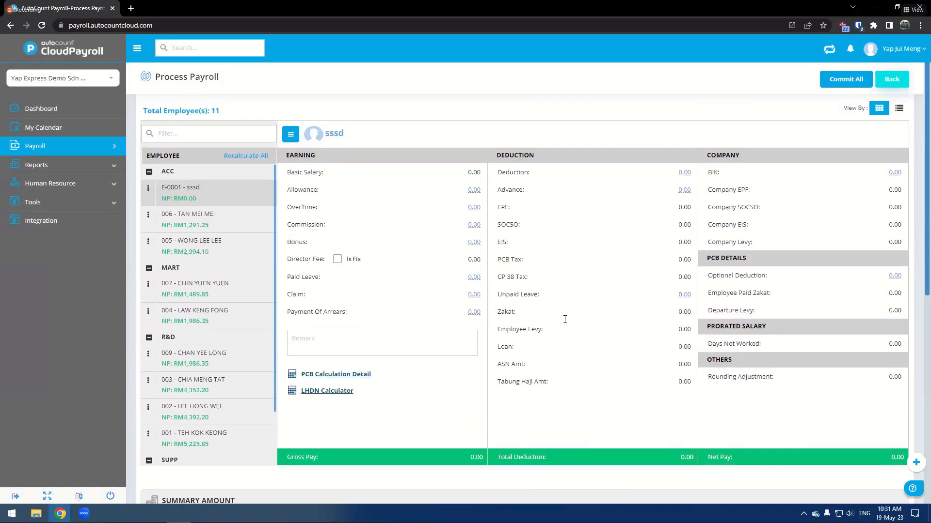
pyautogui.scroll(-1, 214, 299)
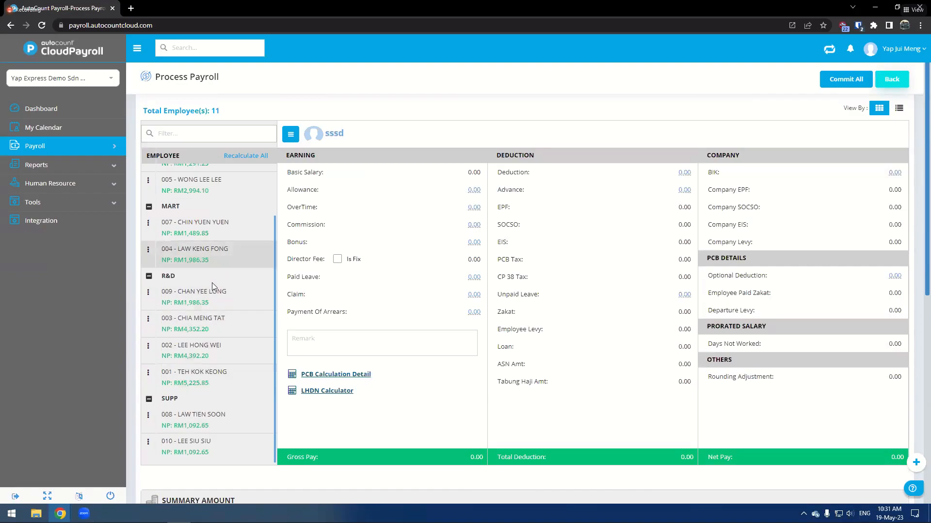
pyautogui.scroll(1, 215, 306)
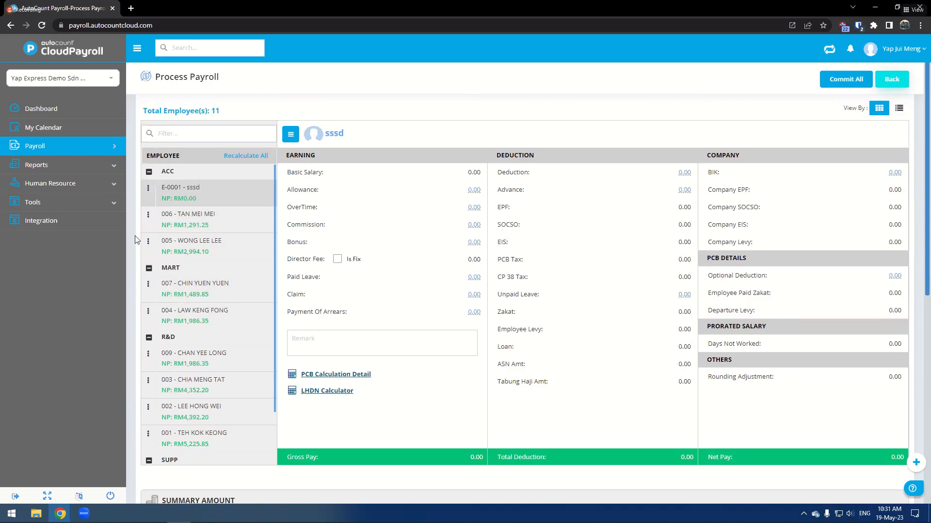
pyautogui.scroll(-1, 219, 297)
pyautogui.scroll(-1, 220, 297)
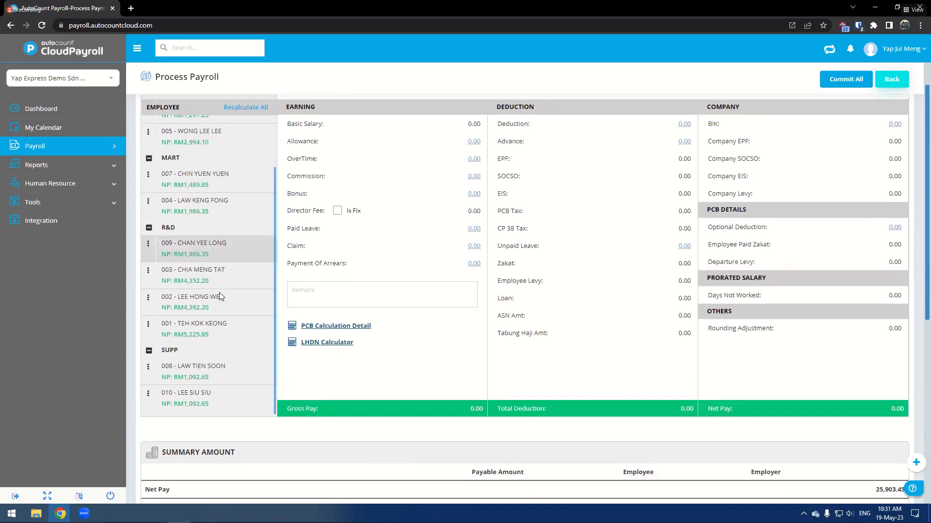
pyautogui.scroll(1, 223, 312)
pyautogui.scroll(1, 220, 233)
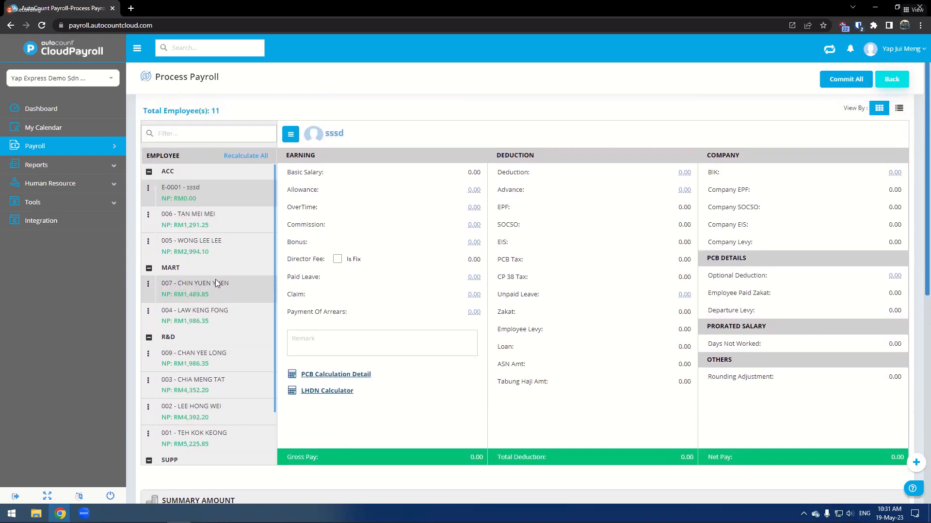
pyautogui.click(228, 248)
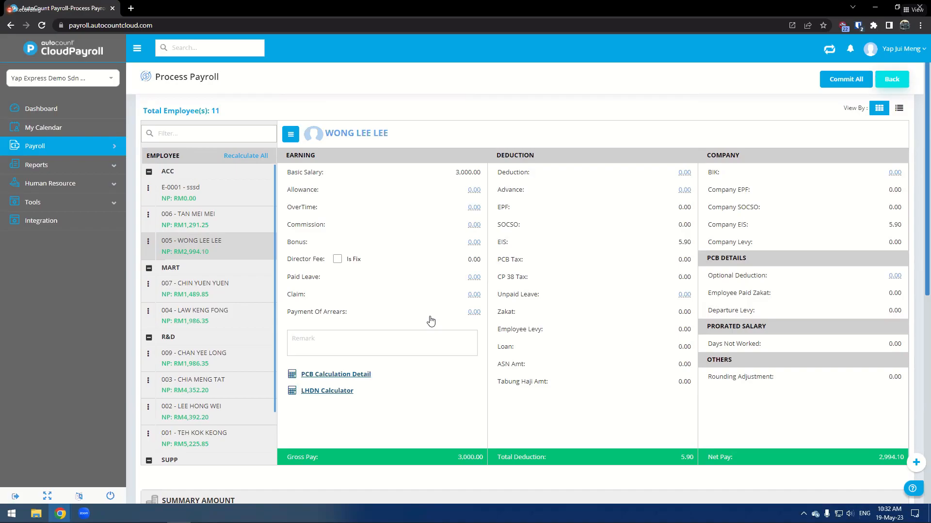
pyautogui.click(474, 190)
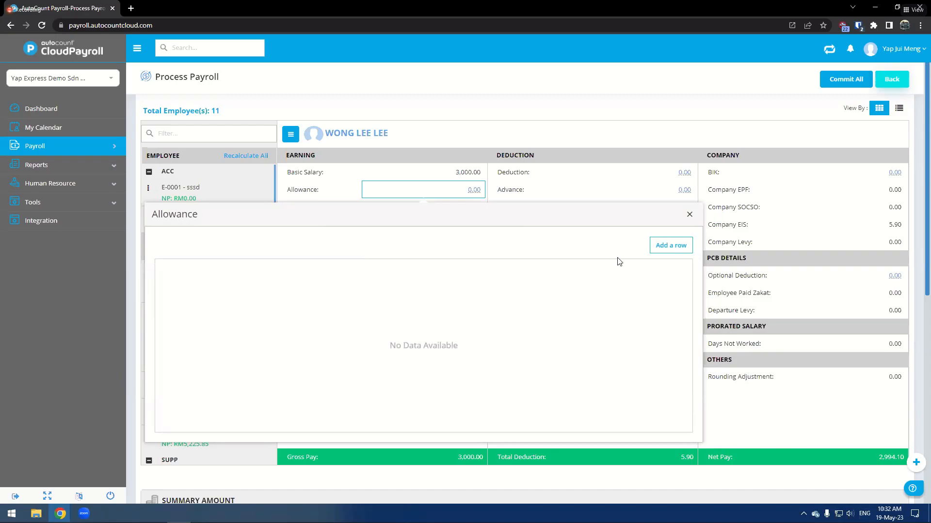
pyautogui.click(661, 248)
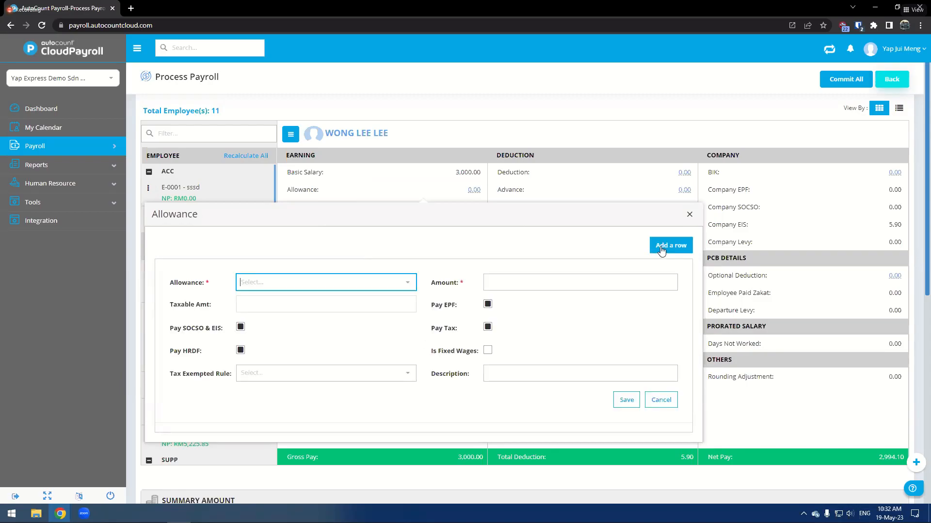
pyautogui.click(389, 286)
pyautogui.click(320, 298)
pyautogui.click(536, 283)
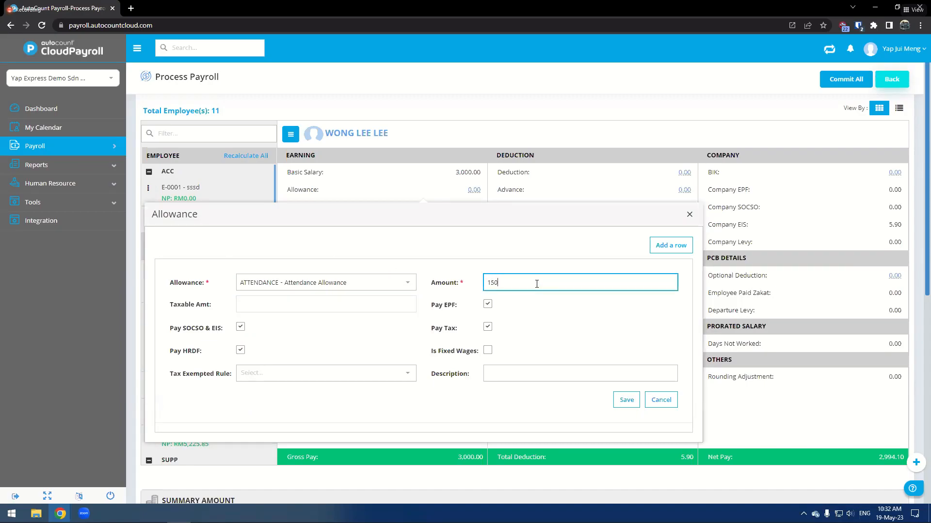
pyautogui.click(418, 305)
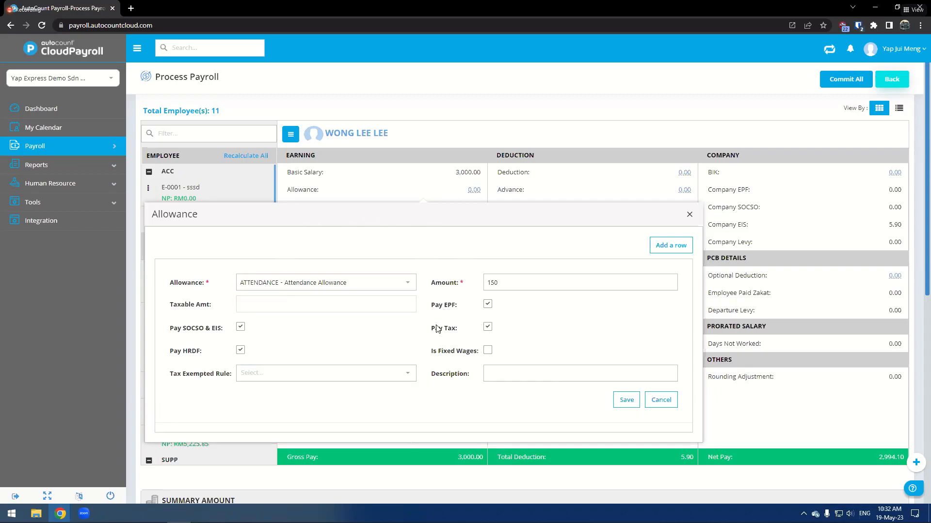
pyautogui.click(625, 401)
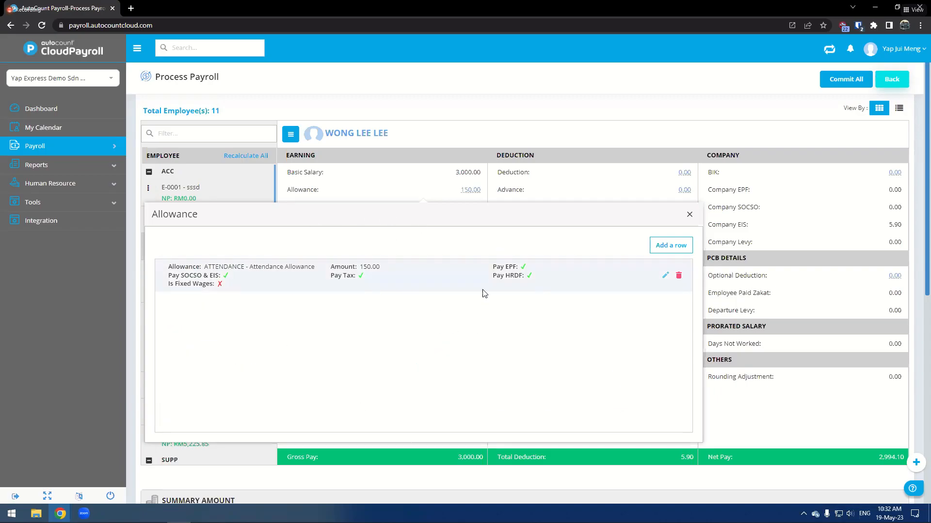
pyautogui.click(689, 214)
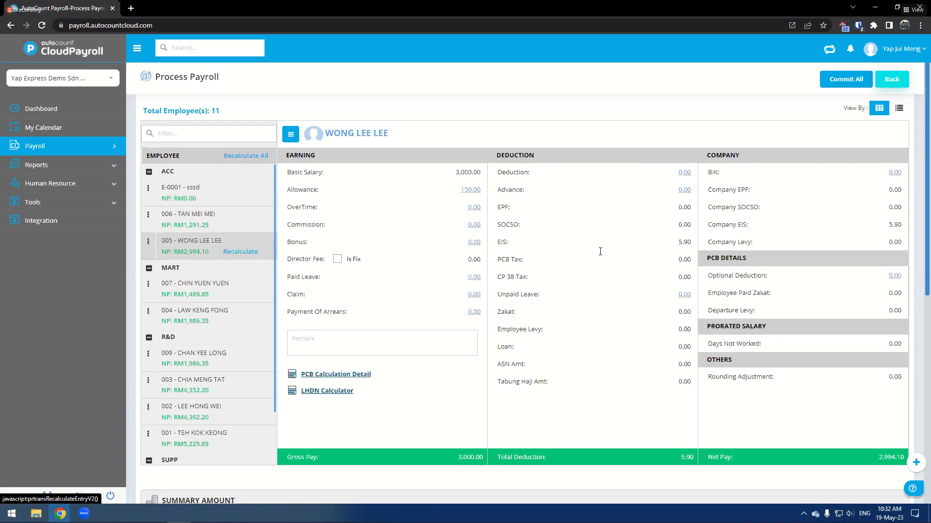
pyautogui.click(247, 252)
pyautogui.click(446, 296)
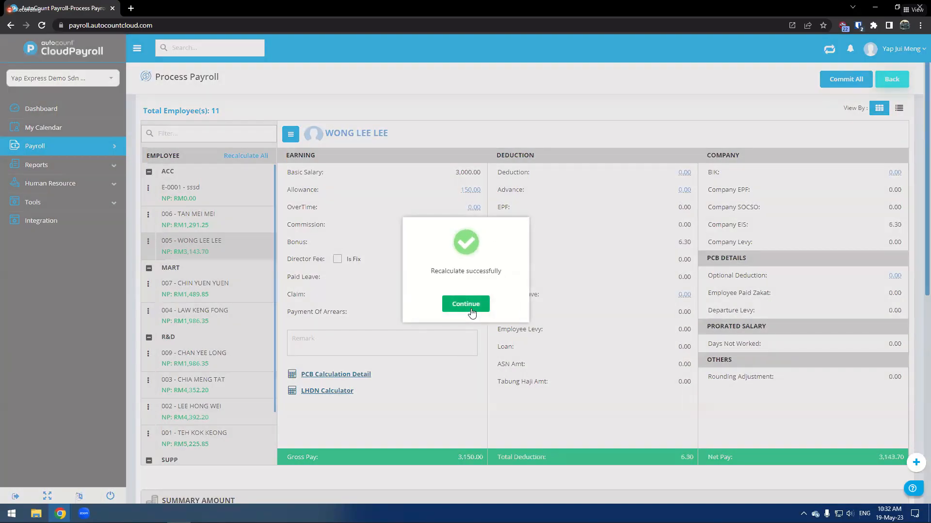
pyautogui.click(470, 310)
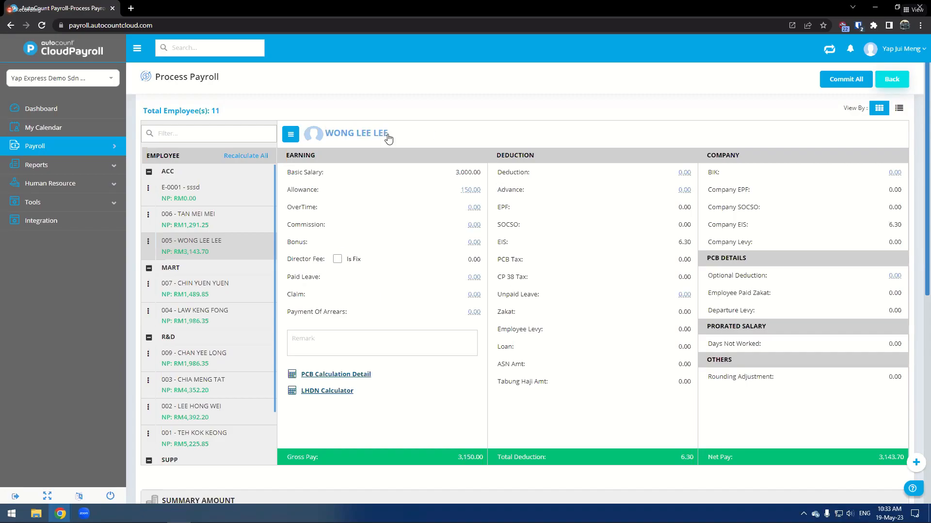
pyautogui.click(474, 277)
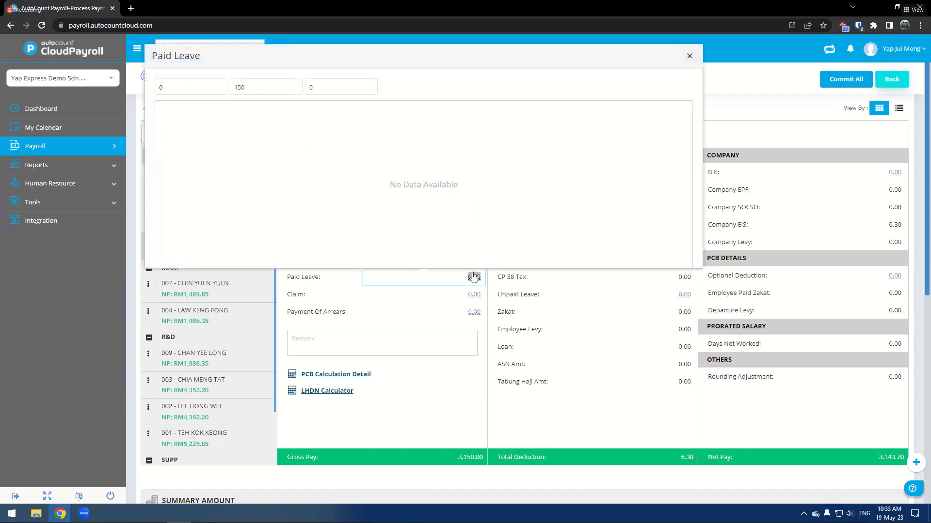
pyautogui.click(688, 61)
pyautogui.click(473, 208)
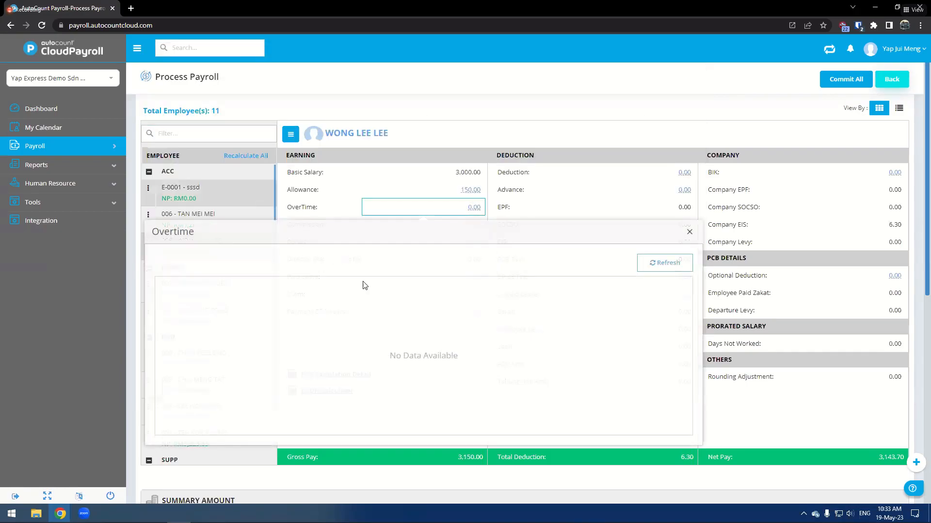
pyautogui.click(688, 232)
pyautogui.click(468, 190)
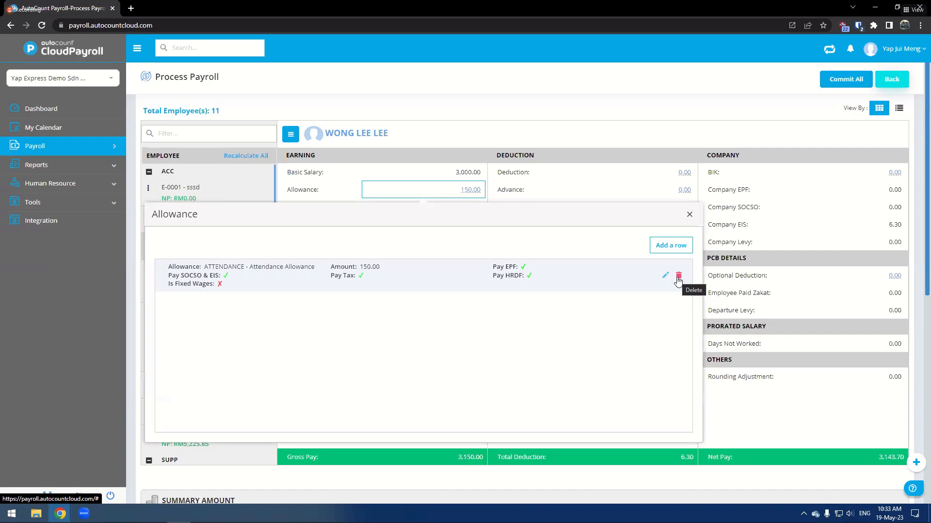
pyautogui.click(689, 214)
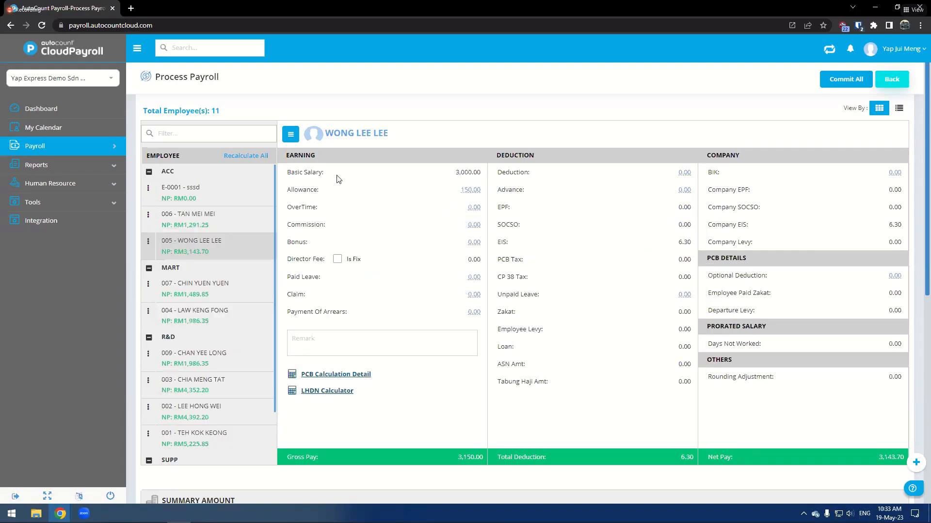
# - Expand the Leave, SOCSO, Payroll and Payslip report sections in the payroll's summary files
pyautogui.scroll(-1, 212, 322)
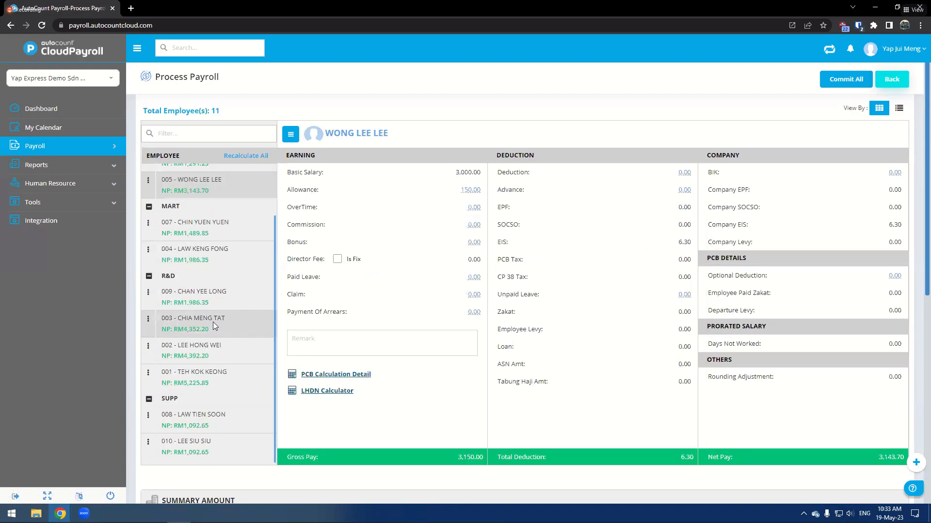
pyautogui.scroll(-7, 402, 315)
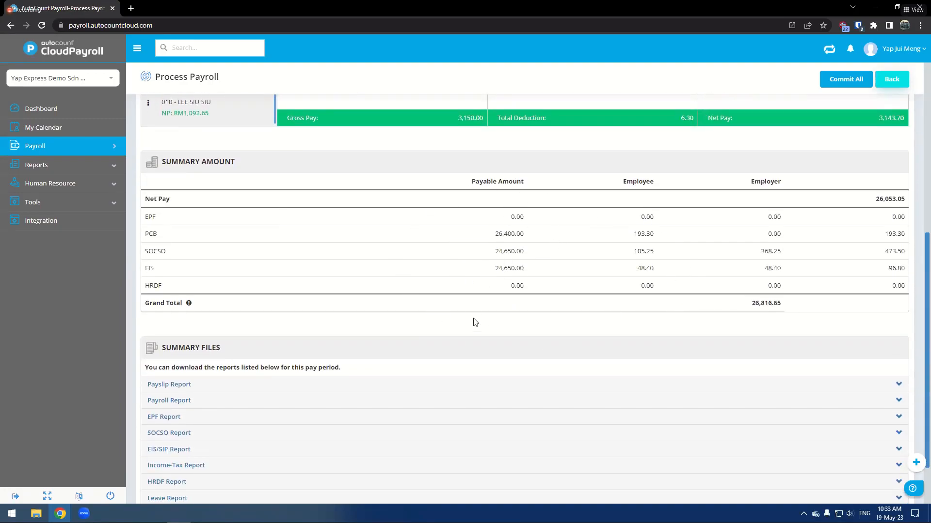
pyautogui.scroll(-1, 630, 282)
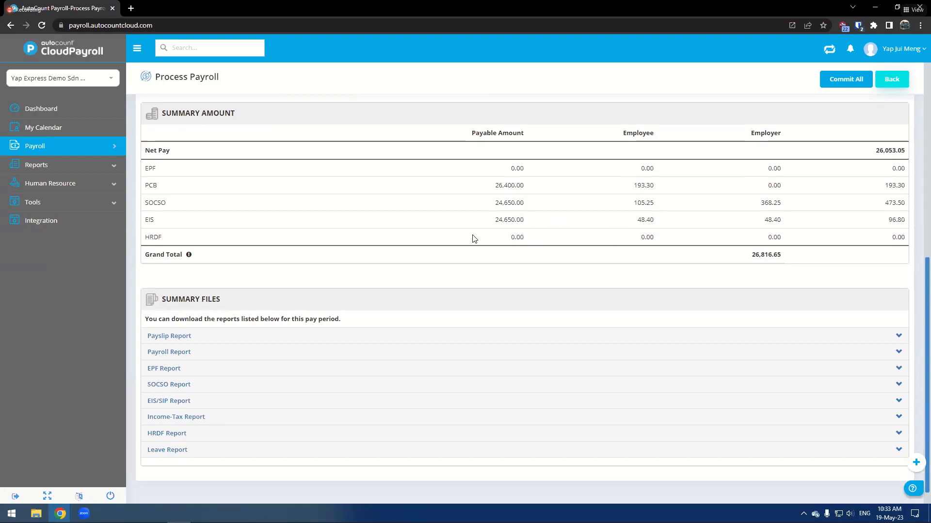
pyautogui.click(272, 449)
pyautogui.click(273, 386)
pyautogui.click(286, 353)
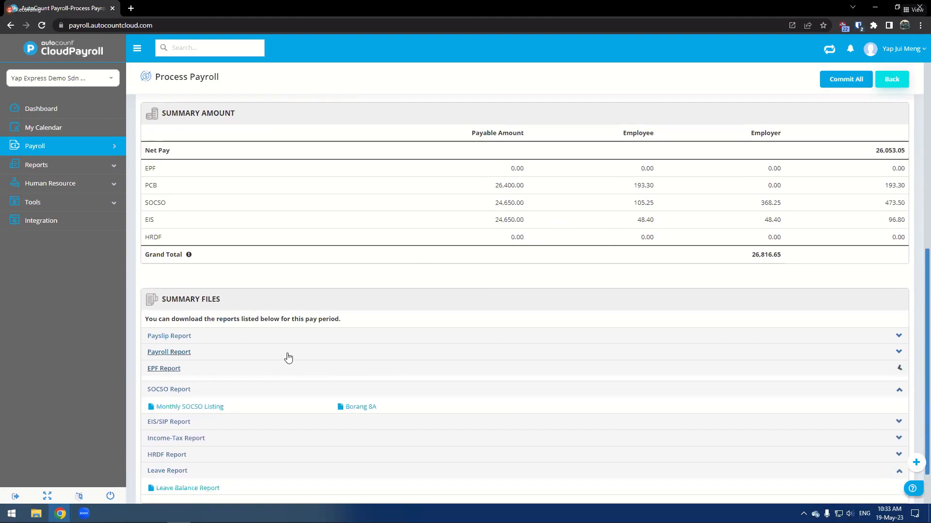
pyautogui.click(300, 340)
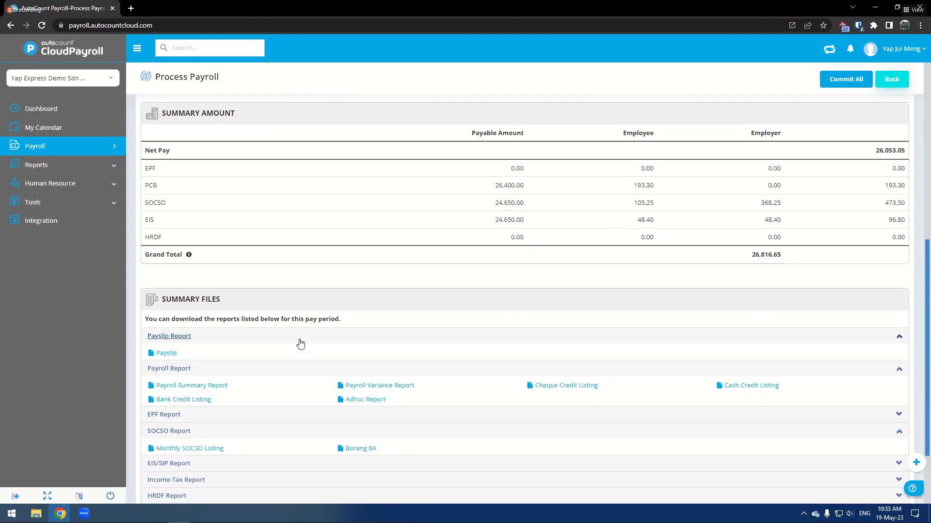
# - Open the Payroll Summary Report, view it at page width, and close its tab
pyautogui.click(178, 386)
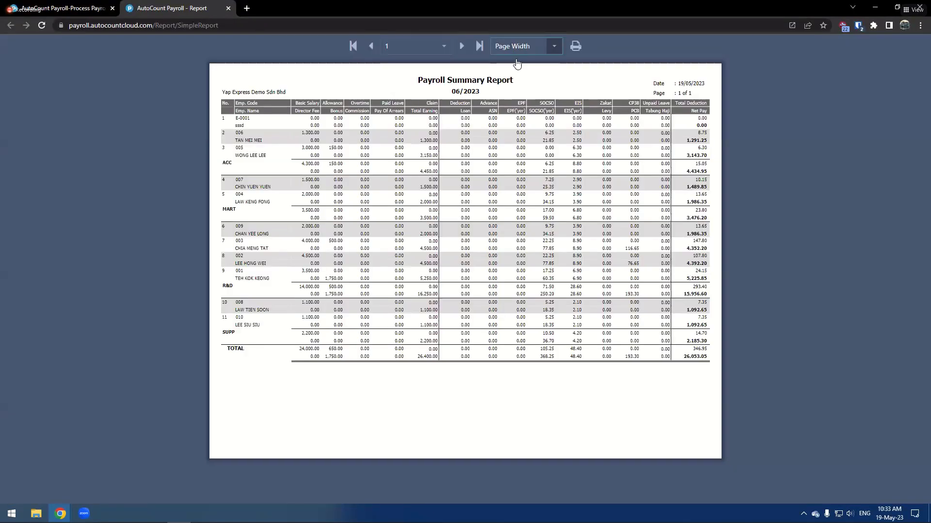
pyautogui.click(518, 50)
pyautogui.click(520, 79)
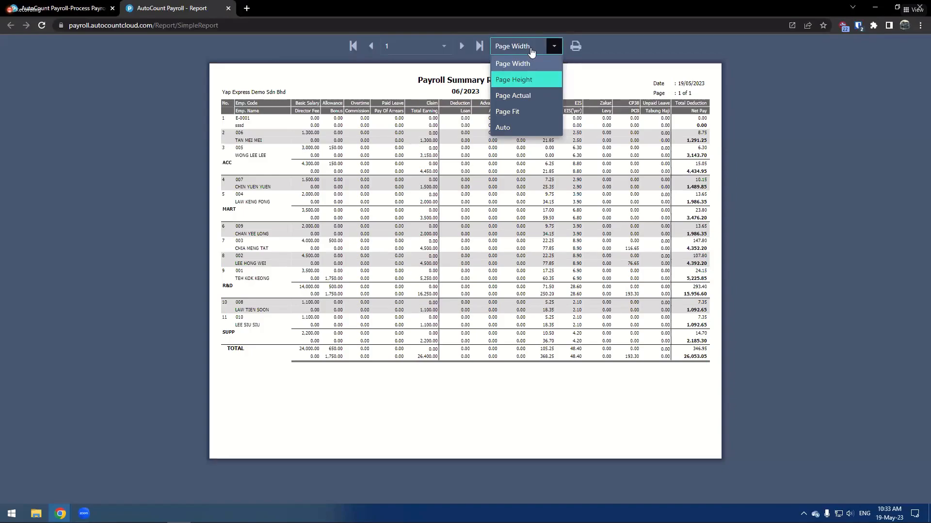
pyautogui.click(528, 50)
pyautogui.click(521, 65)
pyautogui.scroll(-5, 493, 227)
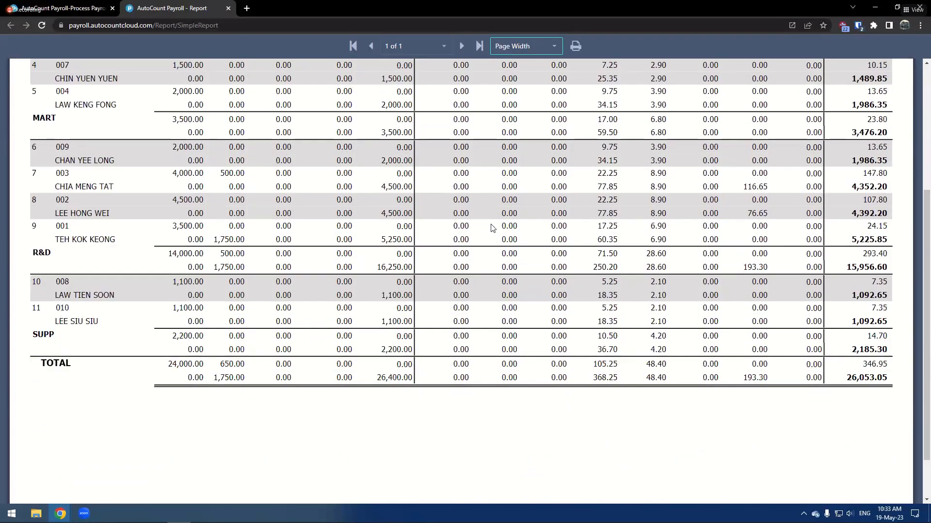
pyautogui.click(229, 8)
# - Commit all employees of the payroll
pyautogui.scroll(2, 634, 270)
pyautogui.scroll(4, 664, 338)
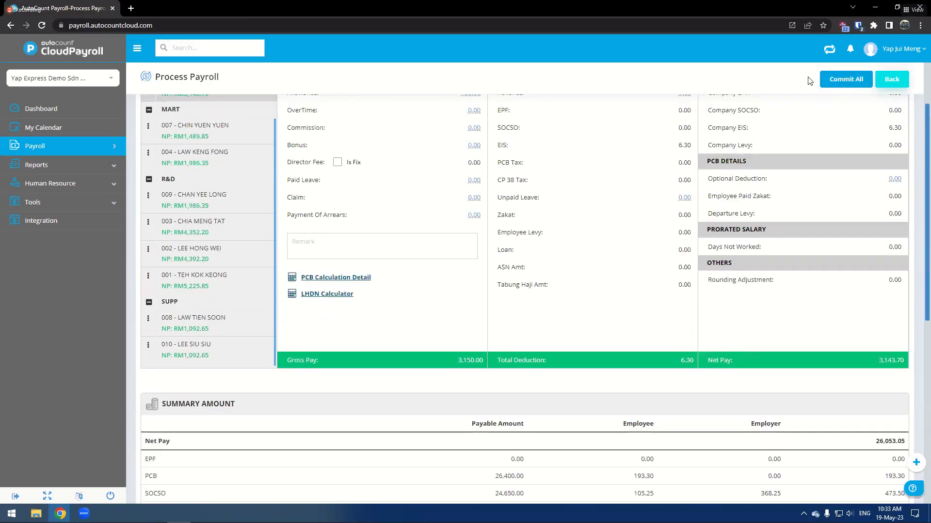
pyautogui.scroll(-7, 769, 205)
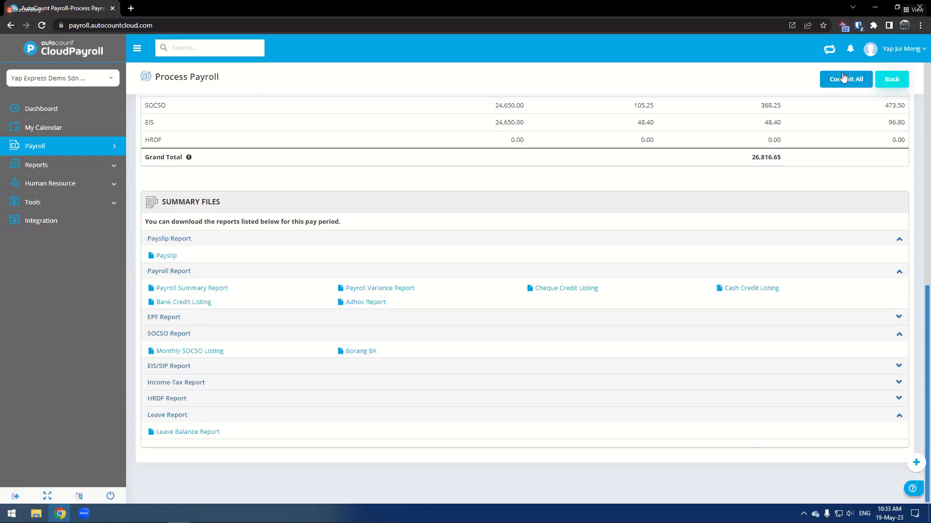
pyautogui.click(844, 78)
pyautogui.moveTo(327, 266); pyautogui.dragTo(555, 274)
pyautogui.click(438, 308)
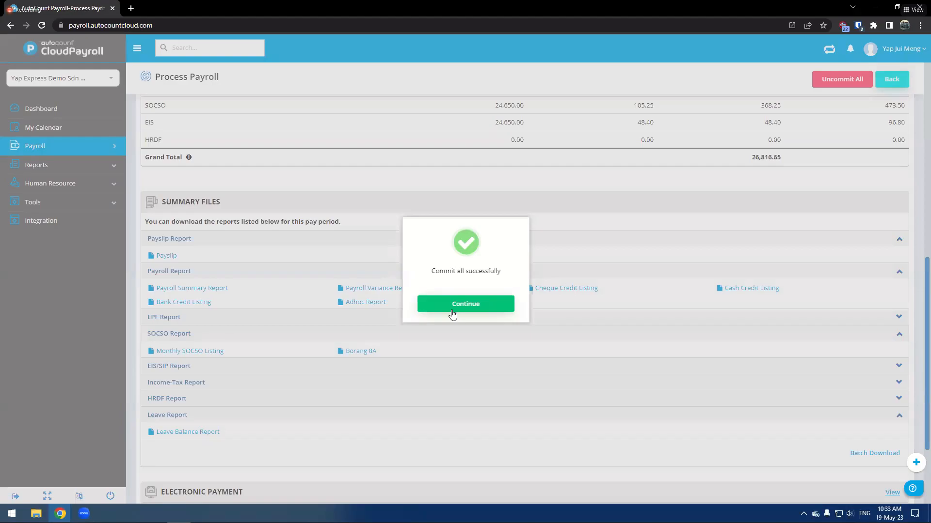
pyautogui.click(453, 313)
# - Uncommit all employees of the payroll
pyautogui.scroll(-3, 426, 339)
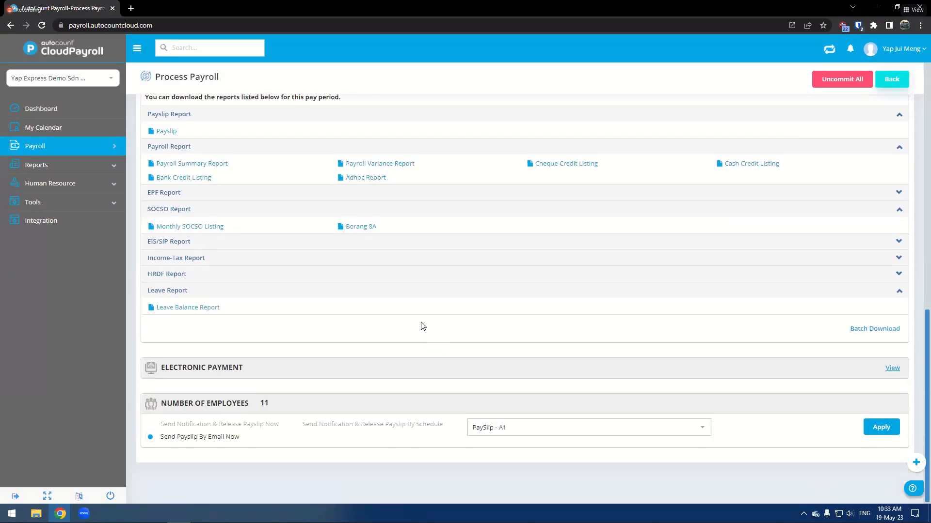
pyautogui.scroll(6, 499, 394)
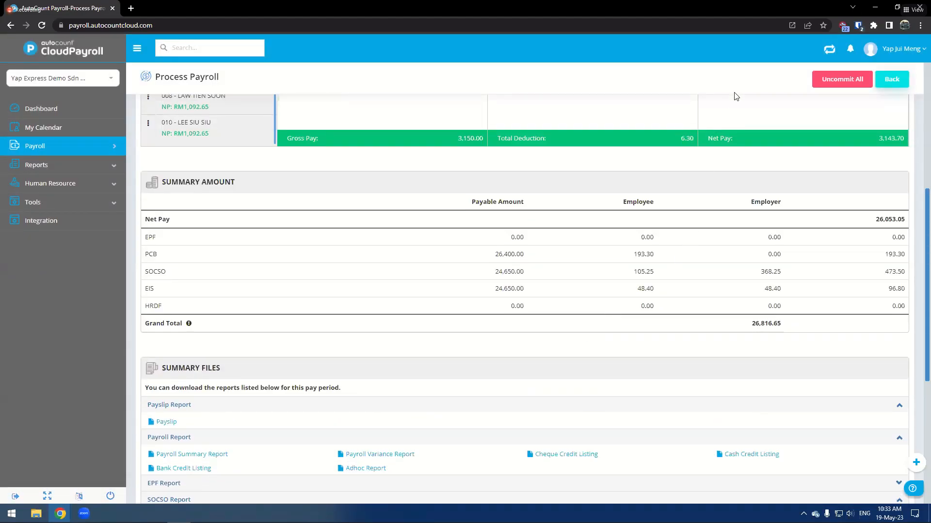
pyautogui.click(841, 80)
pyautogui.click(438, 290)
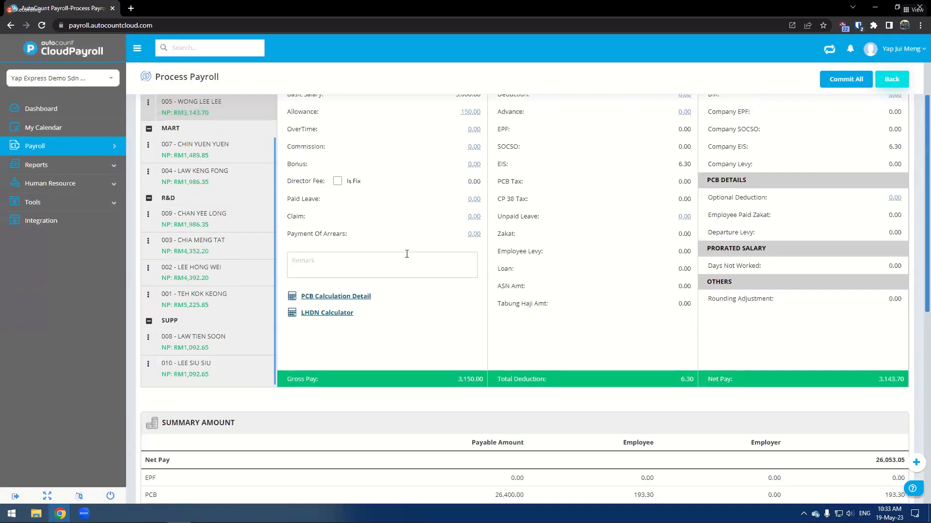
# - Commit all employees of the payroll again
pyautogui.click(846, 79)
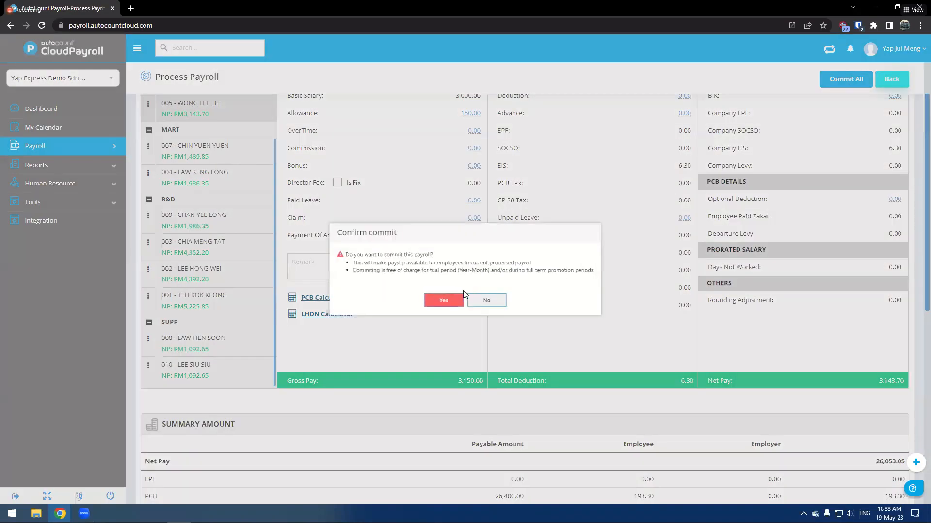
pyautogui.click(455, 301)
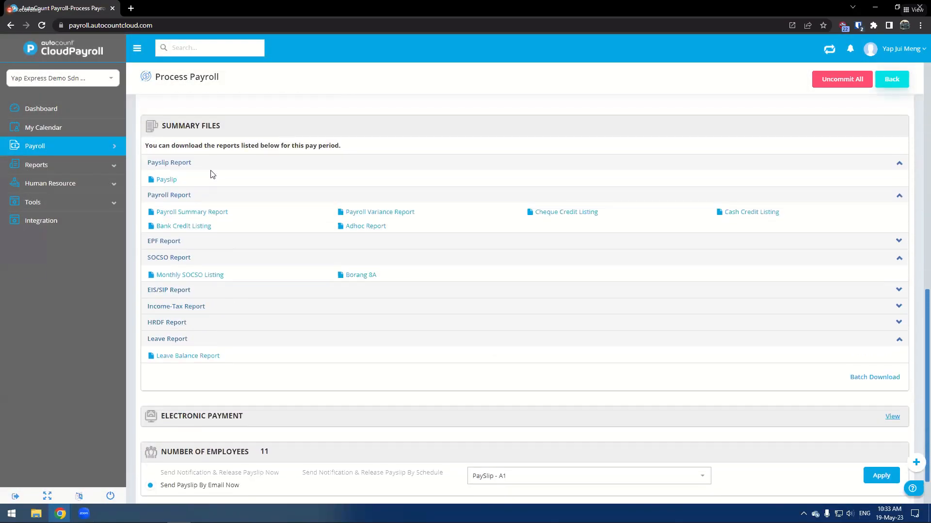
pyautogui.click(213, 164)
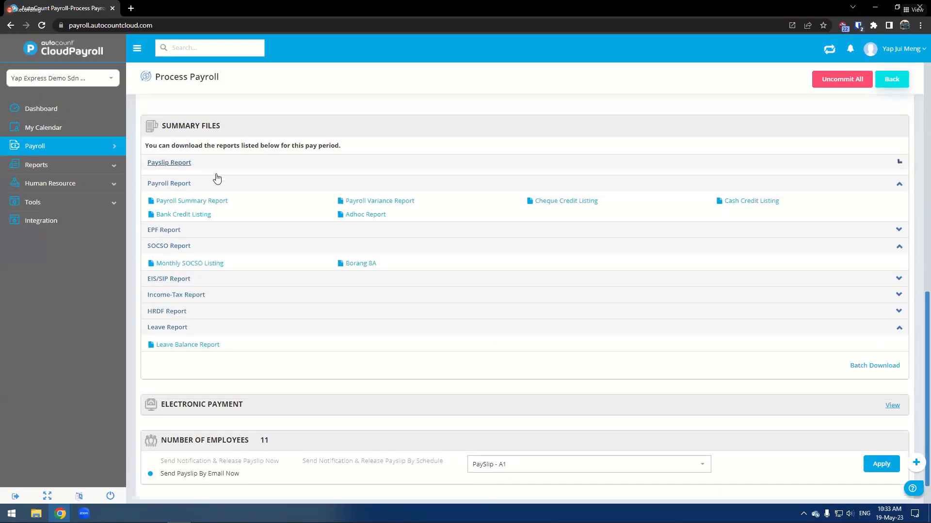
# - Collapse the Payslip and Payroll report sections
pyautogui.click(245, 179)
pyautogui.click(243, 221)
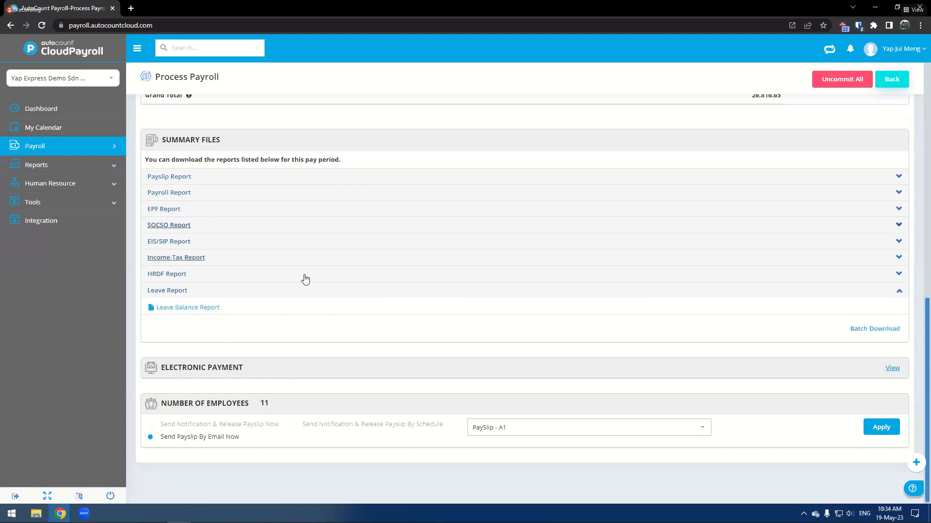
pyautogui.moveTo(389, 13); pyautogui.dragTo(254, 58)
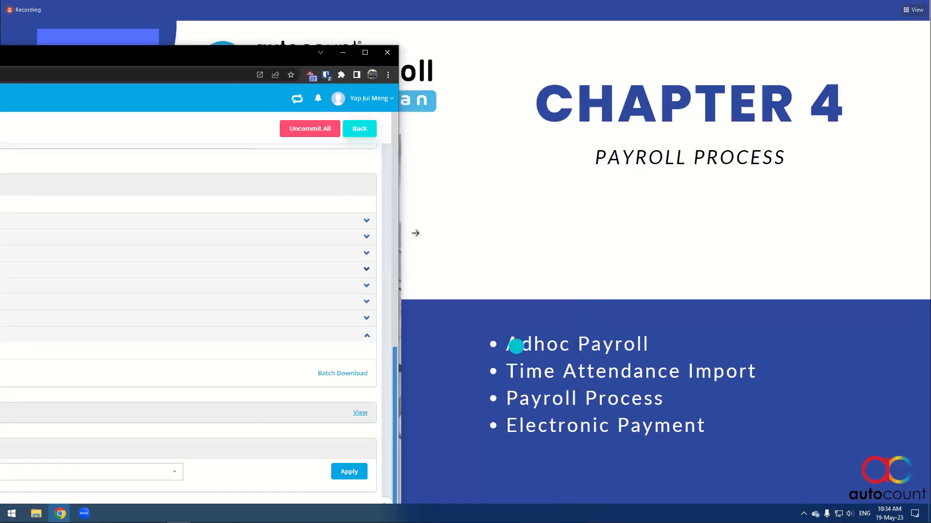
pyautogui.doubleClick(108, 60)
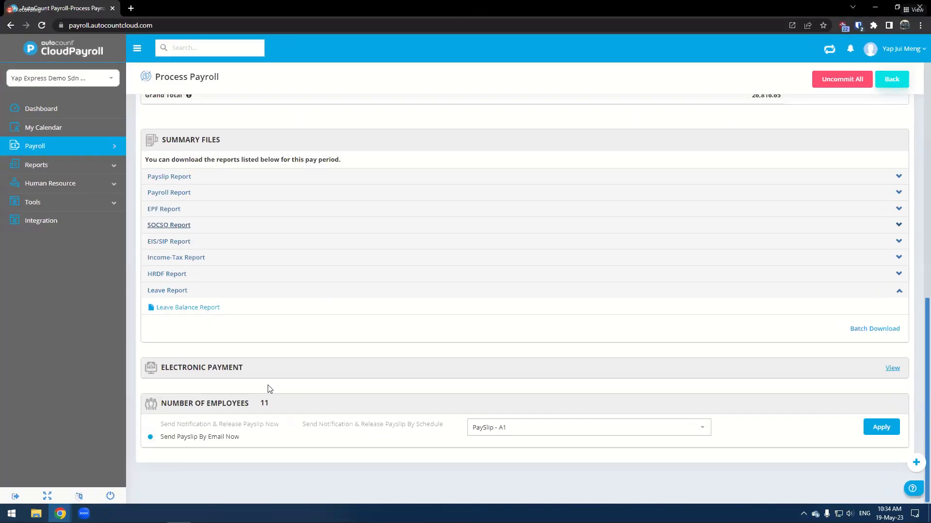
# - Open the Electronic Payment page for the June 2023 payroll
pyautogui.click(892, 369)
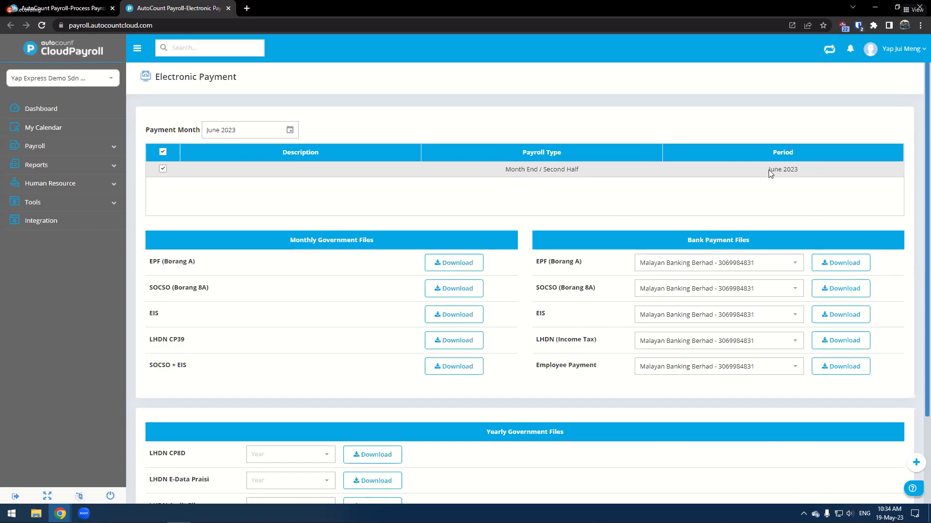
pyautogui.moveTo(537, 374); pyautogui.dragTo(597, 371)
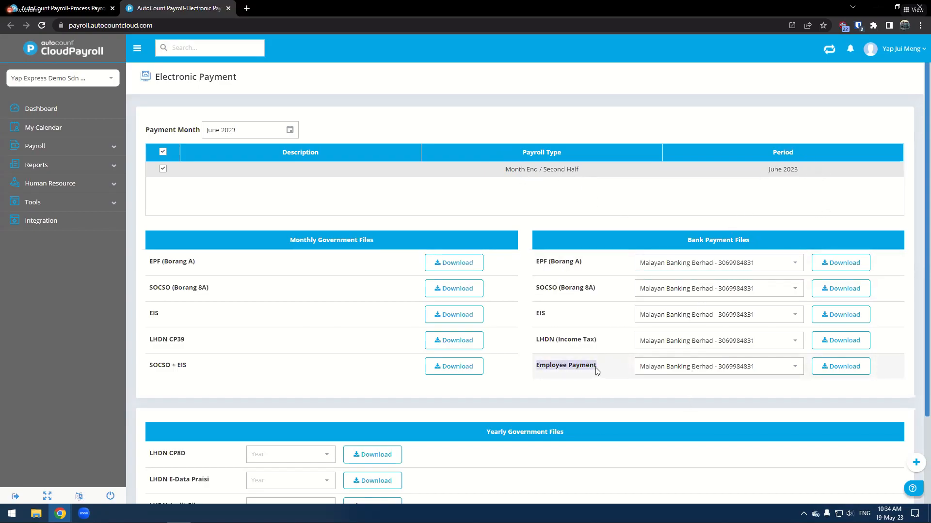
# - Download the Employee Payment bank file for Malayan Banking Berhad in Maybank2u Biz format
pyautogui.click(592, 382)
pyautogui.click(673, 367)
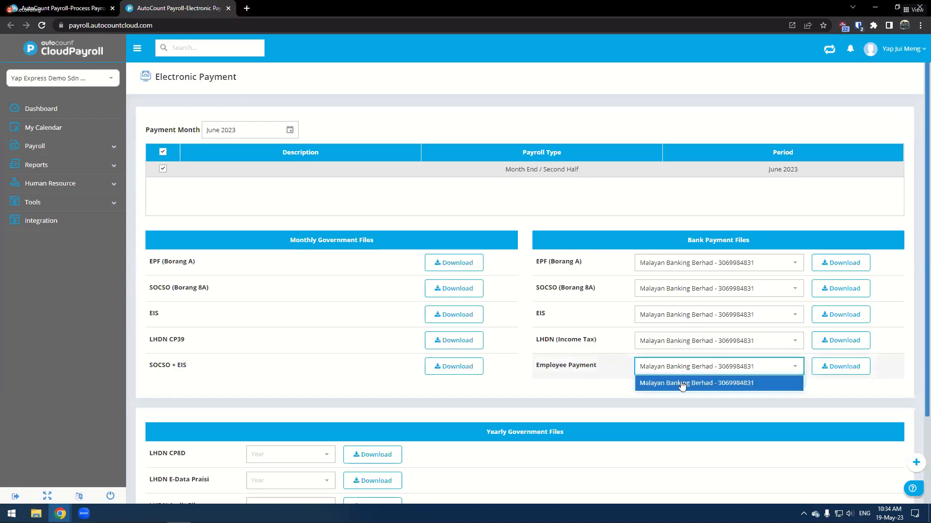
pyautogui.click(650, 382)
pyautogui.click(838, 368)
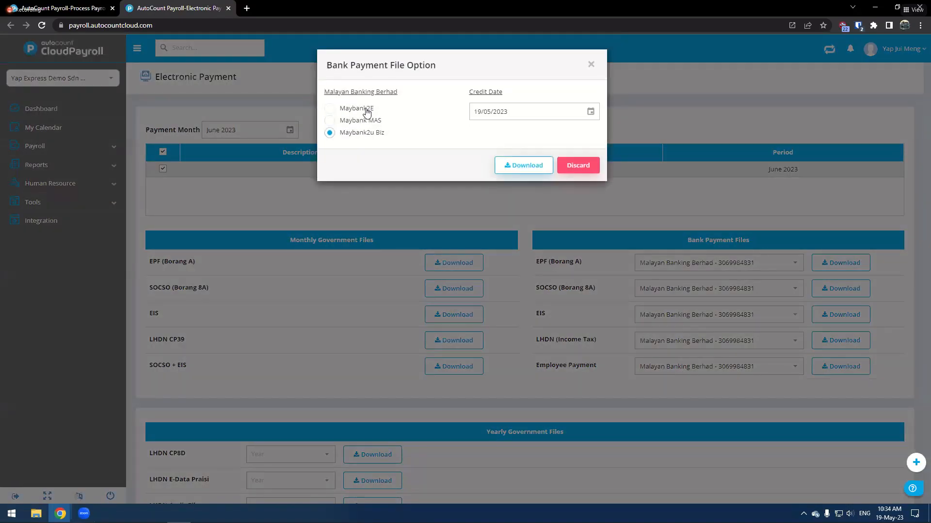
pyautogui.click(367, 112)
pyautogui.click(371, 122)
pyautogui.click(364, 134)
pyautogui.click(576, 166)
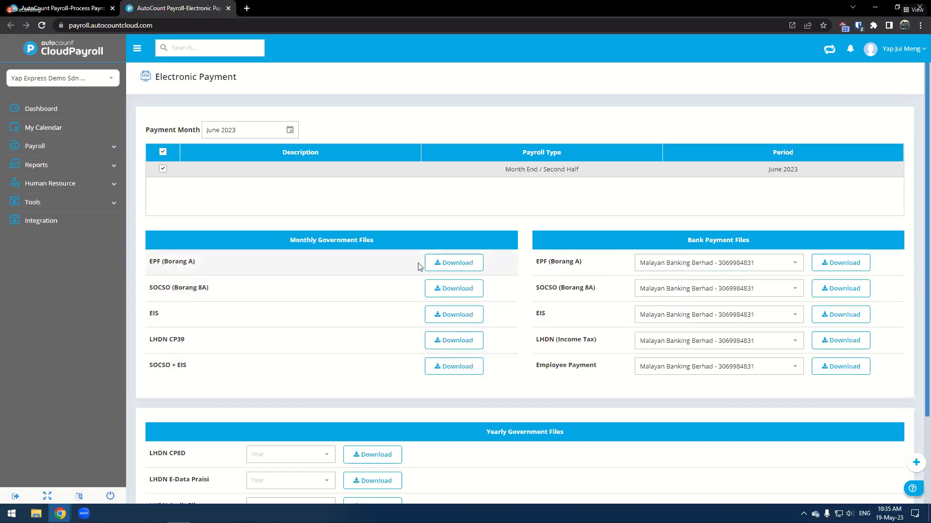
# - Download the monthly EPF (Borang A) government file and close the Electronic Payment tab
pyautogui.click(442, 262)
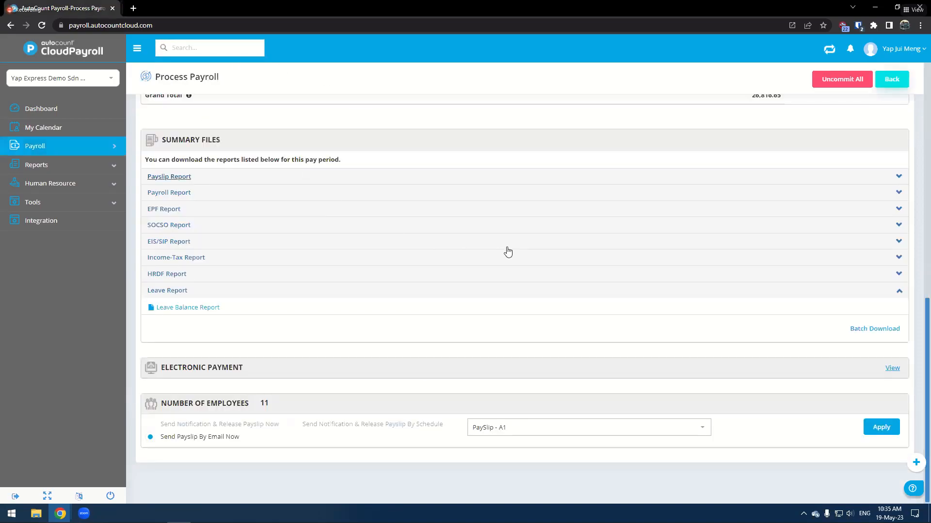
pyautogui.click(227, 8)
pyautogui.click(111, 155)
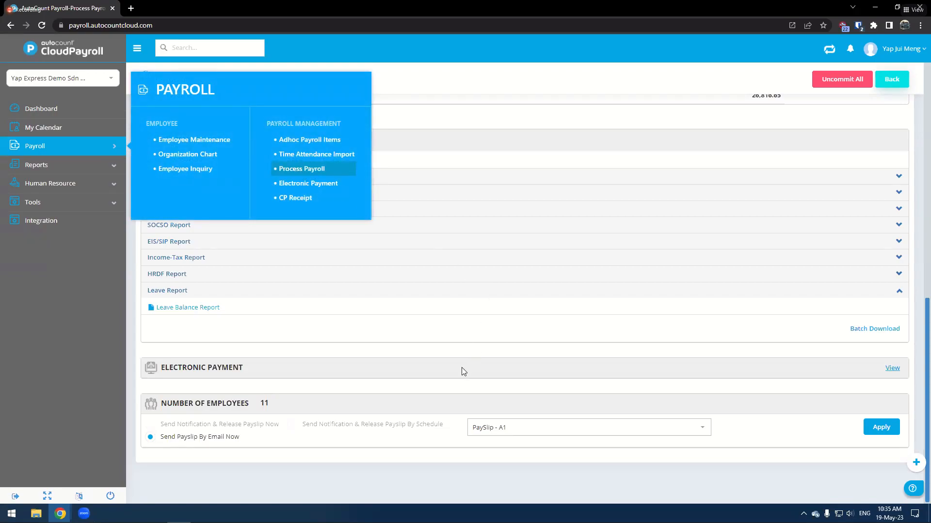
pyautogui.click(166, 337)
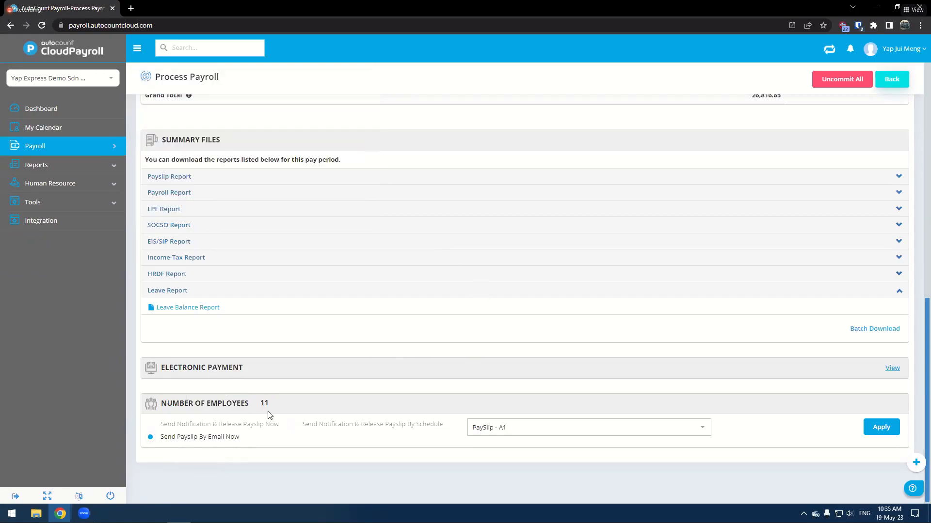
pyautogui.click(150, 437)
pyautogui.scroll(5, 587, 357)
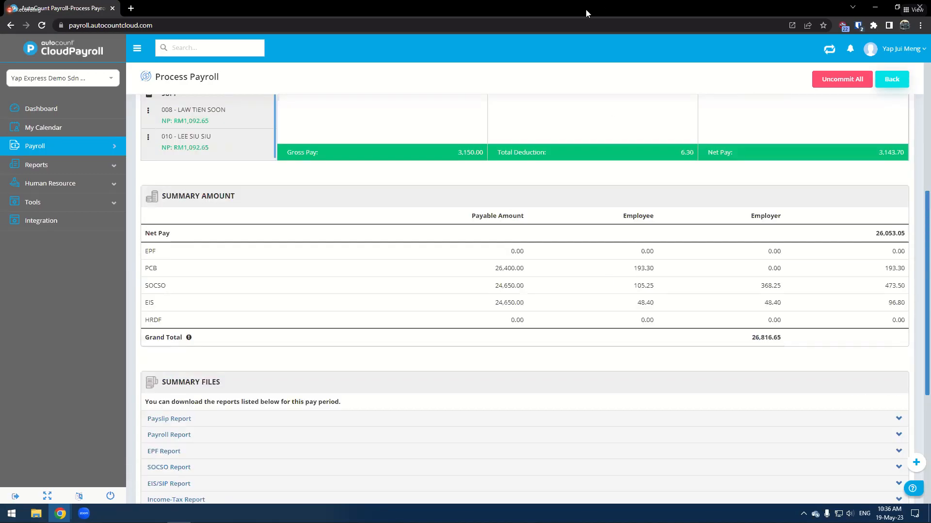
pyautogui.hotkey('alt', 'Tab')
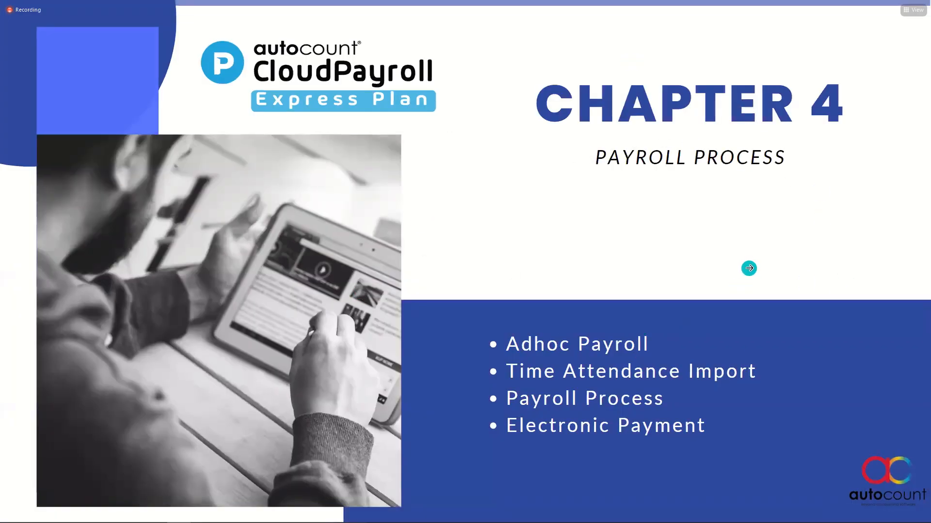
pyautogui.click(749, 268)
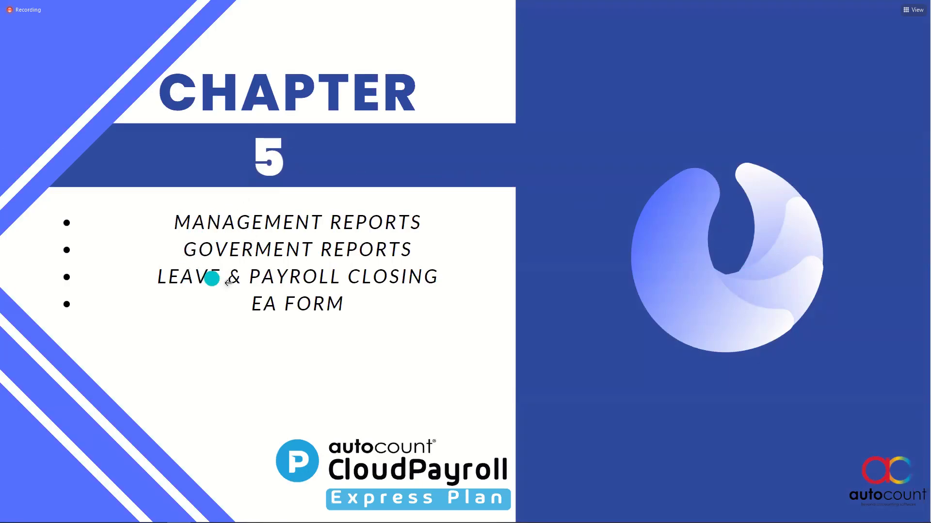
pyautogui.click(731, 290)
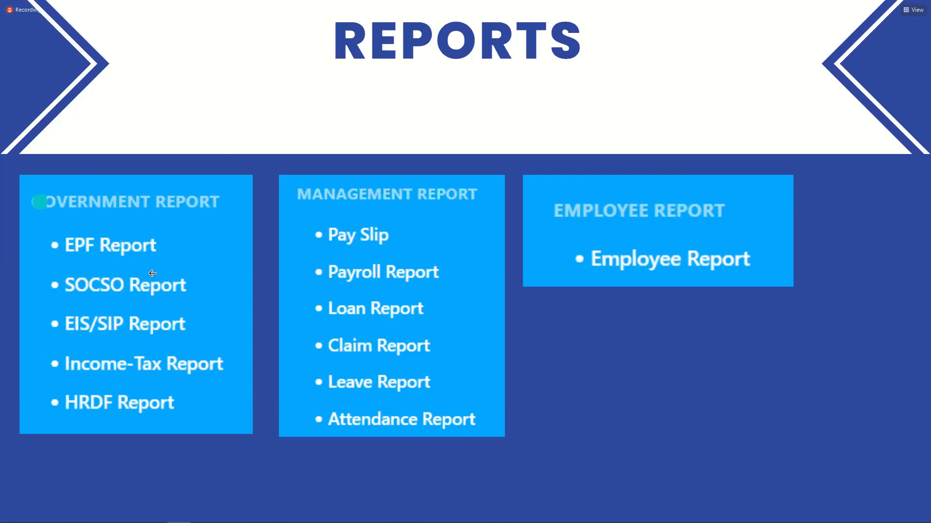
# - Open the Income-Tax Report and choose the CP39 report
pyautogui.hotkey('alt', 'Tab')
pyautogui.moveTo(84, 170)
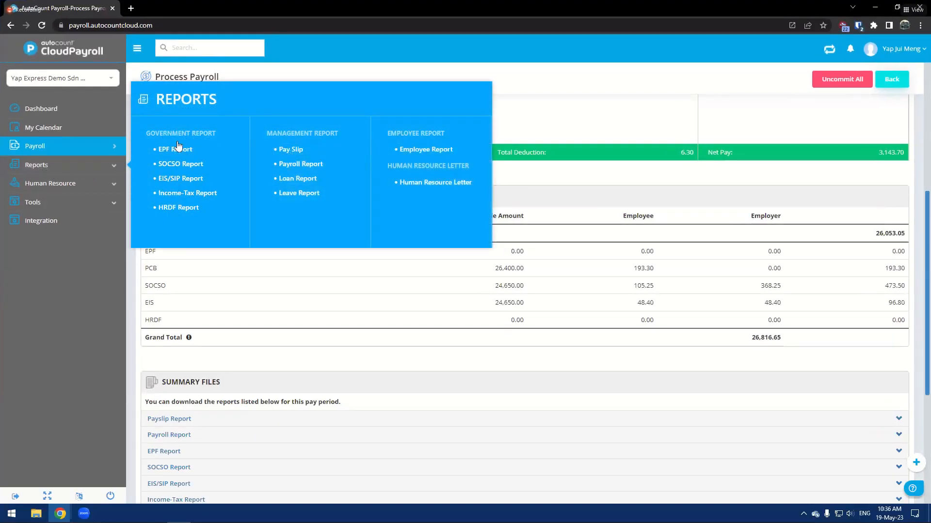
pyautogui.click(185, 193)
pyautogui.click(307, 129)
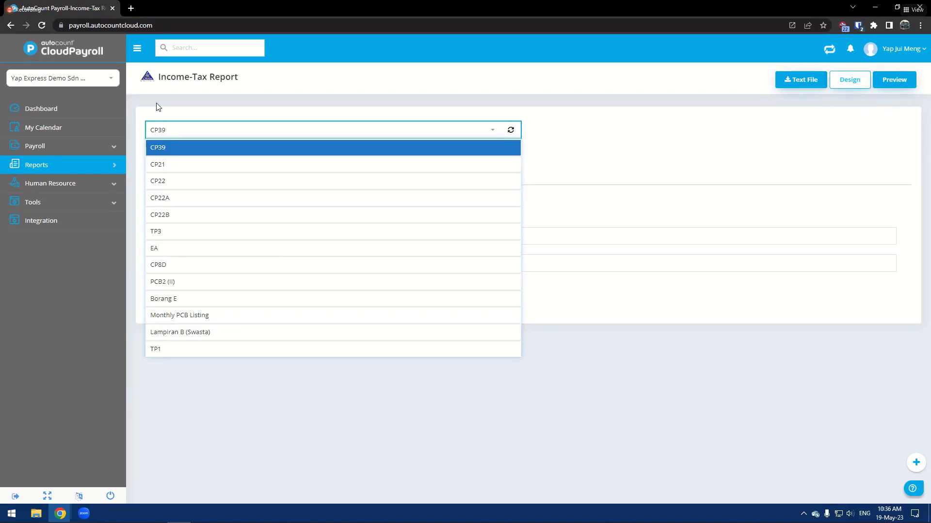
pyautogui.click(182, 151)
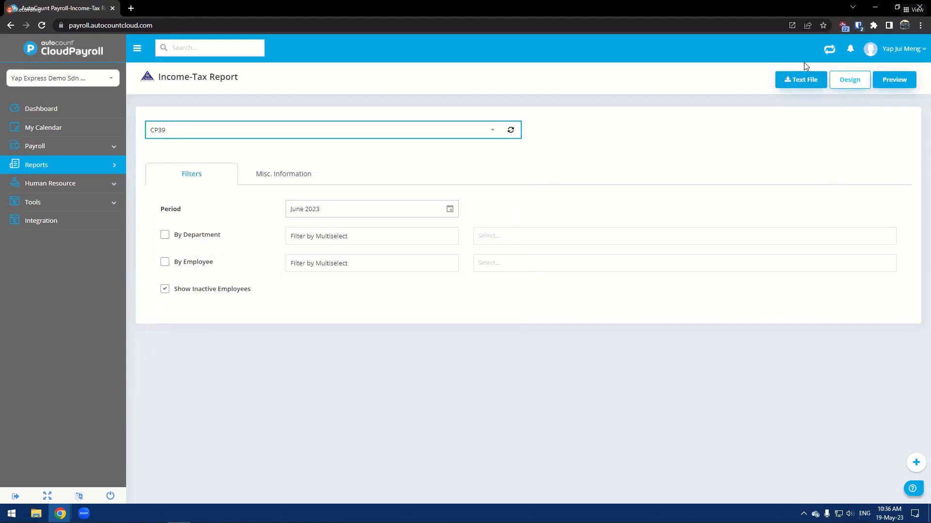
# - Switch the income-tax report type through CP22A to the EA form
pyautogui.click(408, 128)
pyautogui.click(205, 198)
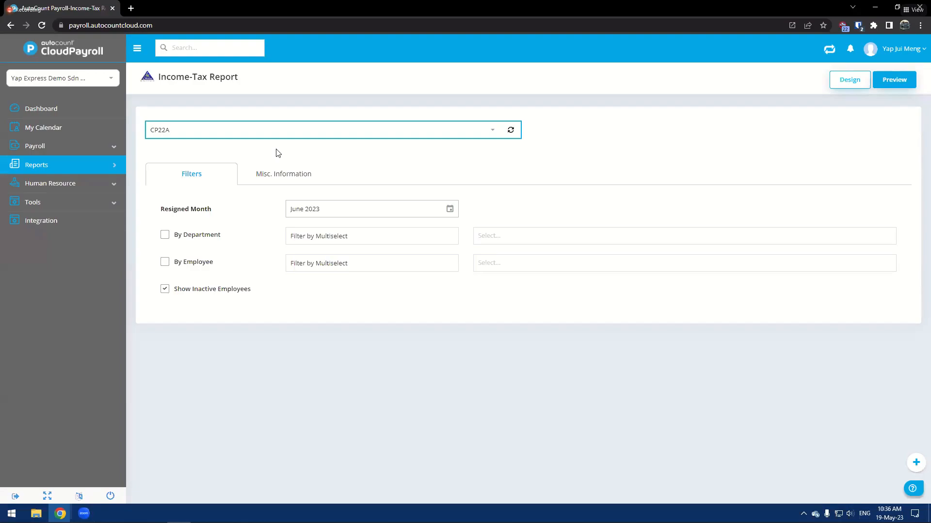
pyautogui.click(280, 137)
pyautogui.press('BackSpace')
pyautogui.click(245, 182)
pyautogui.click(260, 125)
pyautogui.click(183, 196)
pyautogui.click(272, 126)
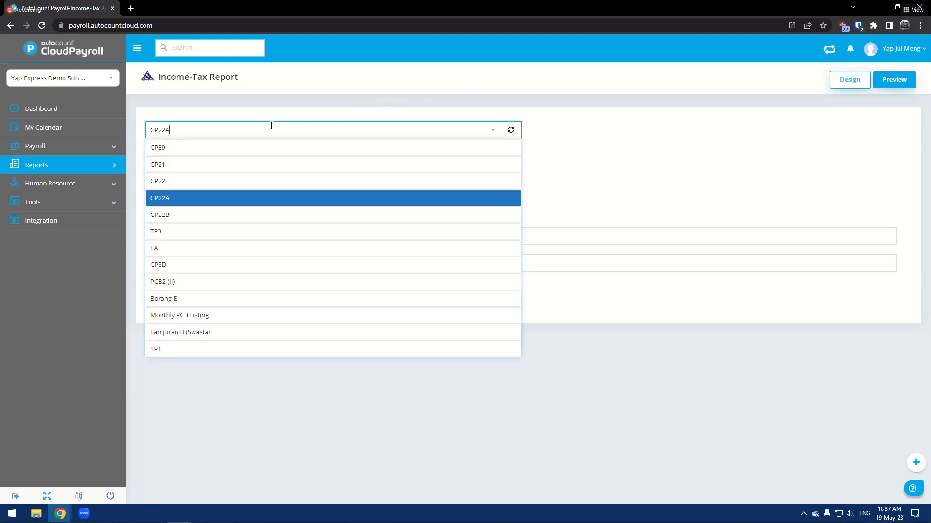
pyautogui.click(188, 249)
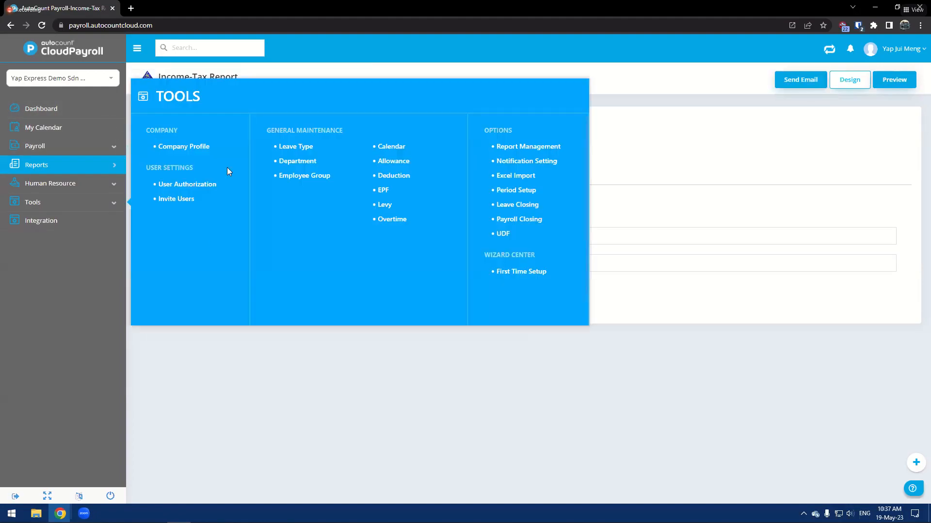
# - Open the Payroll Report and browse its list of available report types
pyautogui.moveTo(116, 168)
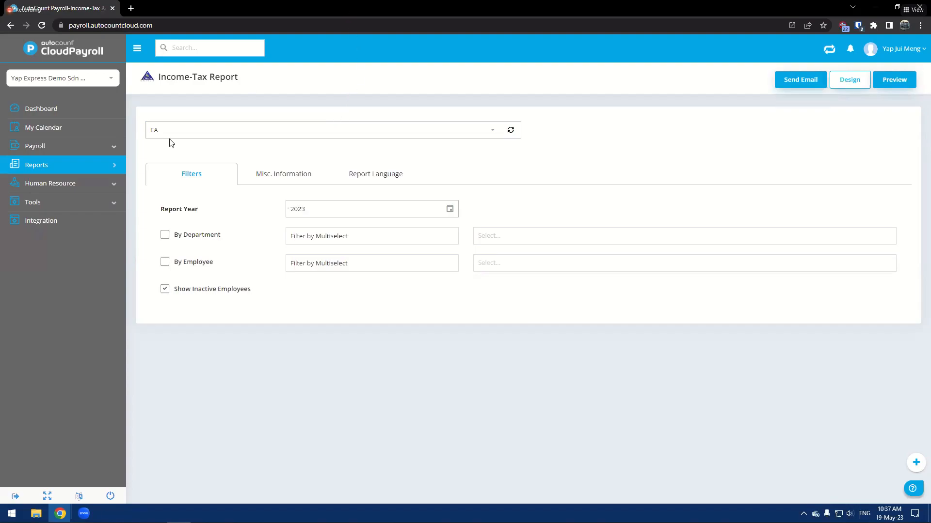
pyautogui.click(298, 163)
pyautogui.click(247, 128)
pyautogui.scroll(-2, 243, 262)
pyautogui.scroll(3, 245, 262)
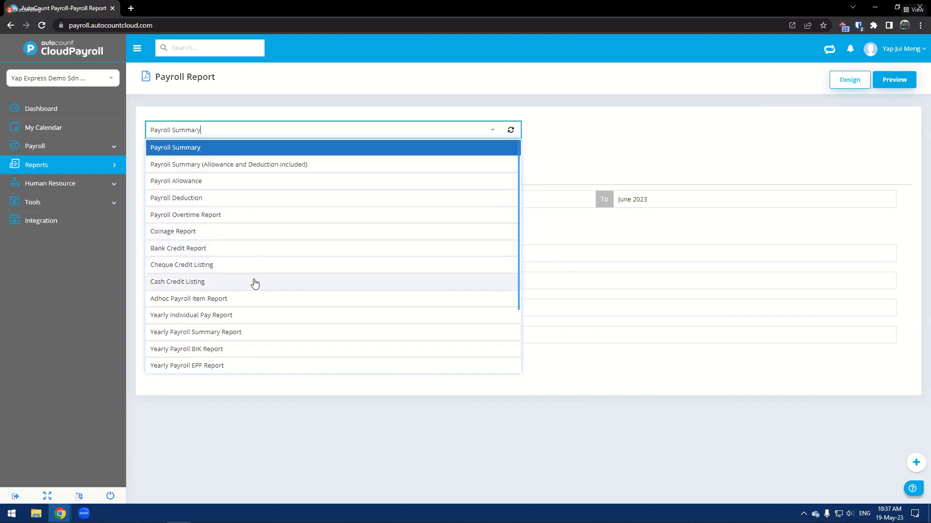
pyautogui.scroll(-2, 254, 284)
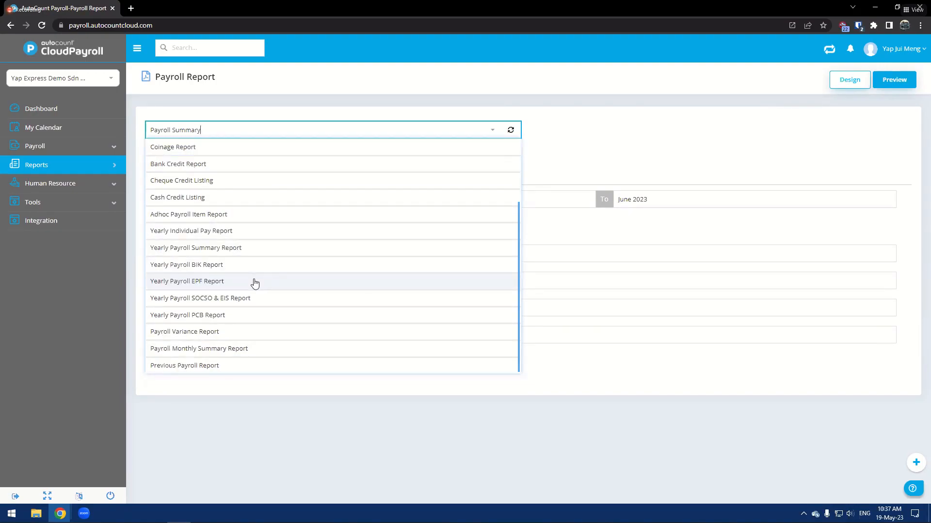
pyautogui.click(232, 414)
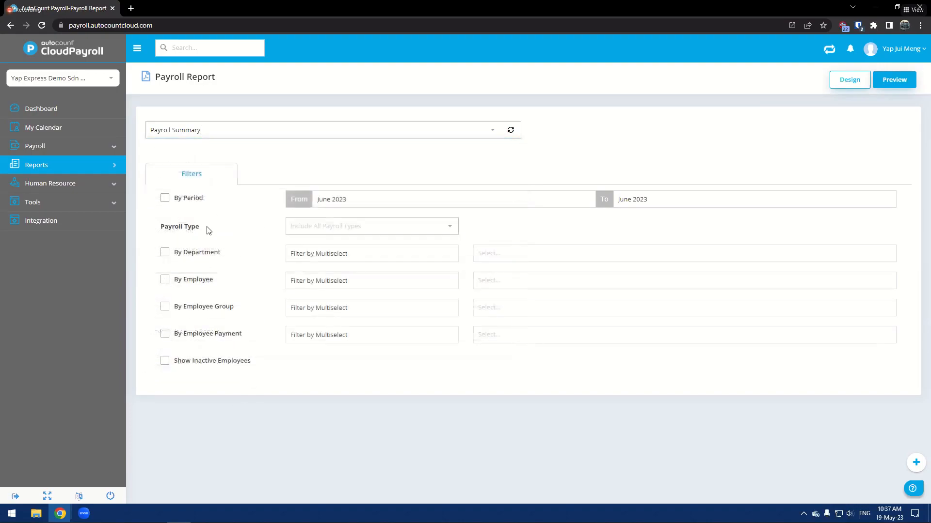
# - Filter the Payroll Summary by department ACC - ACCOUNT DEPARTMENT
pyautogui.click(229, 129)
pyautogui.click(261, 117)
pyautogui.click(192, 285)
pyautogui.click(192, 285)
pyautogui.click(212, 251)
pyautogui.click(479, 253)
pyautogui.click(483, 296)
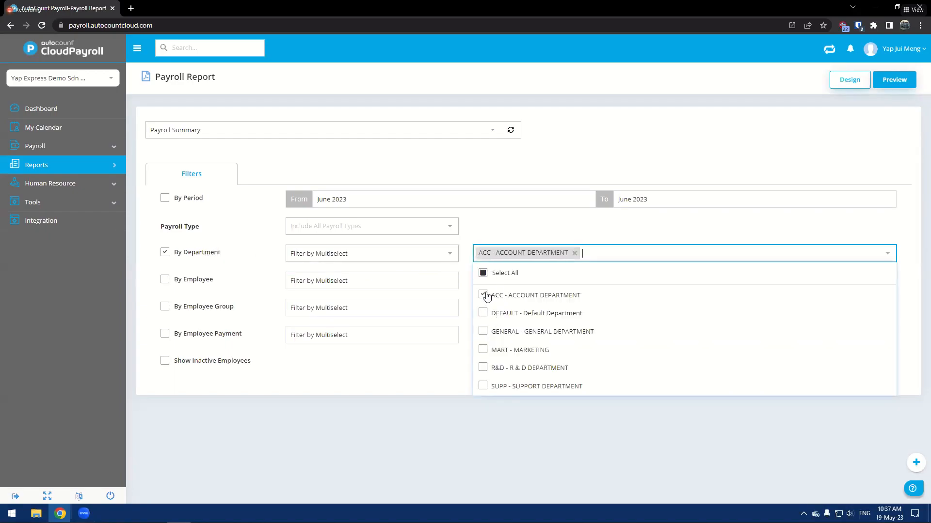
# - Add an employee group filter for the Management group
pyautogui.click(164, 307)
pyautogui.click(503, 308)
pyautogui.click(483, 368)
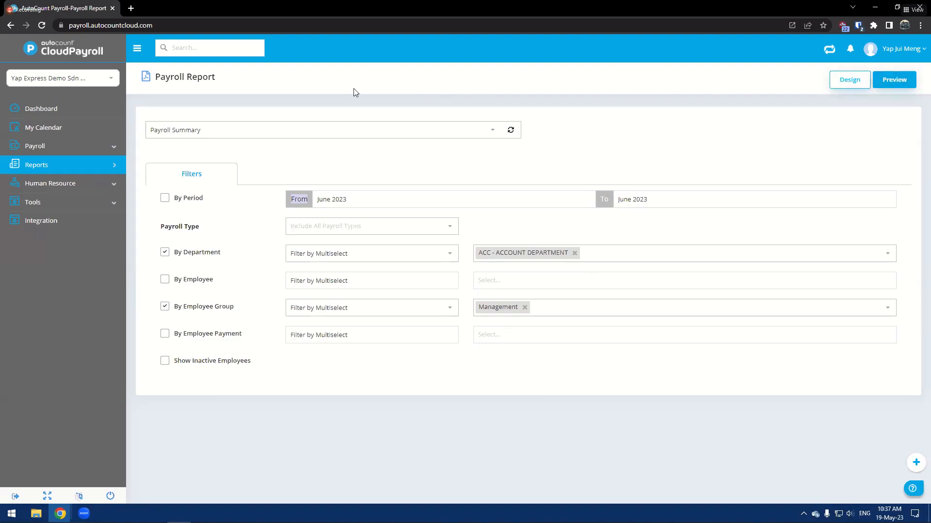
# - Enable filtering by period and set the start month to February 2022
pyautogui.click(164, 198)
pyautogui.click(588, 203)
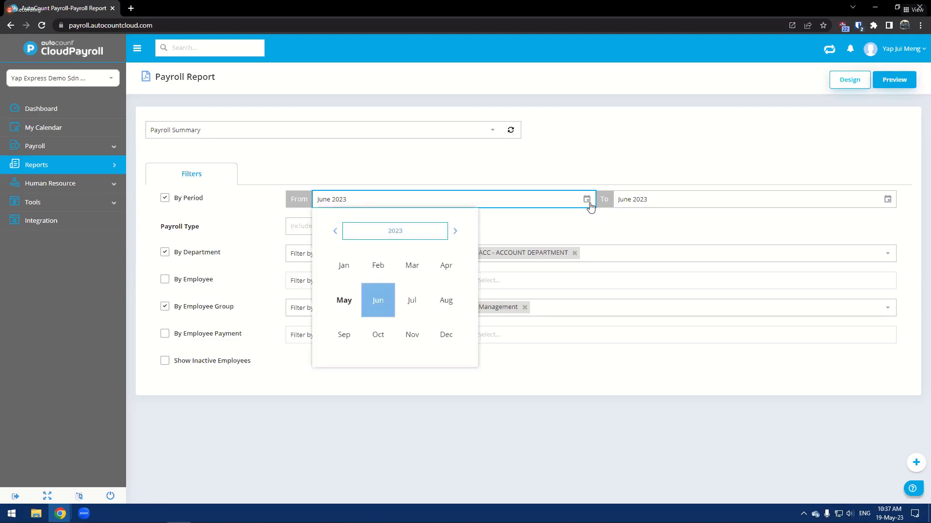
pyautogui.click(335, 231)
pyautogui.click(373, 267)
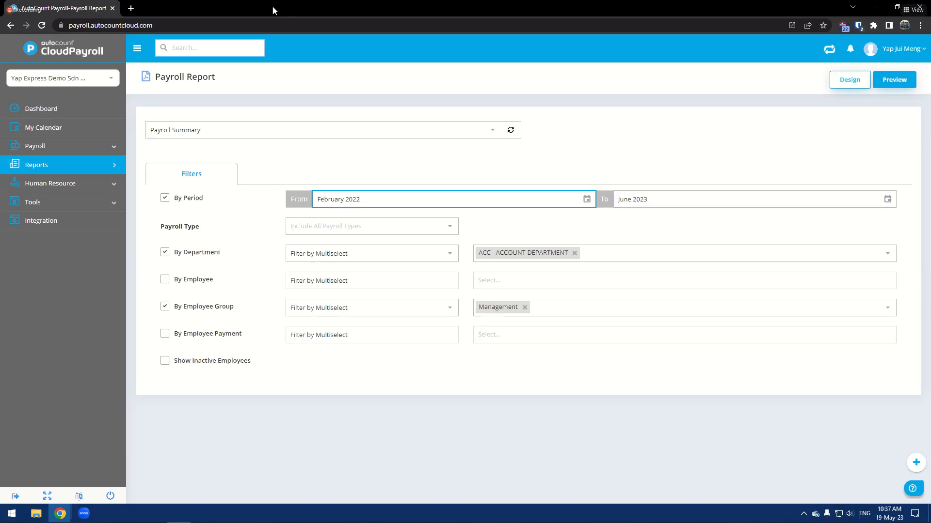
pyautogui.hotkey('alt', 'Tab')
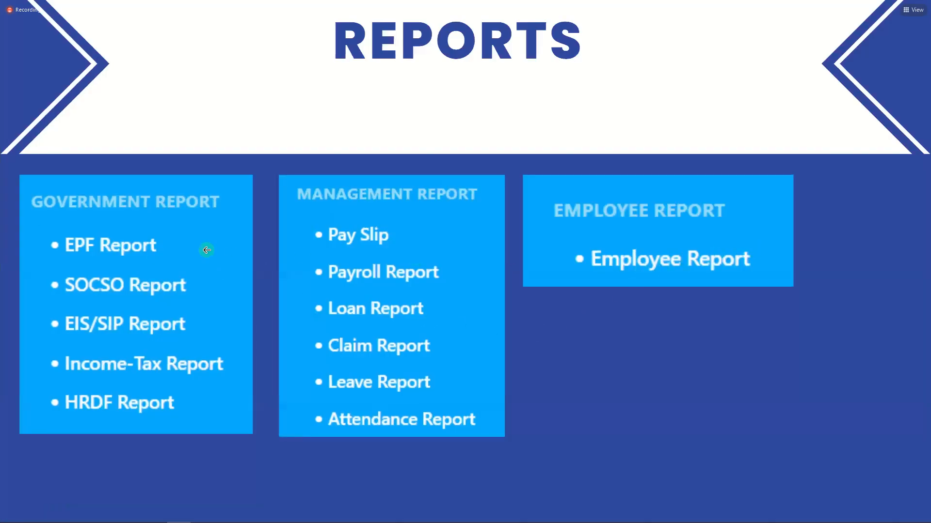
pyautogui.click(207, 250)
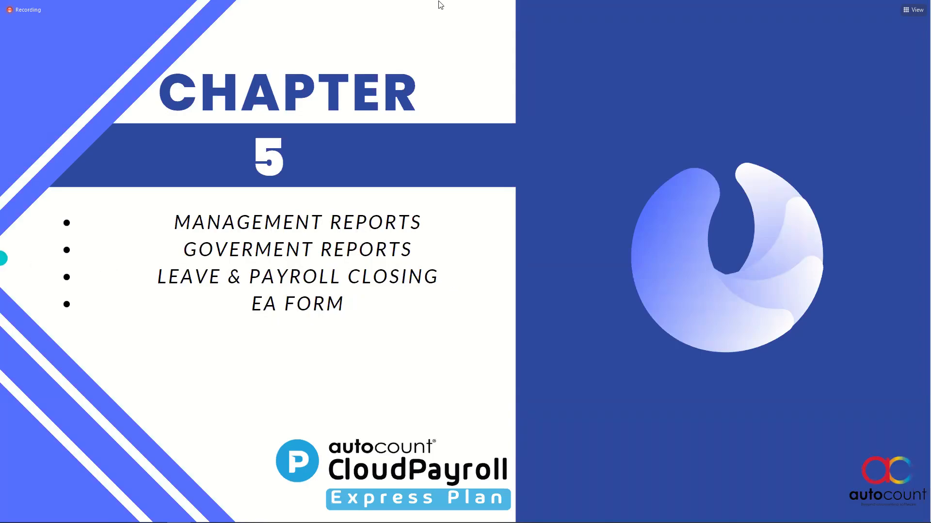
pyautogui.hotkey('alt', 'Tab')
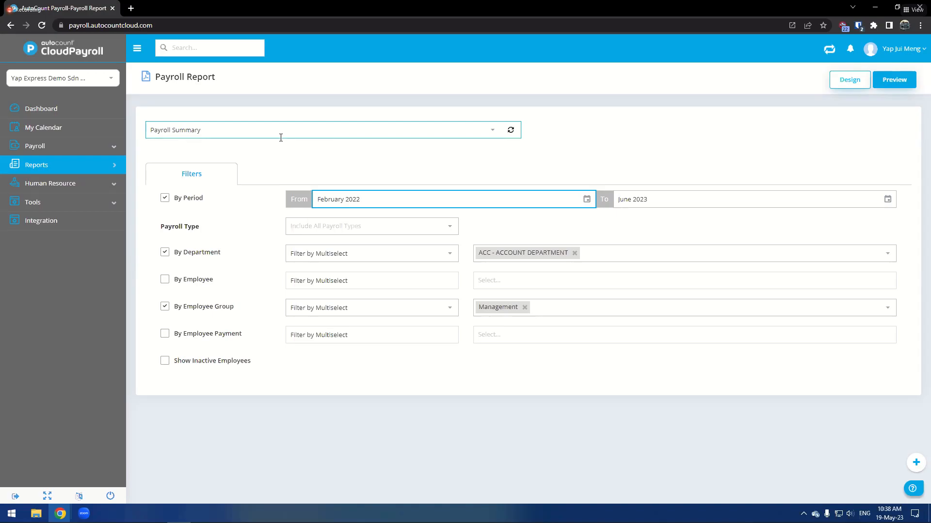
# - Start a new leave closing with leave balance by December Cut-Off Date
pyautogui.click(99, 206)
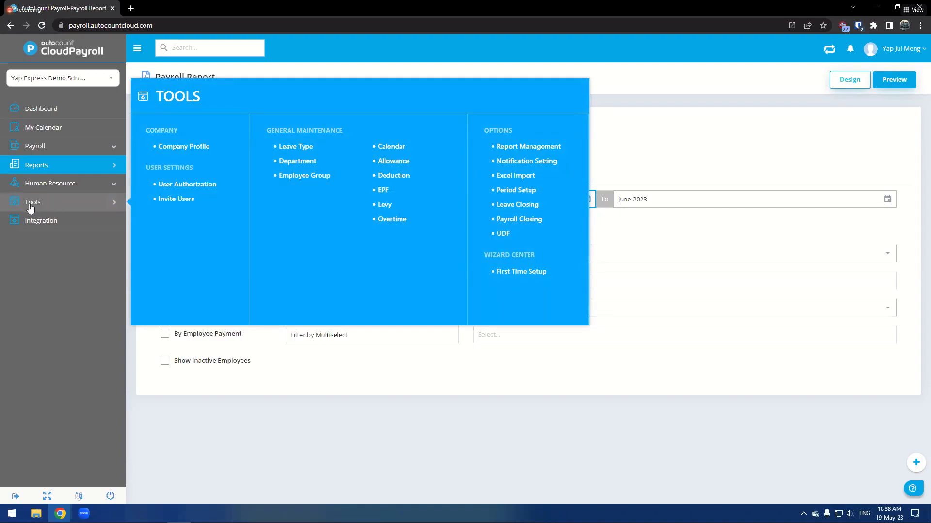
pyautogui.click(515, 206)
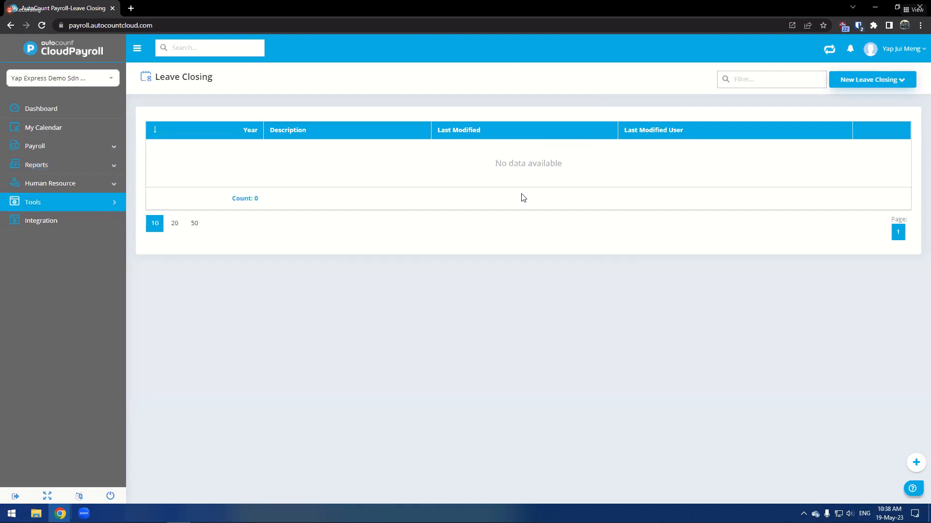
pyautogui.click(874, 84)
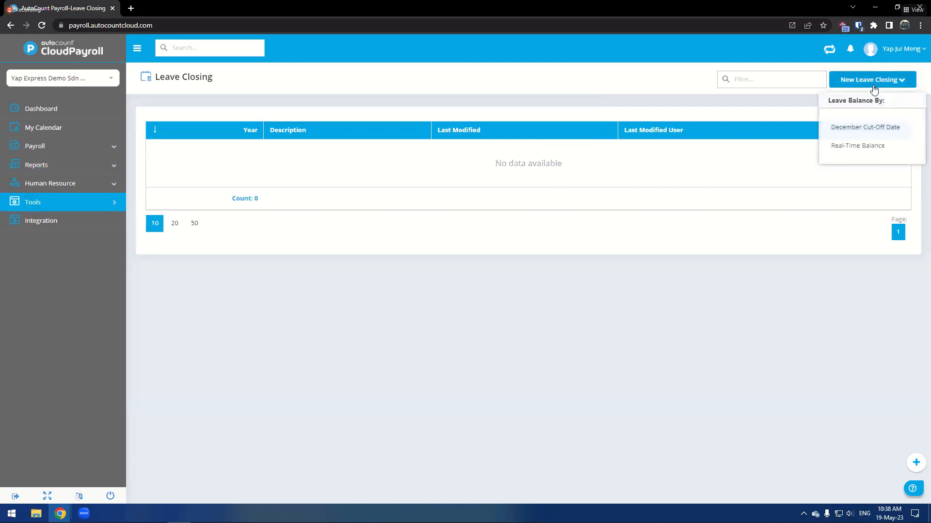
pyautogui.click(841, 126)
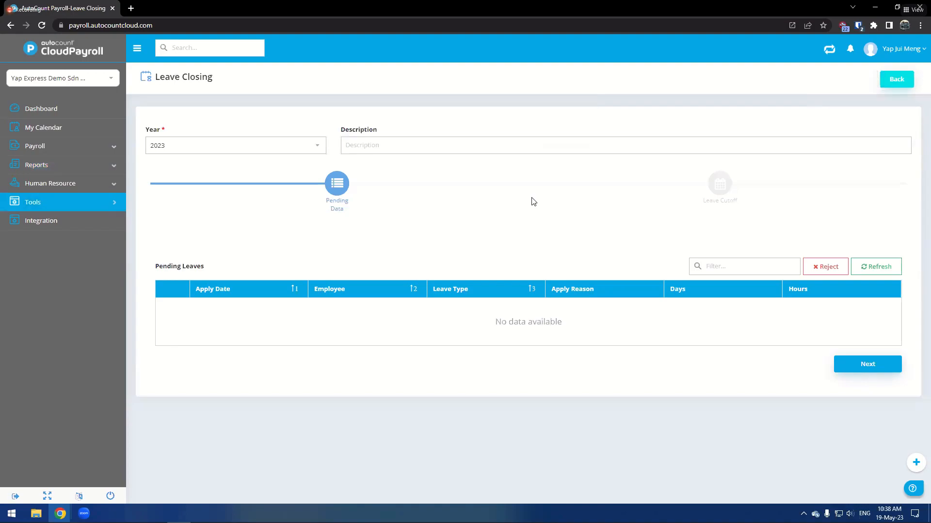
# - Move past the pending leaves stage to the leave cutoff stage
pyautogui.doubleClick(175, 267)
pyautogui.click(216, 304)
pyautogui.click(867, 364)
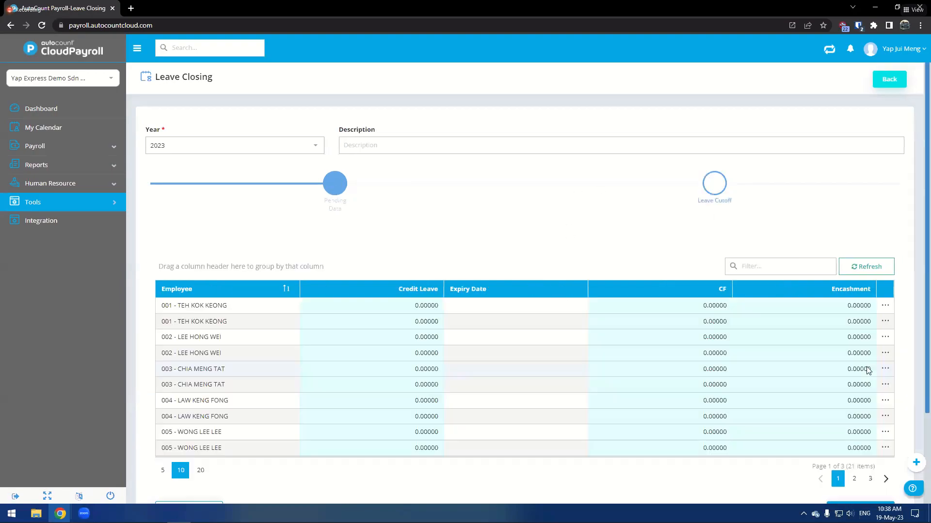
# - Inspect the editable credit leave and expiry date cells for each employee's leave in the leave cutoff grid
pyautogui.scroll(-1, 573, 319)
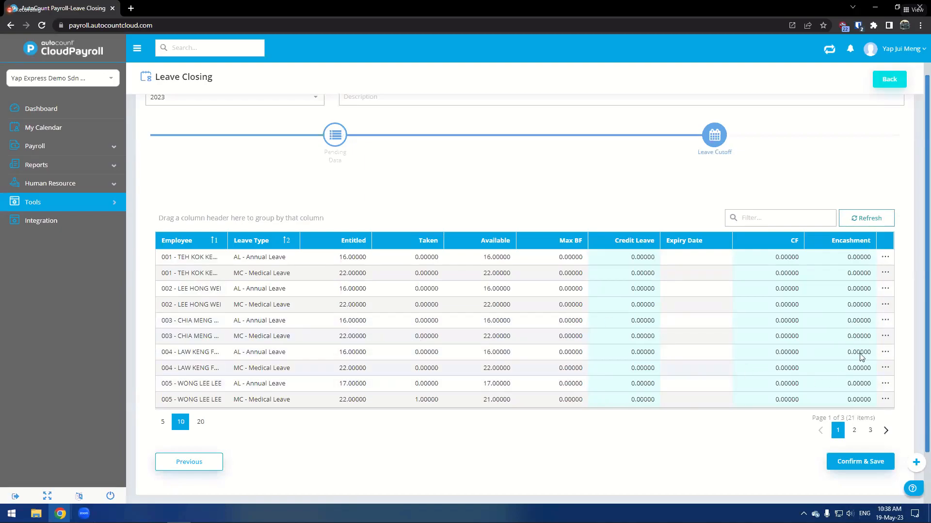
pyautogui.click(653, 261)
pyautogui.click(640, 275)
pyautogui.click(640, 291)
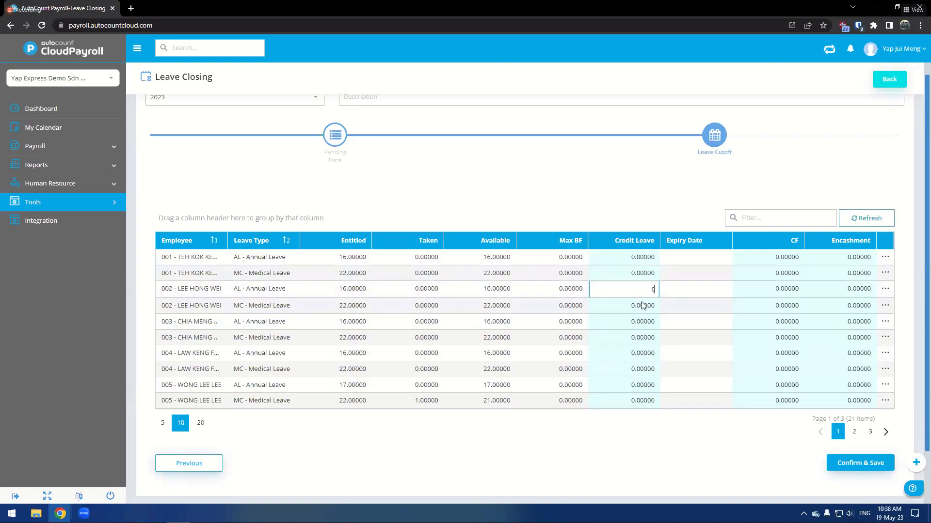
pyautogui.click(638, 334)
pyautogui.click(638, 353)
pyautogui.click(718, 257)
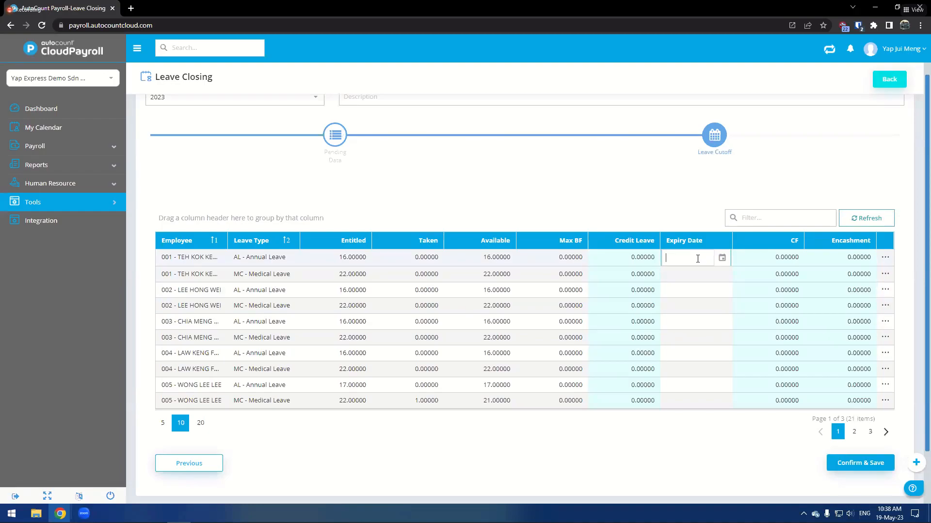
pyautogui.click(706, 291)
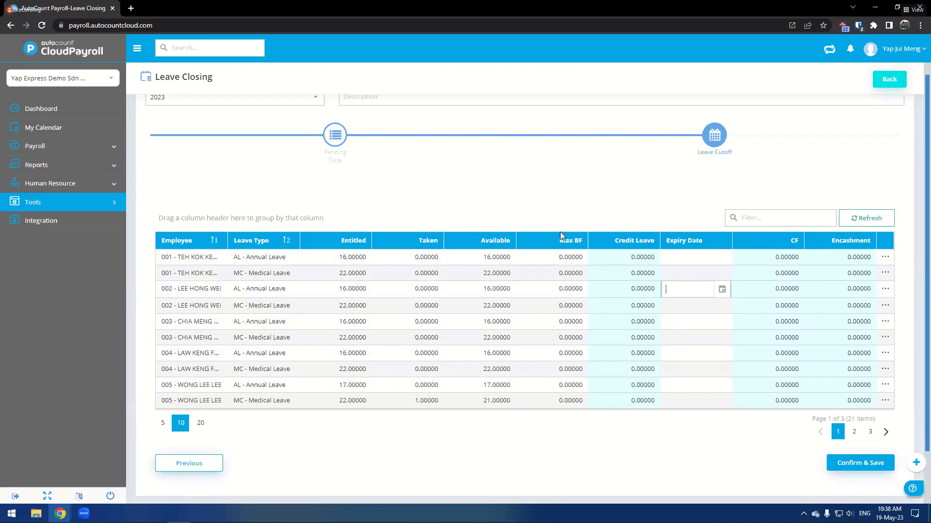
# - Confirm and save the 2023 leave closing
pyautogui.click(848, 461)
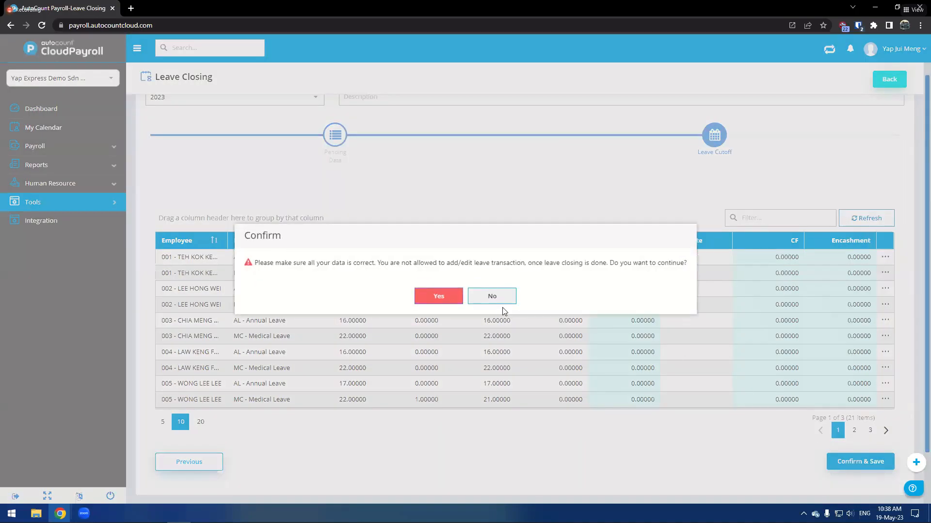
pyautogui.moveTo(347, 271); pyautogui.dragTo(649, 279)
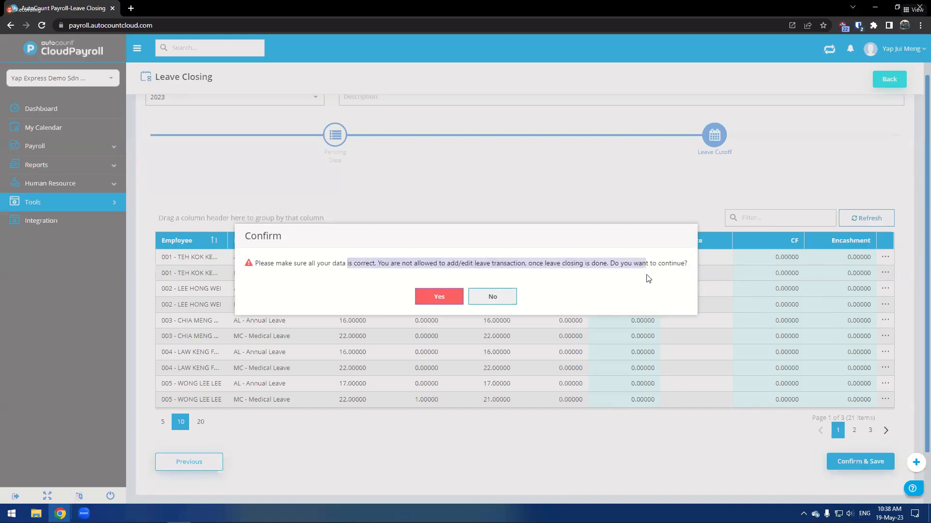
pyautogui.click(428, 303)
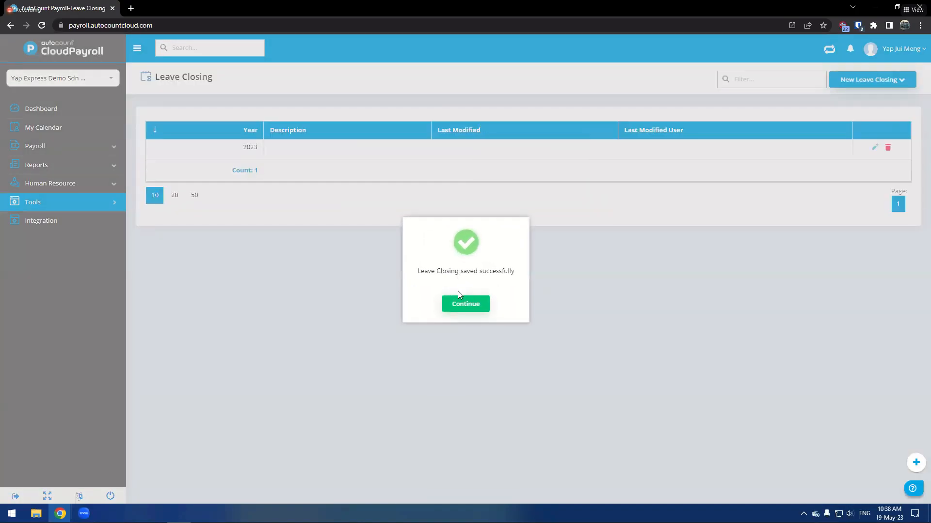
pyautogui.click(460, 295)
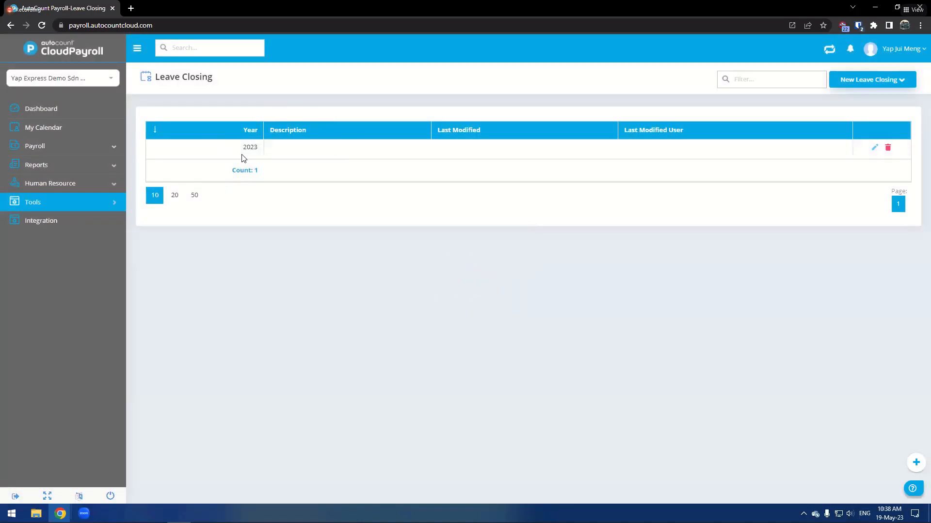
# - Open Payroll Closing and start a new payroll closing for 2023
pyautogui.click(108, 204)
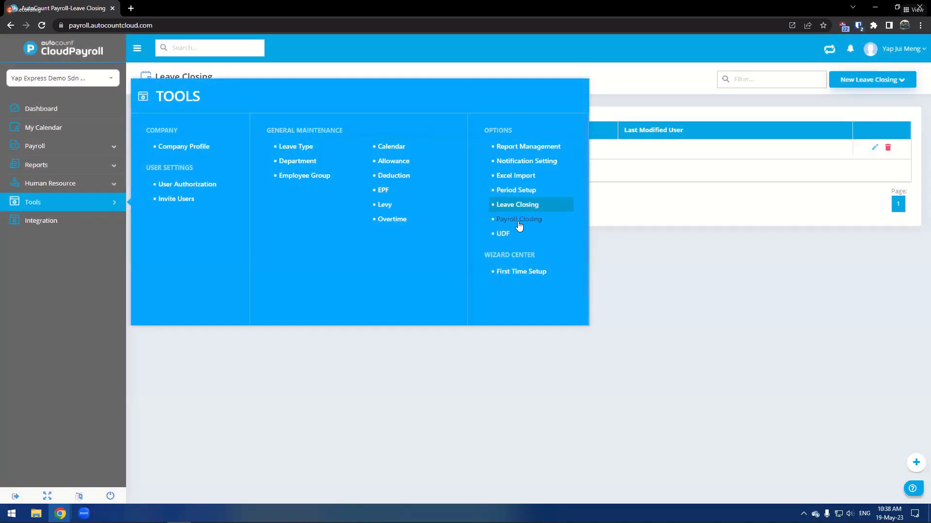
pyautogui.click(518, 221)
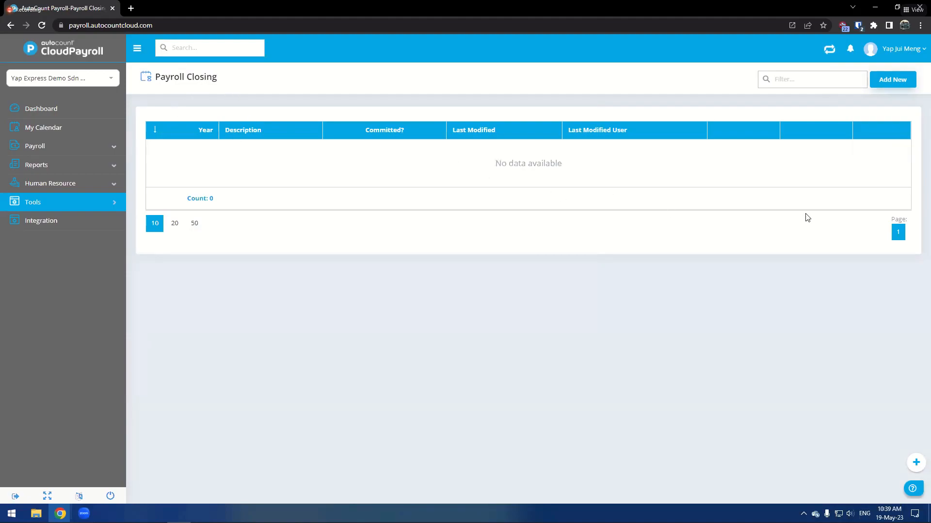
pyautogui.click(107, 204)
pyautogui.click(893, 84)
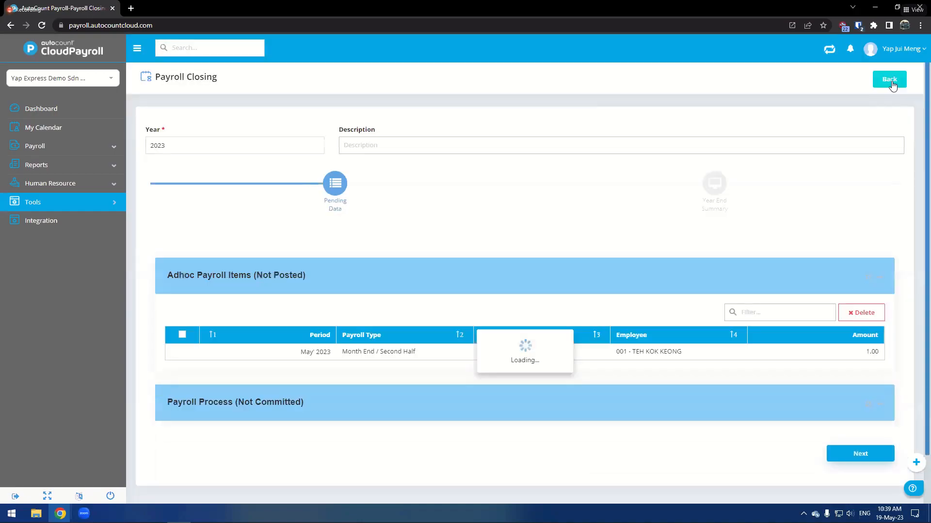
# - Delete the unposted May 2023 bonus adhoc payroll item from the pending data
pyautogui.scroll(-1, 253, 293)
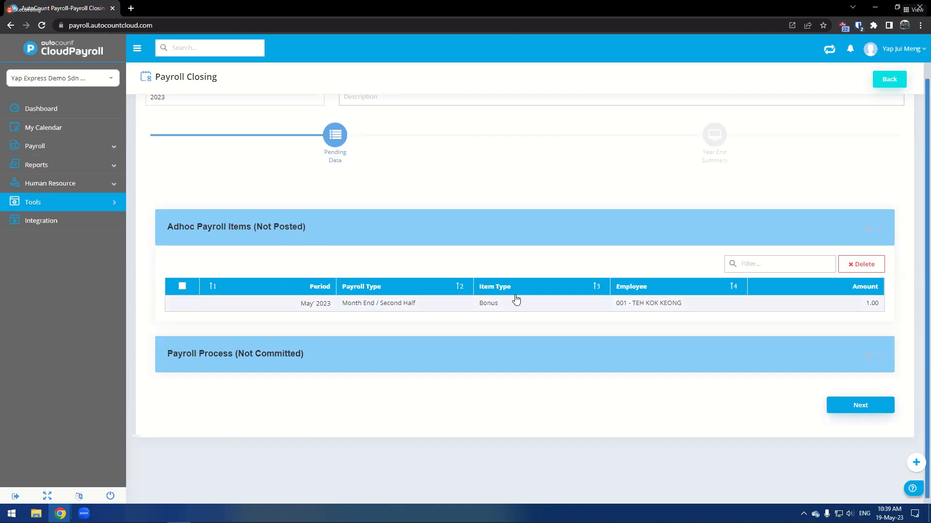
pyautogui.moveTo(478, 307); pyautogui.dragTo(512, 311)
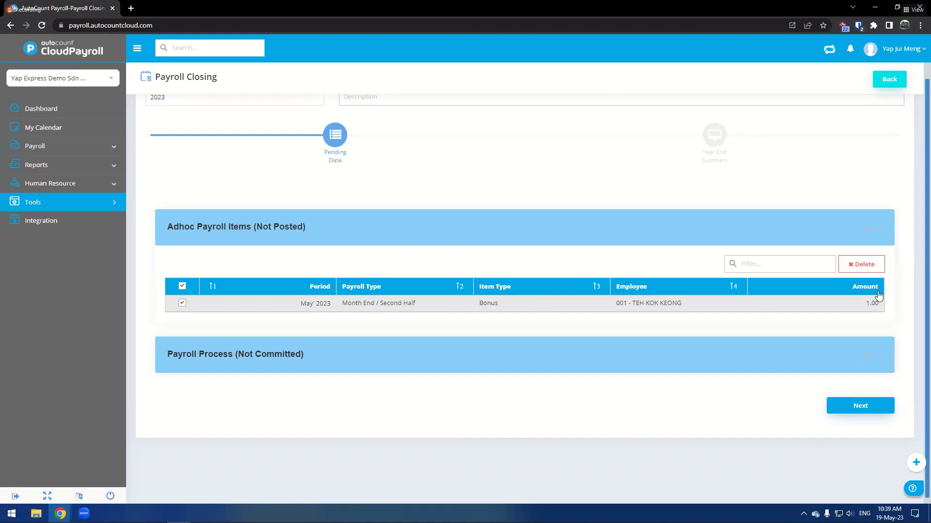
pyautogui.click(876, 270)
pyautogui.click(438, 293)
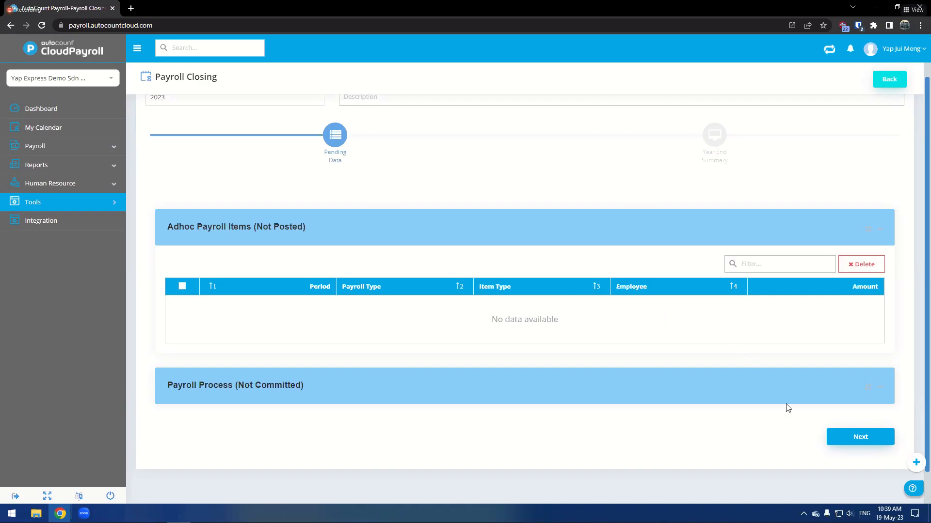
# - Move to the year-end summary and confirm and save the payroll closing
pyautogui.click(858, 436)
pyautogui.scroll(-2, 466, 211)
pyautogui.moveTo(350, 391); pyautogui.dragTo(483, 391)
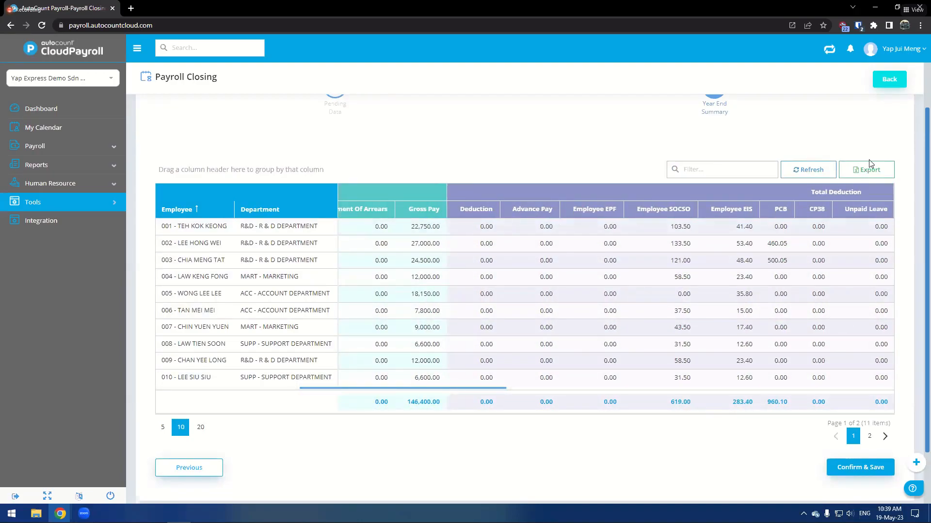
pyautogui.click(840, 469)
pyautogui.click(445, 294)
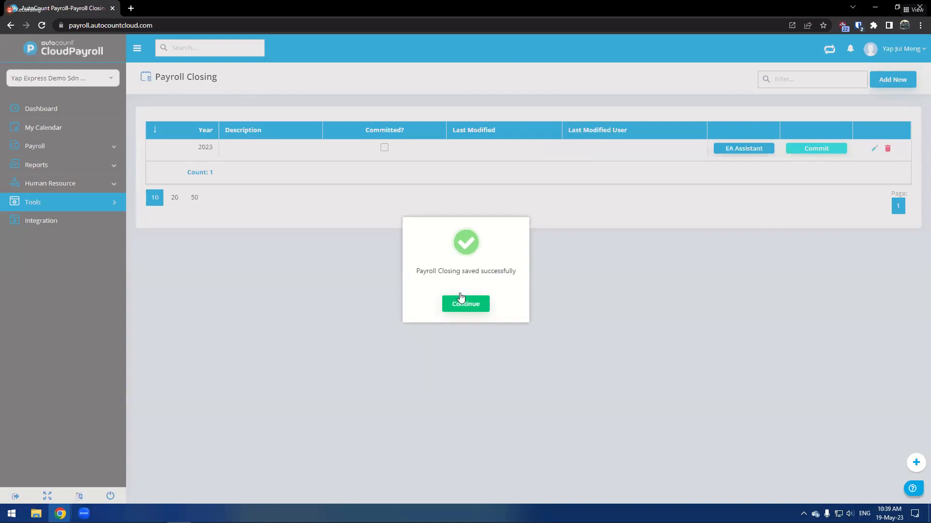
pyautogui.click(465, 303)
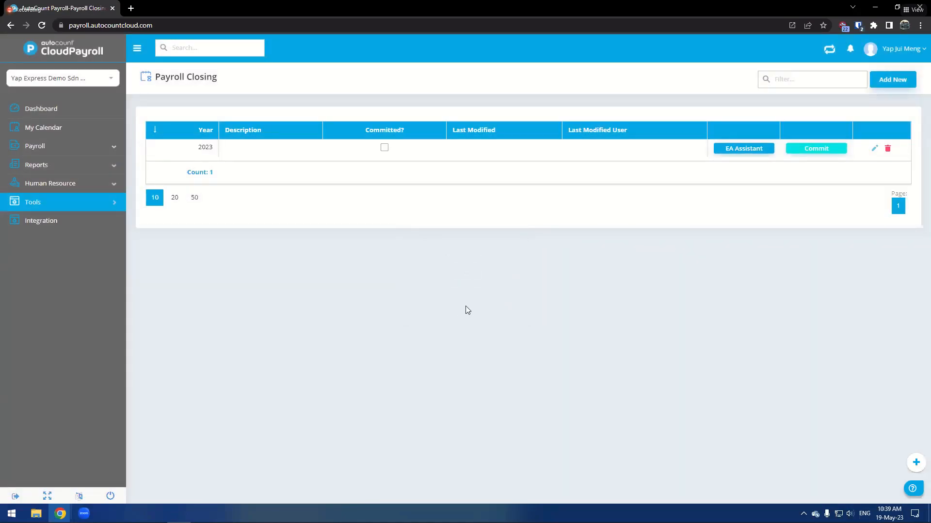
# - Open the EA Assistant and enter Bonus as the details of payment for gross tips and allowances
pyautogui.click(747, 150)
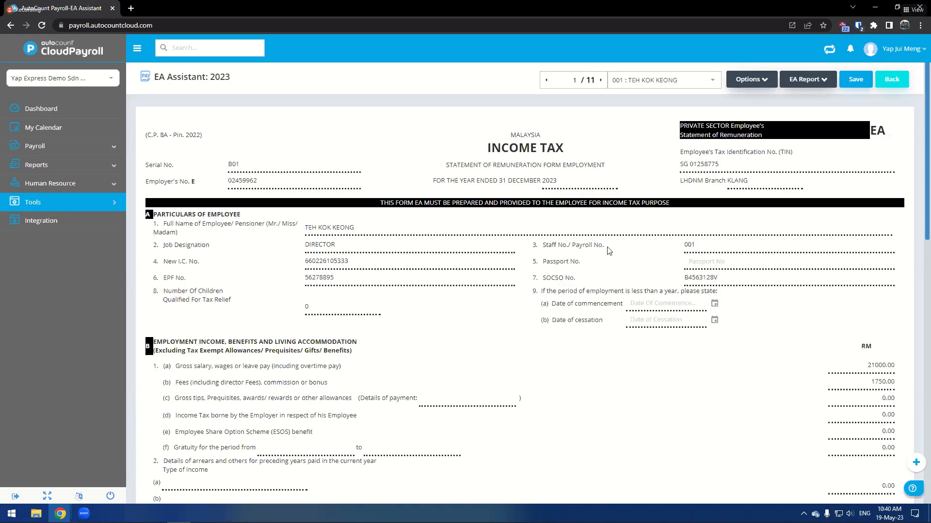
pyautogui.scroll(-2, 446, 318)
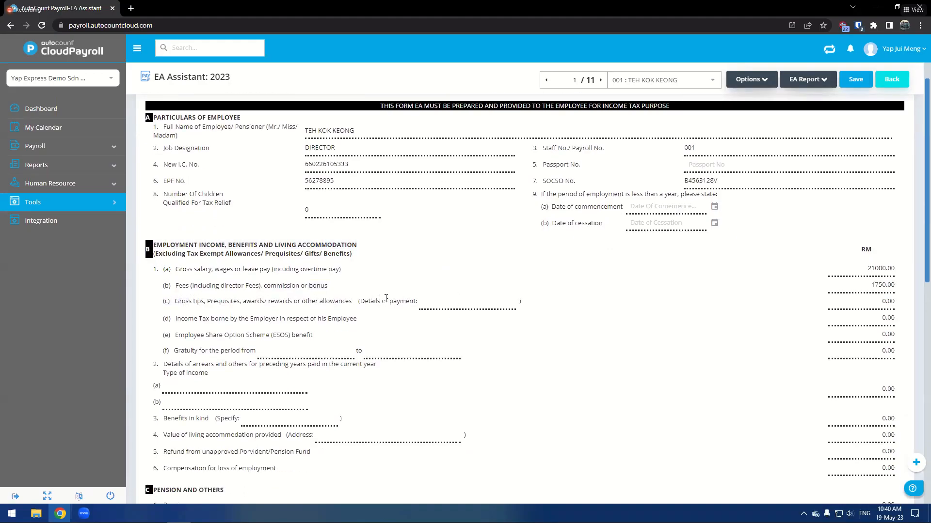
pyautogui.click(425, 299)
pyautogui.write('Bonus')
# - Review the first employee's EA form amounts, deductions and provident fund contribution sections
pyautogui.click(878, 268)
pyautogui.click(869, 287)
pyautogui.click(871, 302)
pyautogui.click(873, 319)
pyautogui.click(872, 335)
pyautogui.scroll(-4, 479, 328)
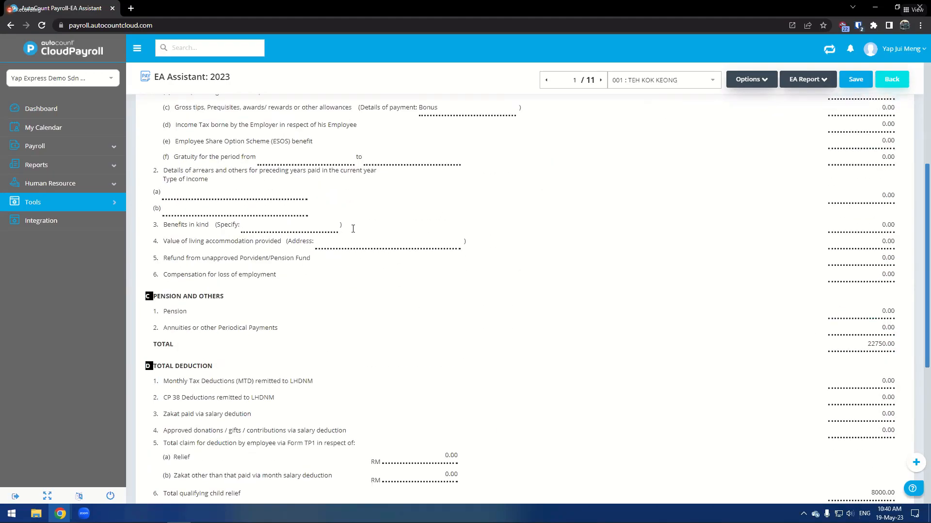
pyautogui.scroll(-3, 330, 231)
pyautogui.click(440, 323)
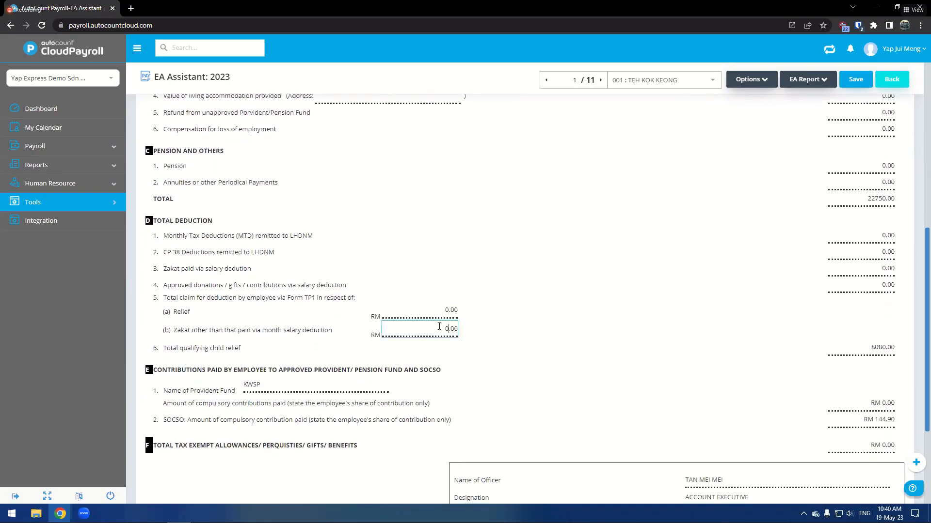
pyautogui.click(267, 386)
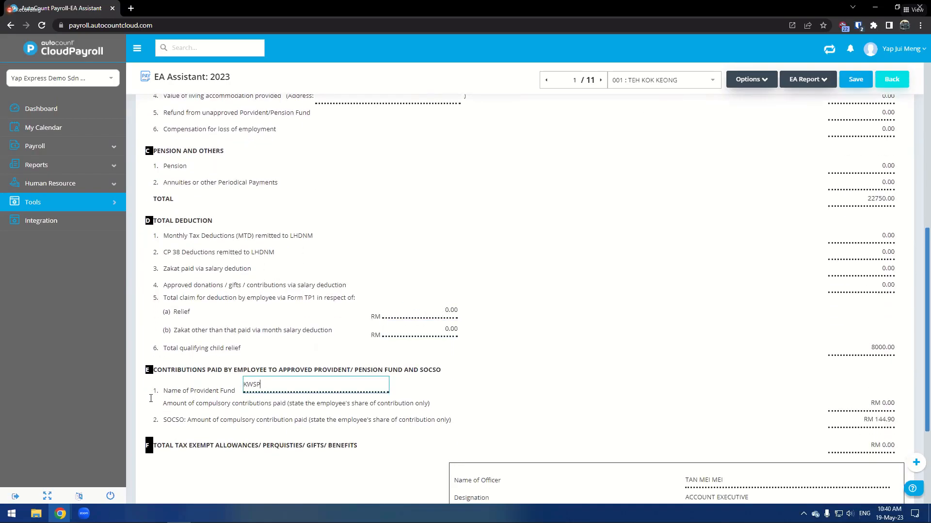
pyautogui.scroll(-2, 428, 263)
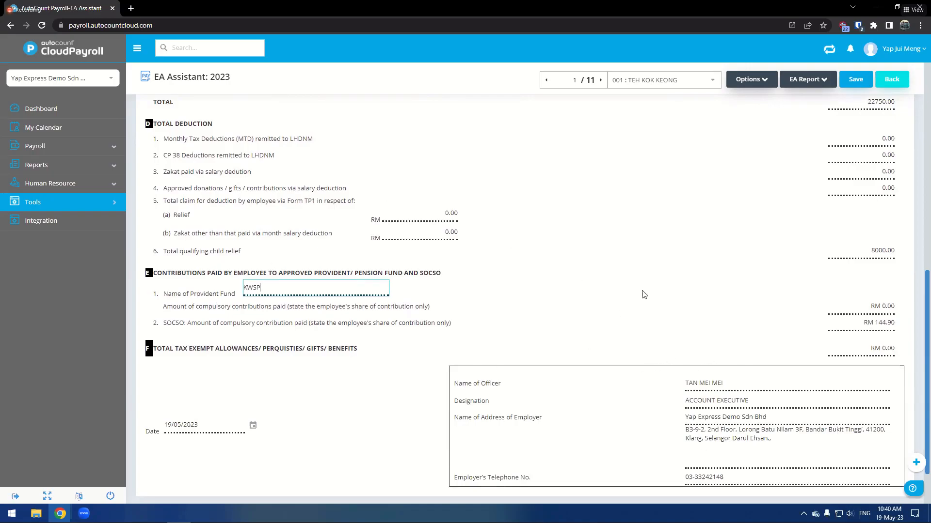
pyautogui.scroll(5, 648, 359)
pyautogui.scroll(6, 646, 395)
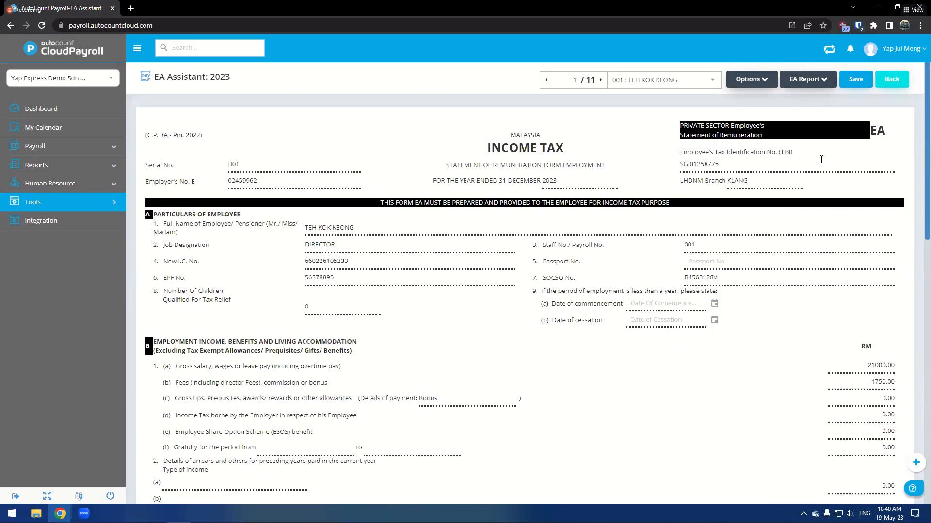
# - Step through the other employees' EA forms
pyautogui.click(601, 80)
pyautogui.click(600, 81)
pyautogui.click(601, 81)
pyautogui.click(601, 80)
pyautogui.click(601, 80)
pyautogui.click(601, 81)
pyautogui.click(600, 81)
pyautogui.click(600, 81)
pyautogui.click(600, 80)
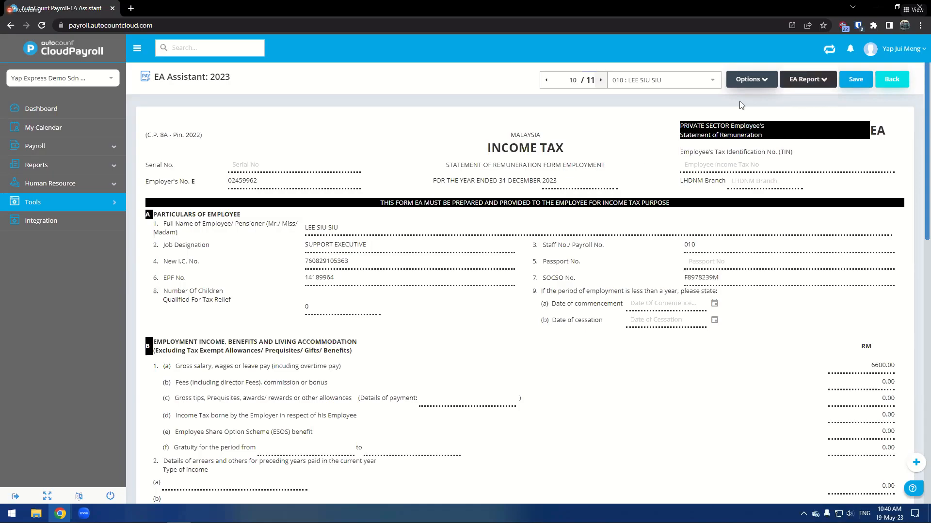
# - Save all employees' EA data and commit the 2023 payroll closing
pyautogui.click(848, 83)
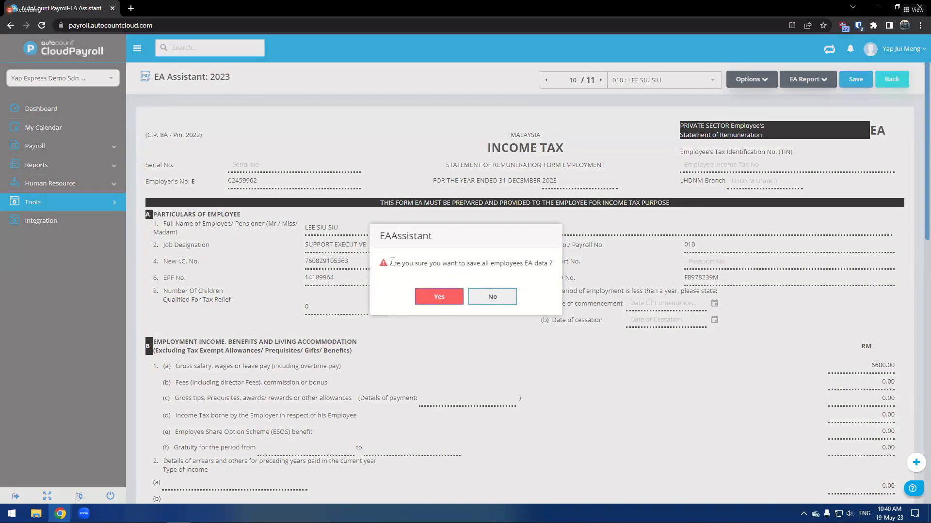
pyautogui.click(438, 296)
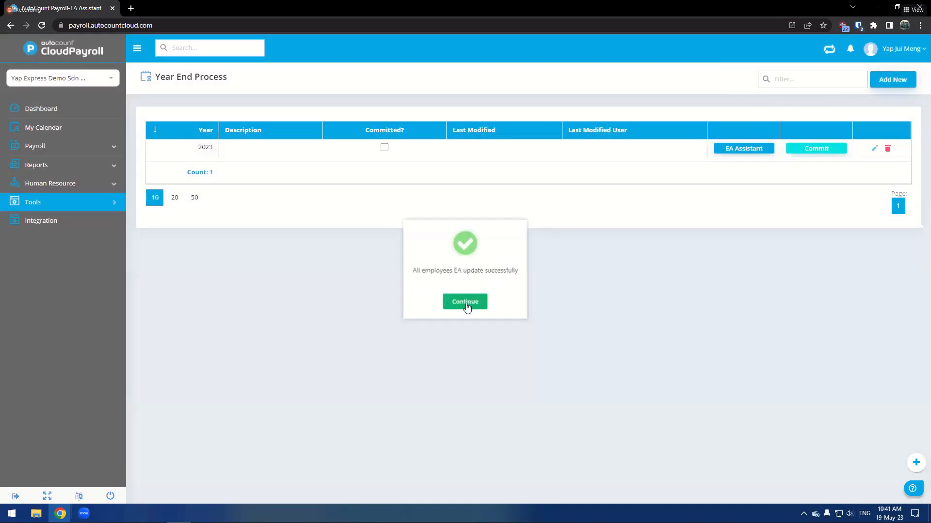
pyautogui.click(465, 302)
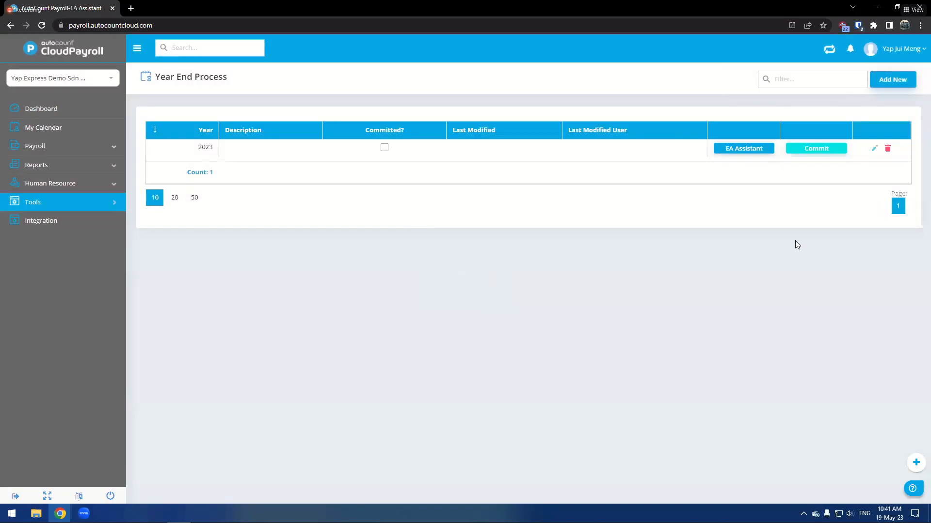
pyautogui.click(827, 147)
pyautogui.click(455, 290)
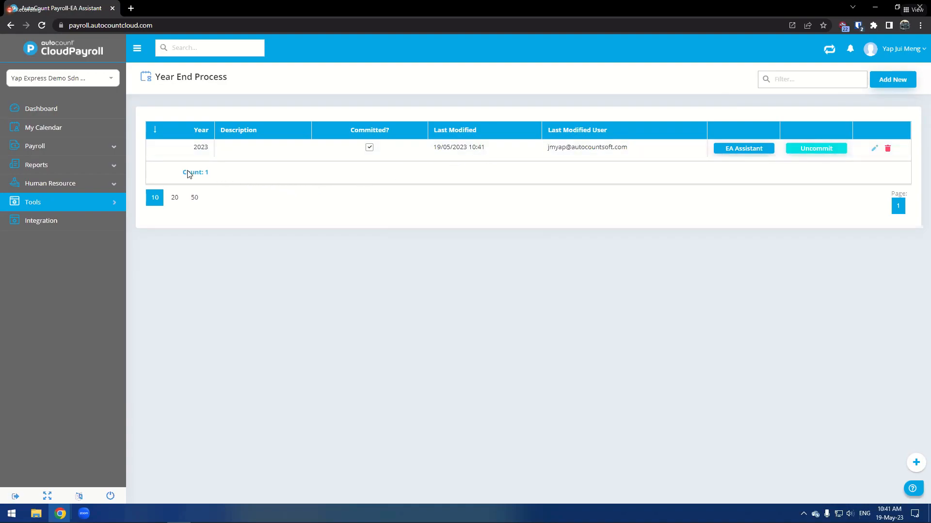
# - Open the Income-Tax Report and select the EA report
pyautogui.click(53, 163)
pyautogui.click(180, 192)
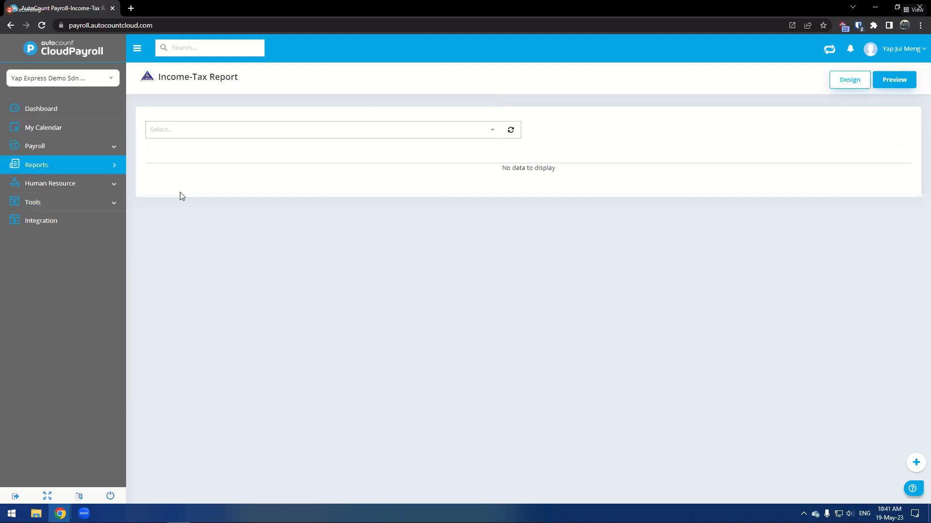
pyautogui.click(184, 135)
pyautogui.click(164, 247)
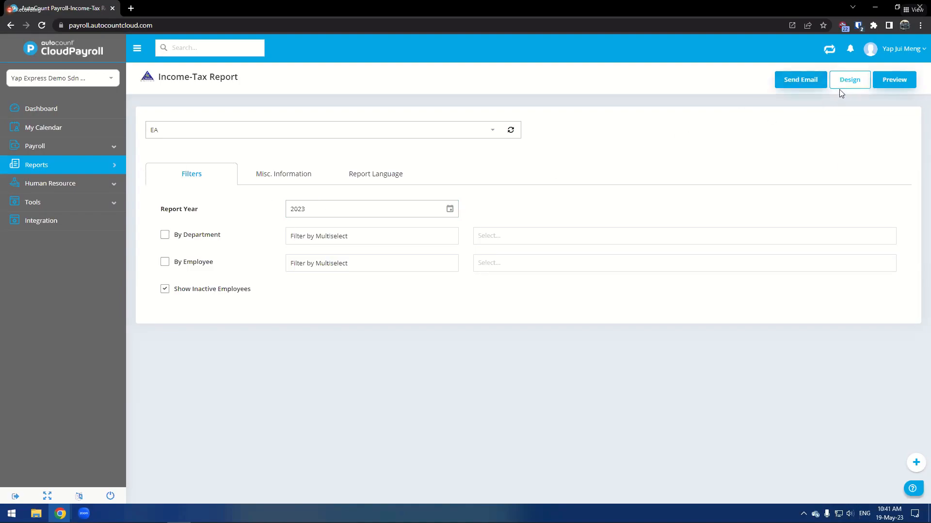
# - Return to the Payroll Closing list
pyautogui.moveTo(83, 201)
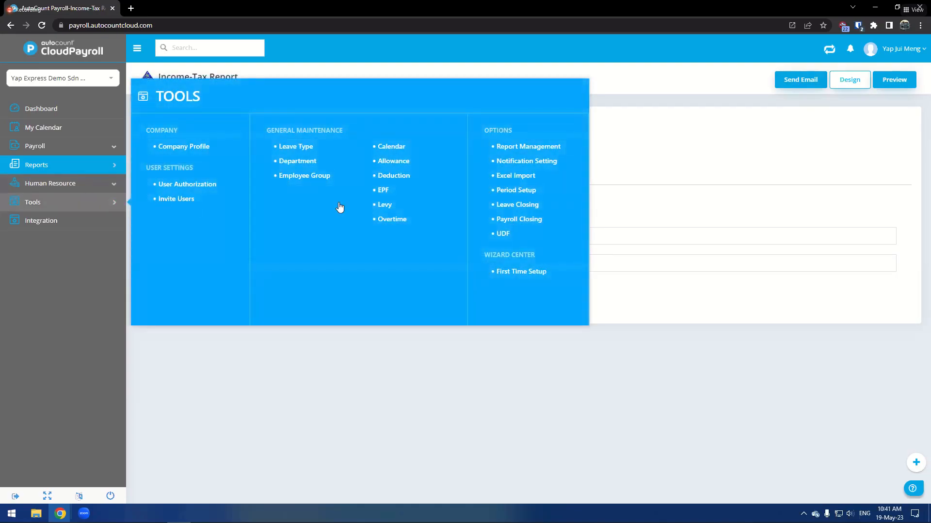
pyautogui.click(517, 219)
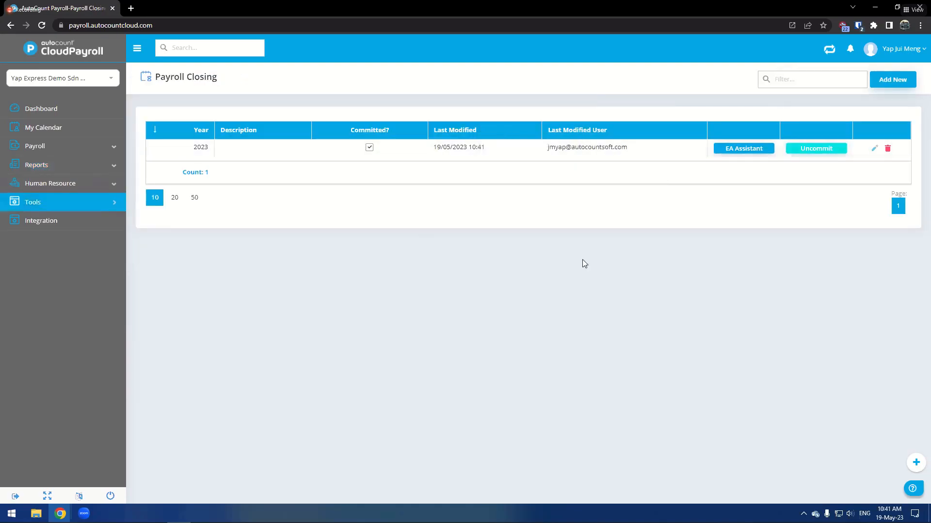
pyautogui.doubleClick(450, 4)
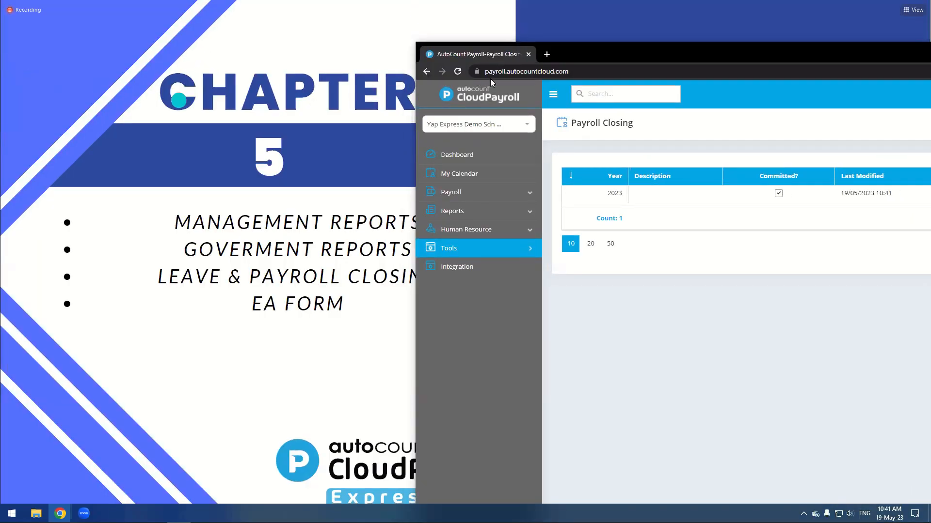
pyautogui.click(930, 54)
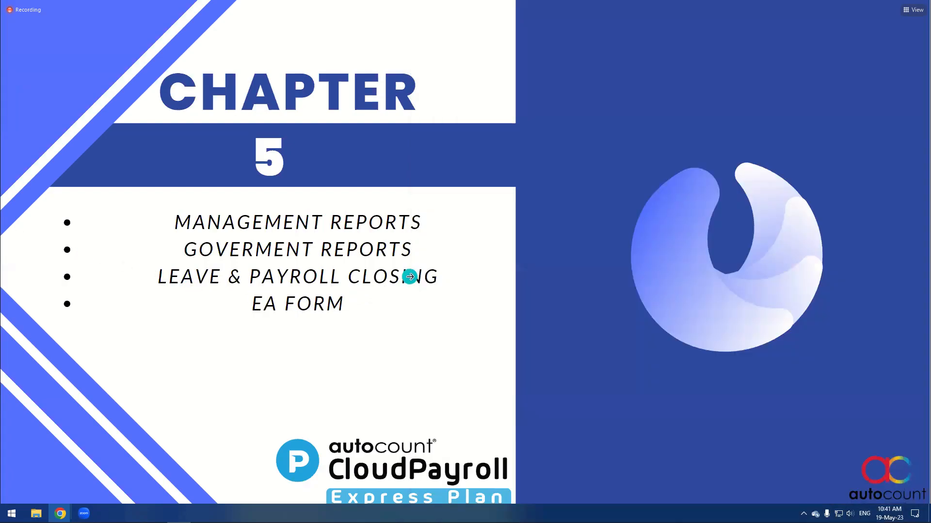
pyautogui.click(733, 252)
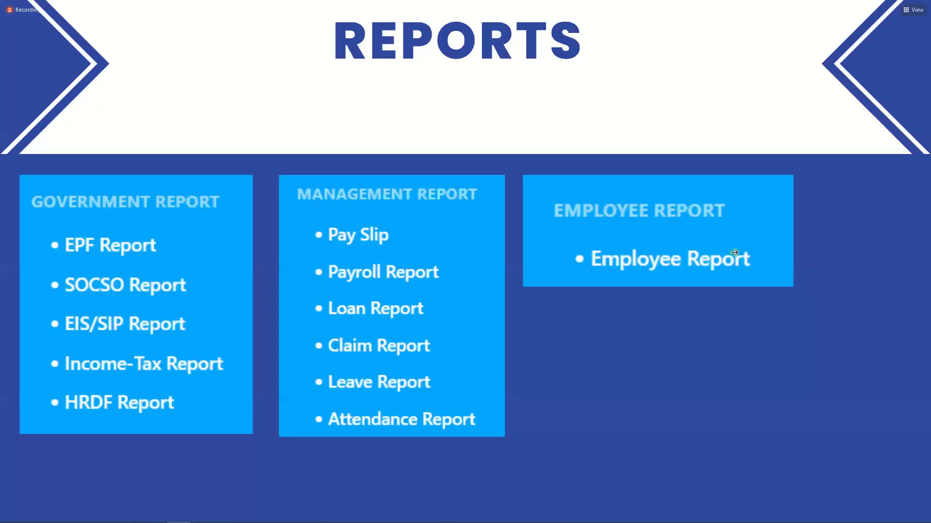
pyautogui.click(735, 254)
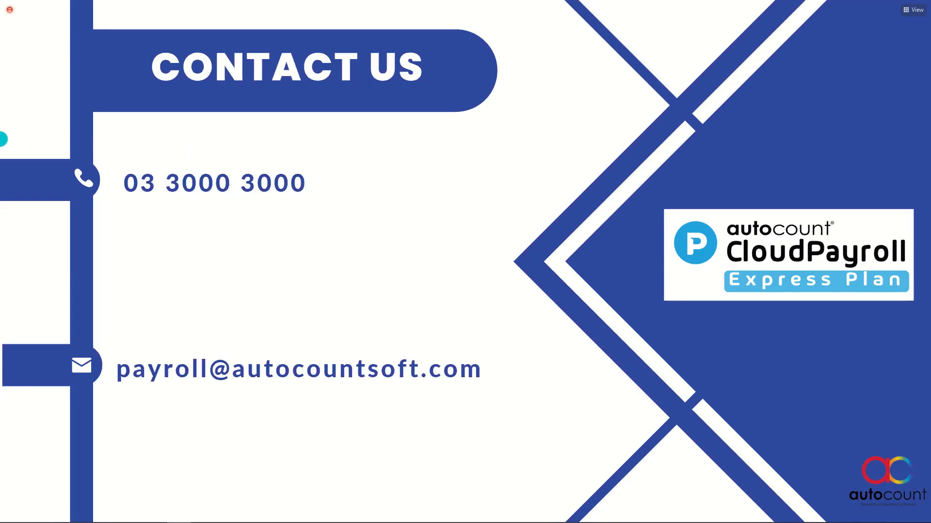
pyautogui.hotkey('alt', 'Tab')
pyautogui.click(36, 165)
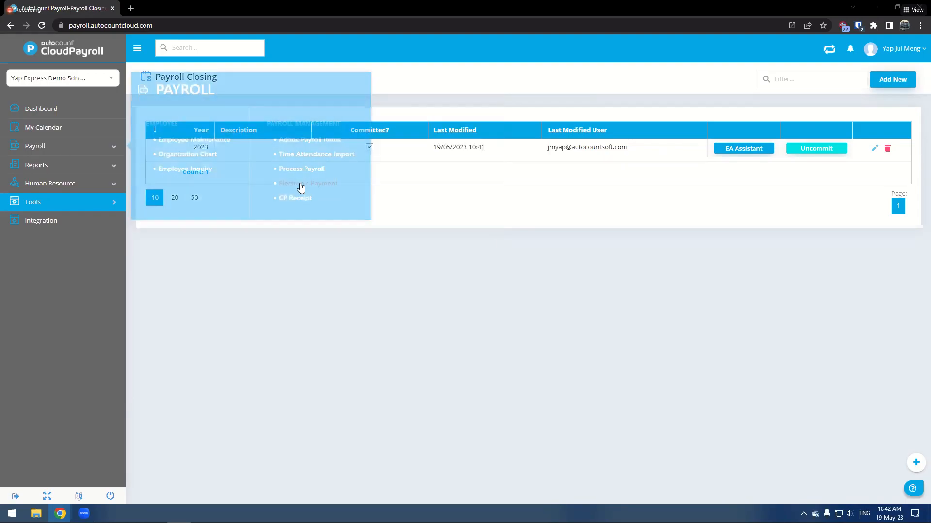
pyautogui.moveTo(117, 202)
pyautogui.click(507, 221)
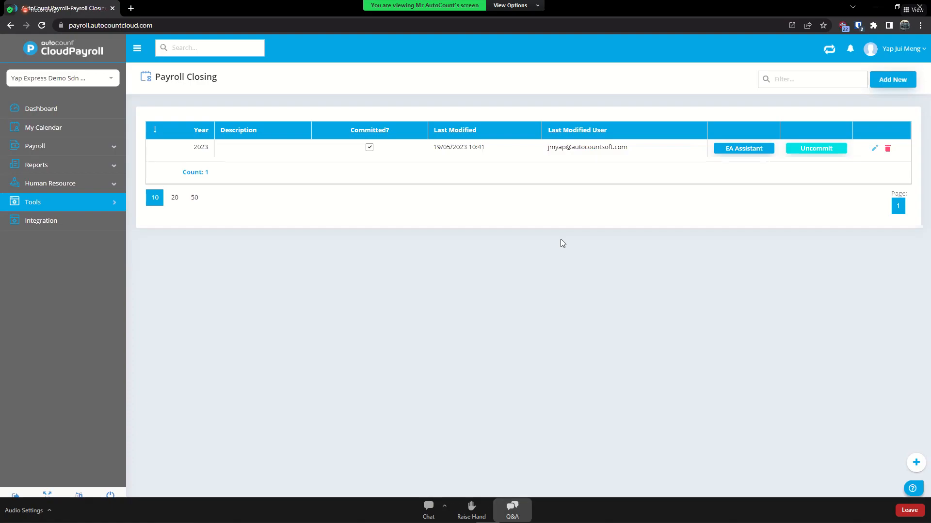
pyautogui.click(512, 510)
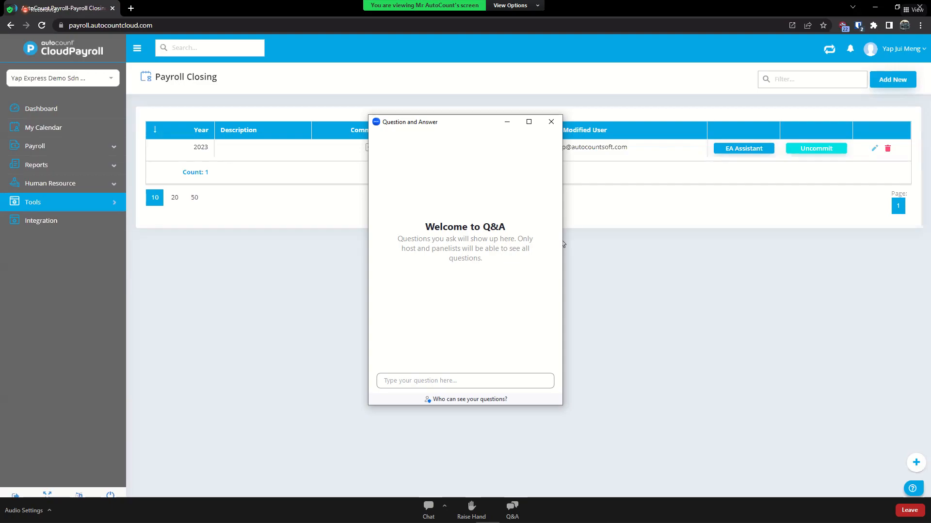
pyautogui.click(465, 399)
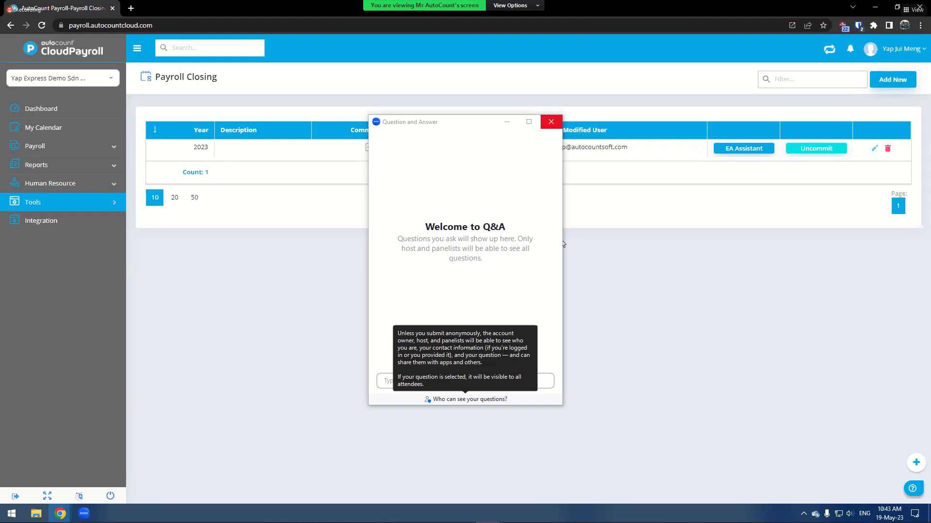
pyautogui.click(551, 122)
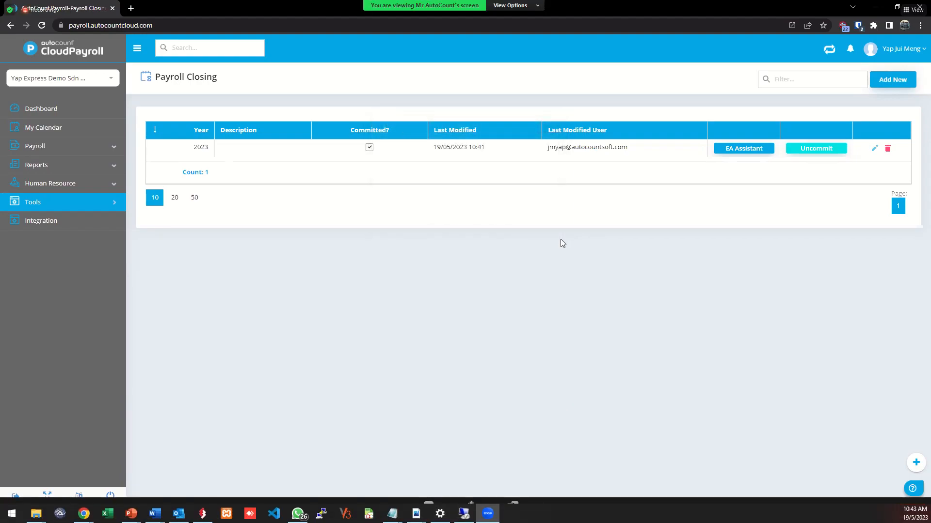
pyautogui.click(429, 509)
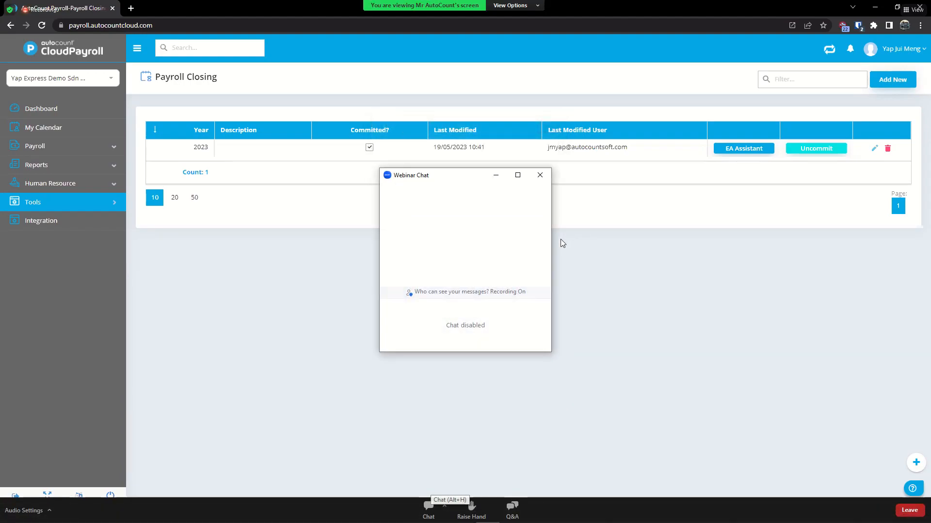
pyautogui.click(540, 175)
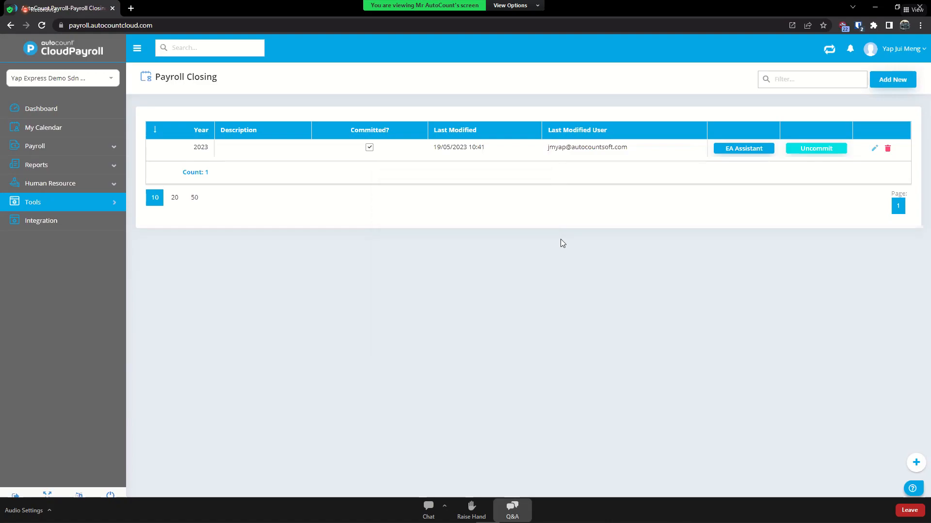
pyautogui.click(512, 509)
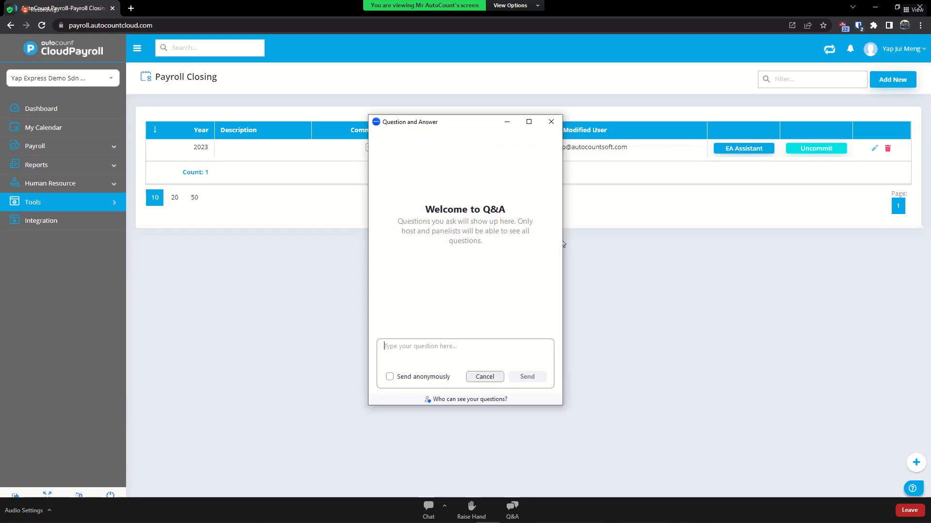
pyautogui.click(485, 376)
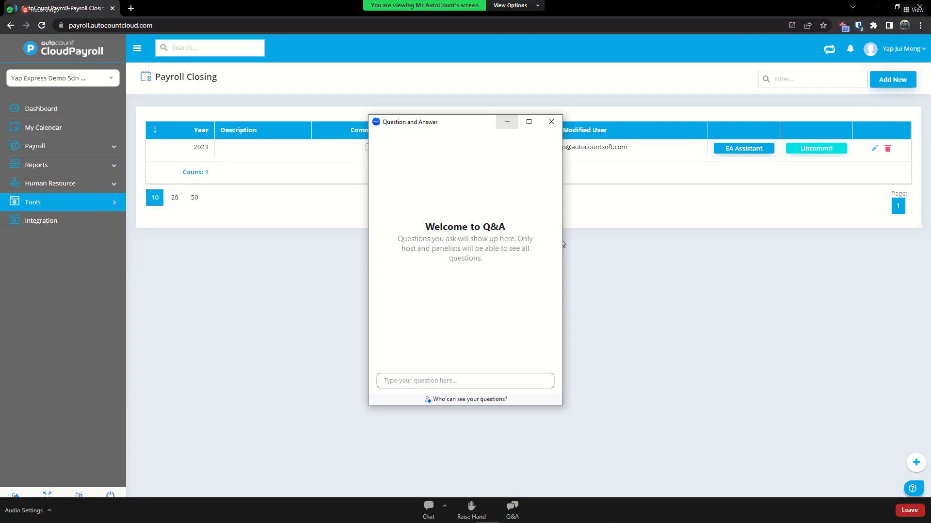
pyautogui.click(551, 122)
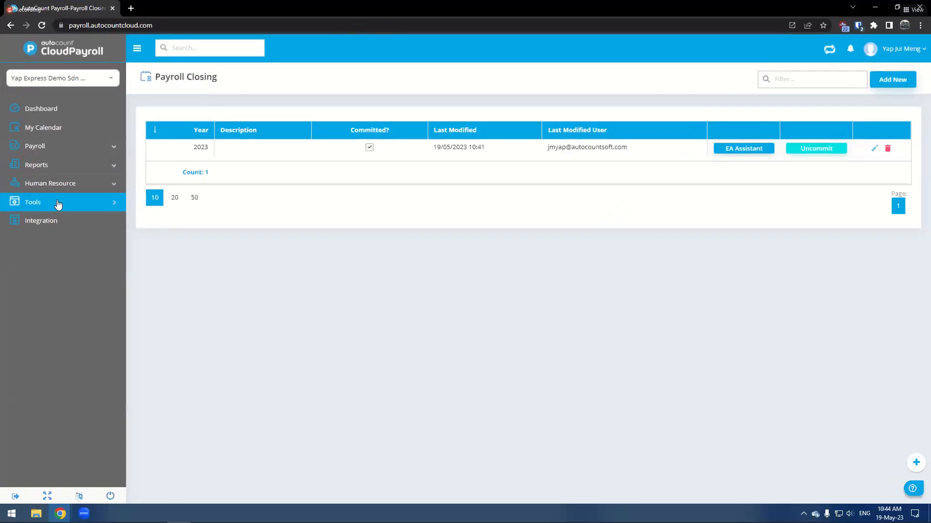
pyautogui.click(59, 202)
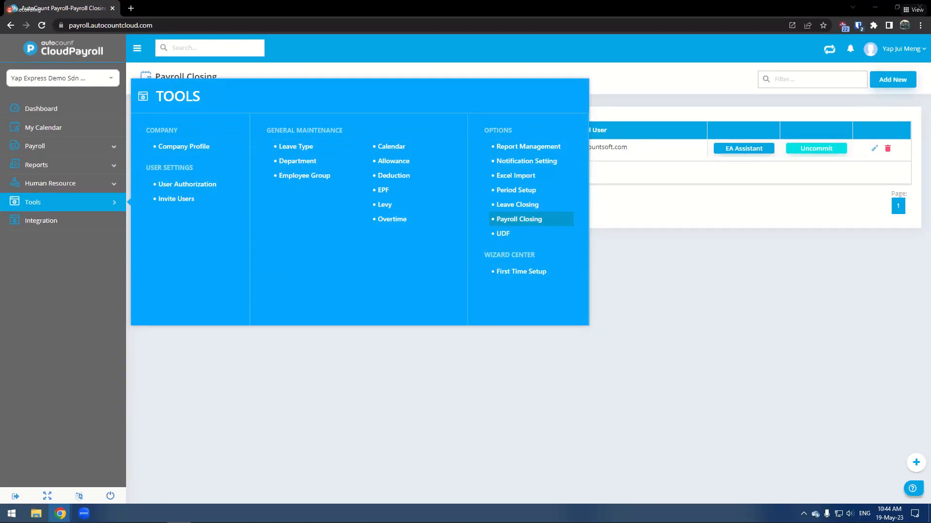
pyautogui.click(180, 417)
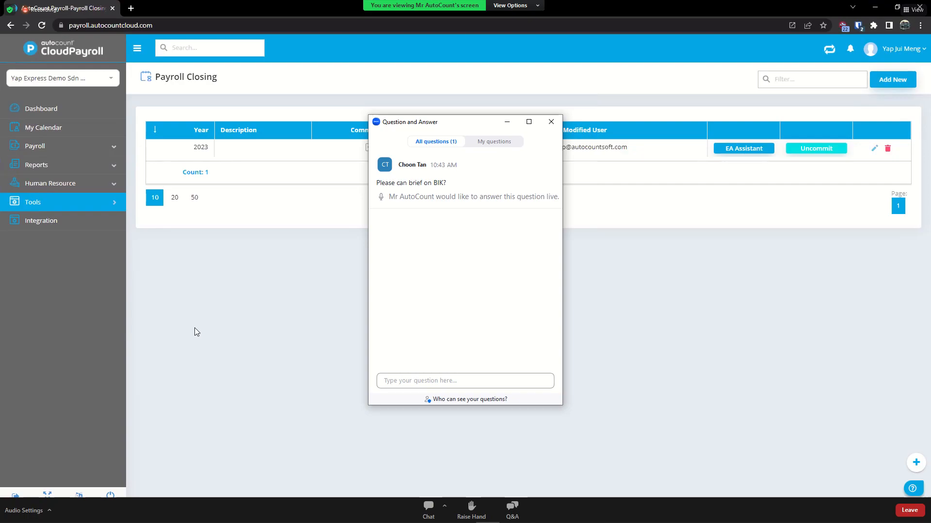
pyautogui.click(36, 147)
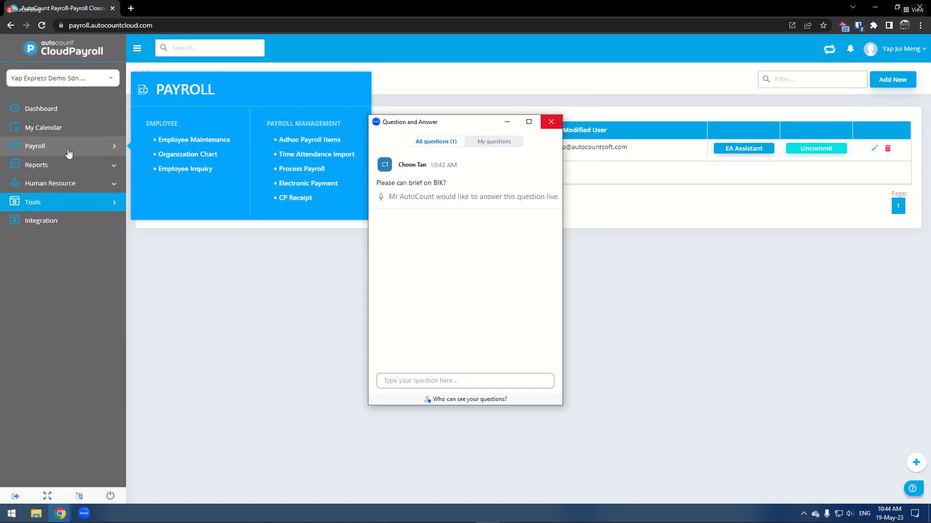
pyautogui.click(551, 122)
# - Add the Motorcar and fuel BIK item to employee 003's additions and deductions
pyautogui.click(208, 142)
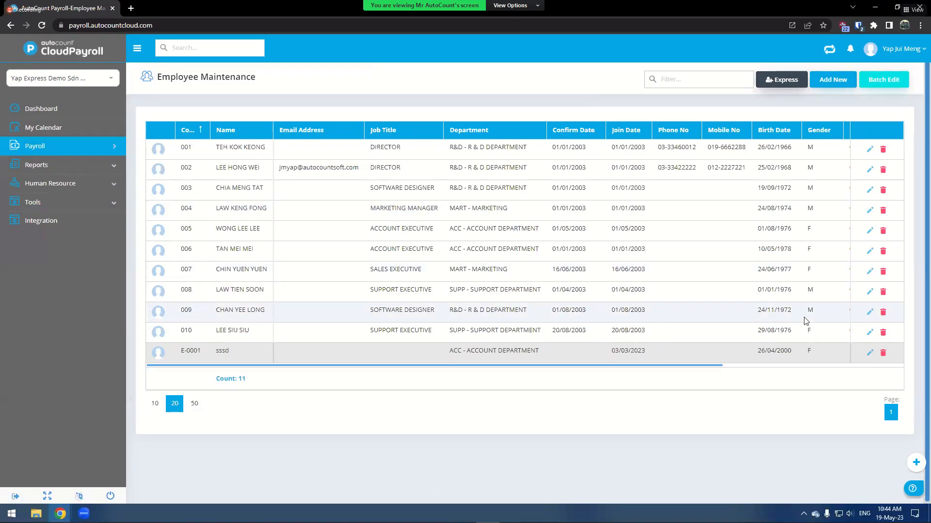
pyautogui.click(870, 189)
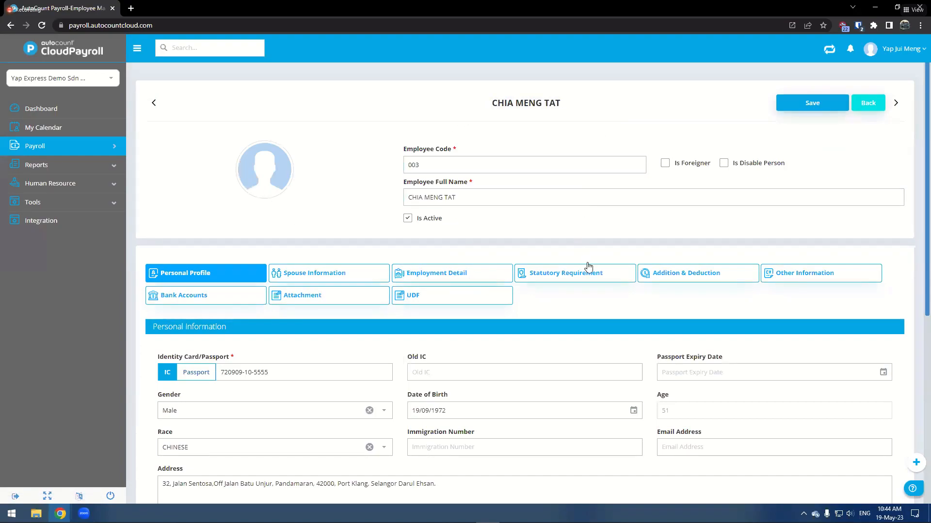
pyautogui.click(684, 276)
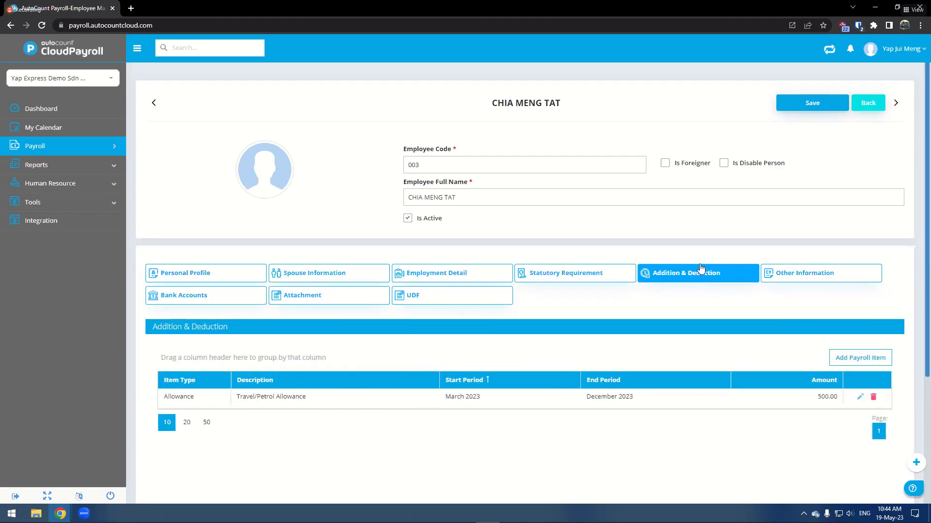
pyautogui.scroll(-1, 683, 272)
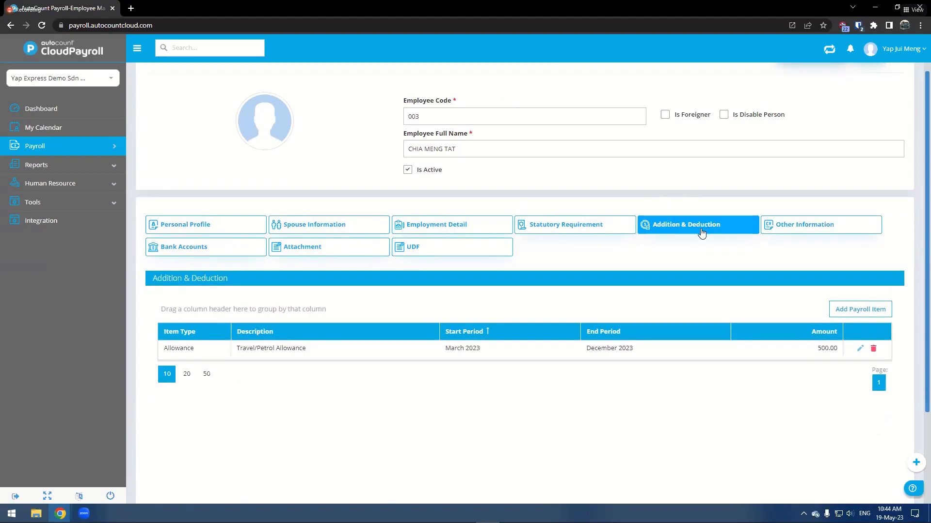
pyautogui.click(324, 357)
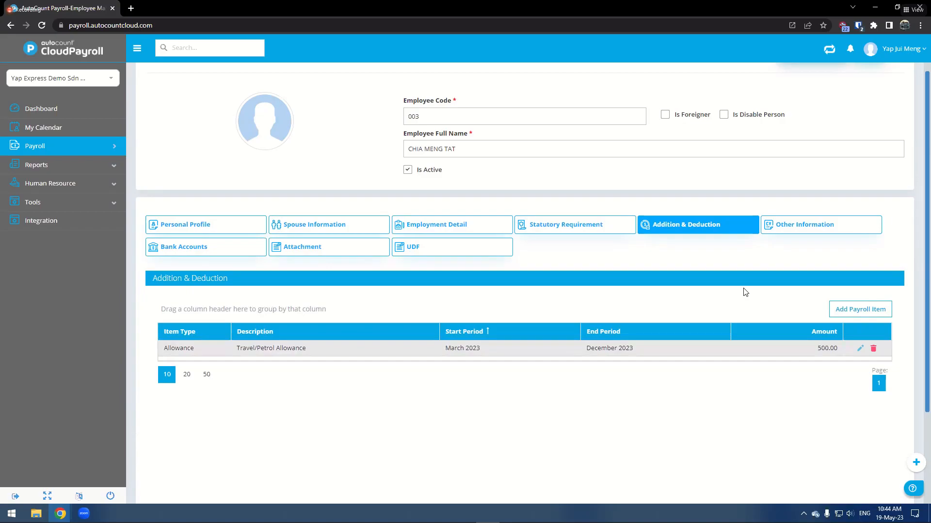
pyautogui.click(850, 314)
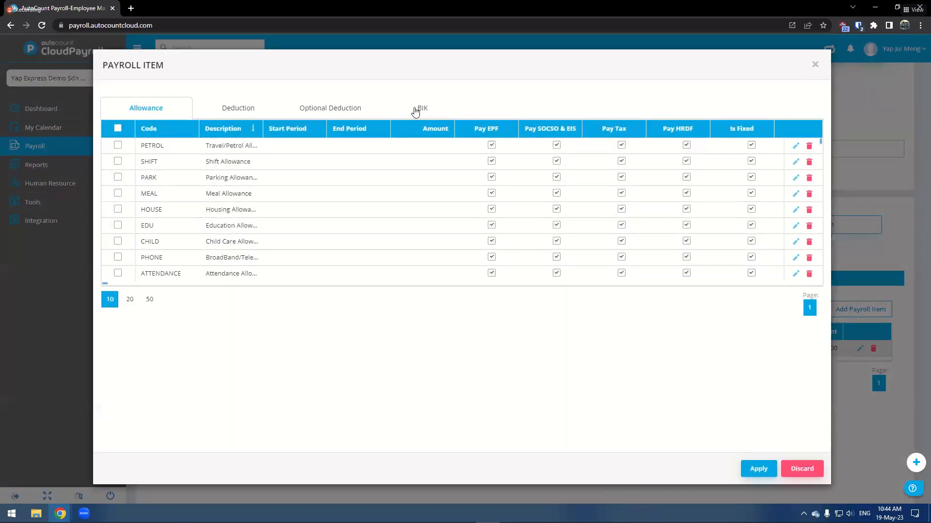
pyautogui.click(420, 108)
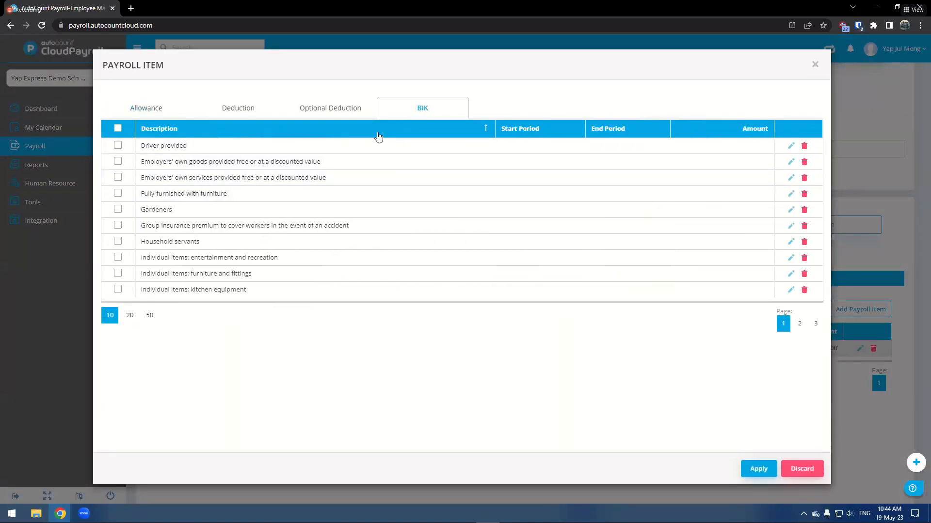
pyautogui.click(127, 316)
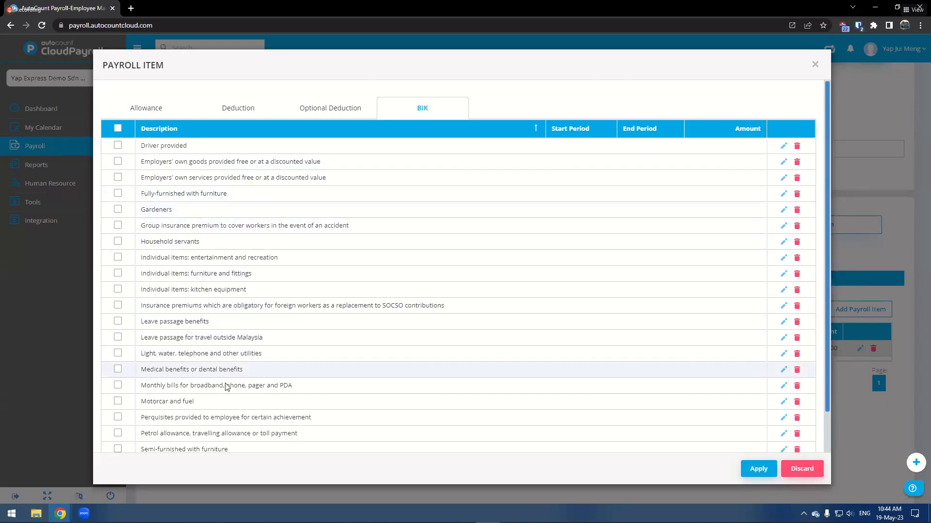
pyautogui.click(117, 402)
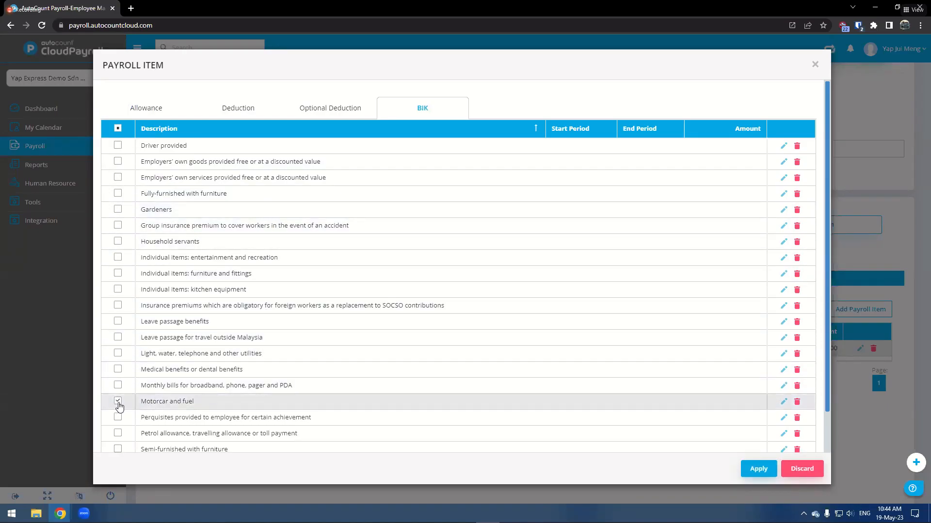
pyautogui.click(758, 469)
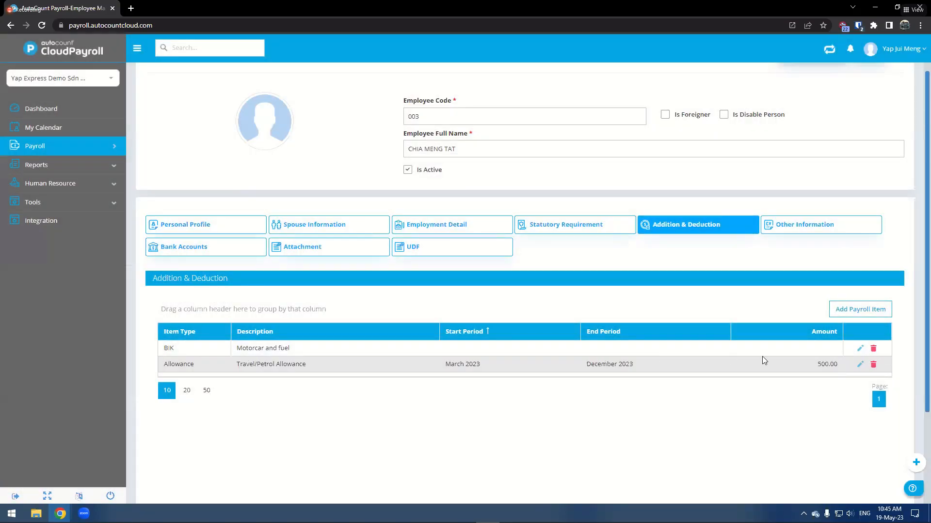
# - Set the Motorcar and fuel BIK row to run January 2023 to December 2023 with an amount of 500, then leave the employee record
pyautogui.click(862, 351)
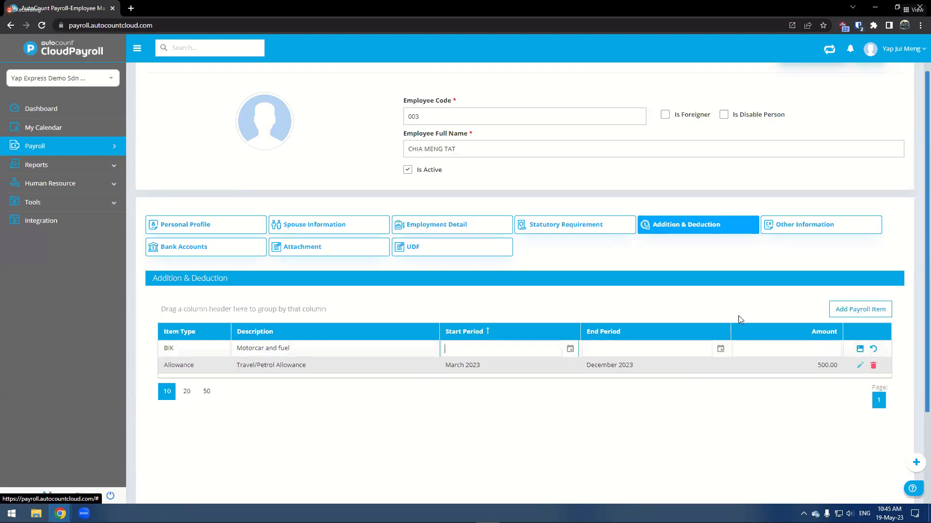
pyautogui.click(571, 349)
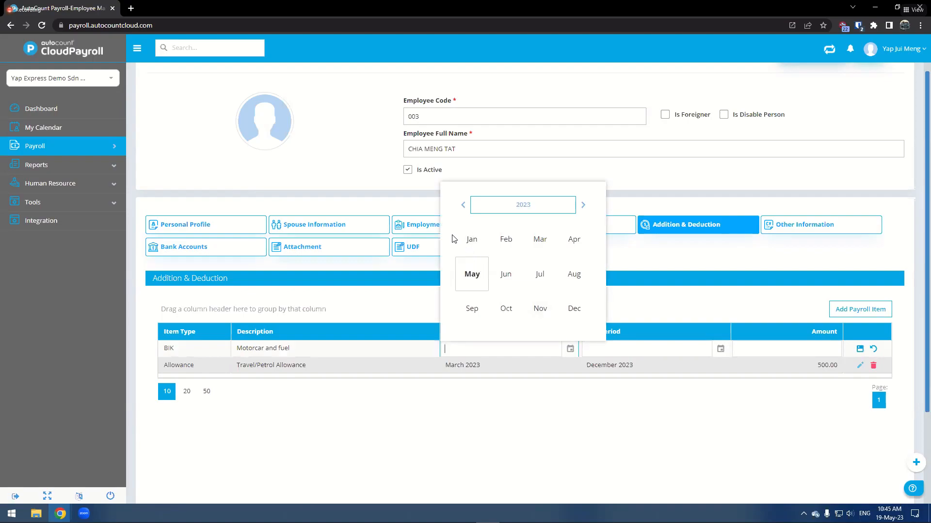
pyautogui.click(467, 241)
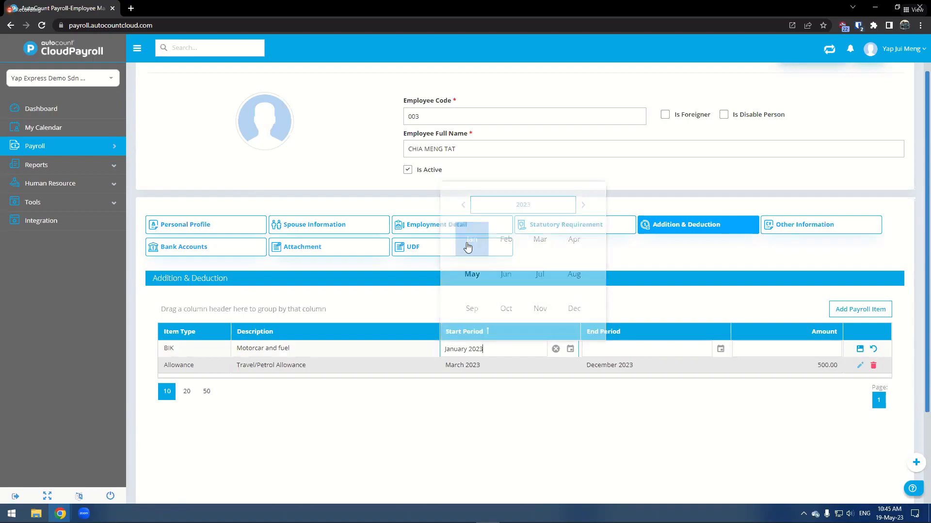
pyautogui.click(721, 349)
pyautogui.click(721, 349)
pyautogui.click(721, 352)
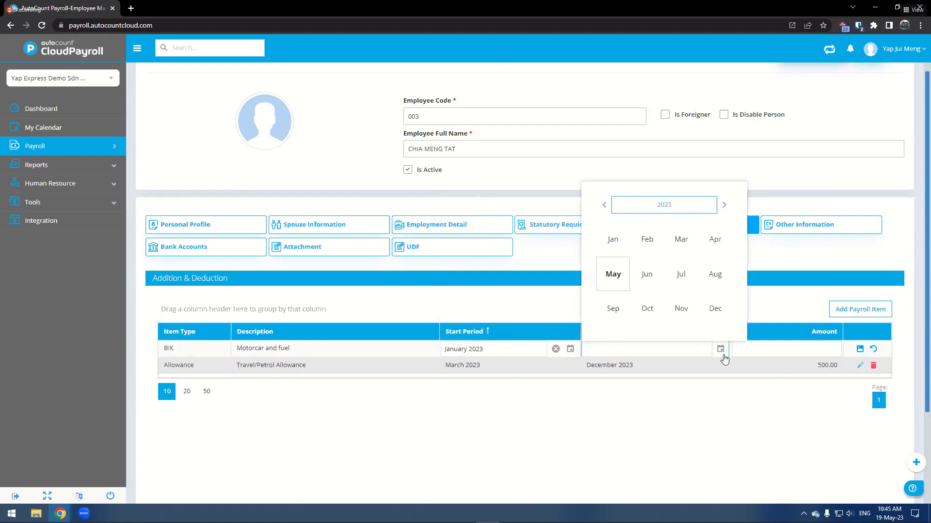
pyautogui.click(715, 309)
pyautogui.click(802, 347)
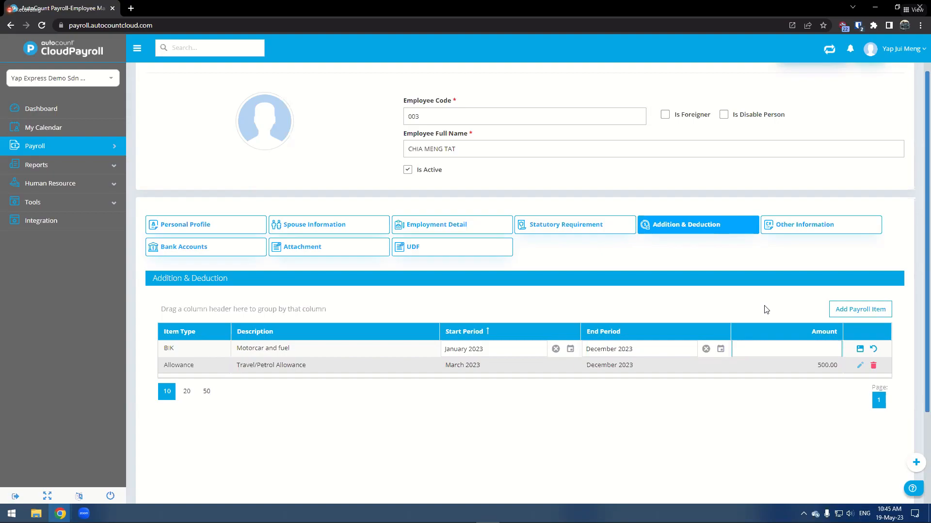
pyautogui.write('500')
pyautogui.click(860, 349)
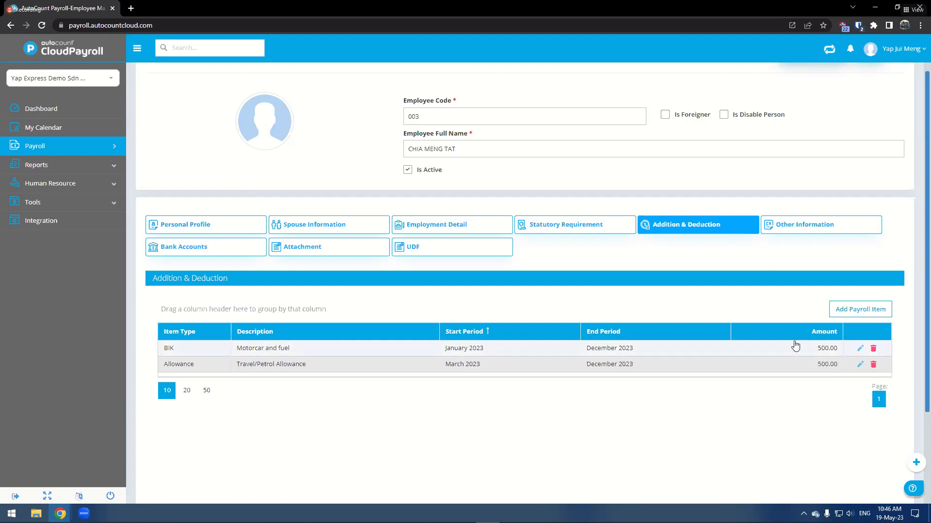
pyautogui.scroll(1, 821, 352)
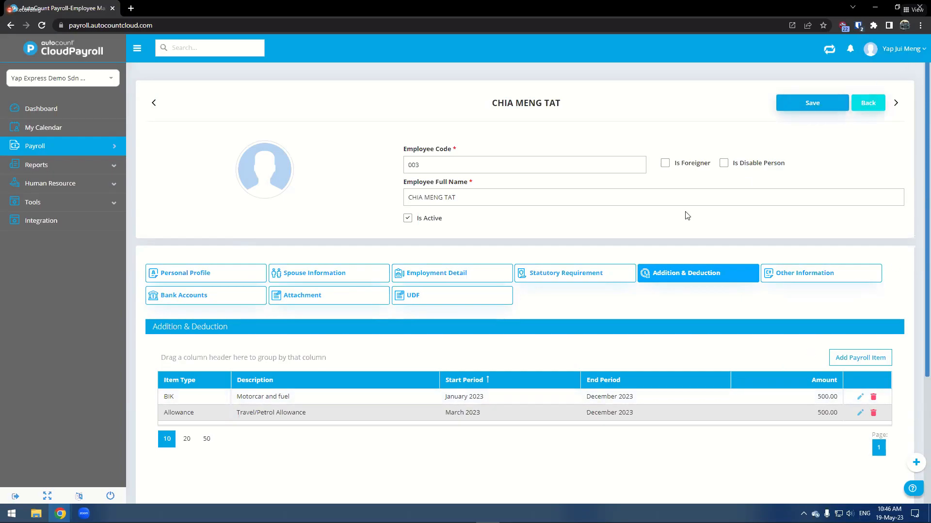
pyautogui.click(867, 103)
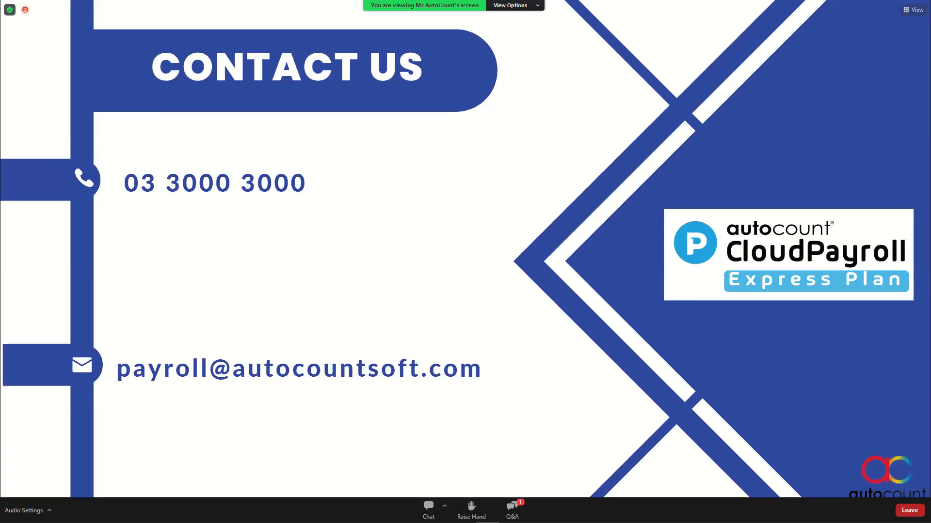
pyautogui.click(512, 510)
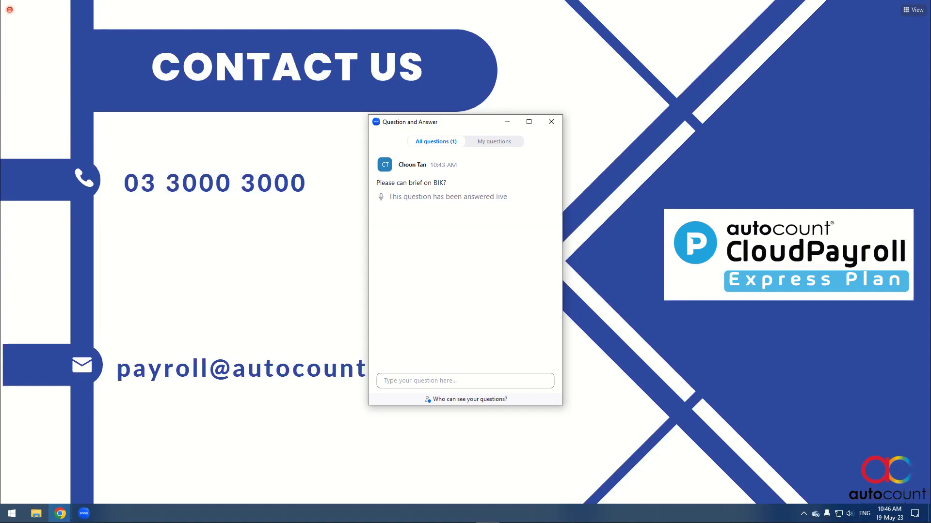
pyautogui.click(465, 381)
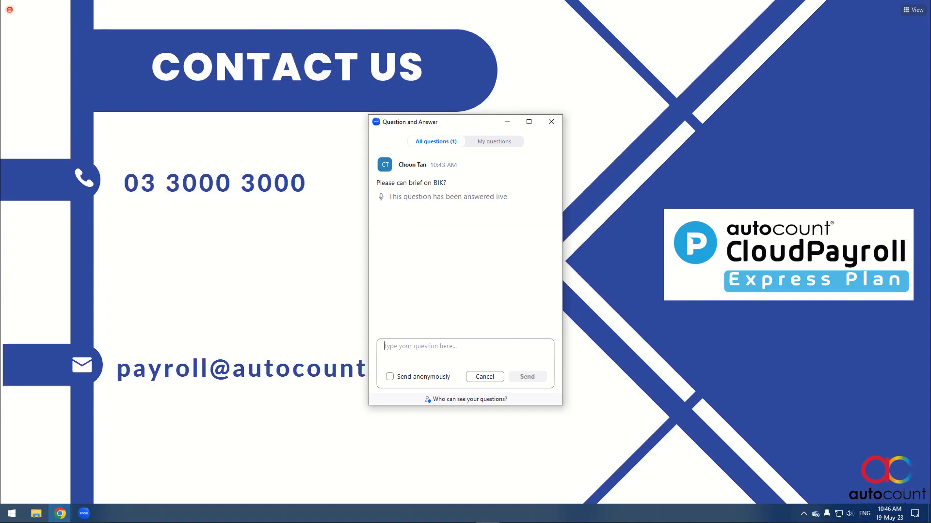
# - Submit the Q&A question "In Leave closing there is two different methods, can you explain more about that ?"
pyautogui.write('I')
pyautogui.press('BackSpace')
pyautogui.write('I')
pyautogui.press('BackSpace')
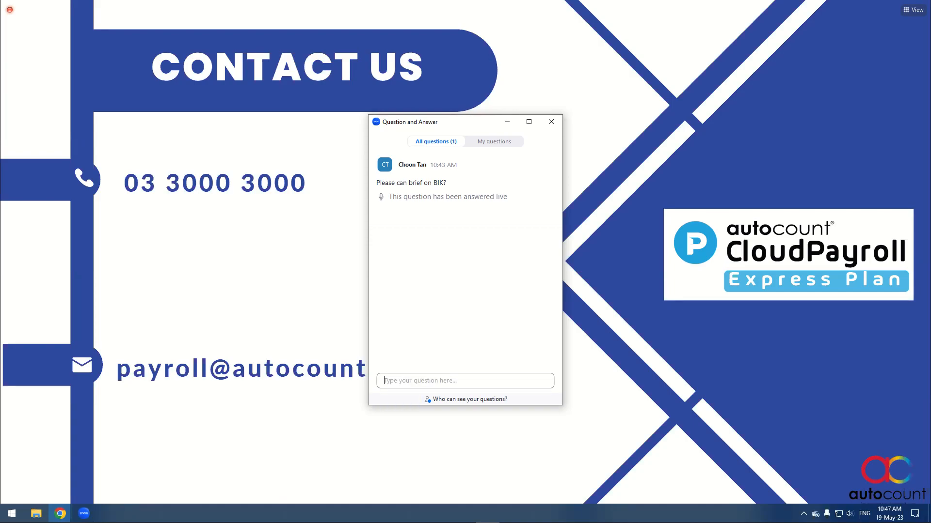
pyautogui.write('In Leave closing t')
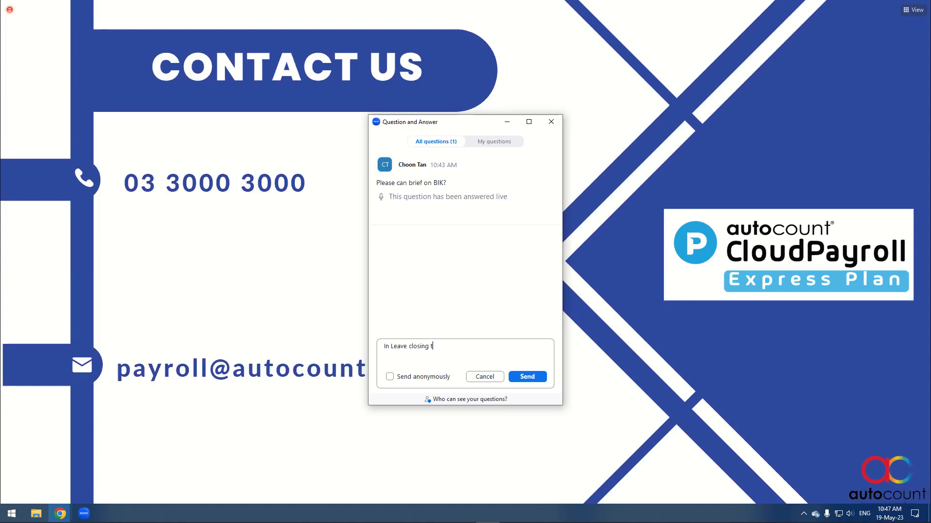
pyautogui.write('here is two different methods, can you ')
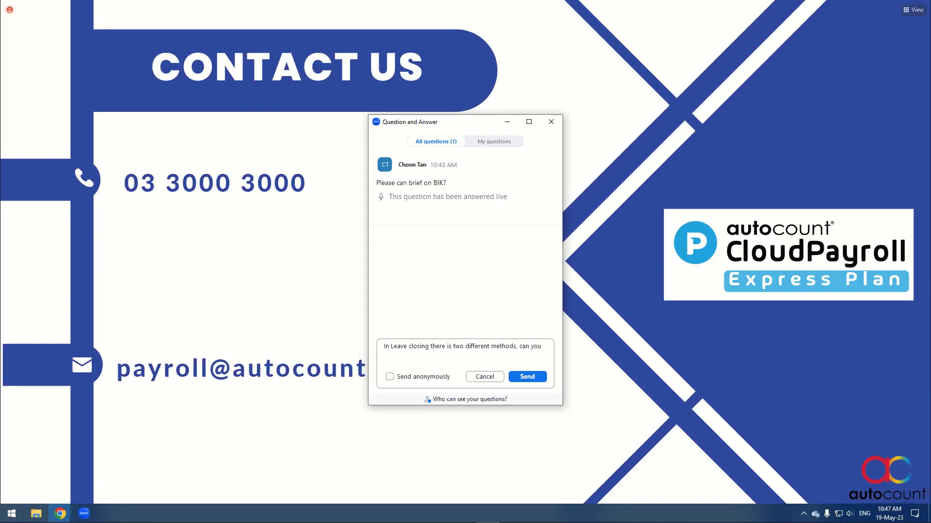
pyautogui.write('explain mo')
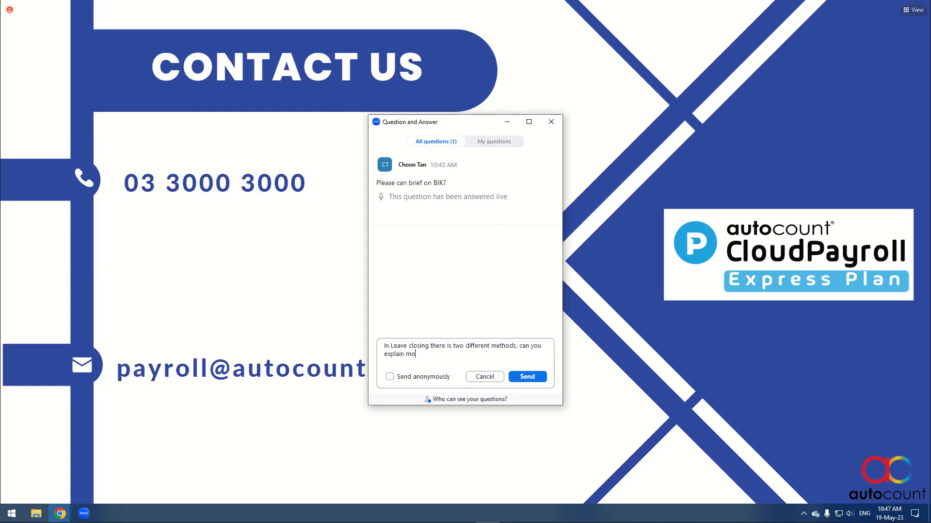
pyautogui.write('re about that ?')
pyautogui.click(455, 346)
pyautogui.click(528, 377)
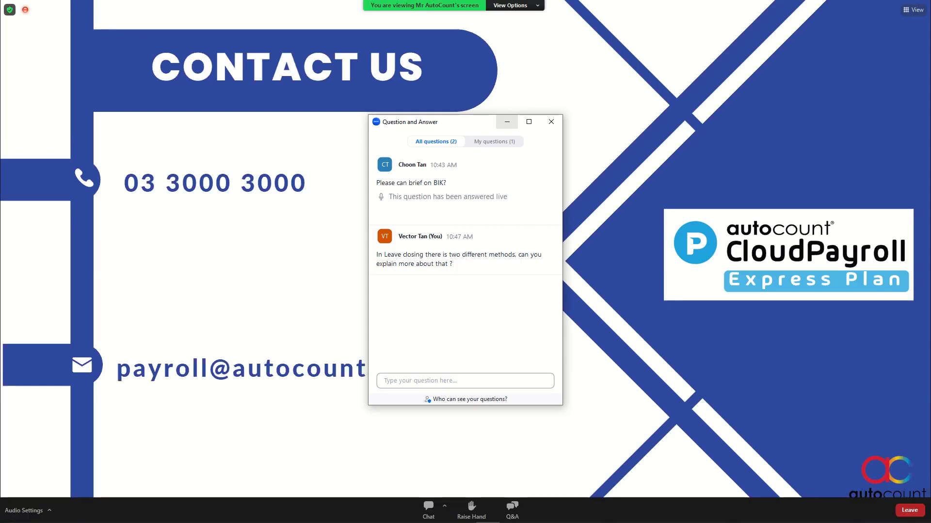
# - Review the submitted questions in the Q&A window, then minimize it
pyautogui.click(494, 141)
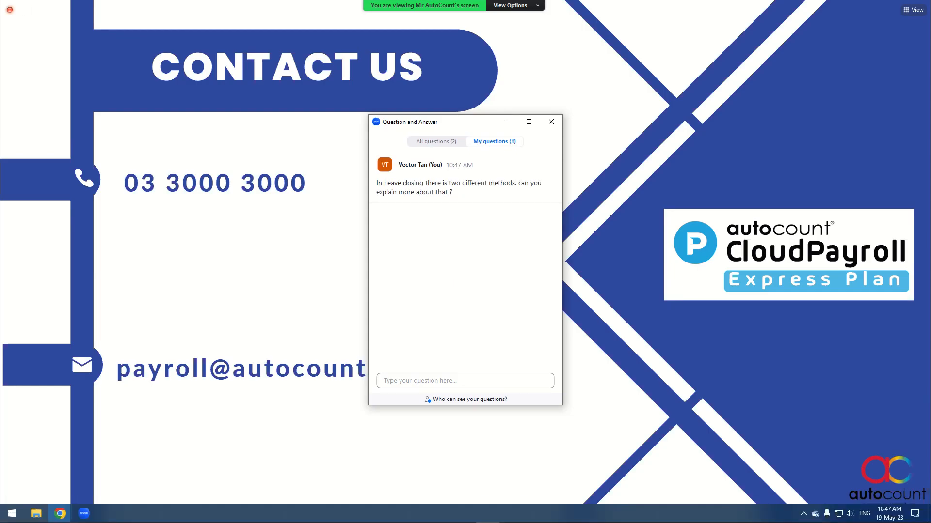
pyautogui.click(435, 141)
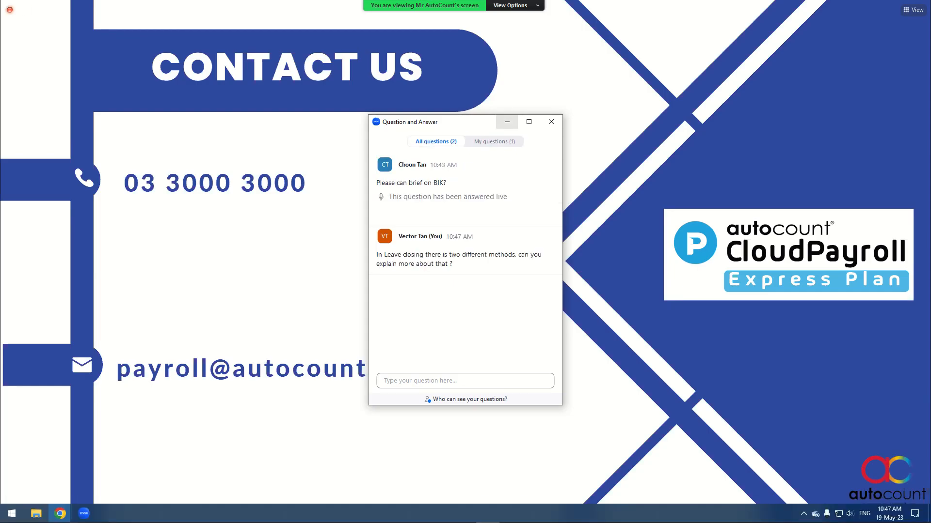
pyautogui.click(507, 121)
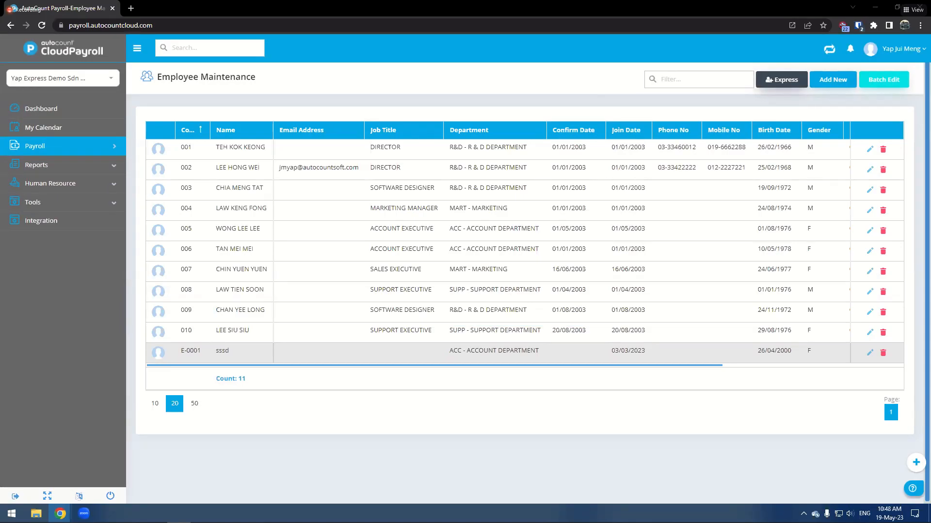
# - Open Leave Closing and delete the 2023 leave closing record
pyautogui.click(73, 202)
pyautogui.click(517, 205)
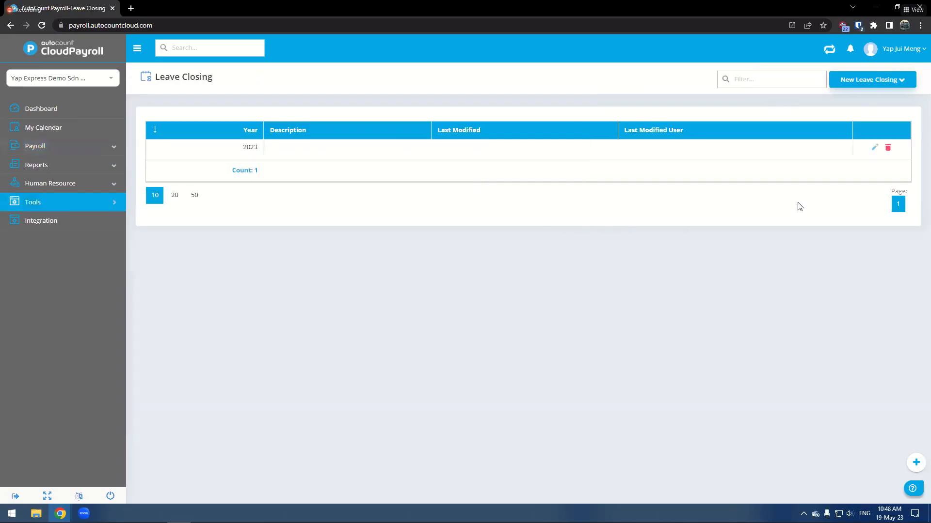
pyautogui.click(887, 147)
pyautogui.click(439, 297)
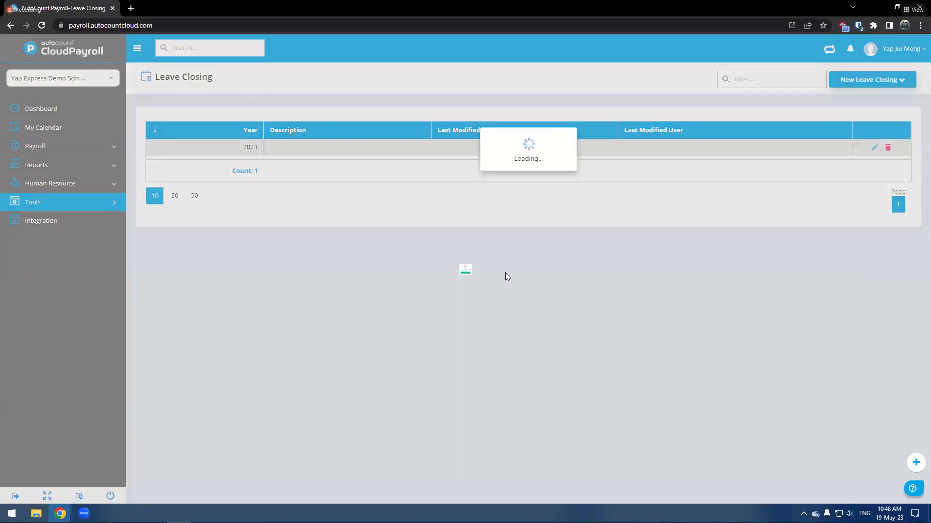
pyautogui.click(480, 304)
# - Open the New Leave Closing menu to view its leave balance options
pyautogui.click(862, 81)
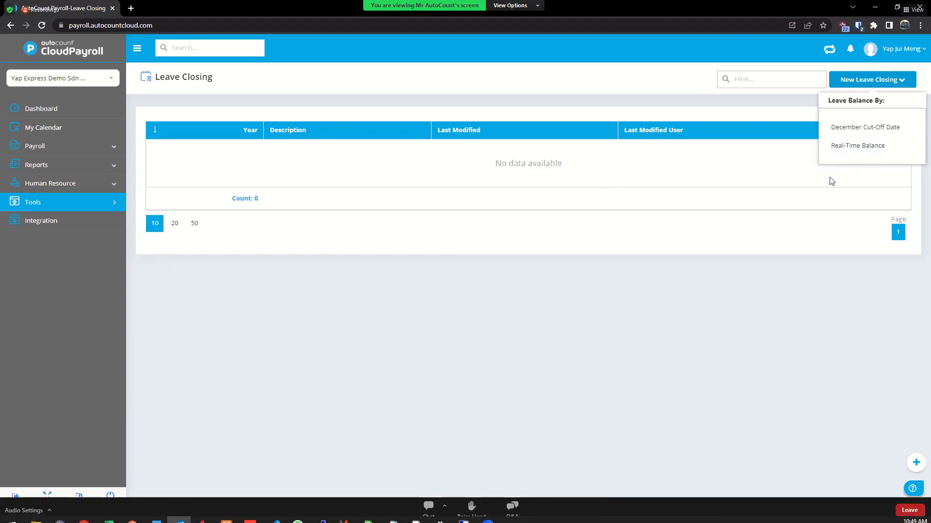
pyautogui.click(513, 509)
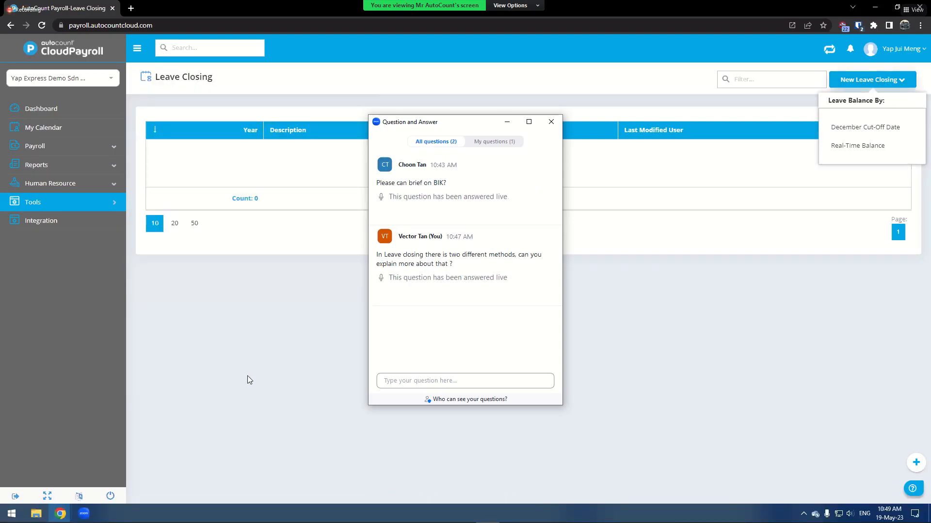
pyautogui.click(551, 122)
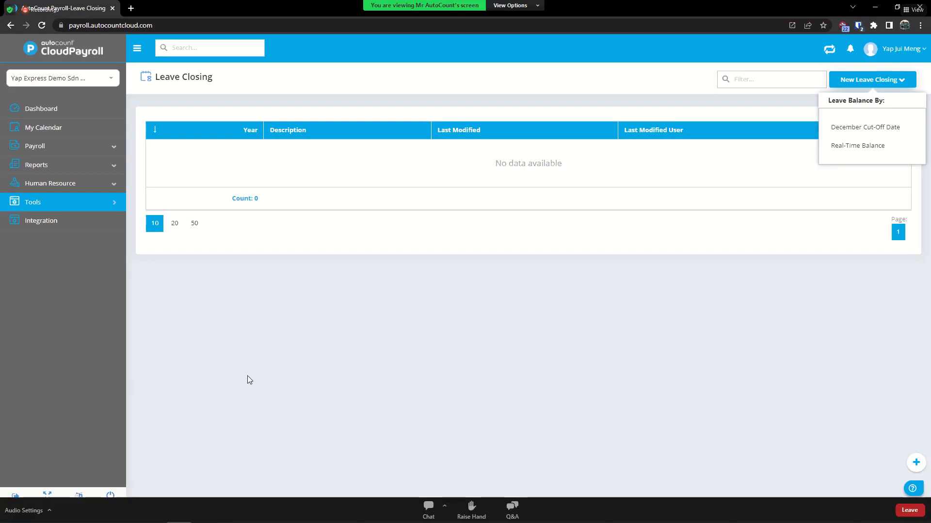
pyautogui.click(512, 511)
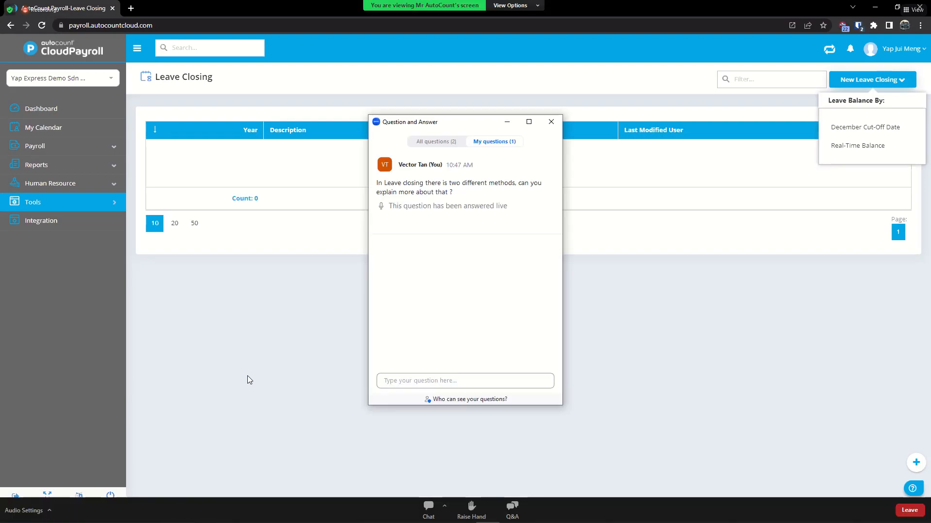
pyautogui.click(436, 141)
pyautogui.click(465, 381)
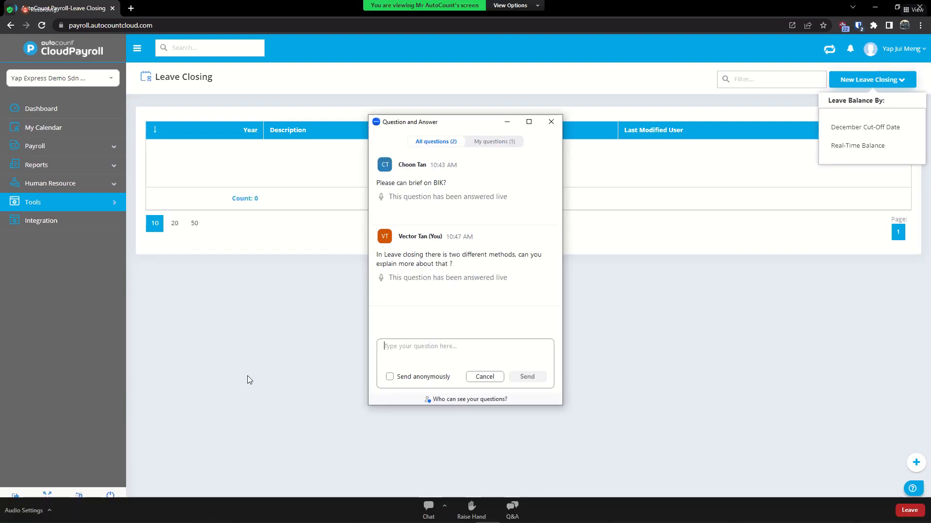
pyautogui.click(485, 377)
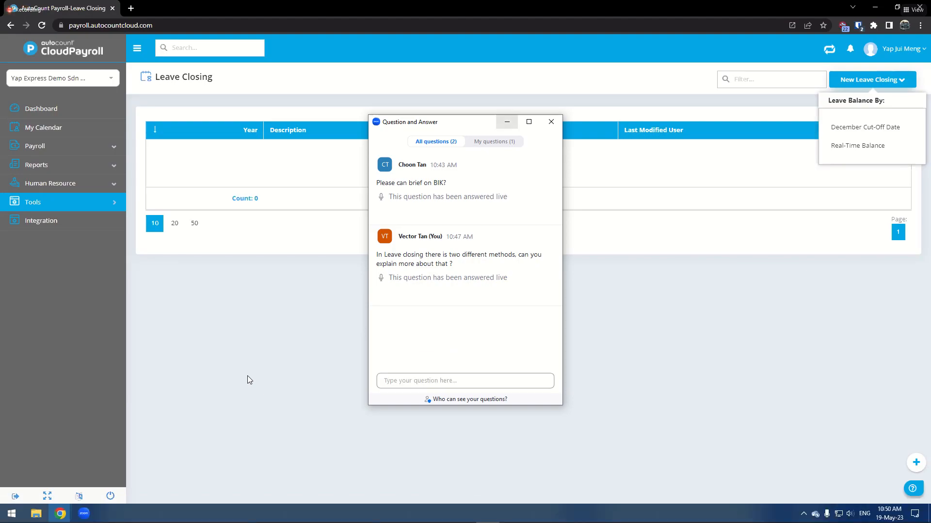
pyautogui.click(466, 381)
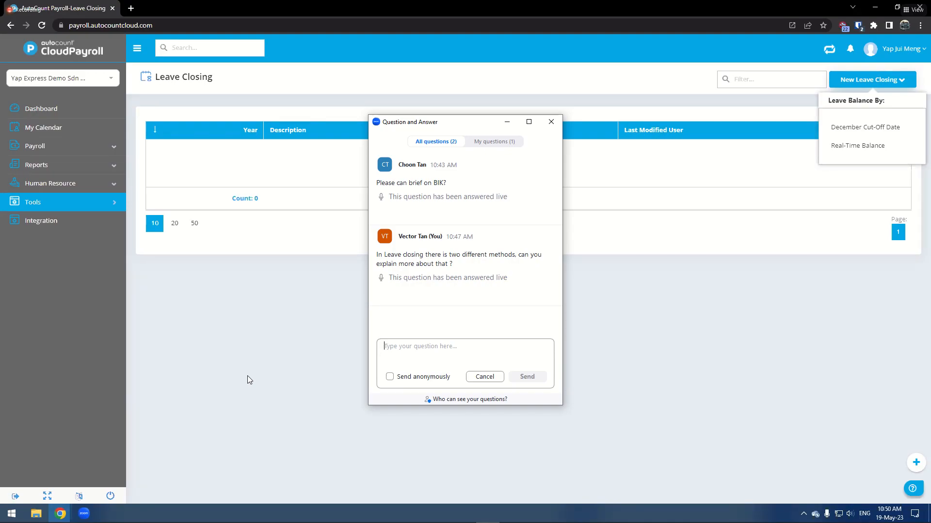
pyautogui.click(551, 122)
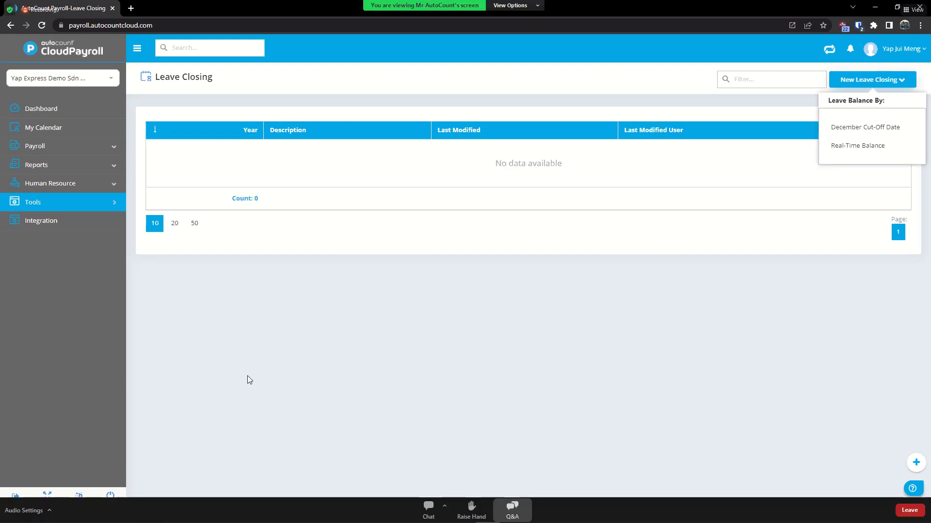
# - Submit the Q&A question "Can this express plan integrate with AutoCount Accounting?"
pyautogui.click(512, 511)
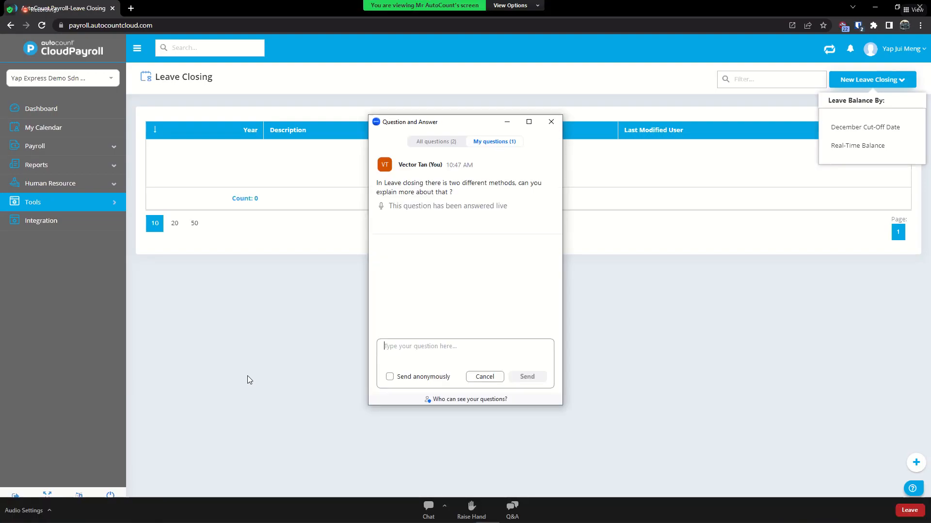
pyautogui.write('can this express plan intergrat')
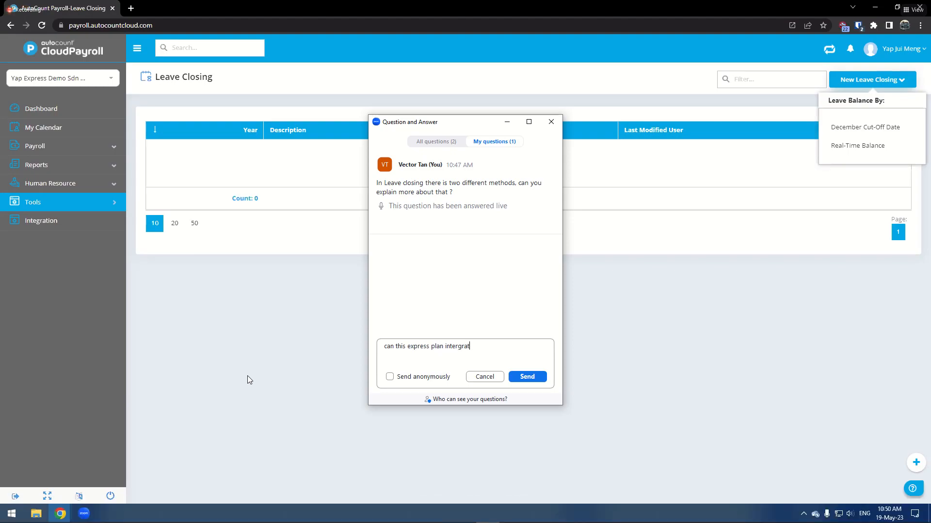
pyautogui.write('e with AutoCount Accounting')
pyautogui.press('BackSpace')
pyautogui.write('C')
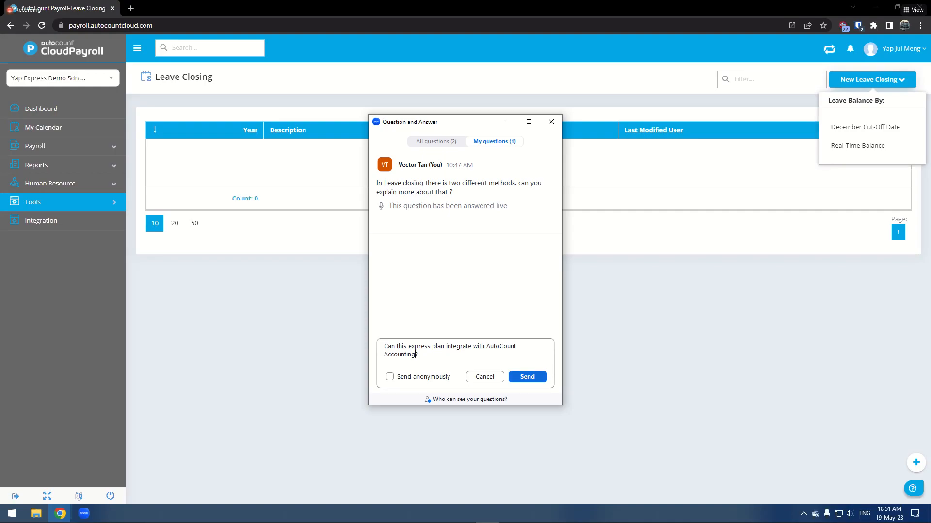
pyautogui.click(436, 141)
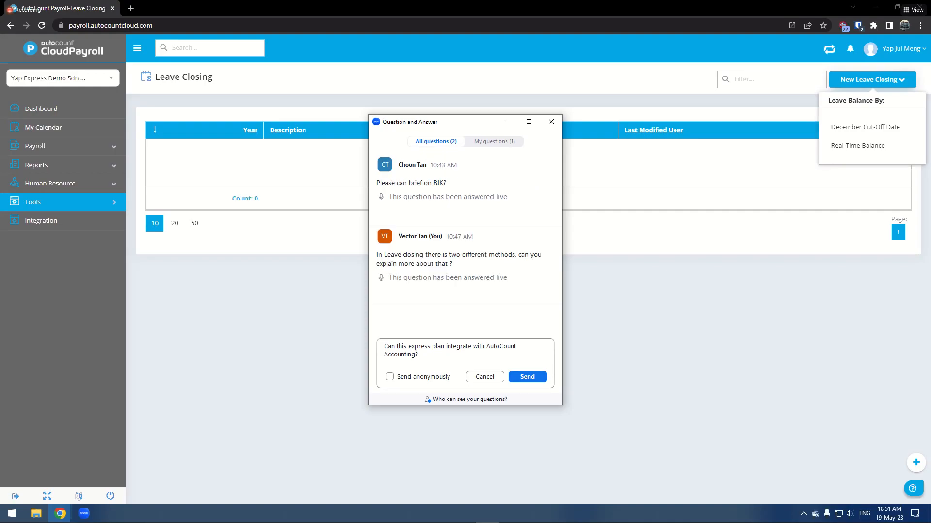
pyautogui.click(528, 377)
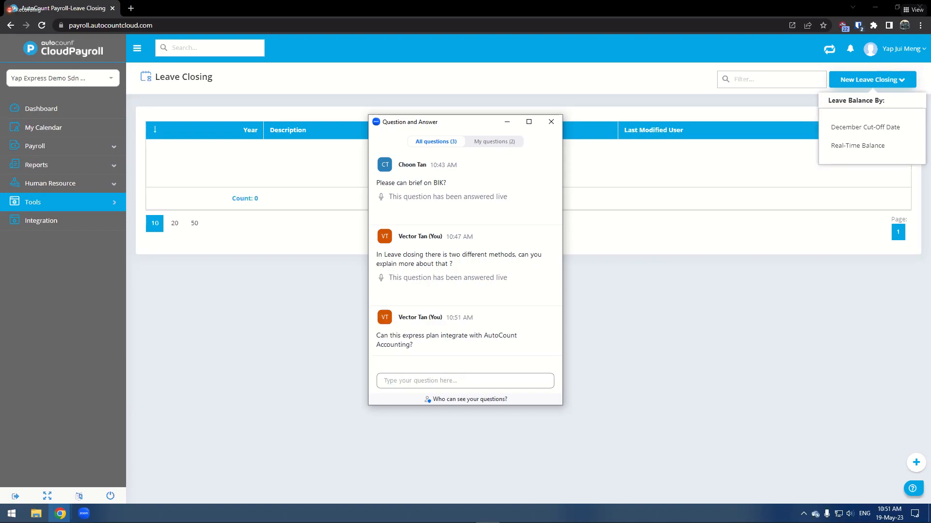
# - Open the Cloud Accounting integration to view its Posting Journal Entry list, then close the Q&A window
pyautogui.click(465, 381)
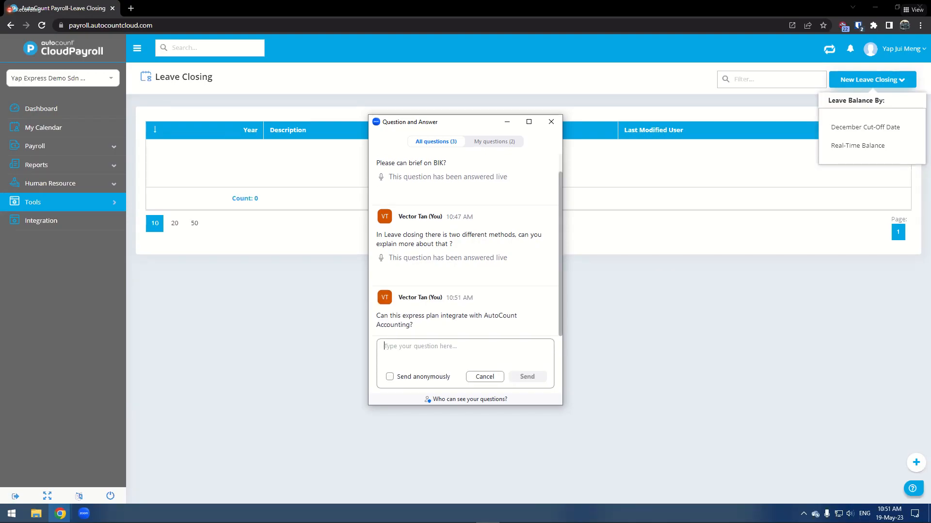
pyautogui.click(78, 223)
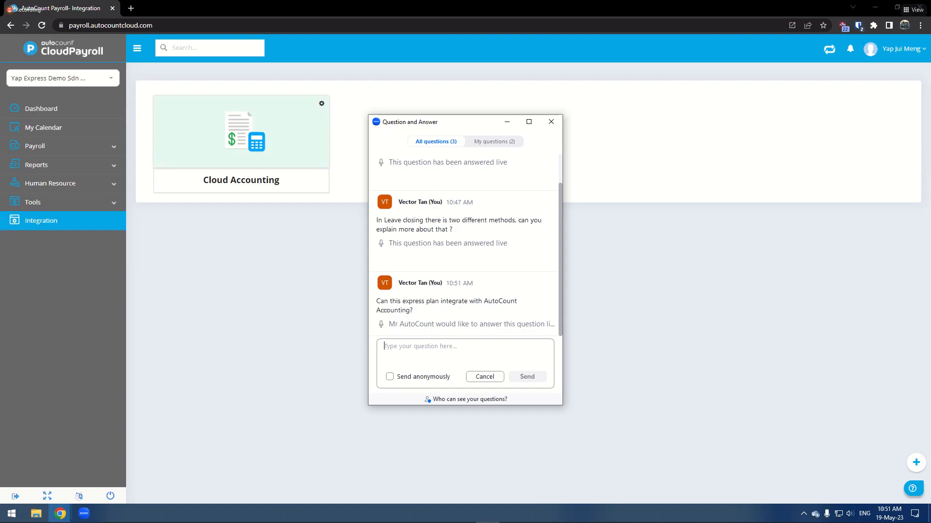
pyautogui.click(266, 180)
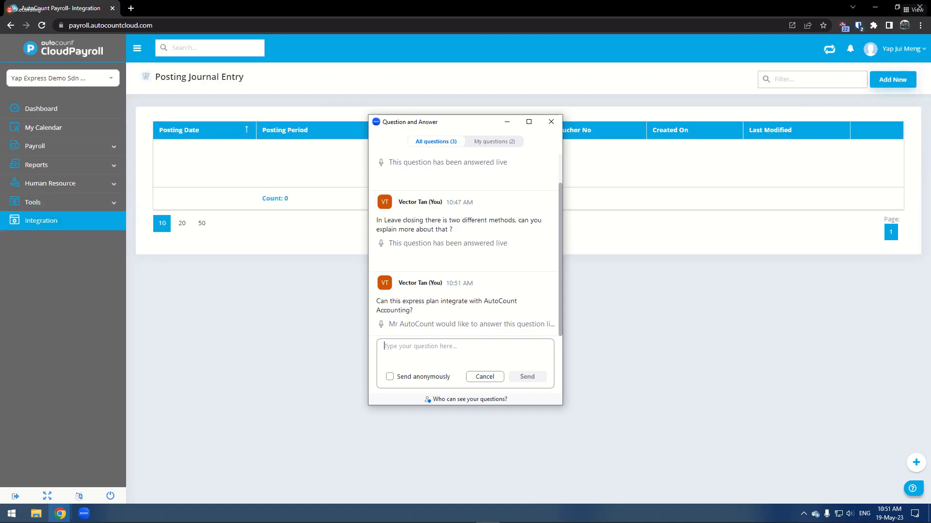
pyautogui.click(80, 209)
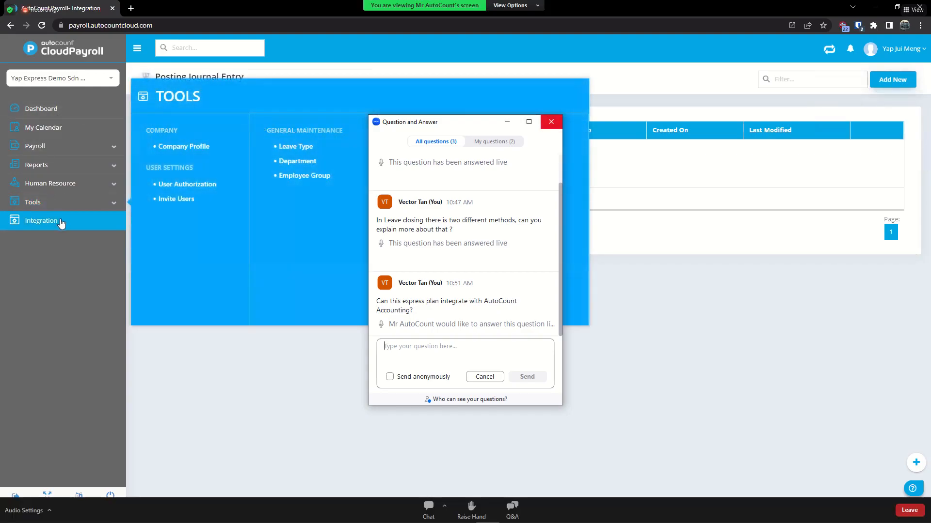
pyautogui.click(551, 122)
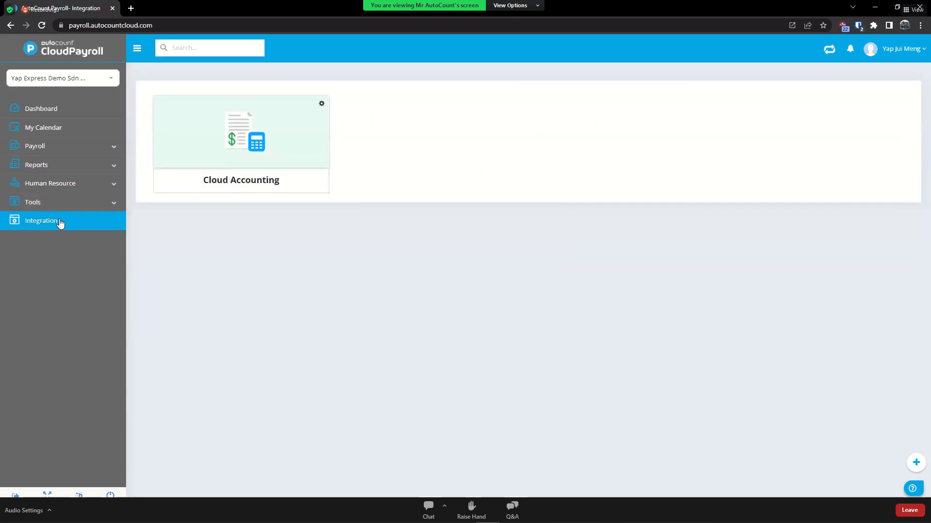
# - Return to the Dashboard
pyautogui.moveTo(59, 213)
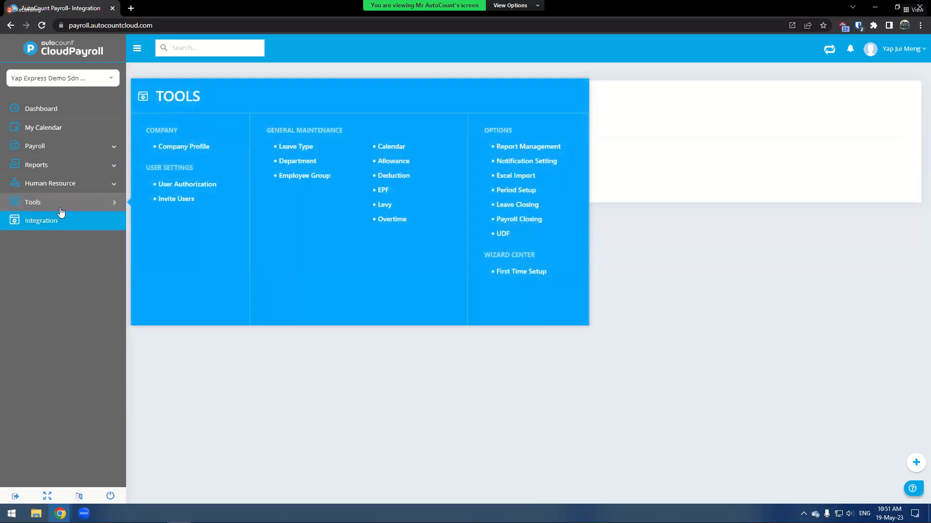
pyautogui.click(52, 108)
pyautogui.moveTo(53, 146)
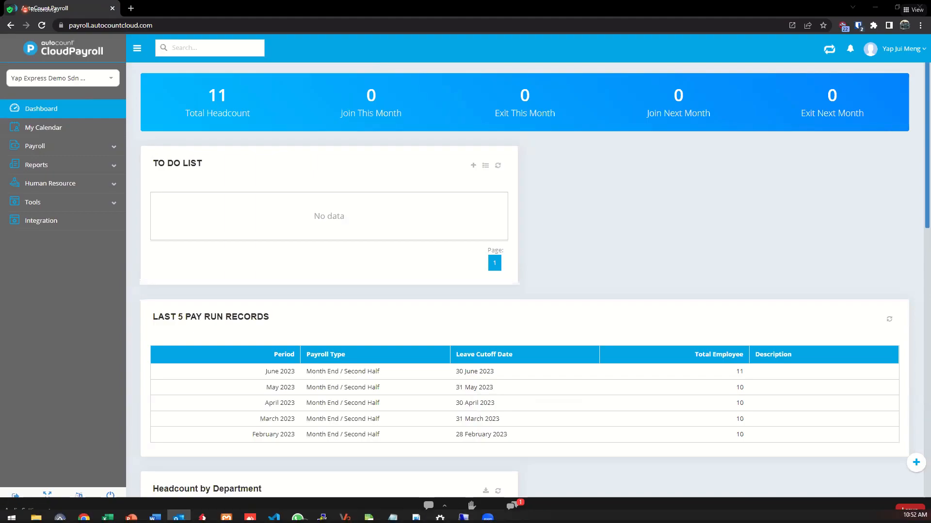
# - Review all answered questions in the Q&A window and close it
pyautogui.click(511, 509)
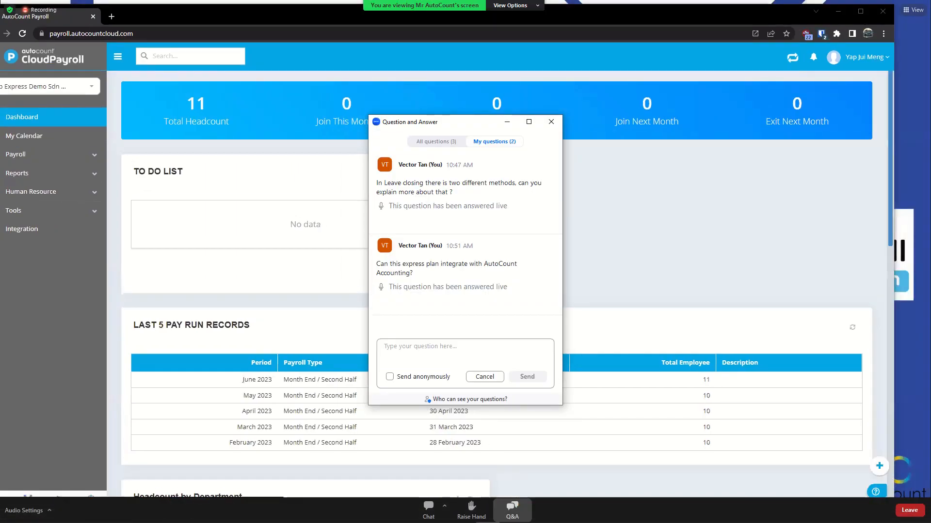
pyautogui.click(436, 142)
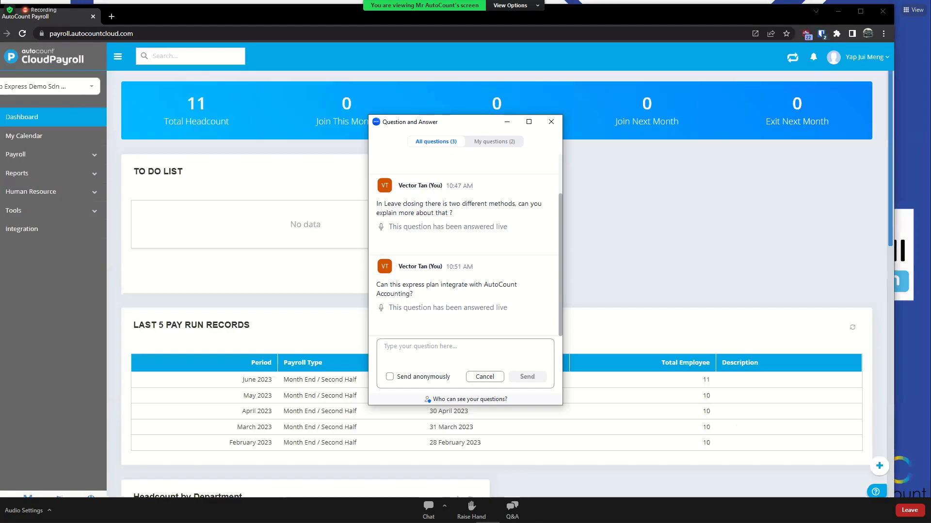
pyautogui.scroll(2, 466, 245)
pyautogui.scroll(-2, 465, 244)
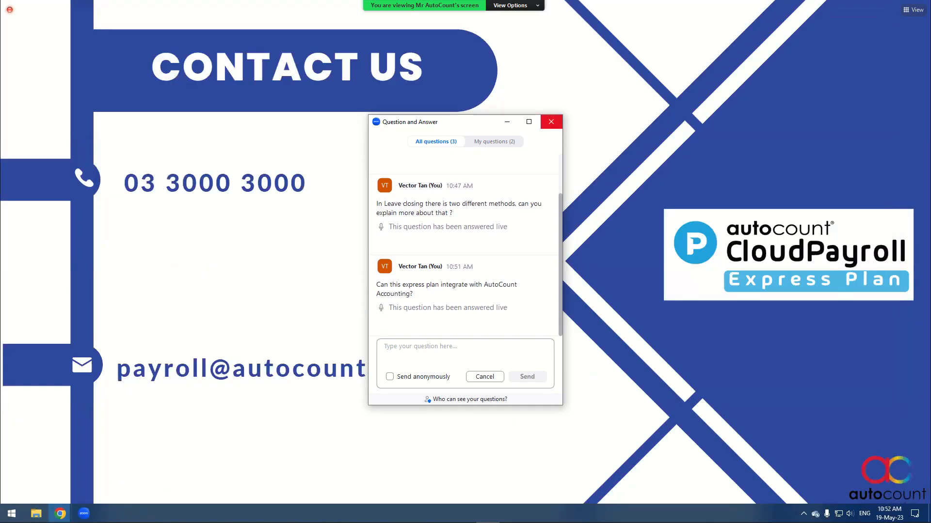
pyautogui.click(551, 122)
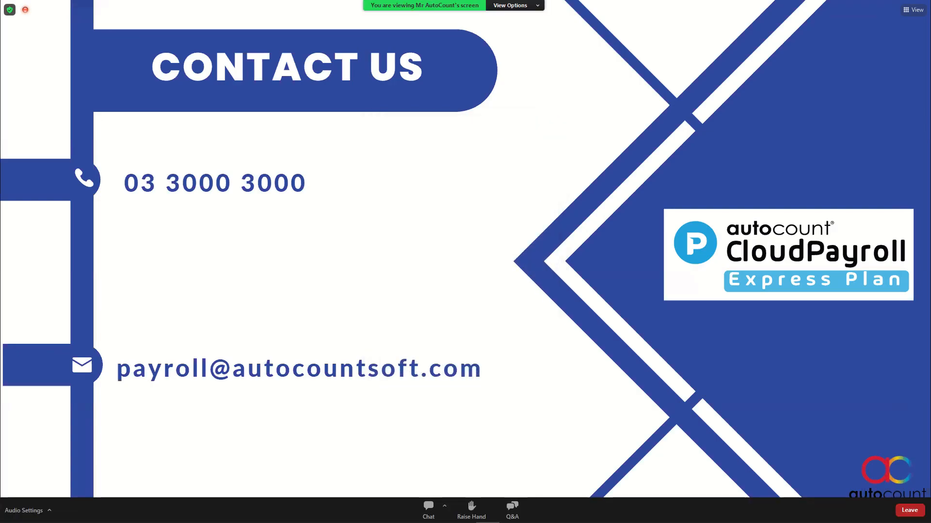